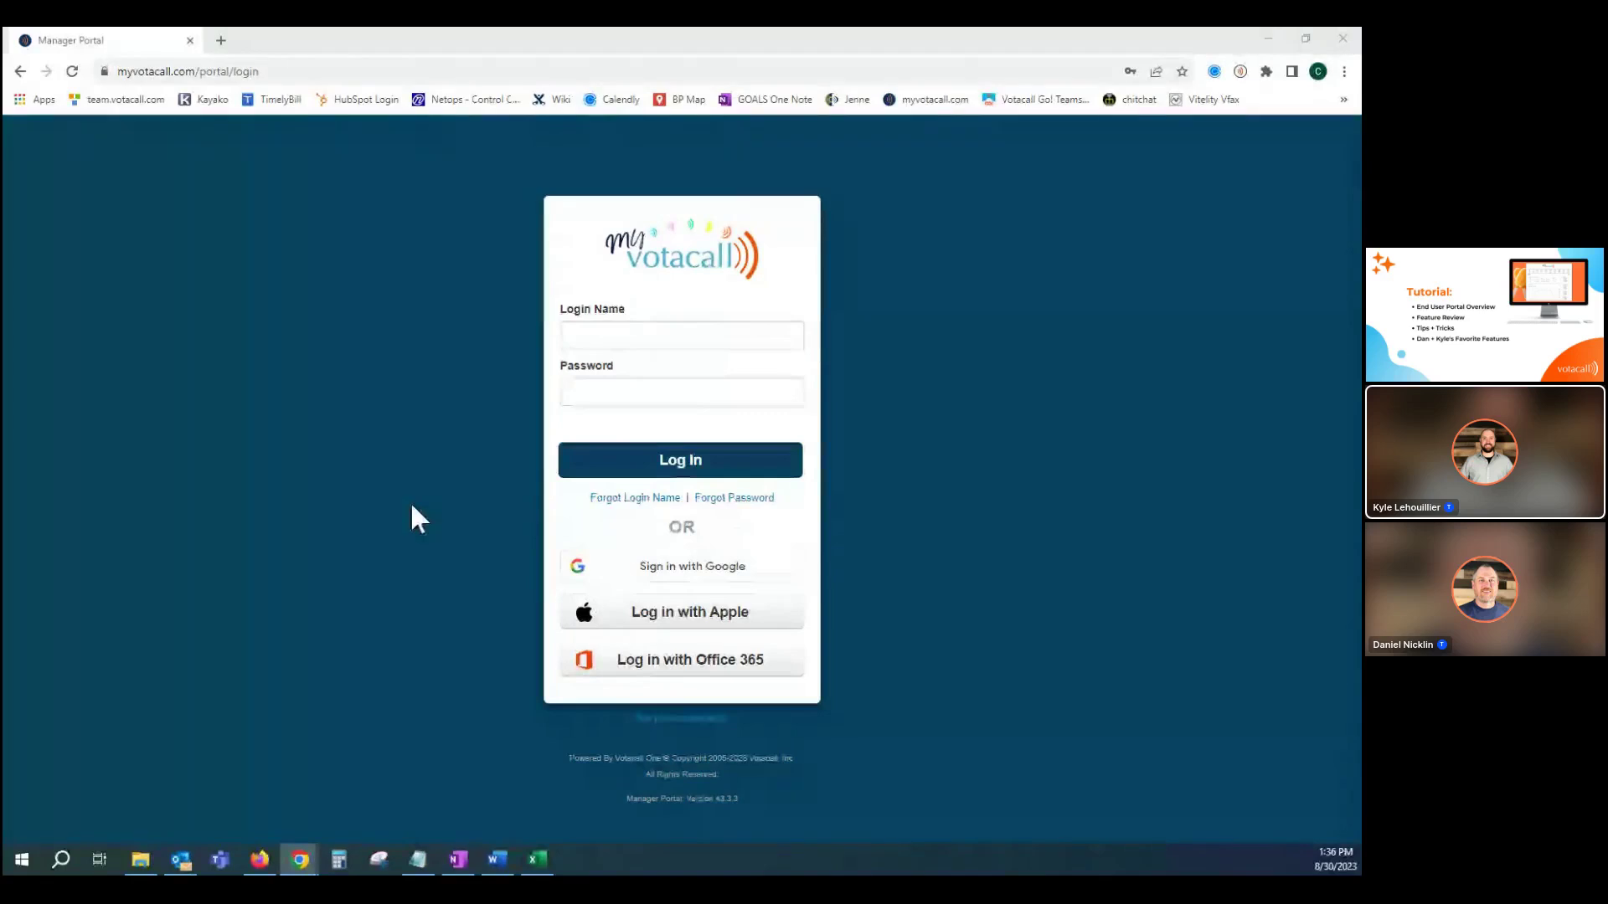
Sign in through Office 365 with the Microsoft work account as Training Basic User.
click(664, 660)
click(665, 662)
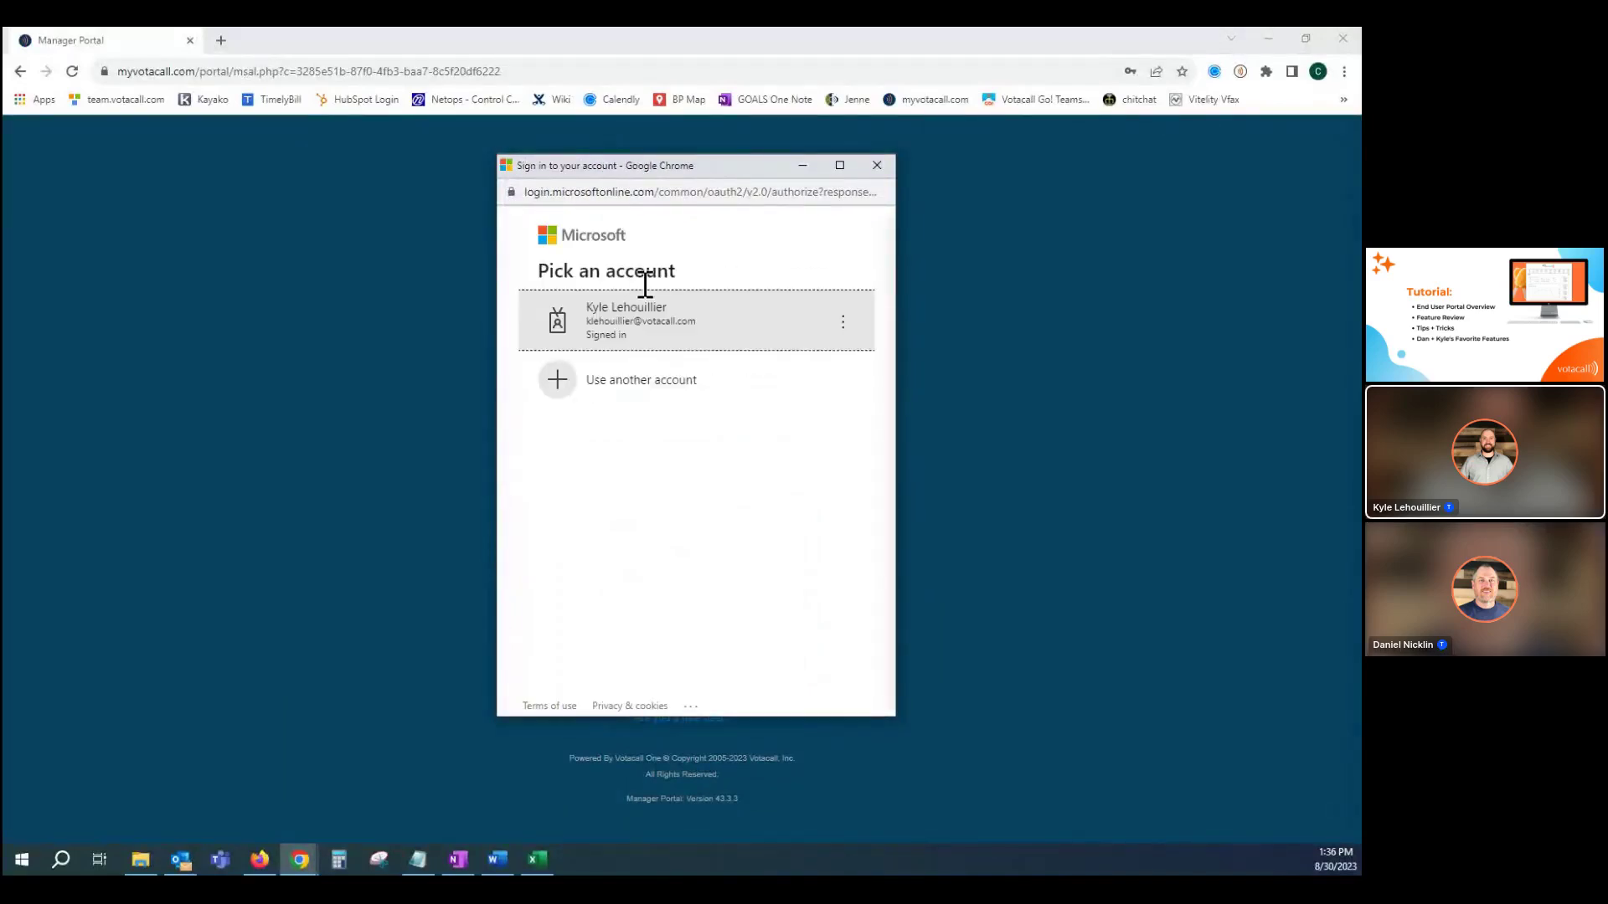
click(642, 328)
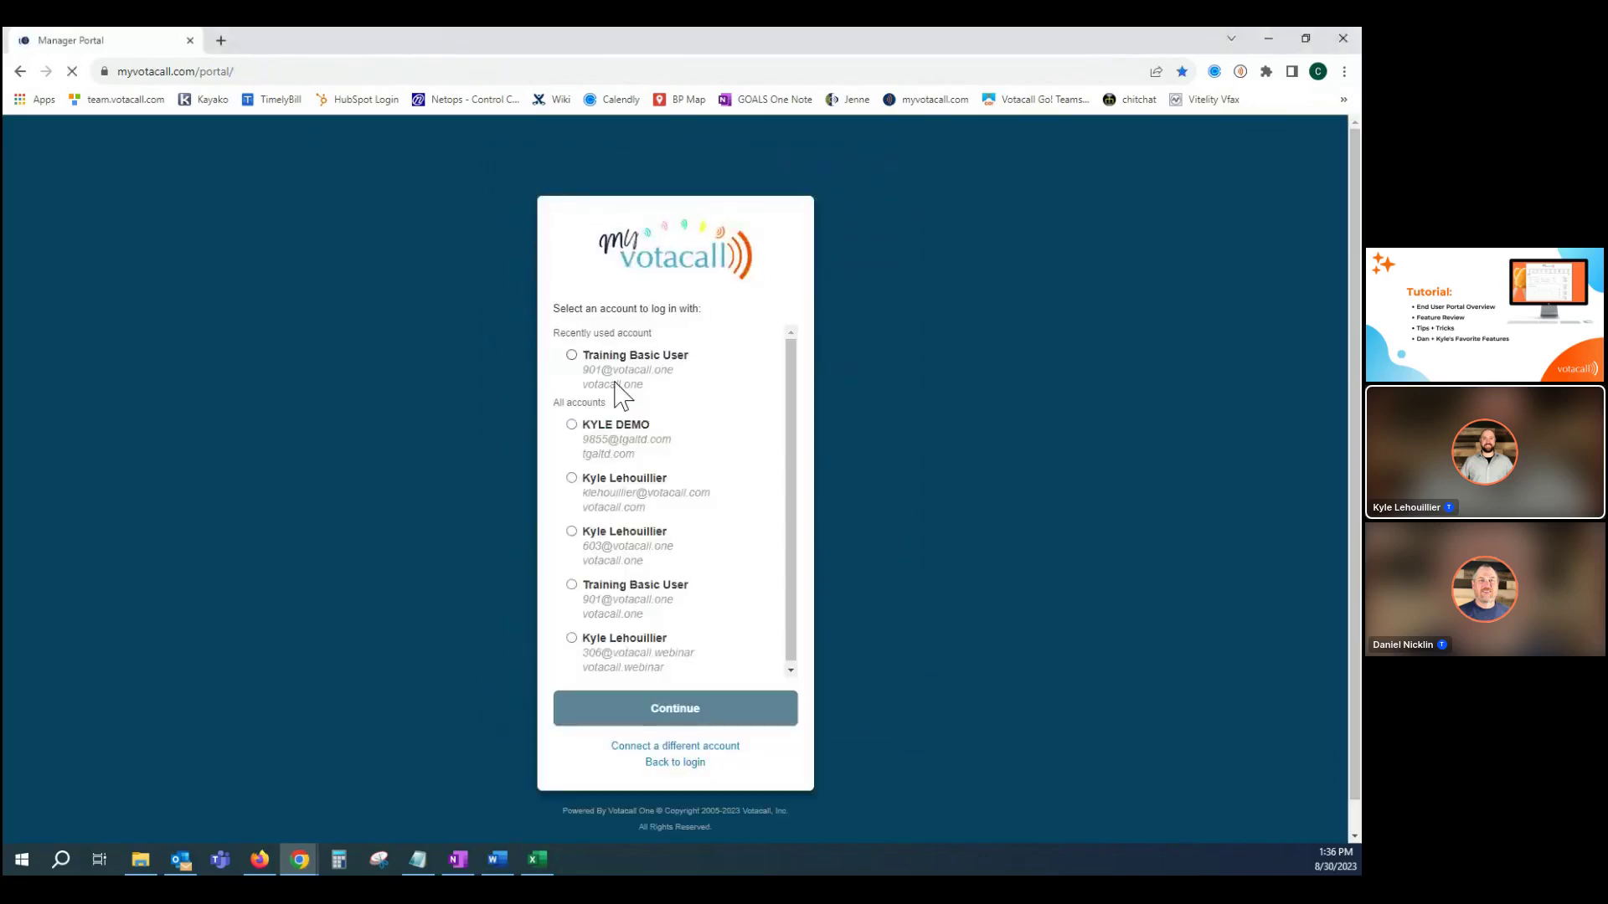
click(572, 355)
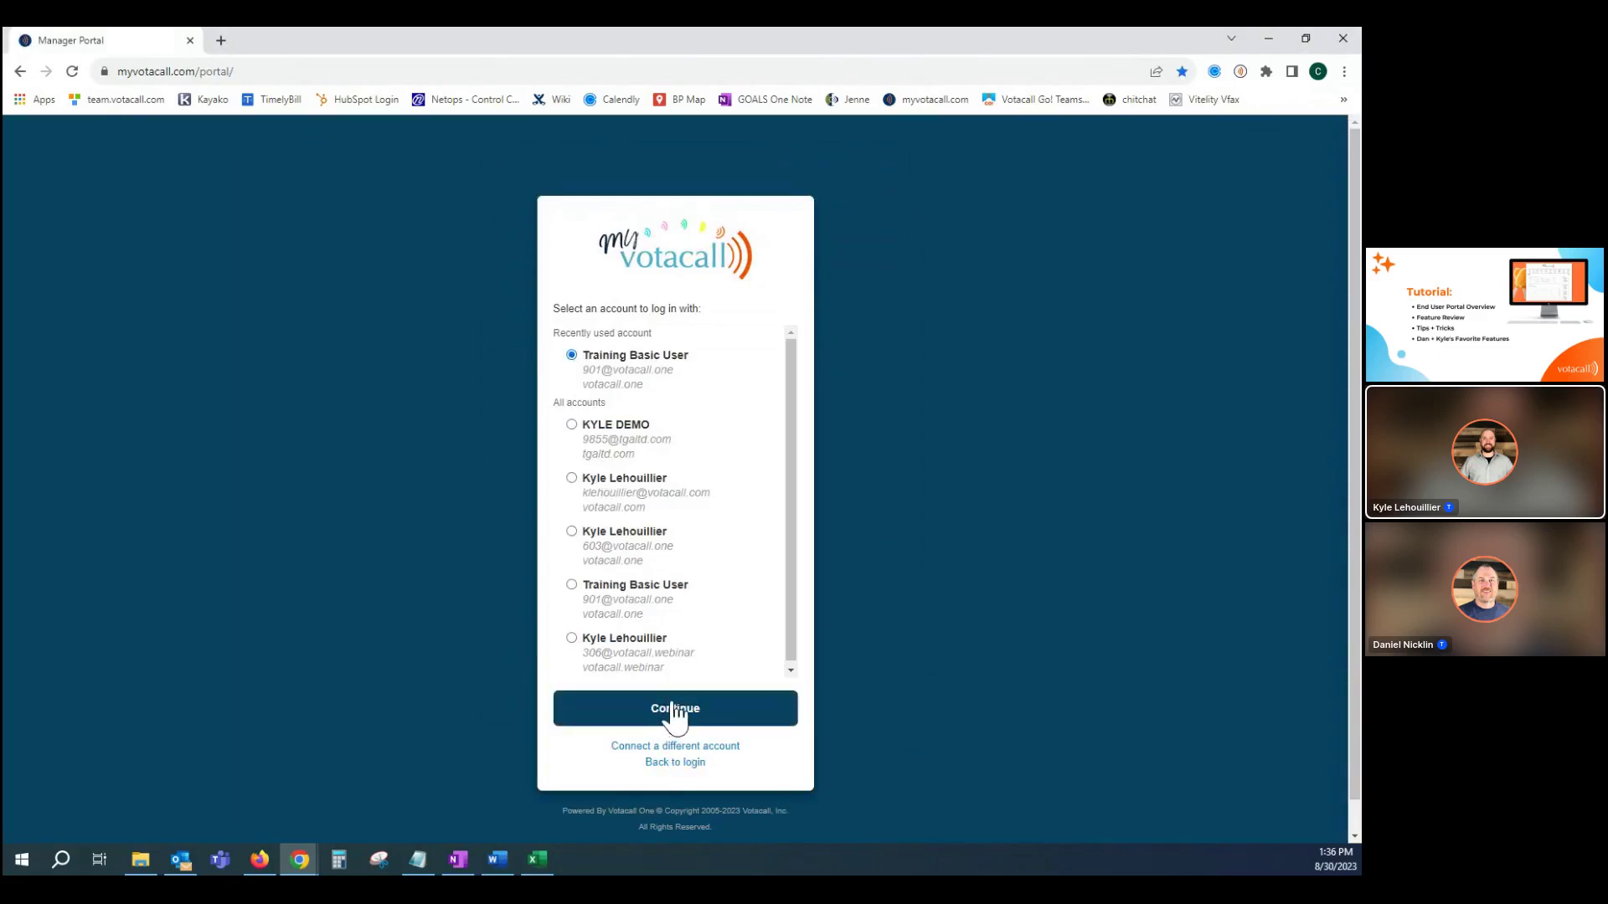
click(675, 712)
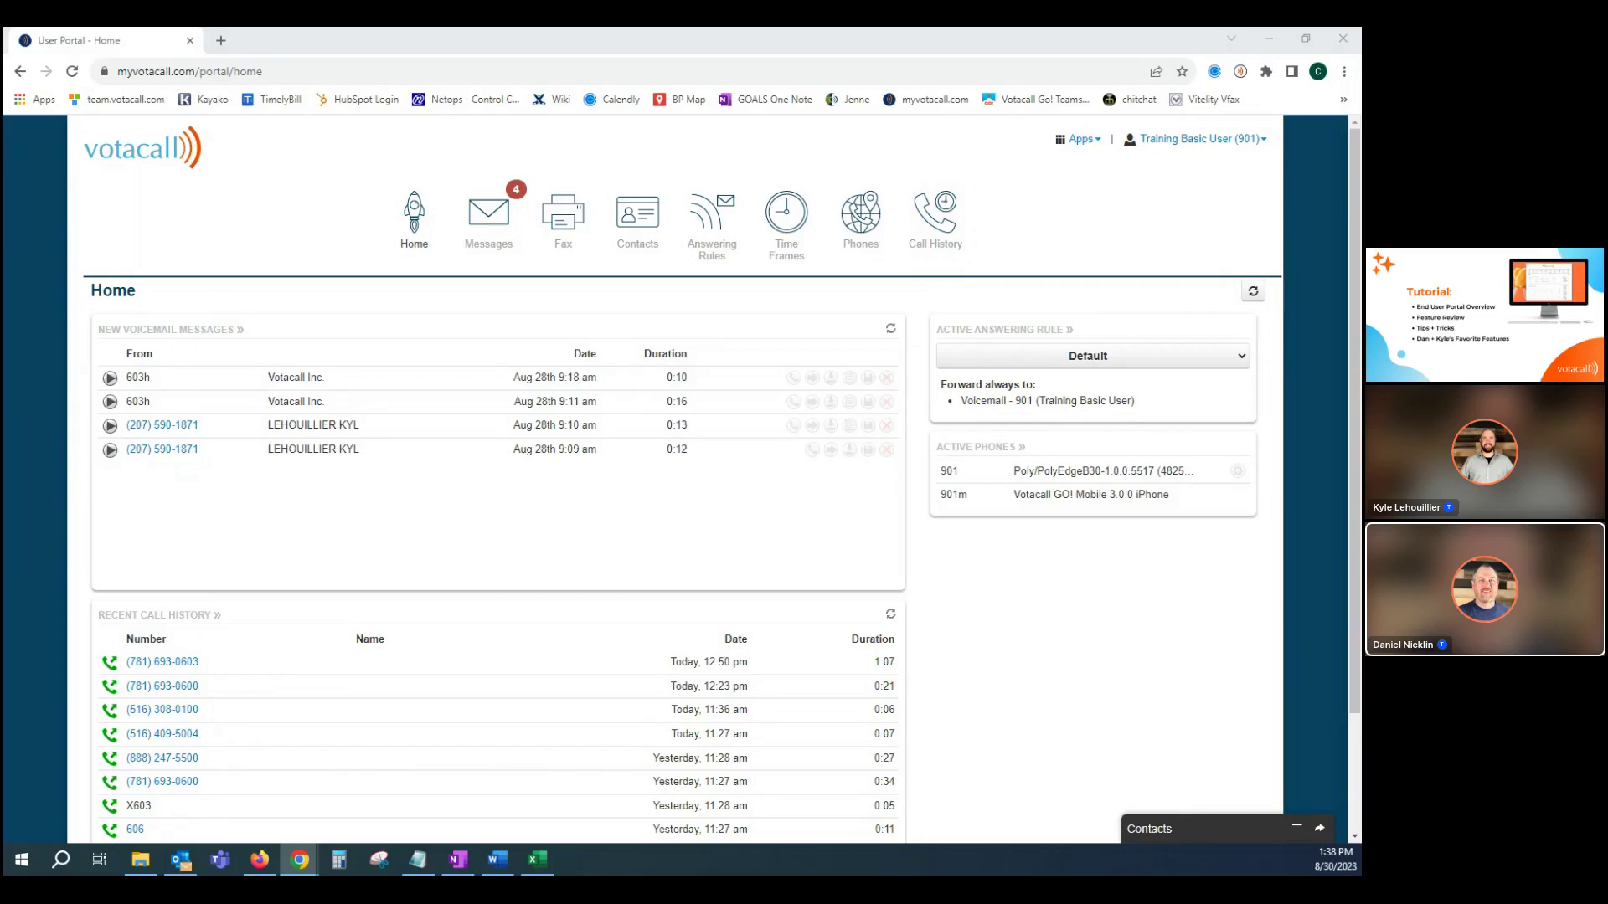
click(176, 427)
click(388, 409)
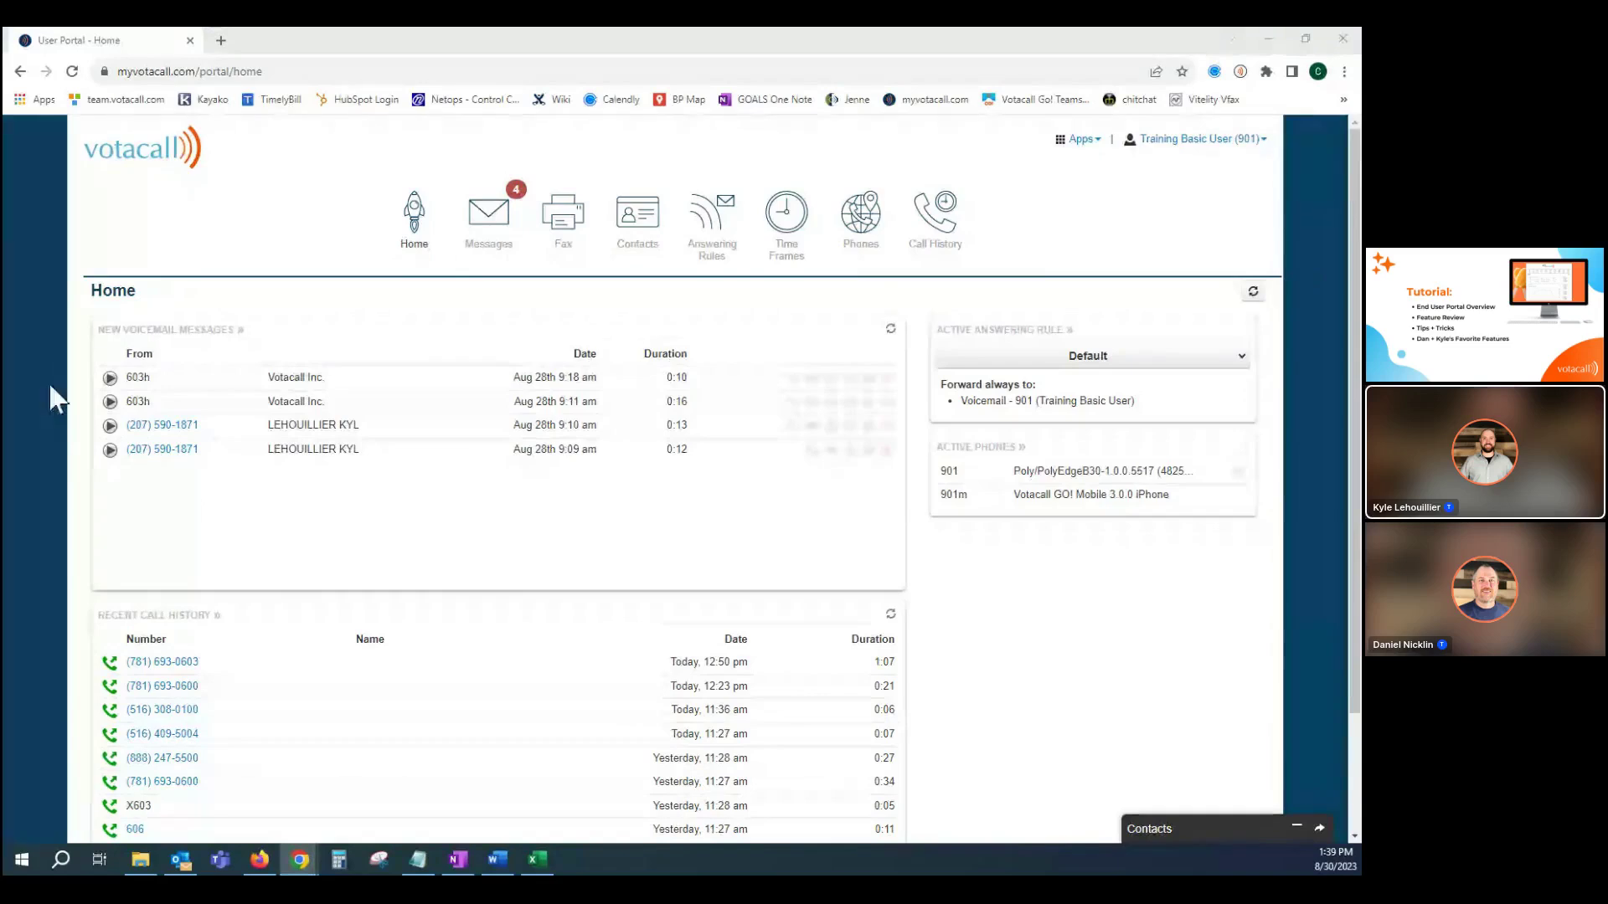
Show the Voicemail messages list, checking the folder choices but staying on New.
click(491, 219)
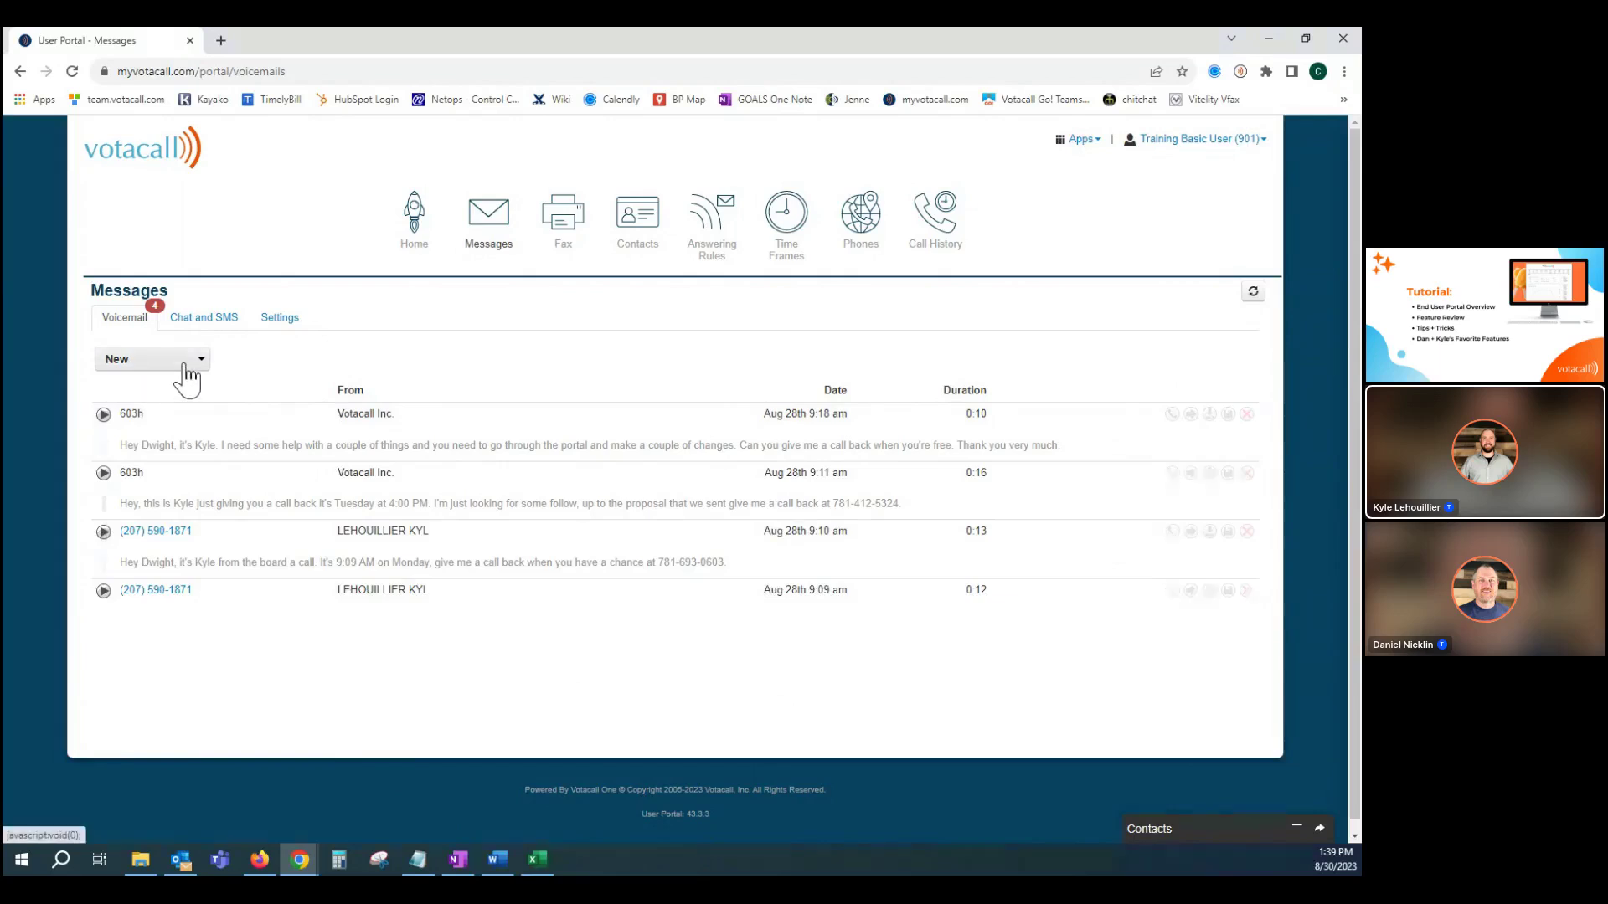
click(135, 363)
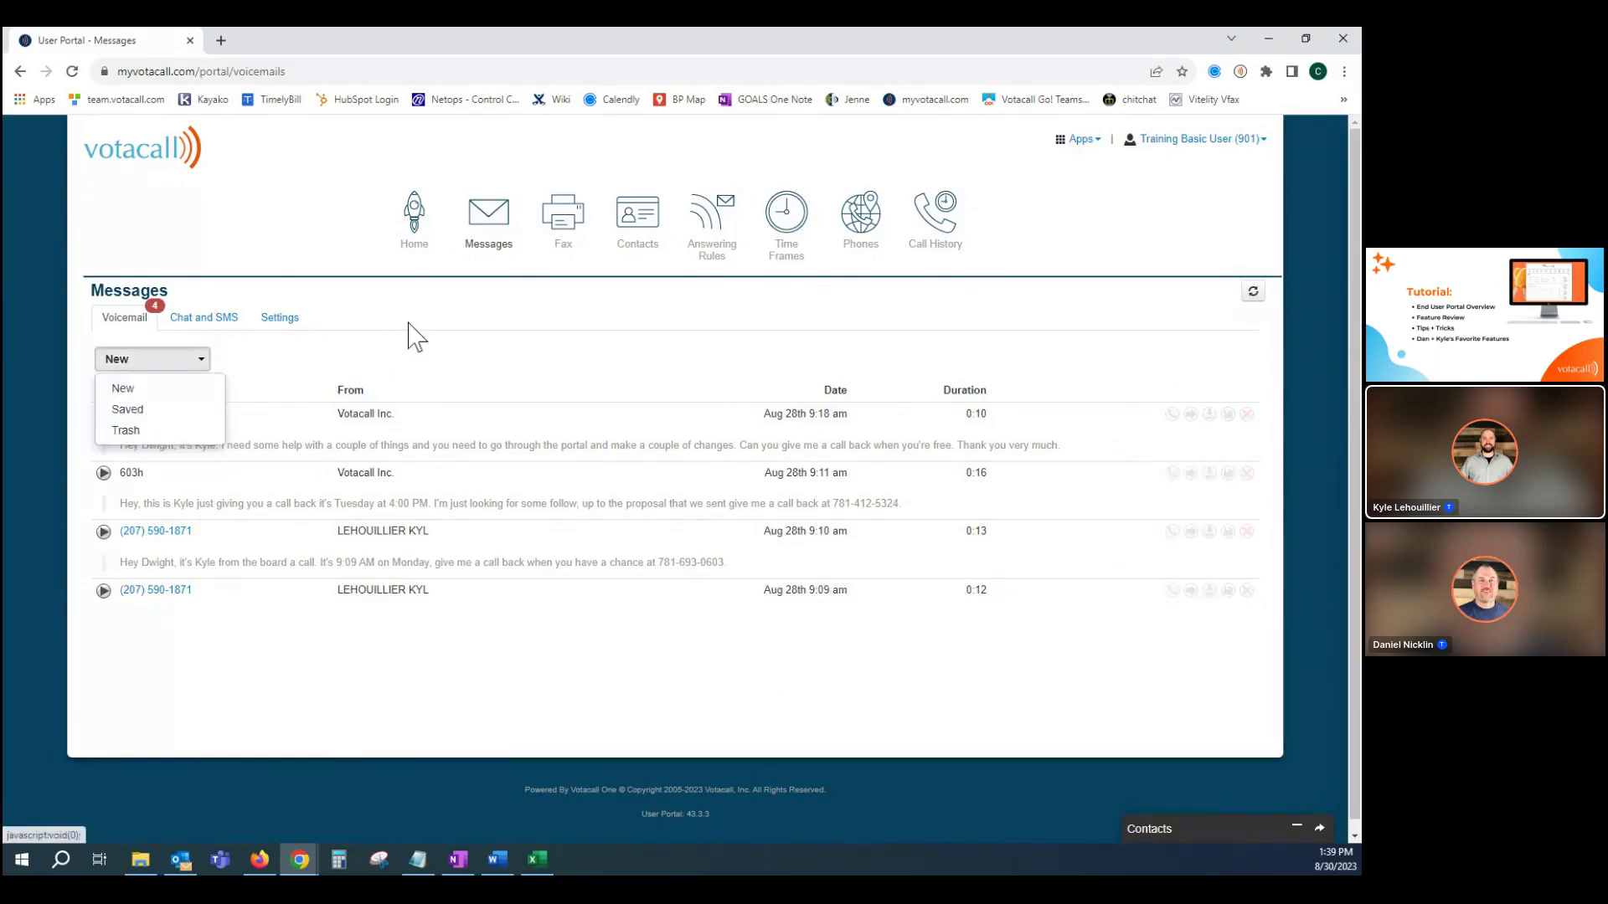
click(432, 343)
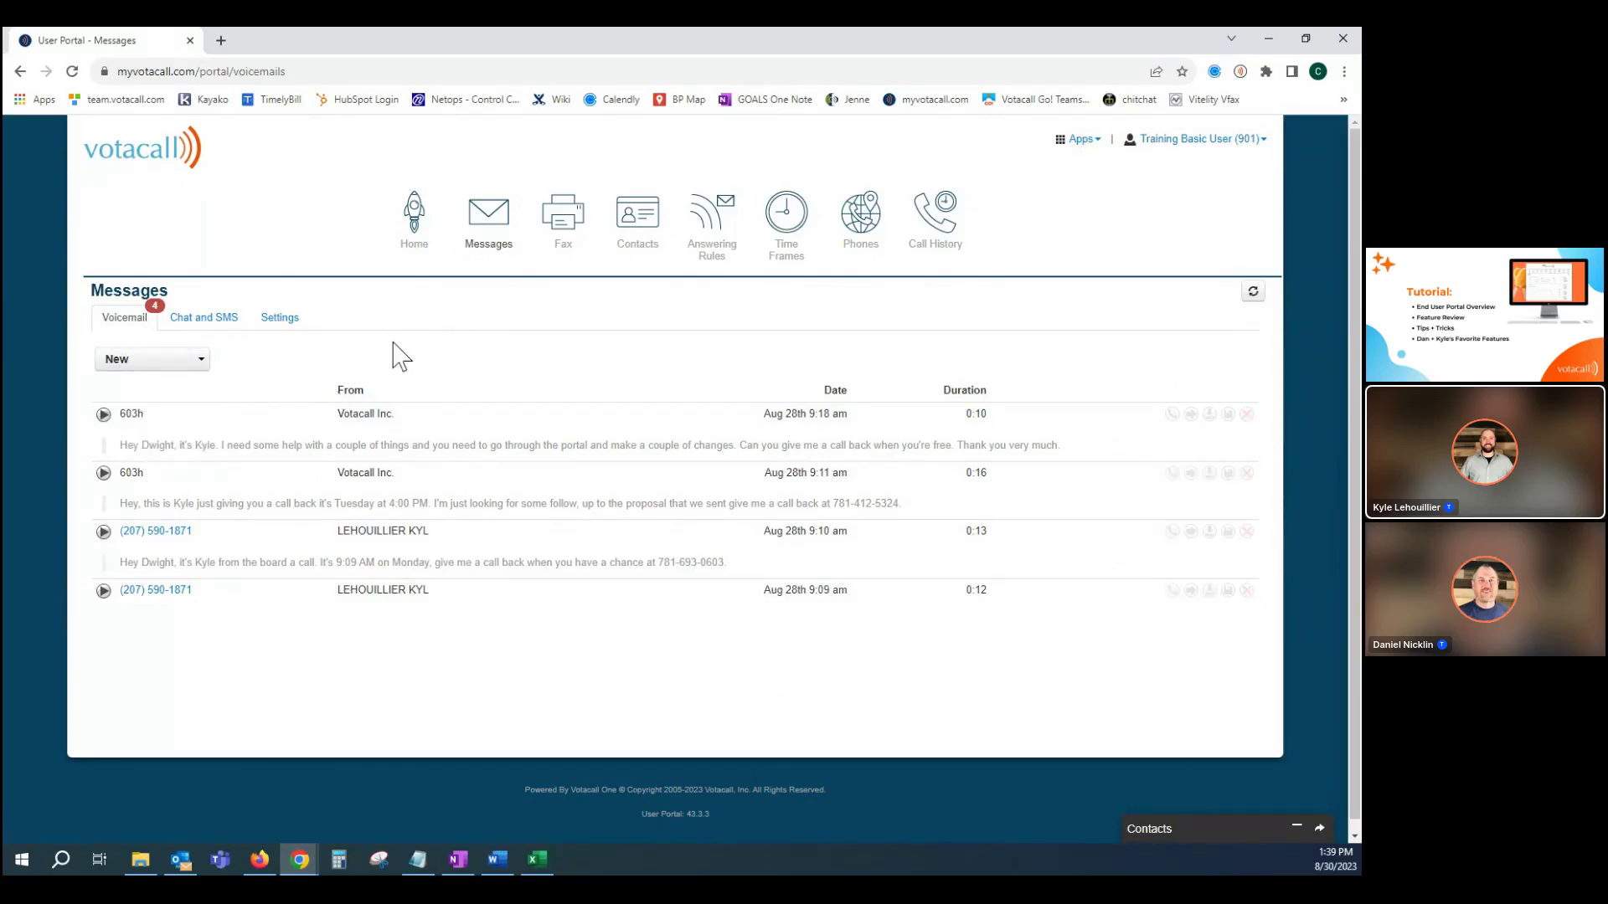
Switch to the voicemail Settings tab under Messages.
click(281, 323)
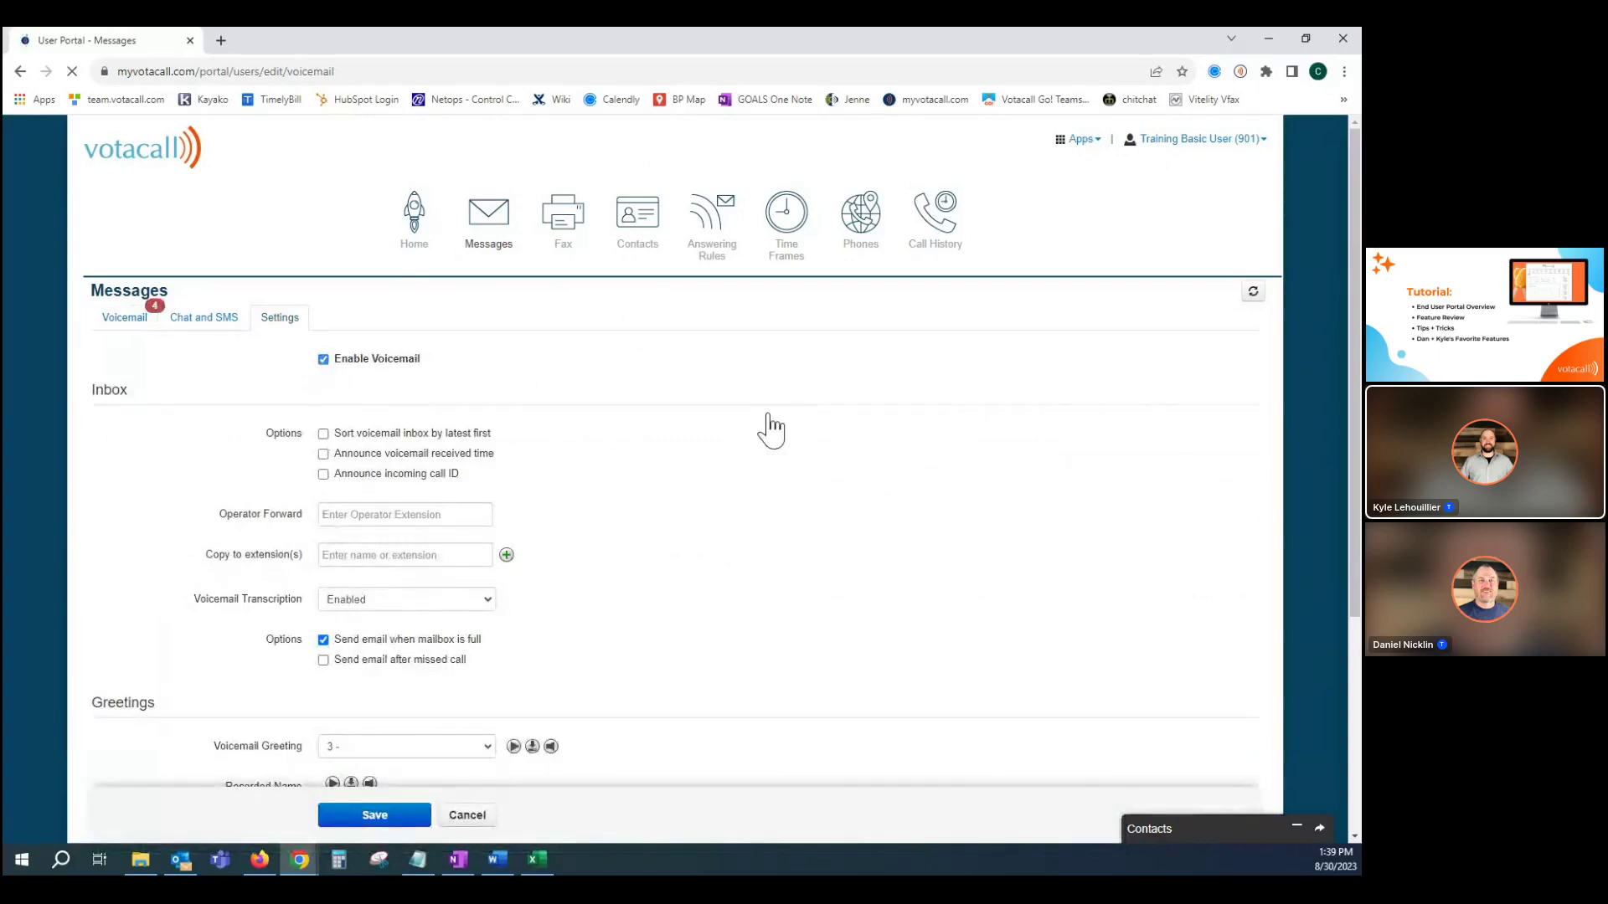
click(324, 361)
click(349, 516)
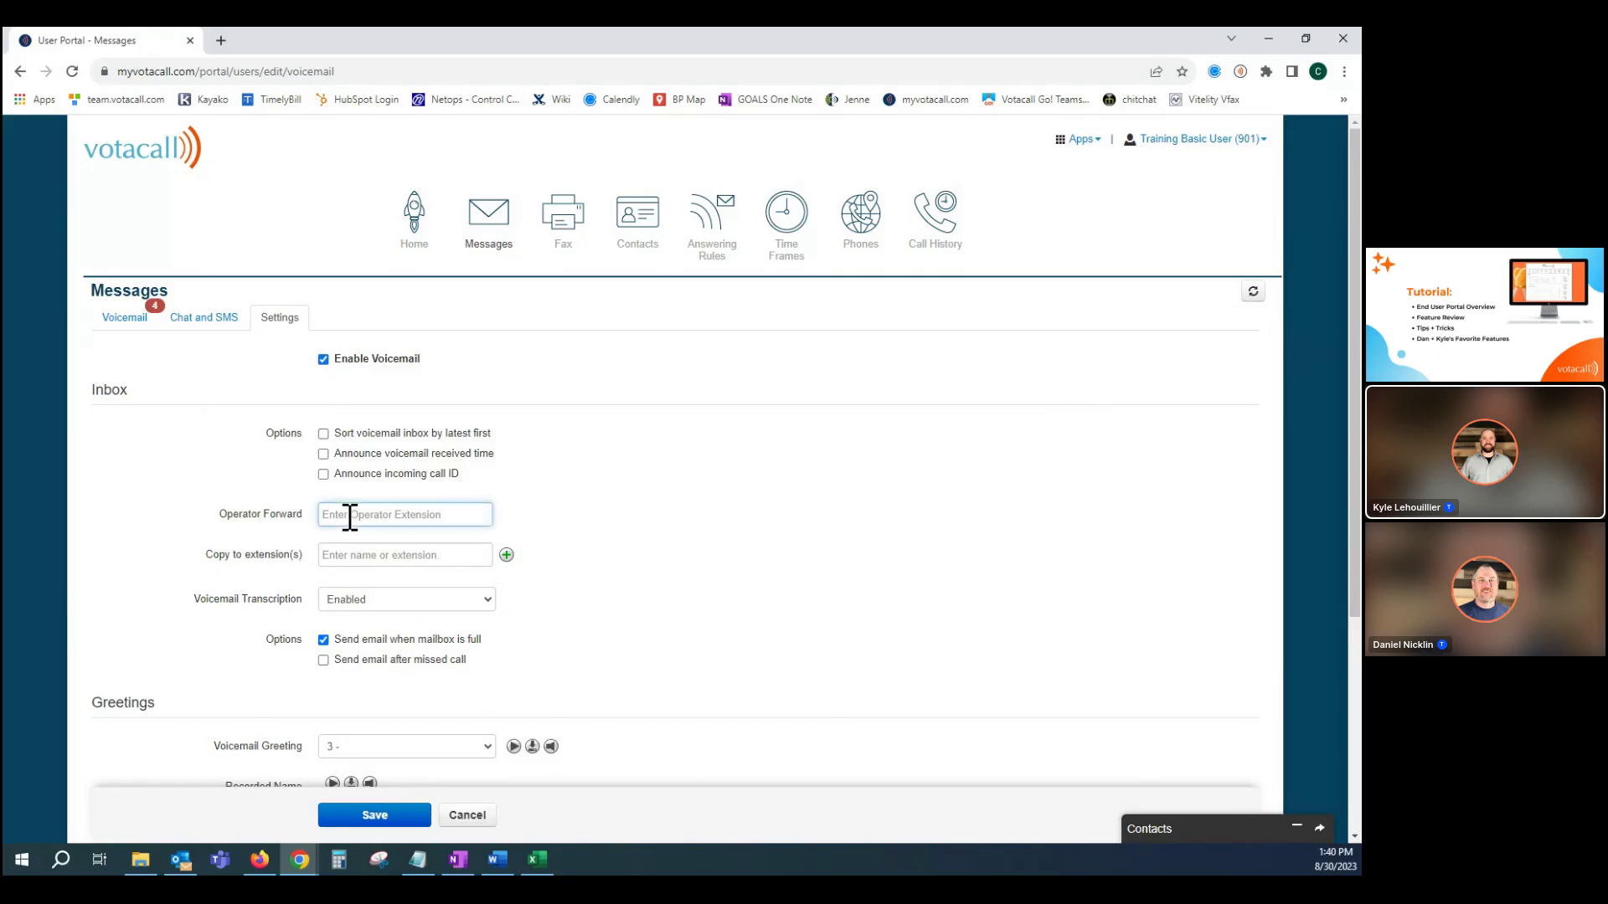
text(606)
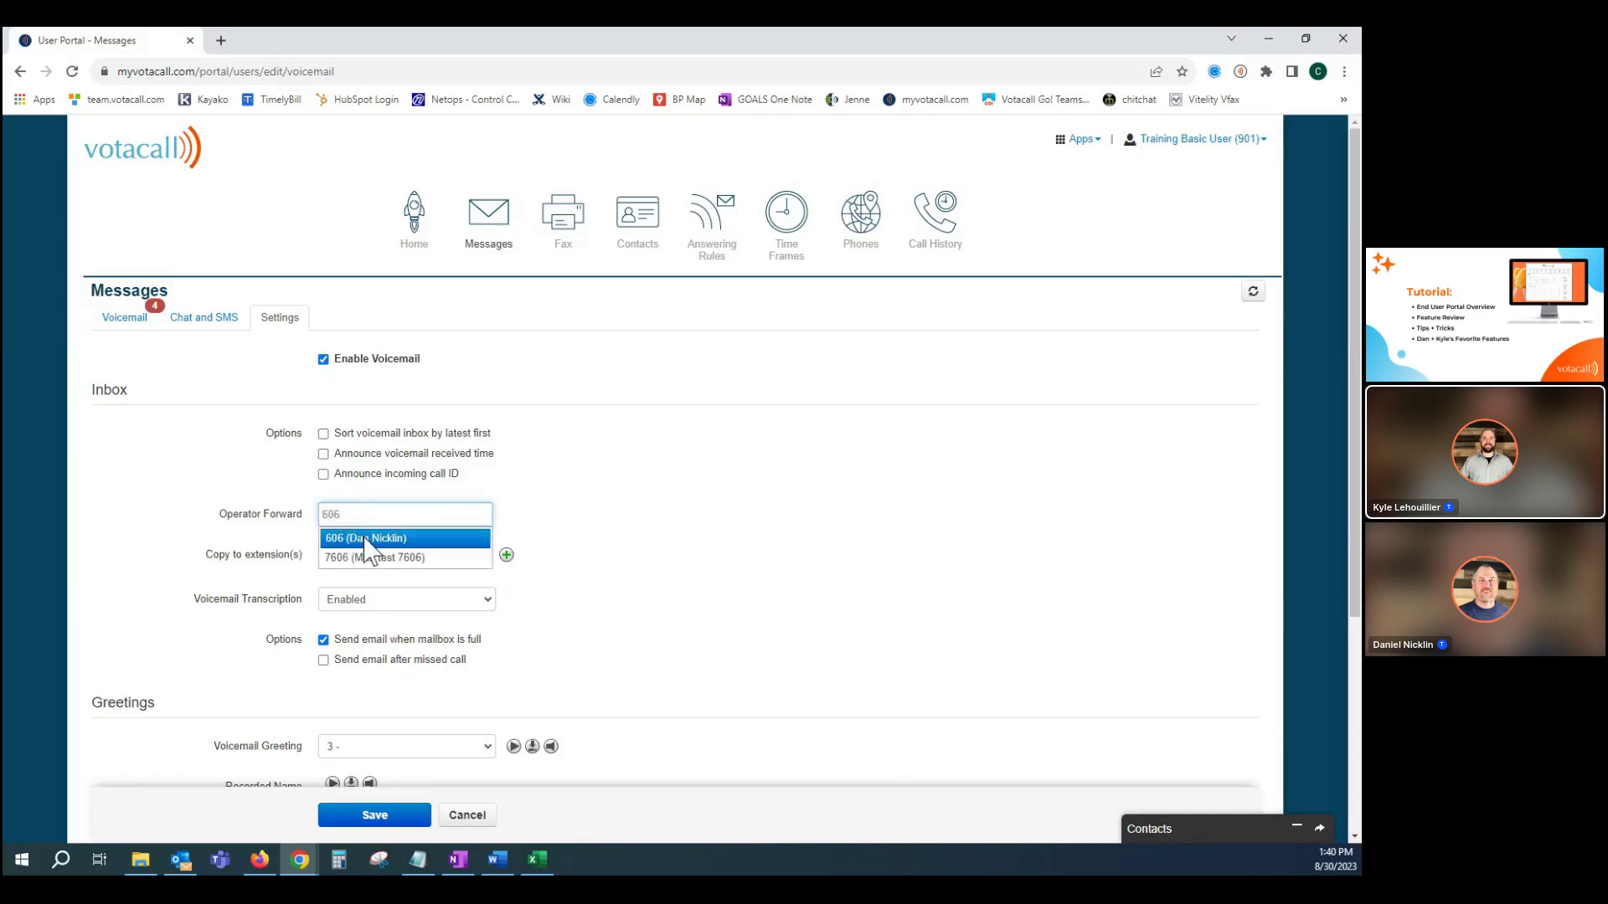
click(279, 516)
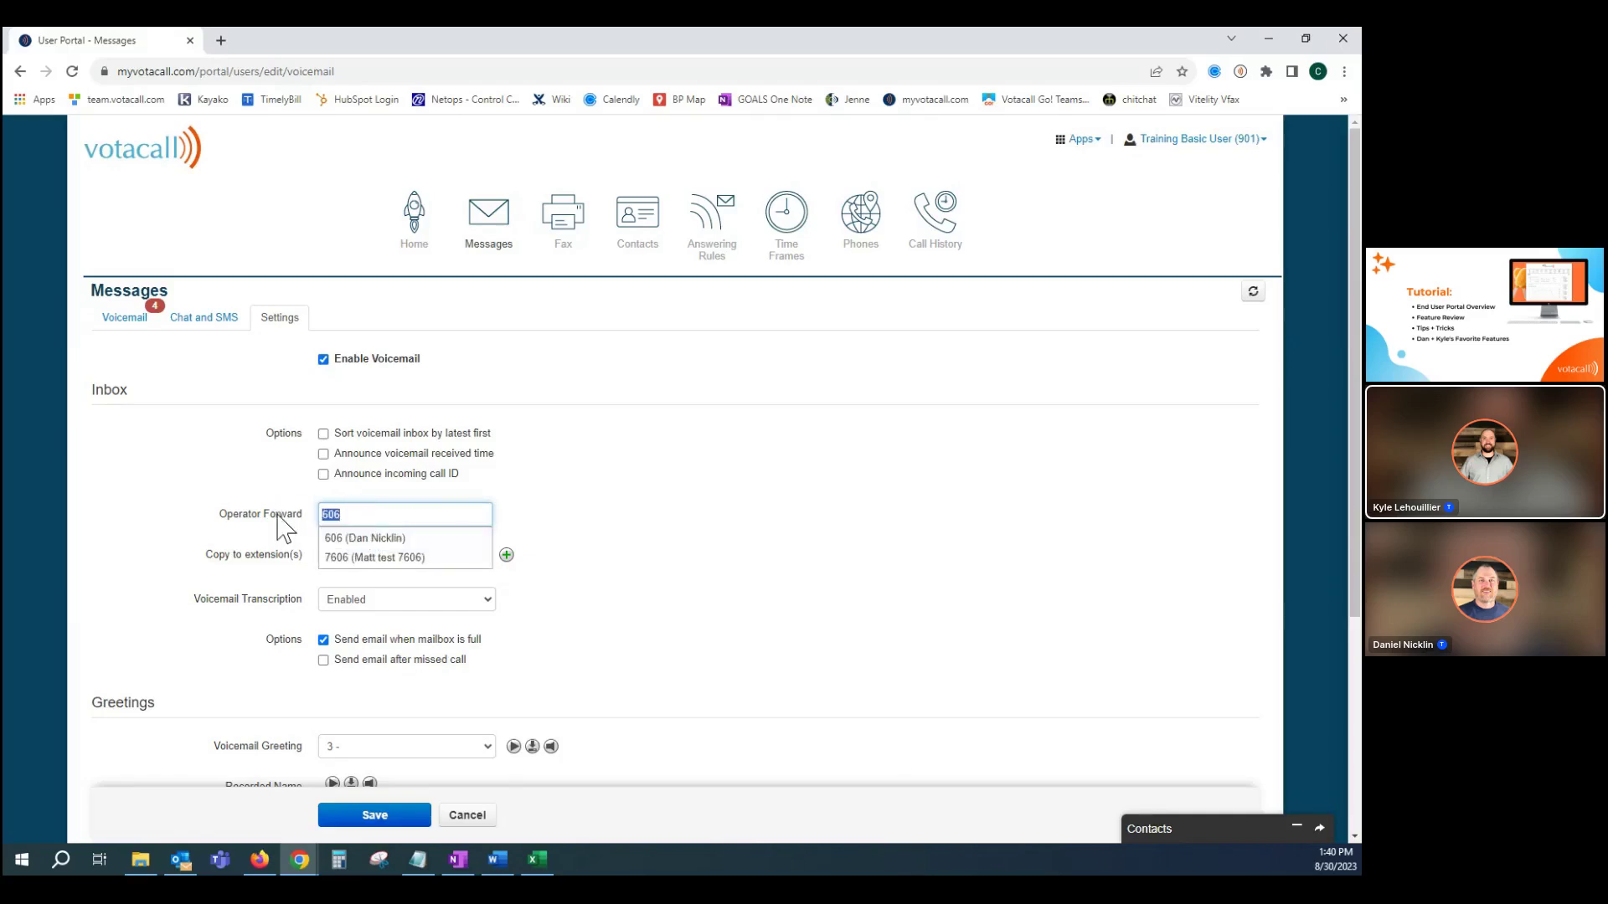
key(BackSpace)
click(277, 515)
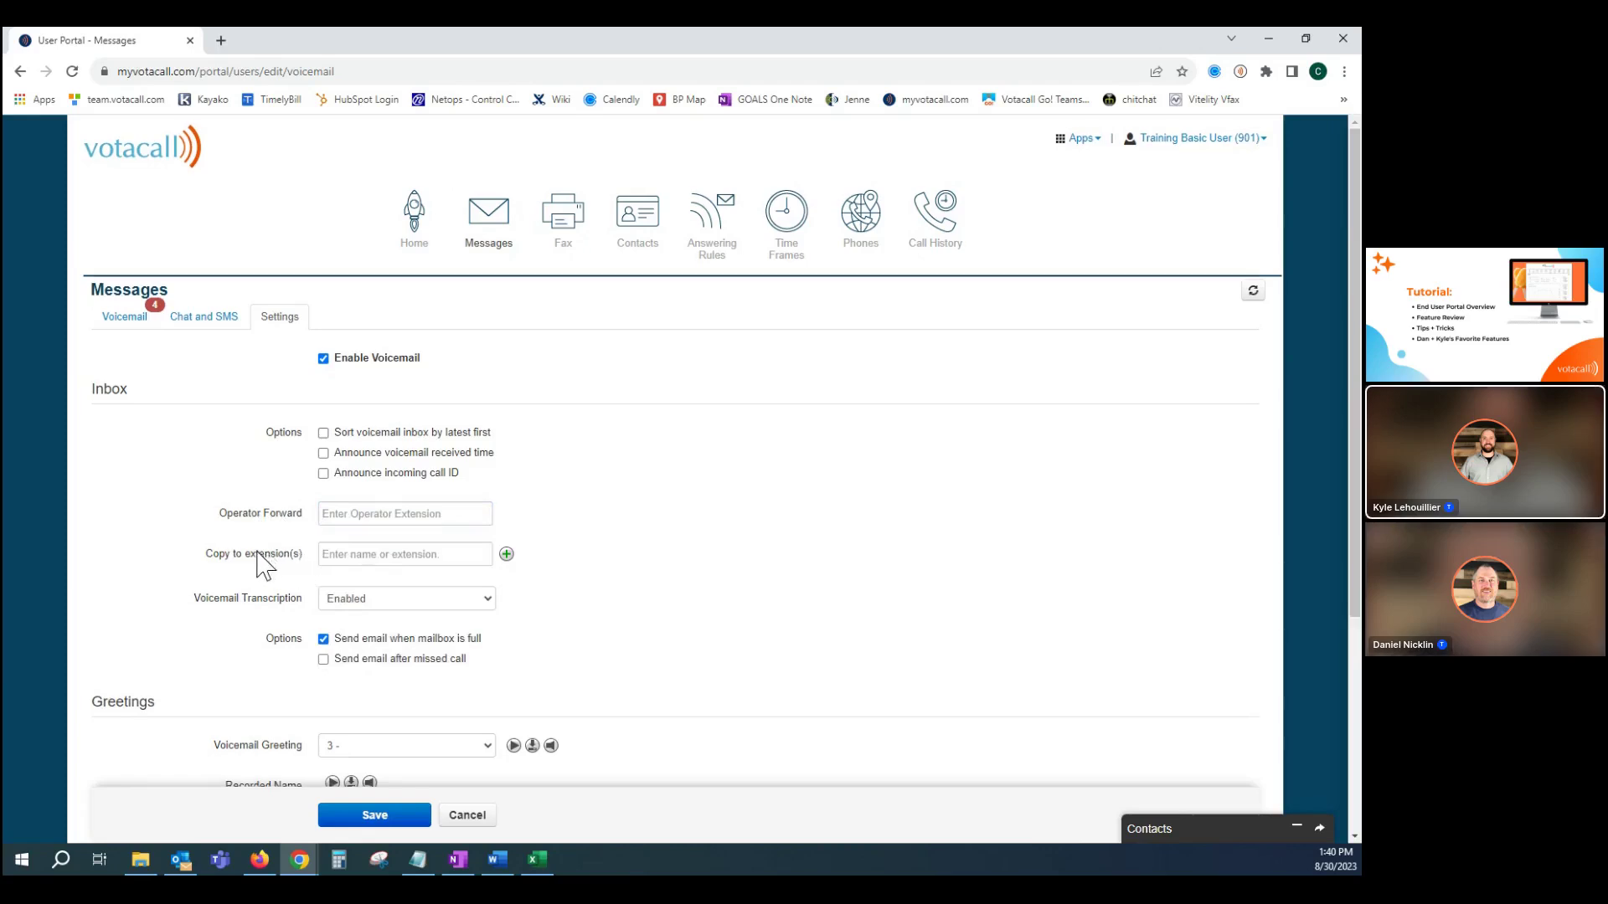
scroll(260, 565, down, 1)
scroll(259, 565, down, 1)
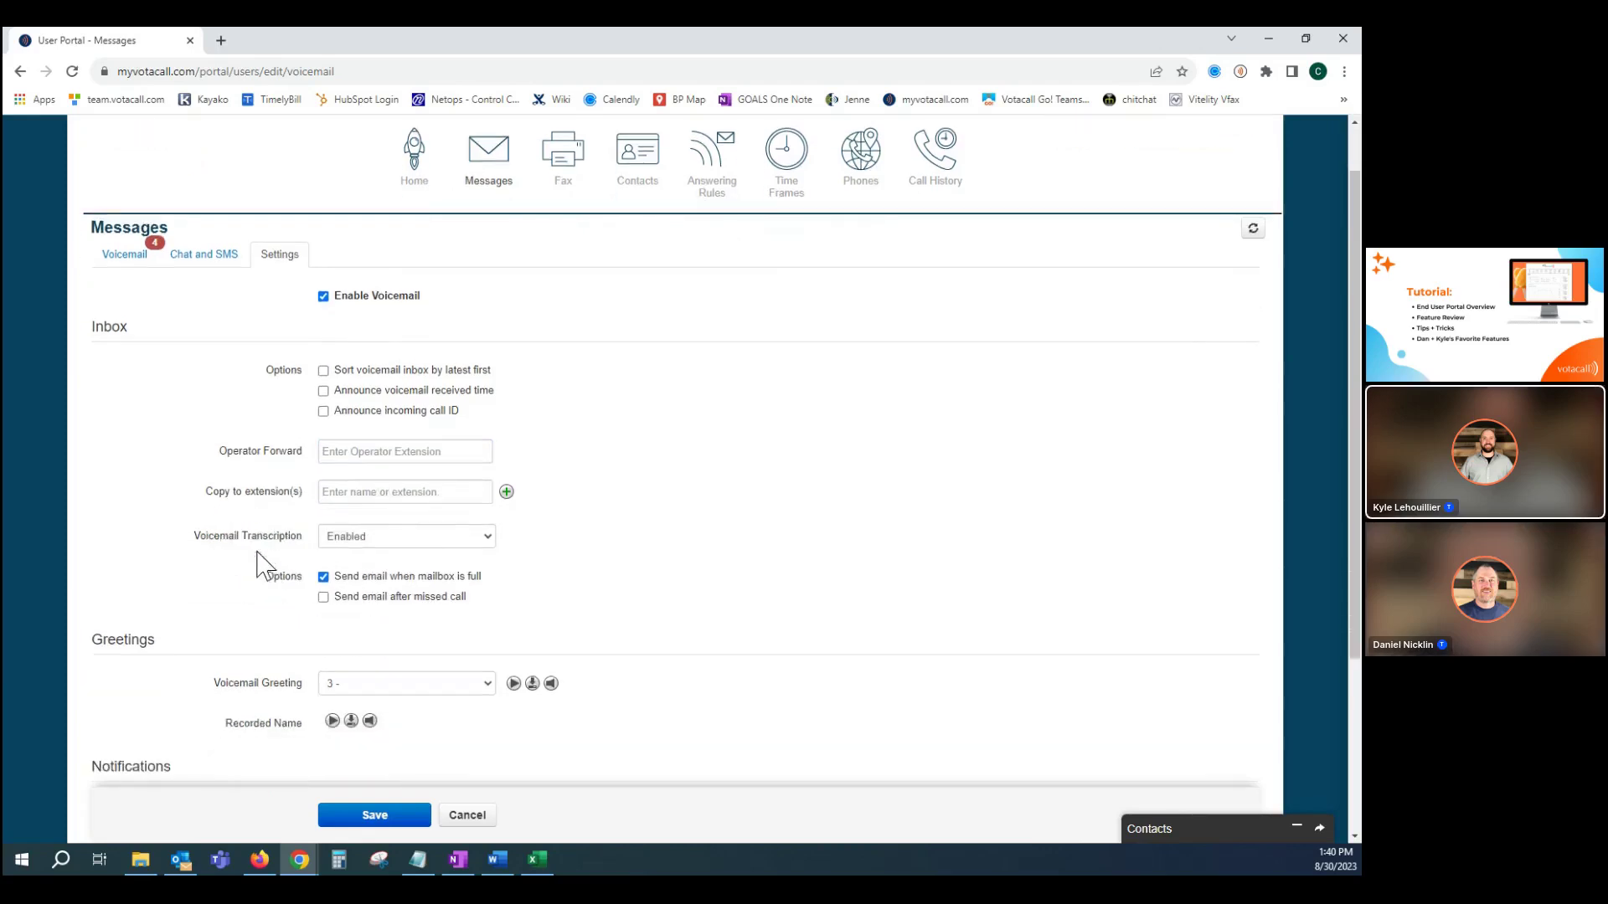
scroll(260, 565, down, 1)
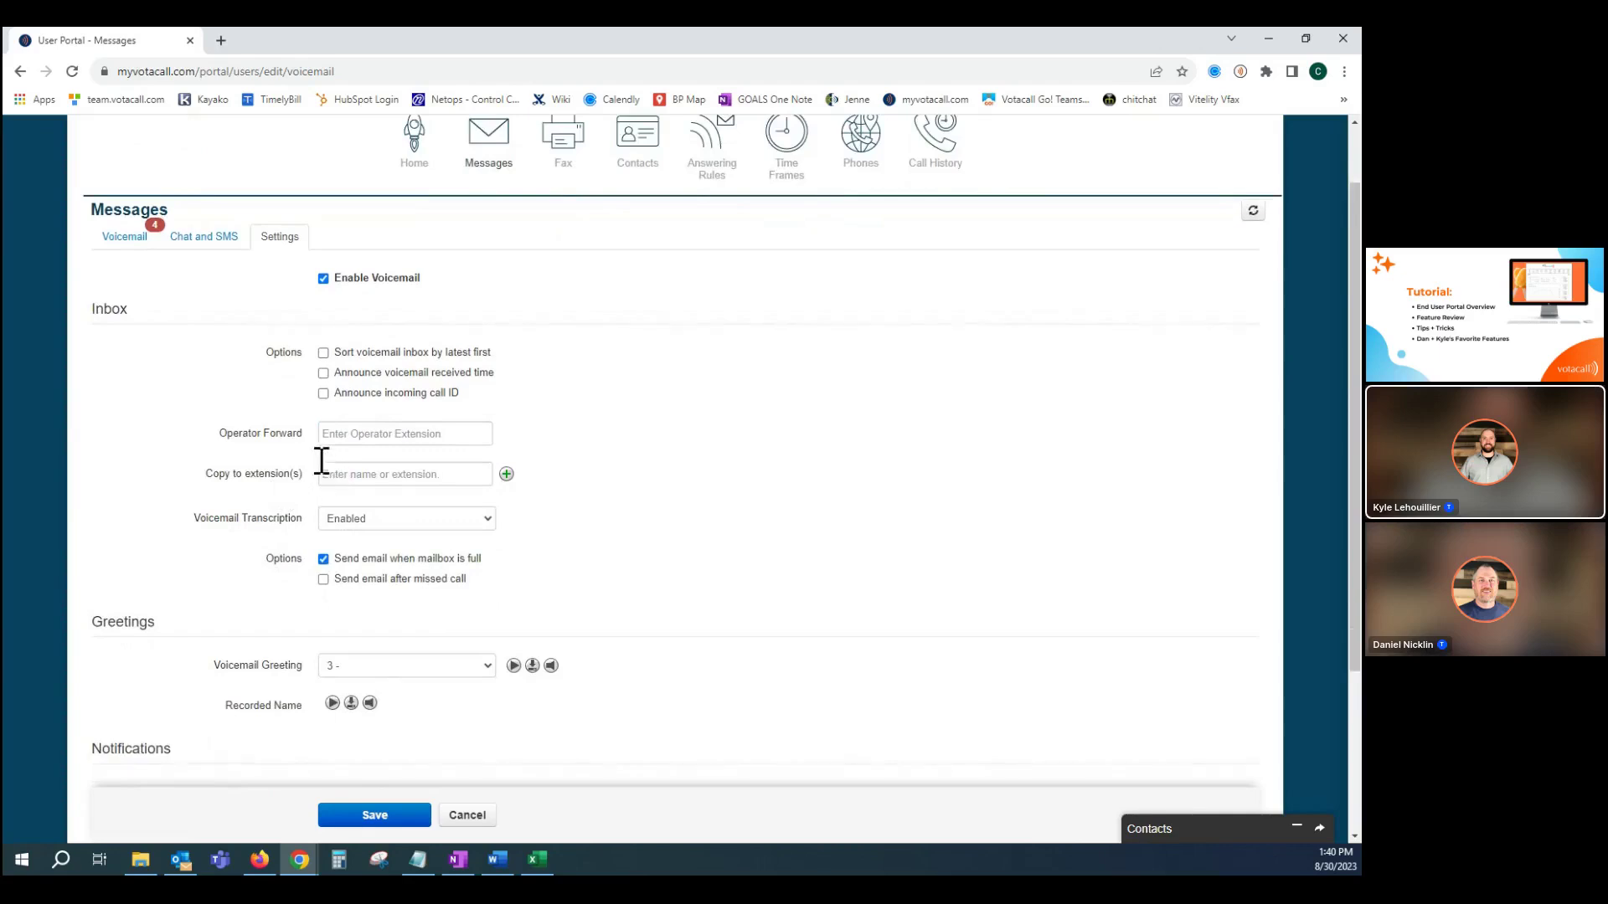
click(352, 476)
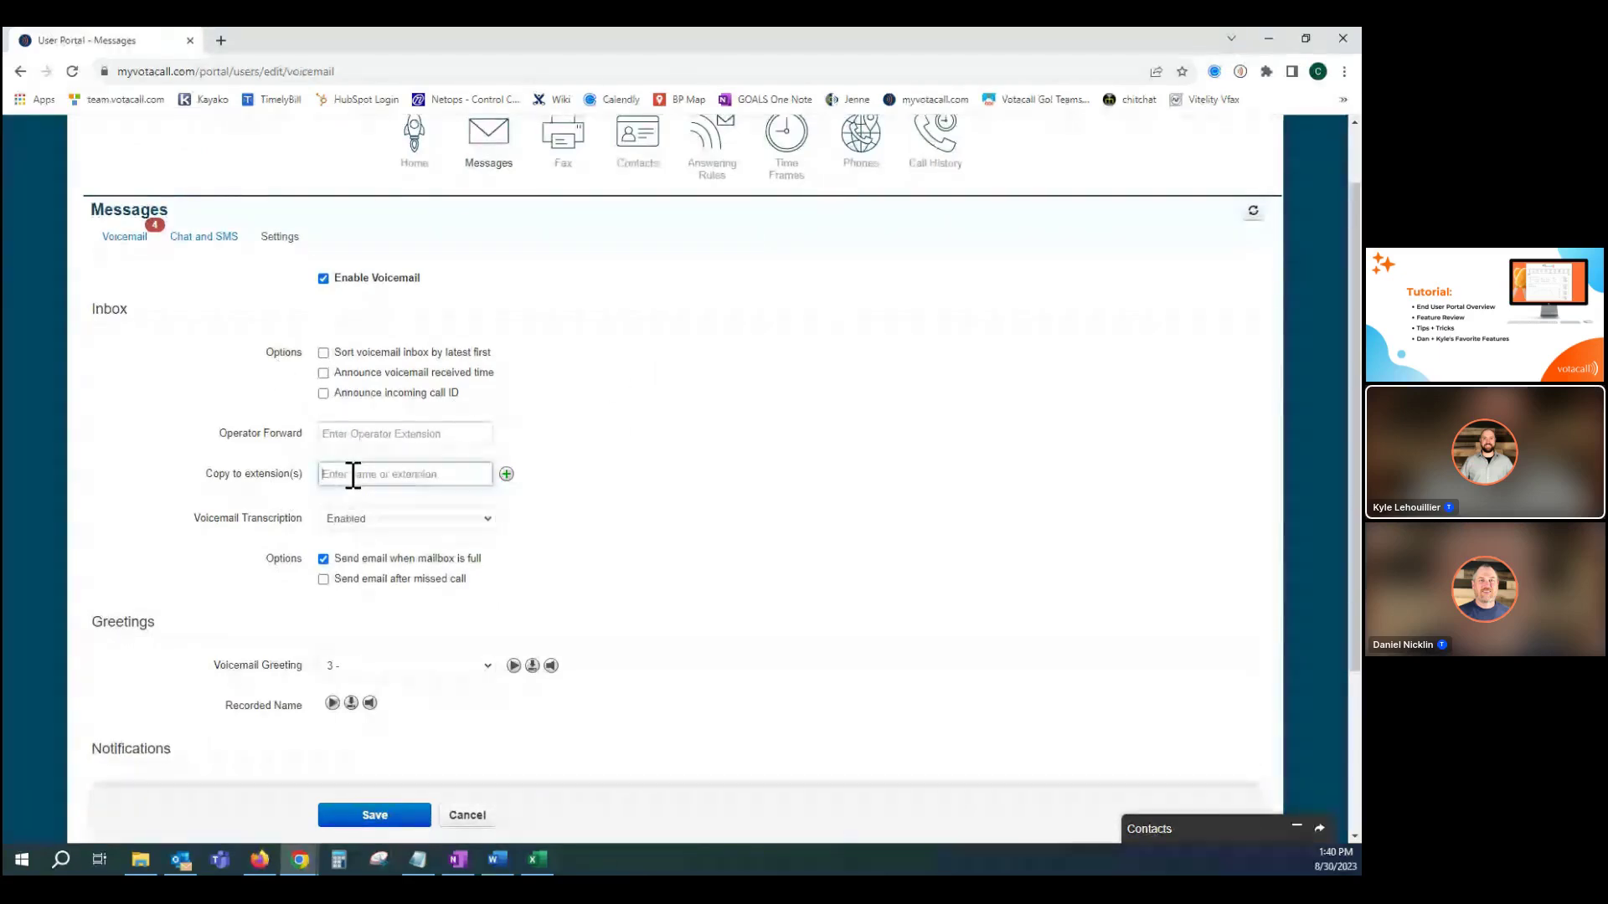
text(606)
click(368, 496)
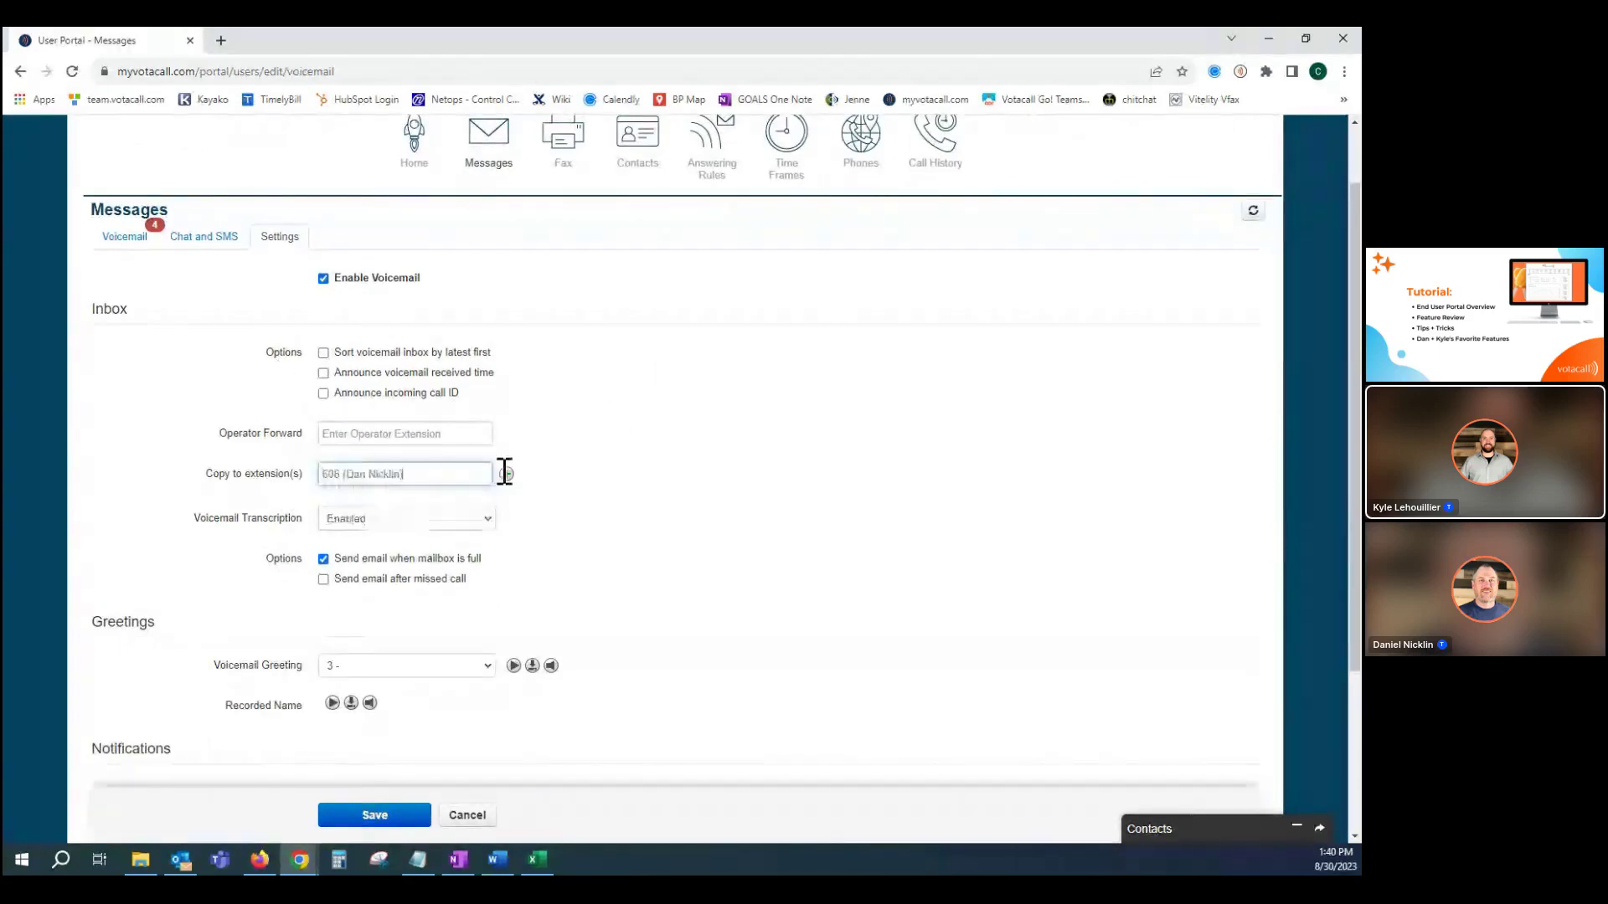
click(506, 475)
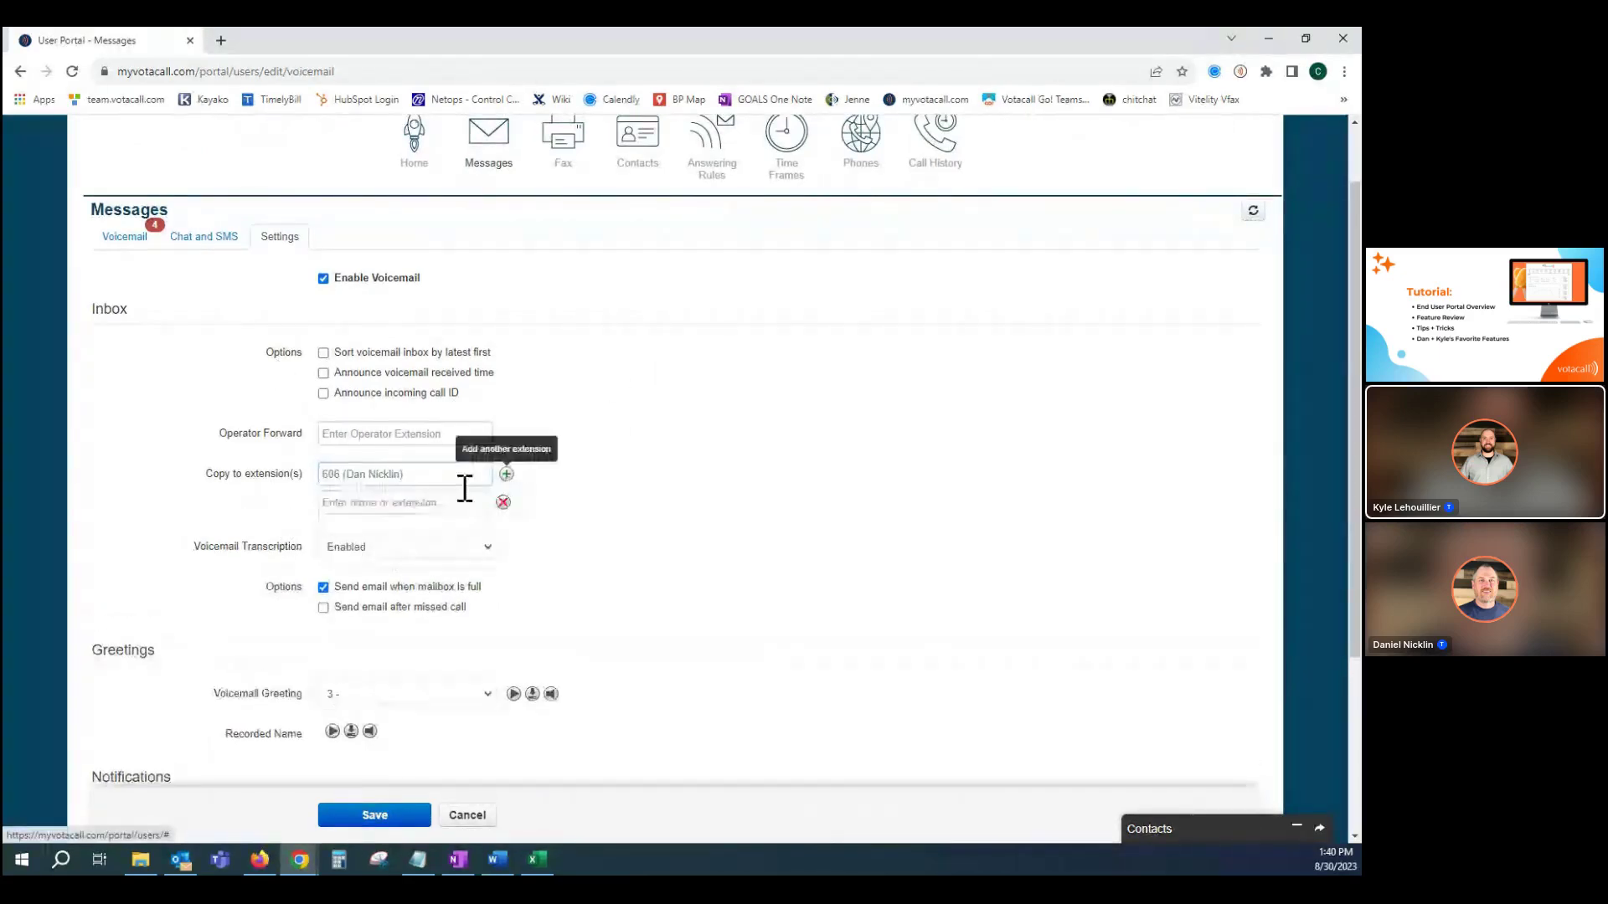
click(365, 506)
text(613)
click(419, 525)
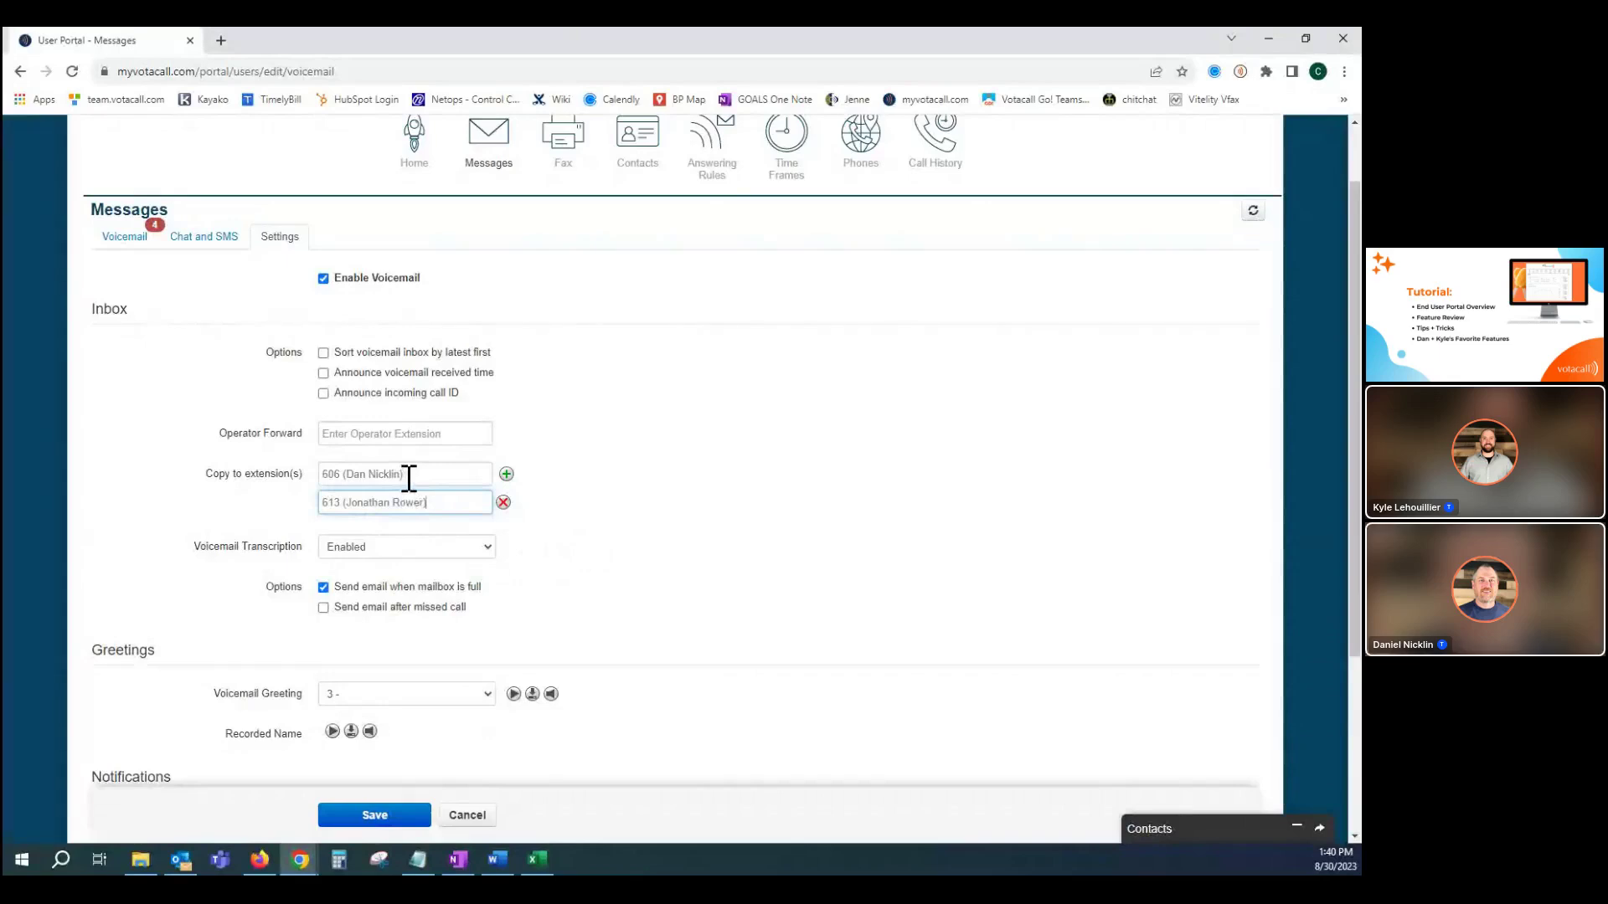
click(503, 503)
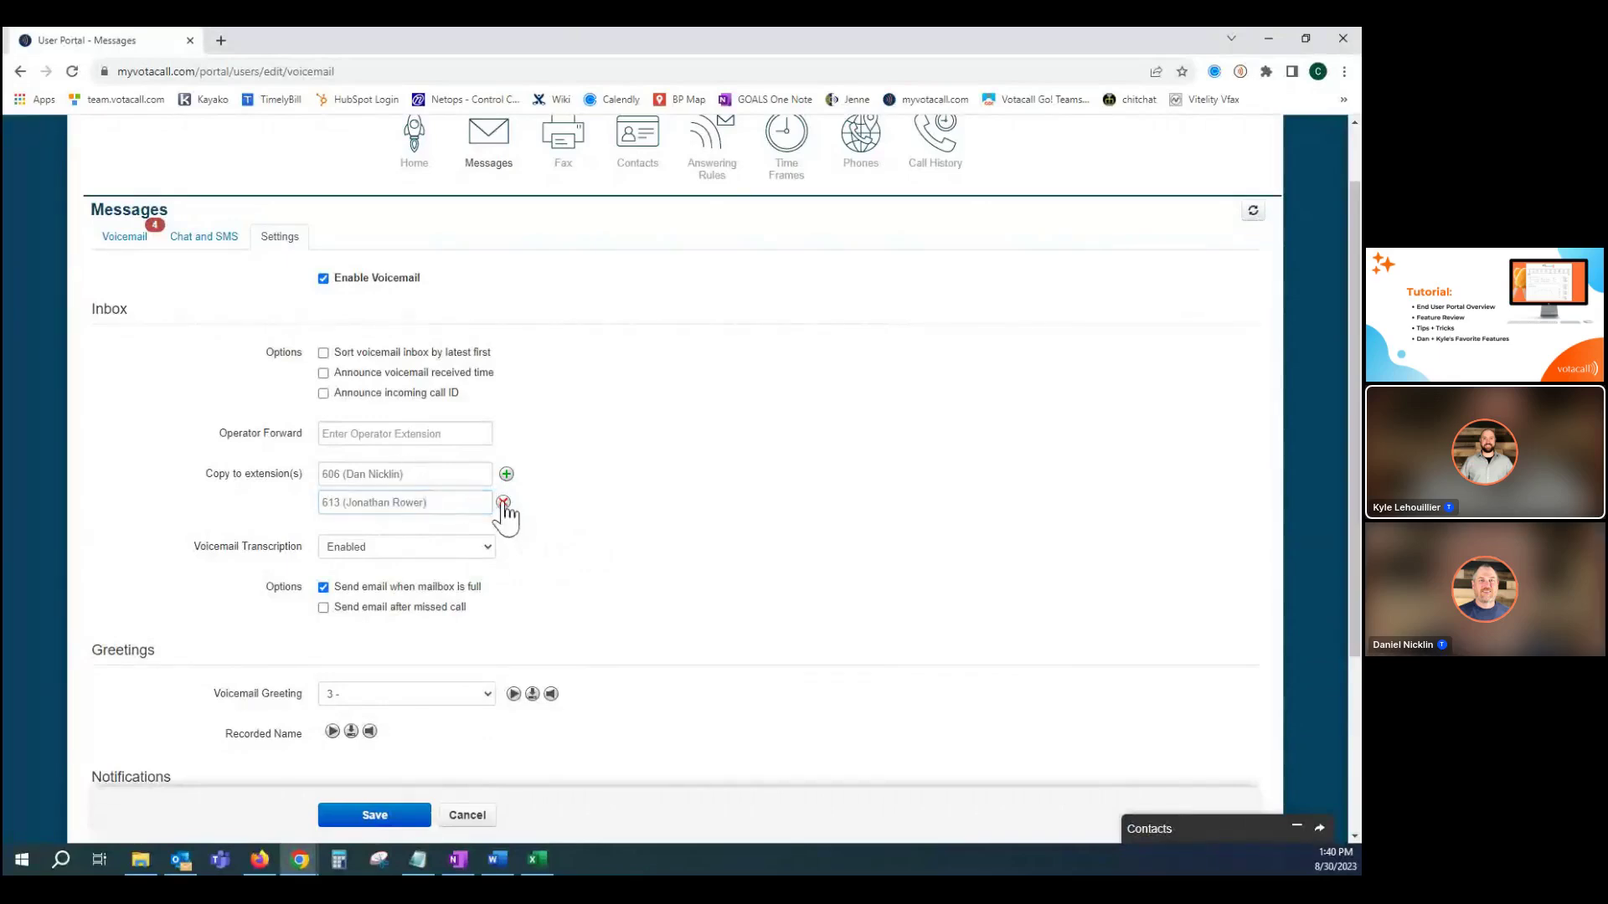
drag(430, 481, 284, 474)
key(BackSpace)
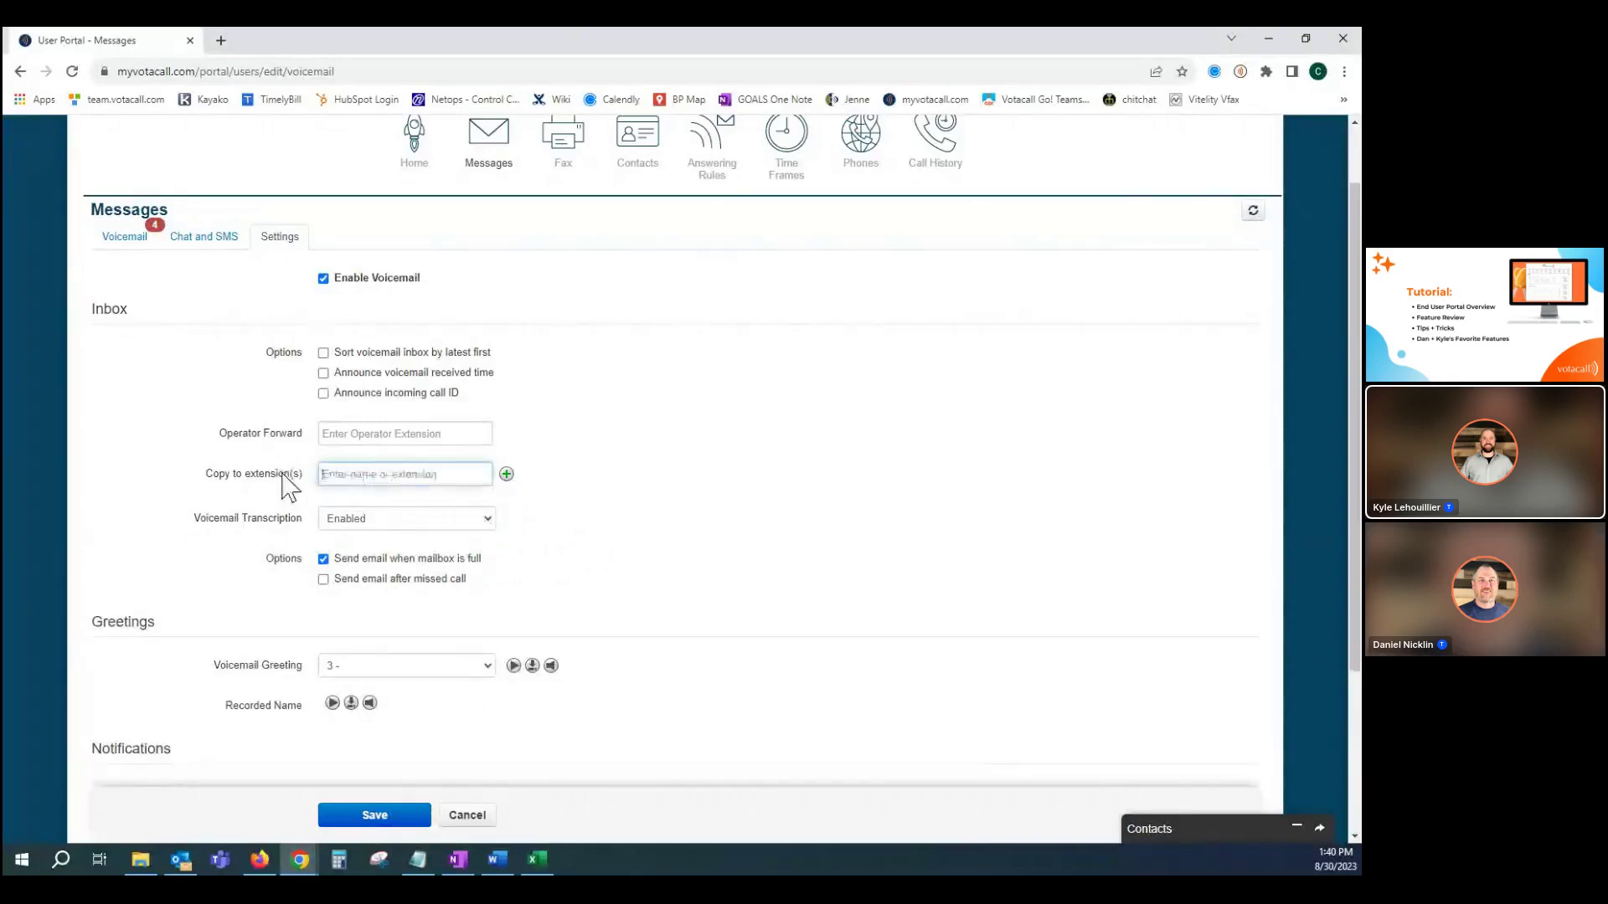
click(711, 464)
scroll(706, 469, down, 1)
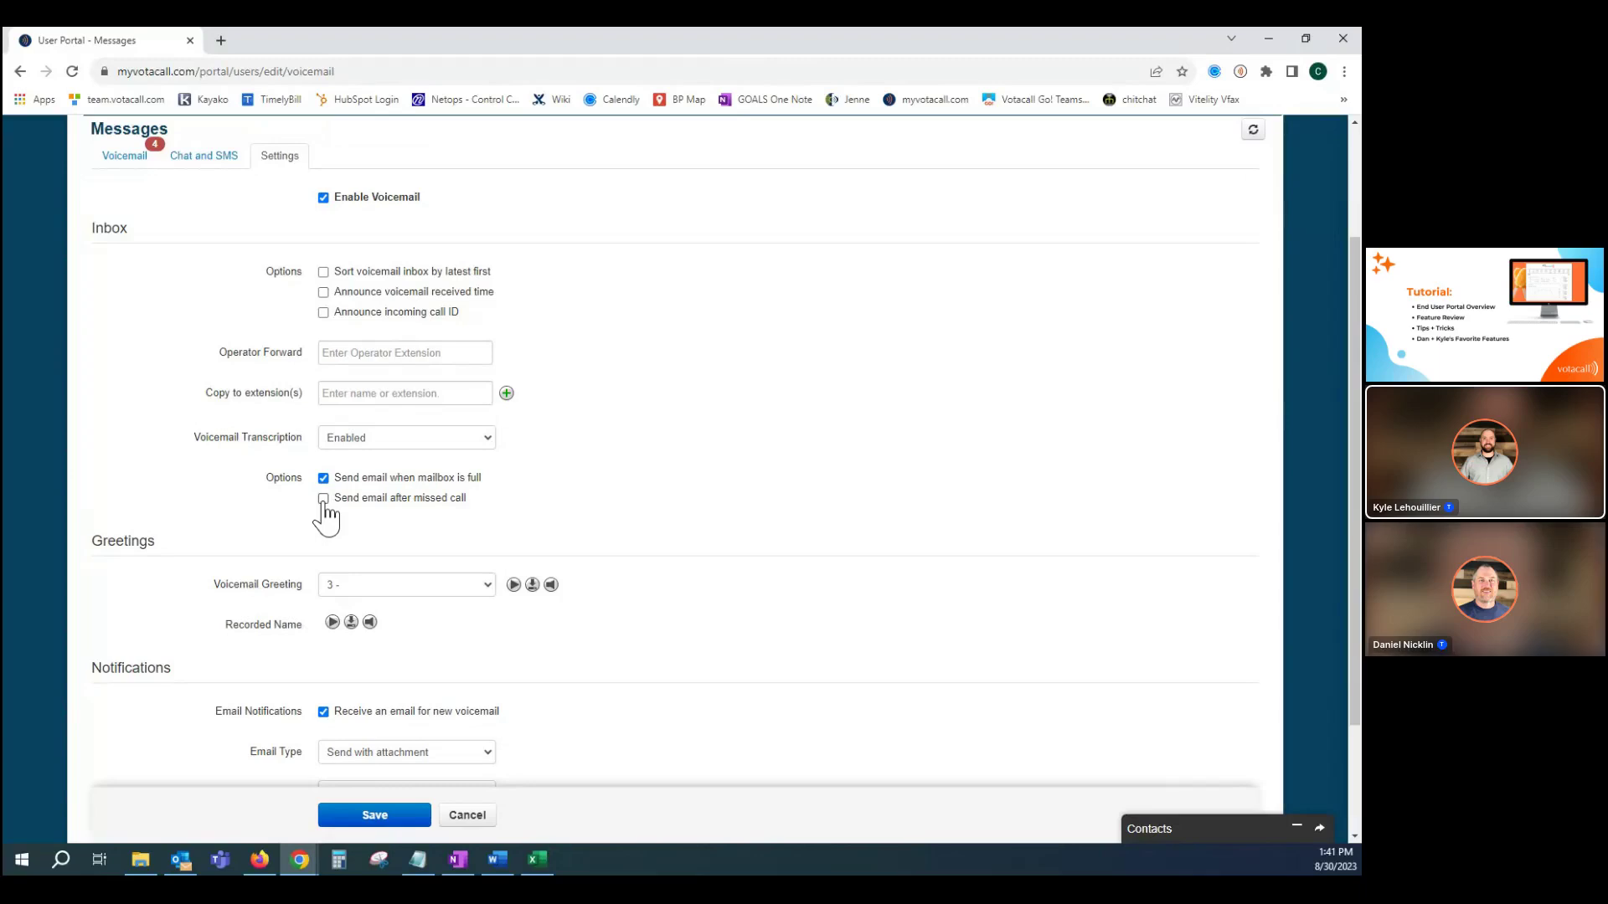
scroll(695, 464, down, 1)
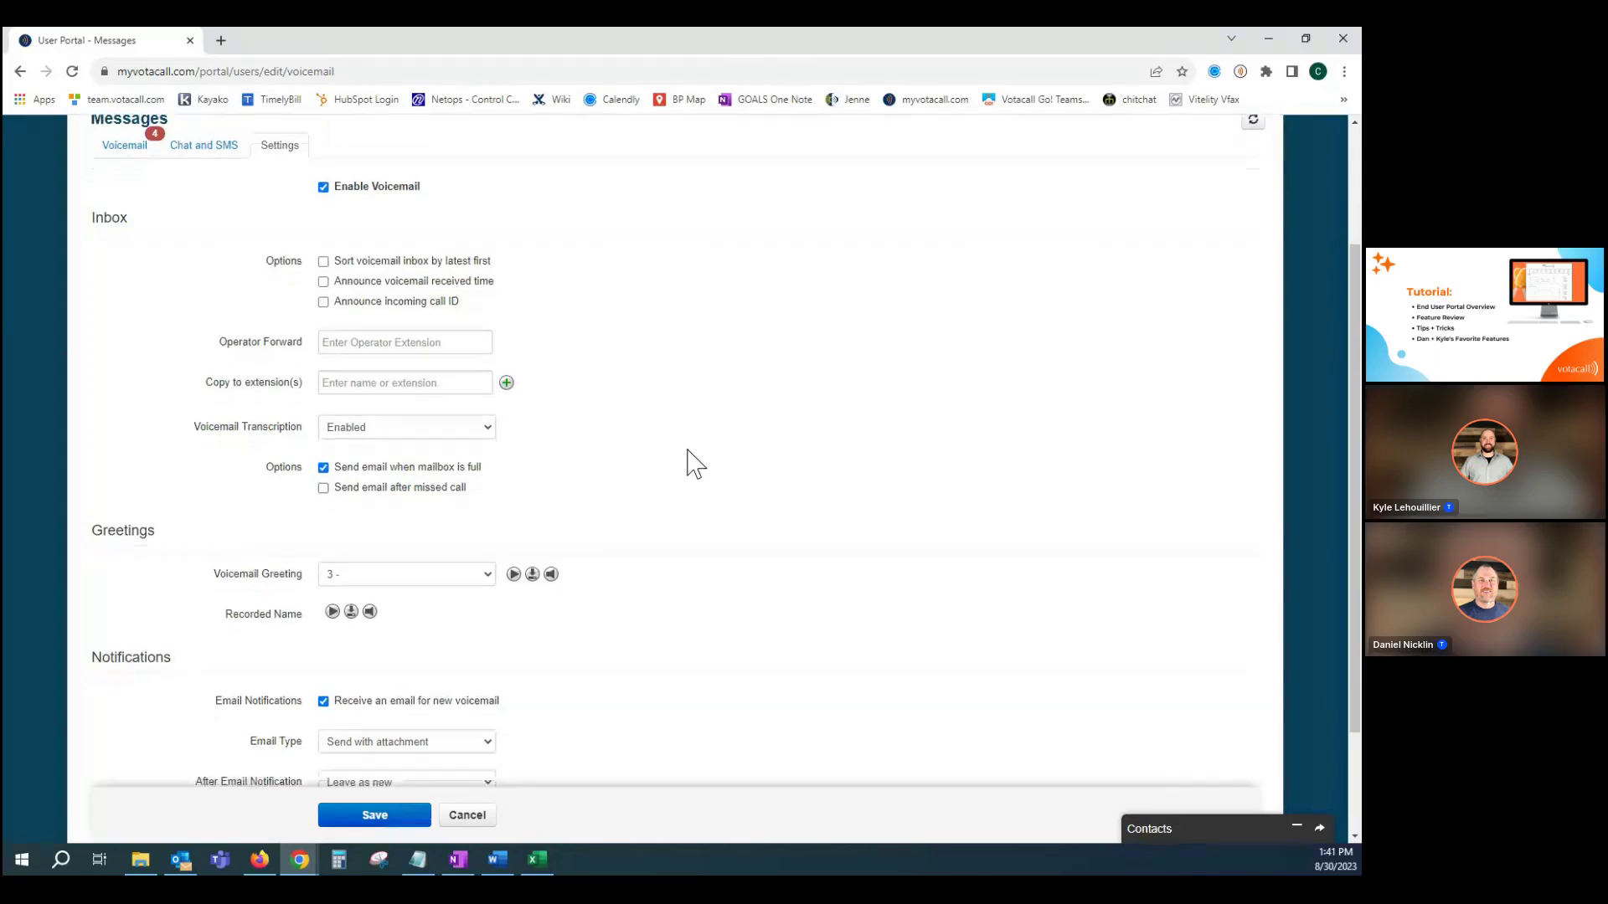
scroll(696, 464, down, 3)
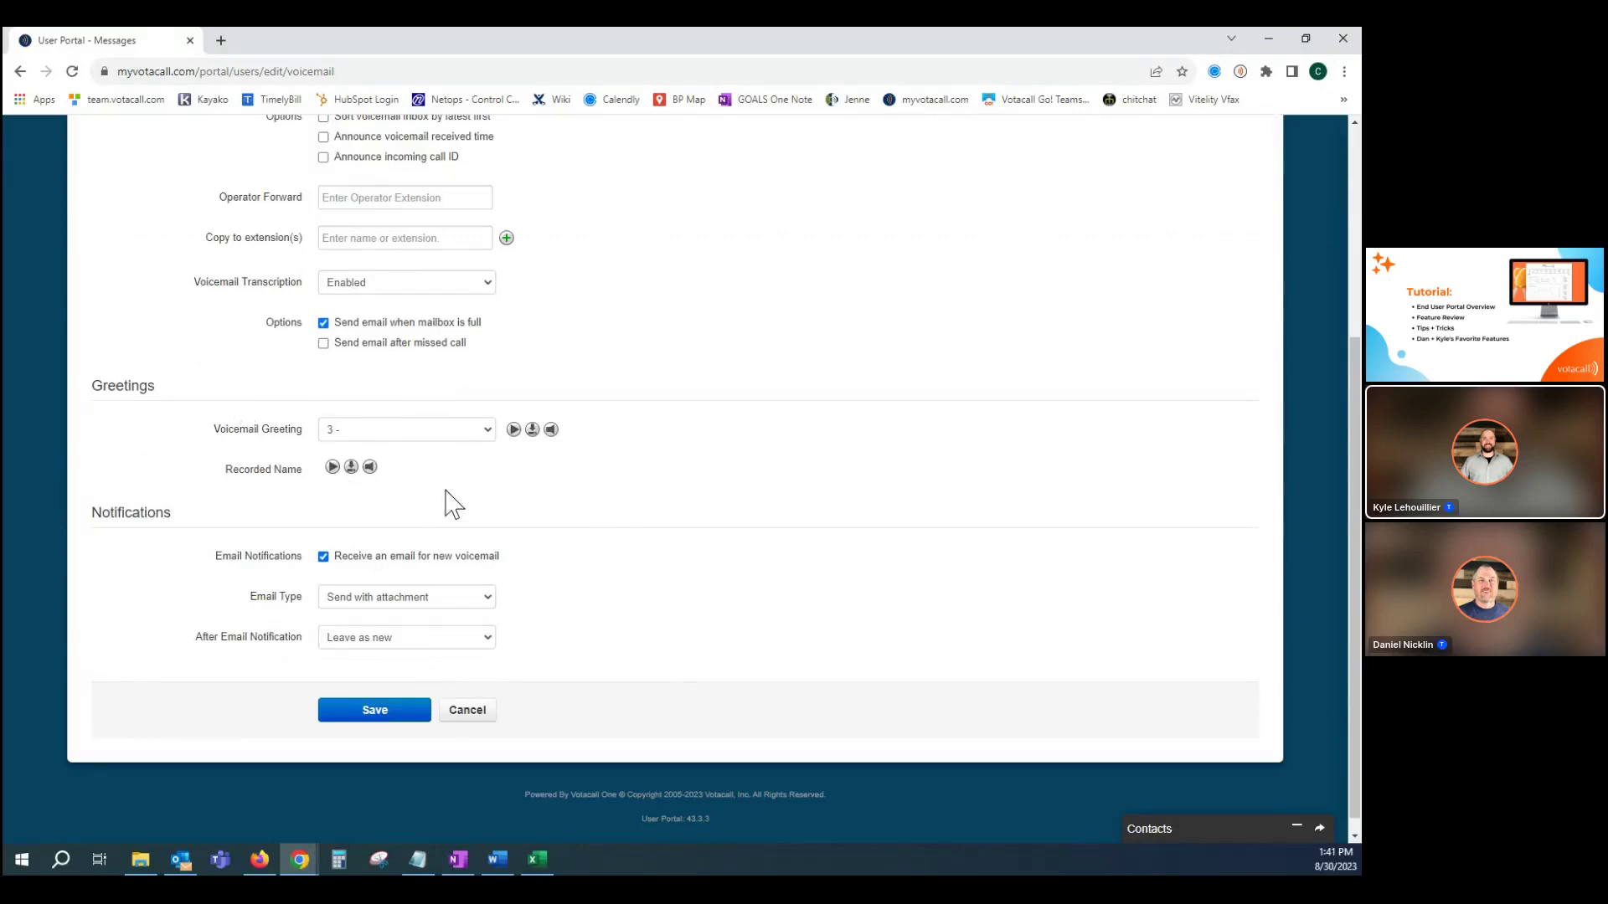
click(485, 431)
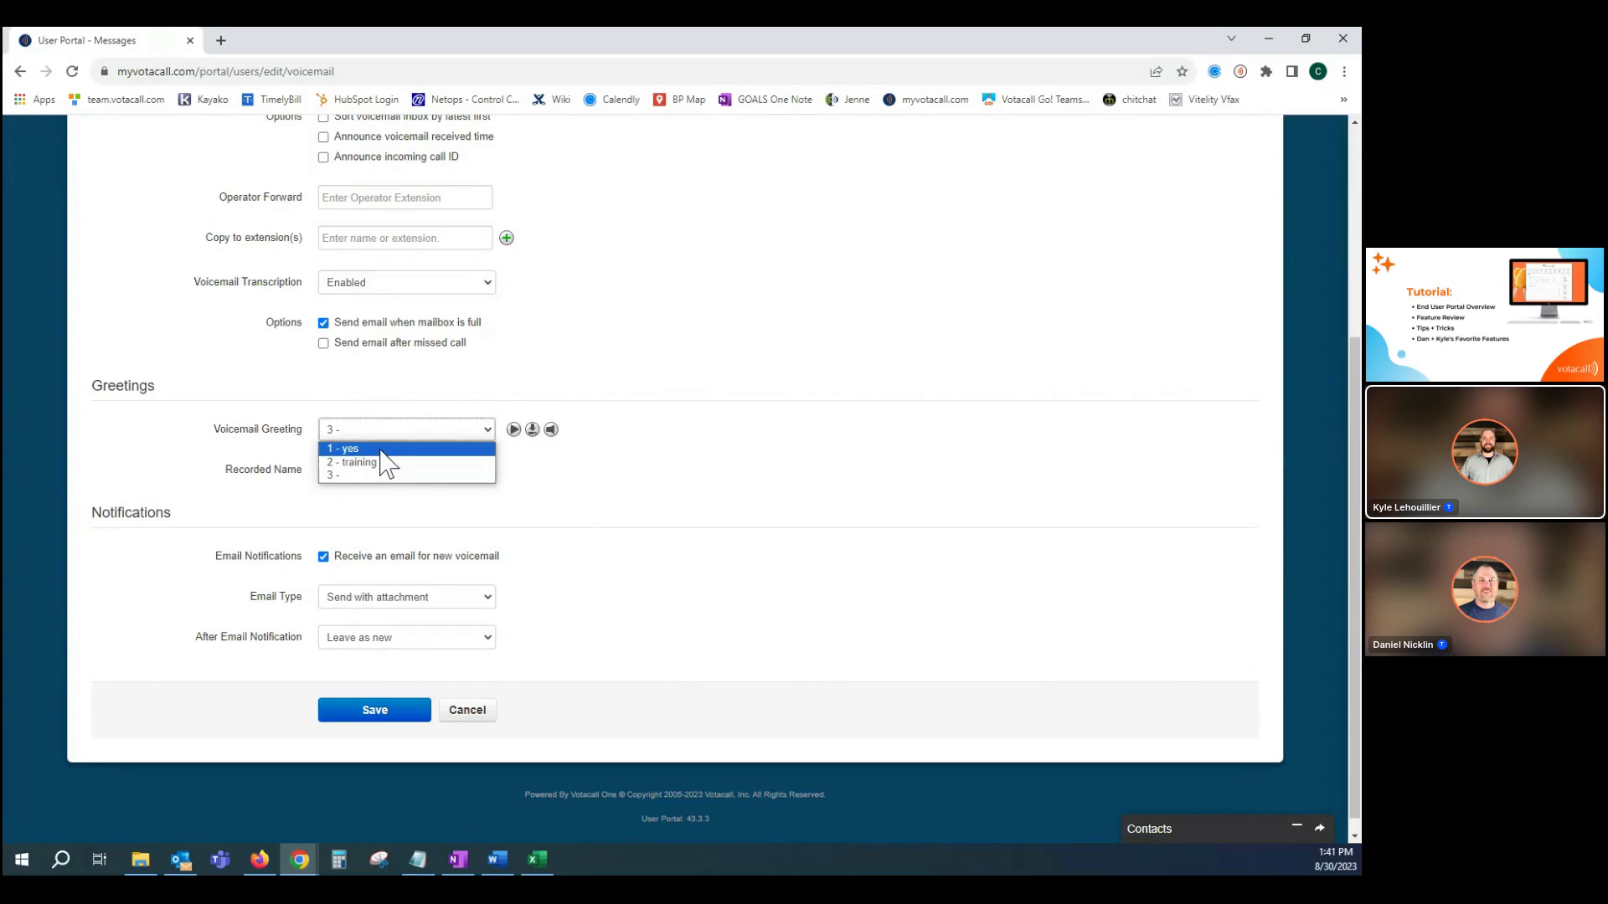
click(653, 414)
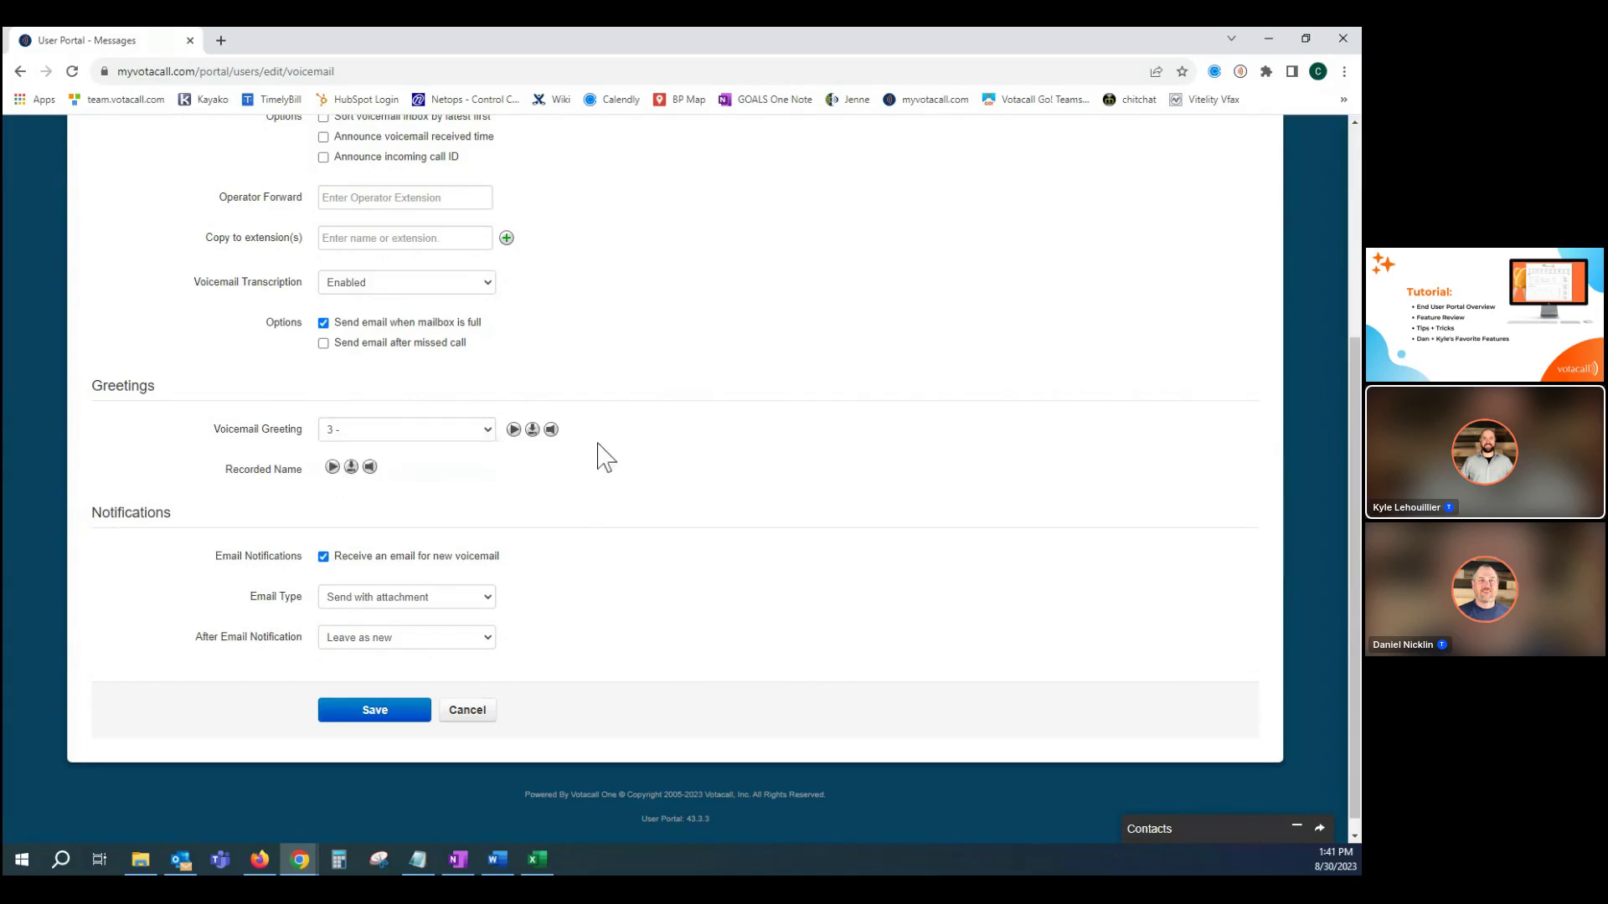
In Manage Greetings, add a new greeting and try the Record and Upload options.
click(551, 432)
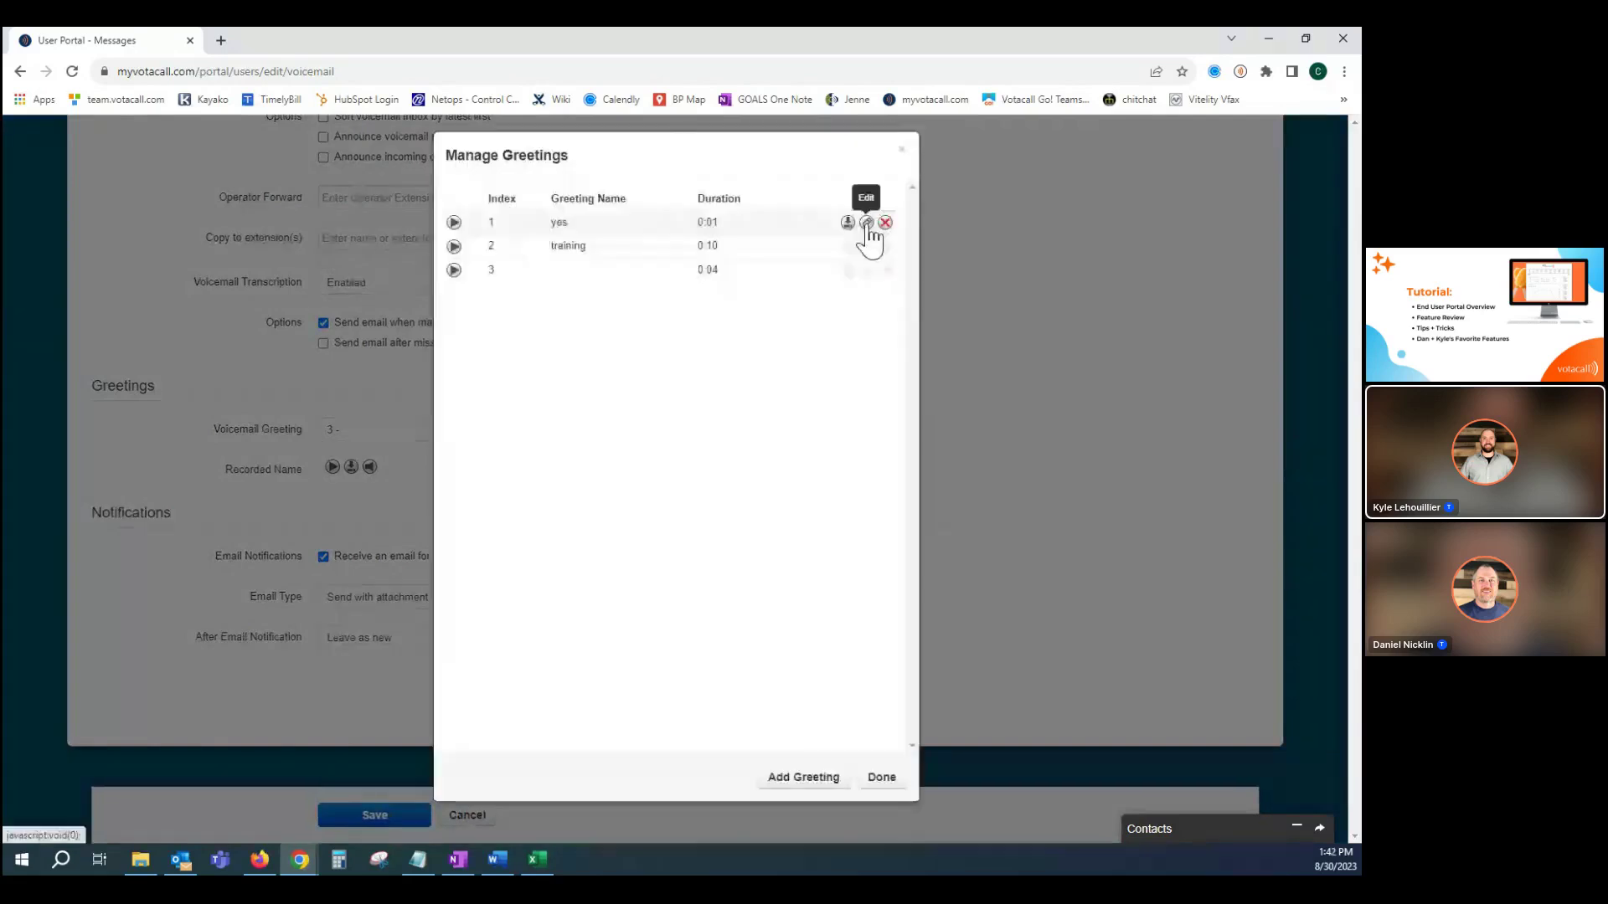
click(793, 779)
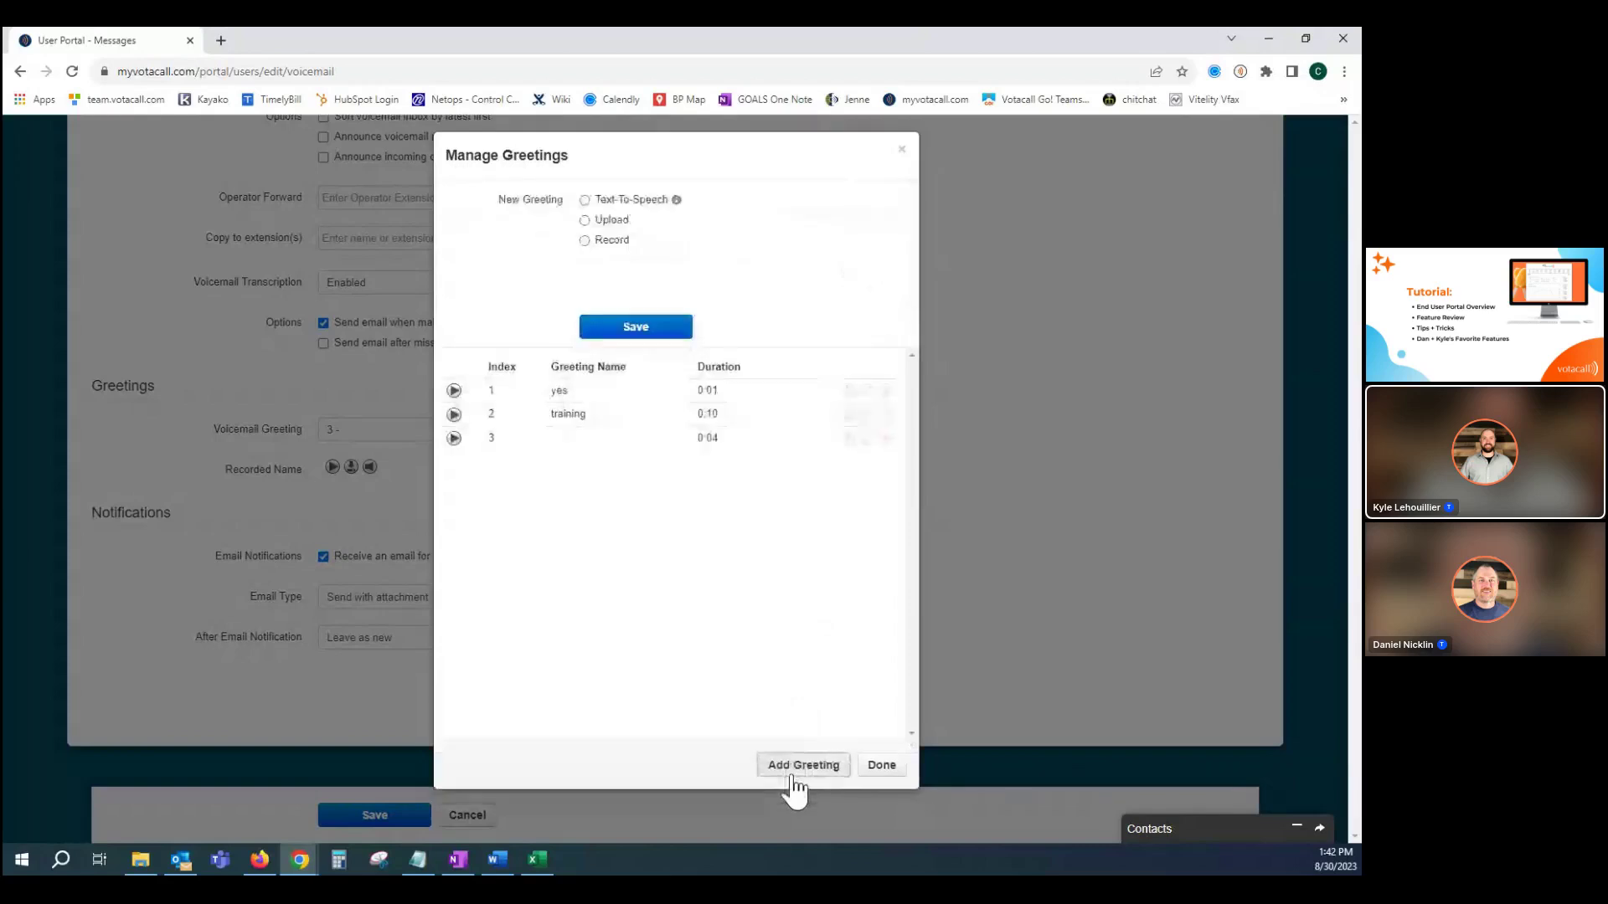
click(585, 241)
drag(609, 312, 551, 329)
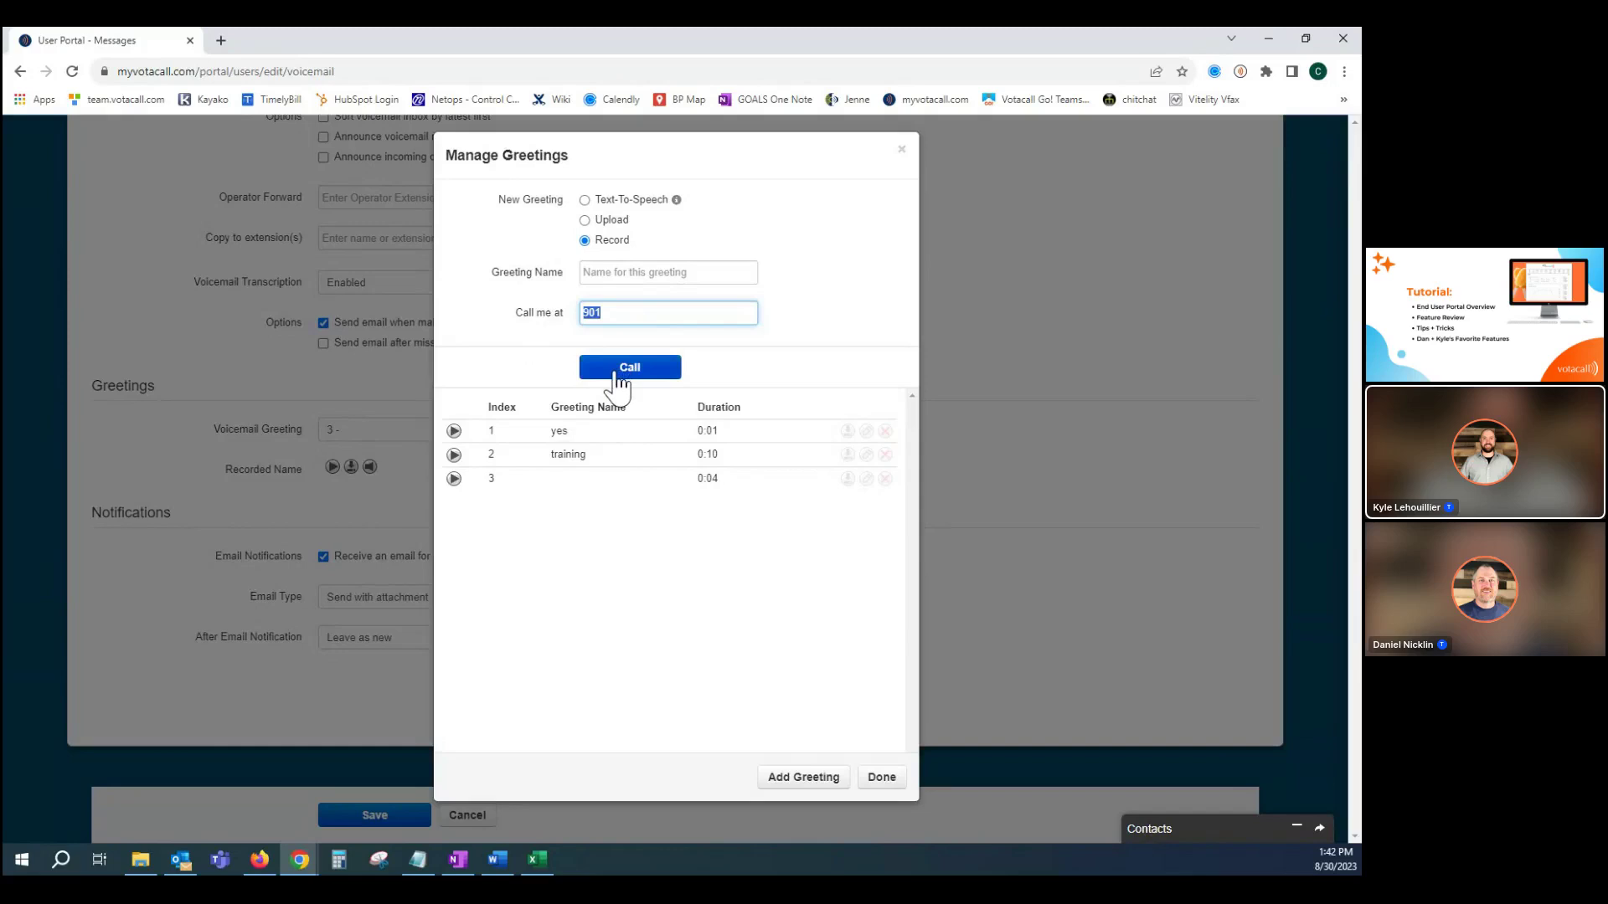
click(584, 220)
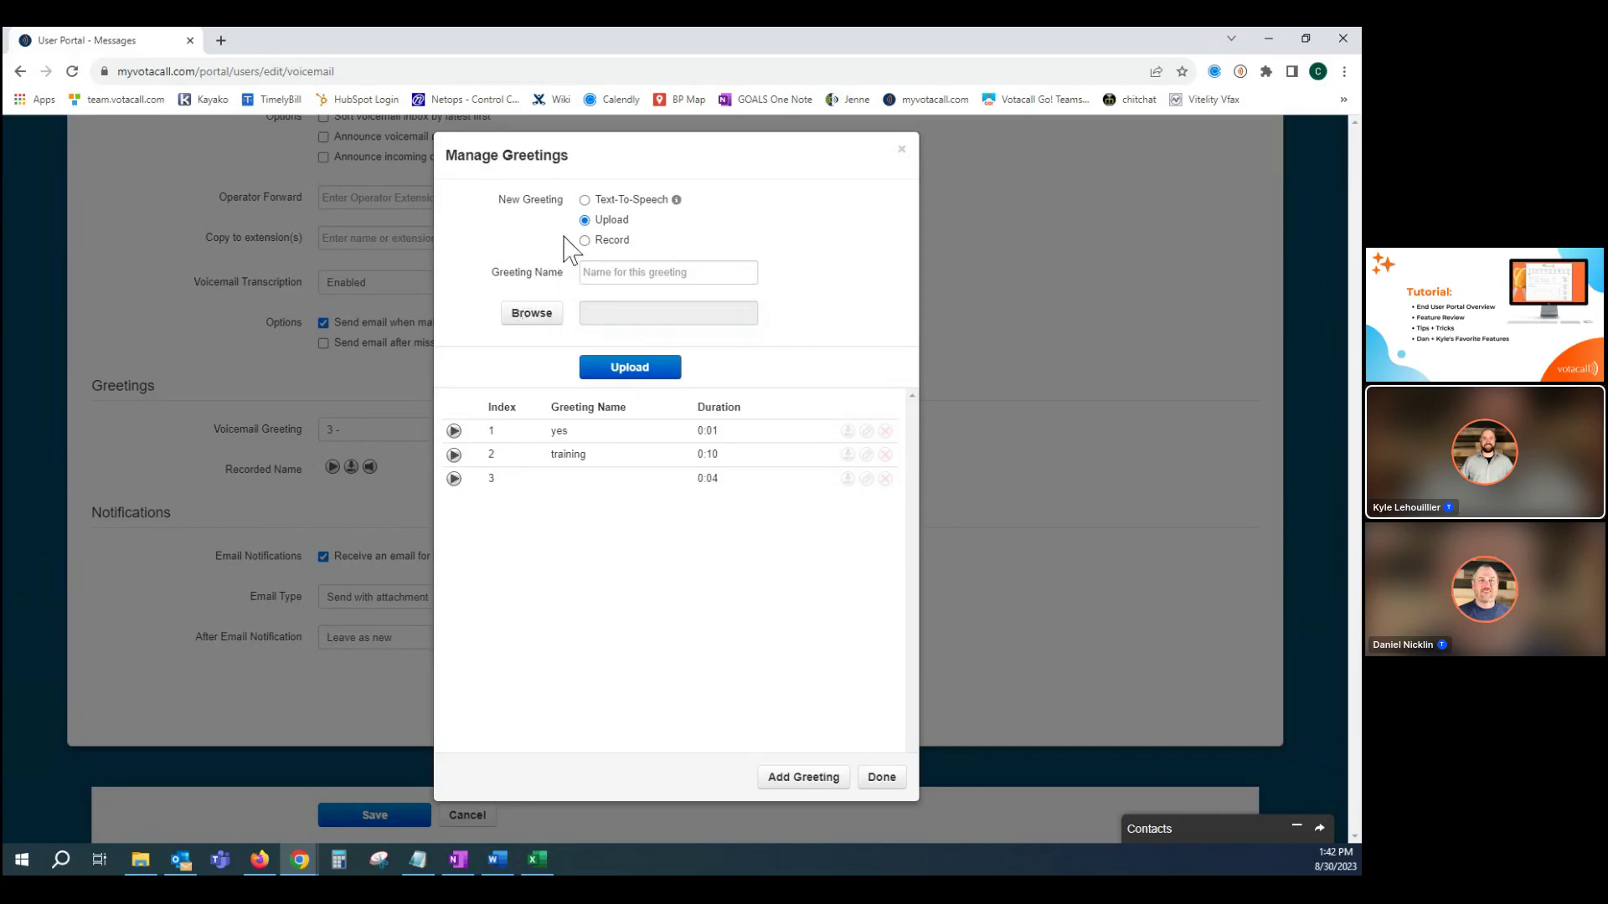
Make the new greeting Text-To-Speech and keep Allison as the voice.
click(585, 200)
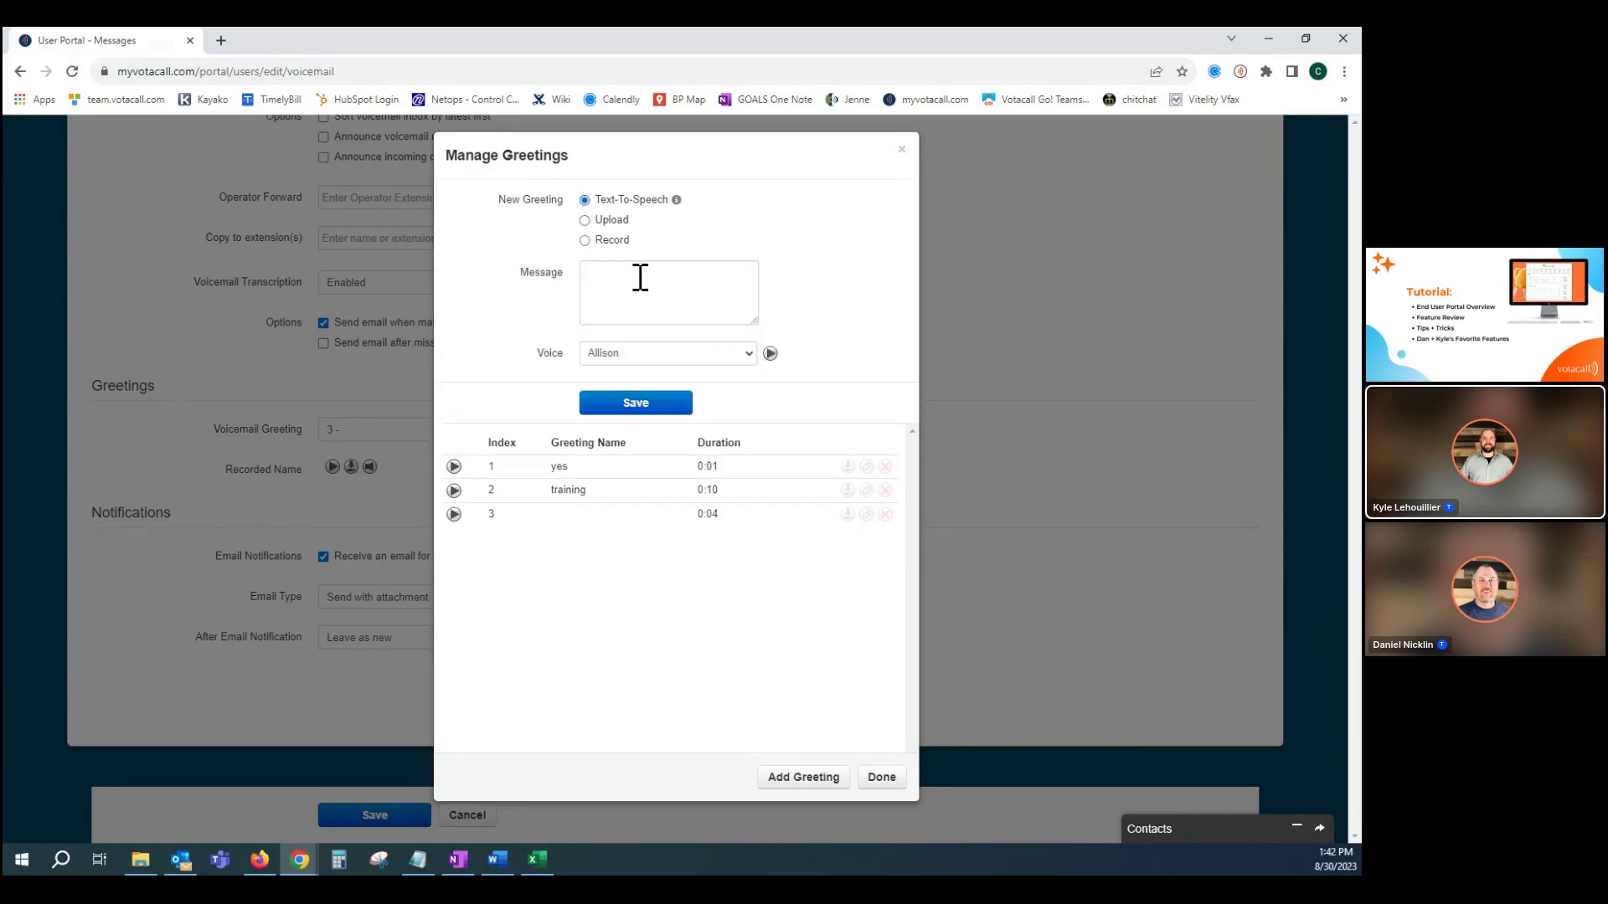
click(638, 281)
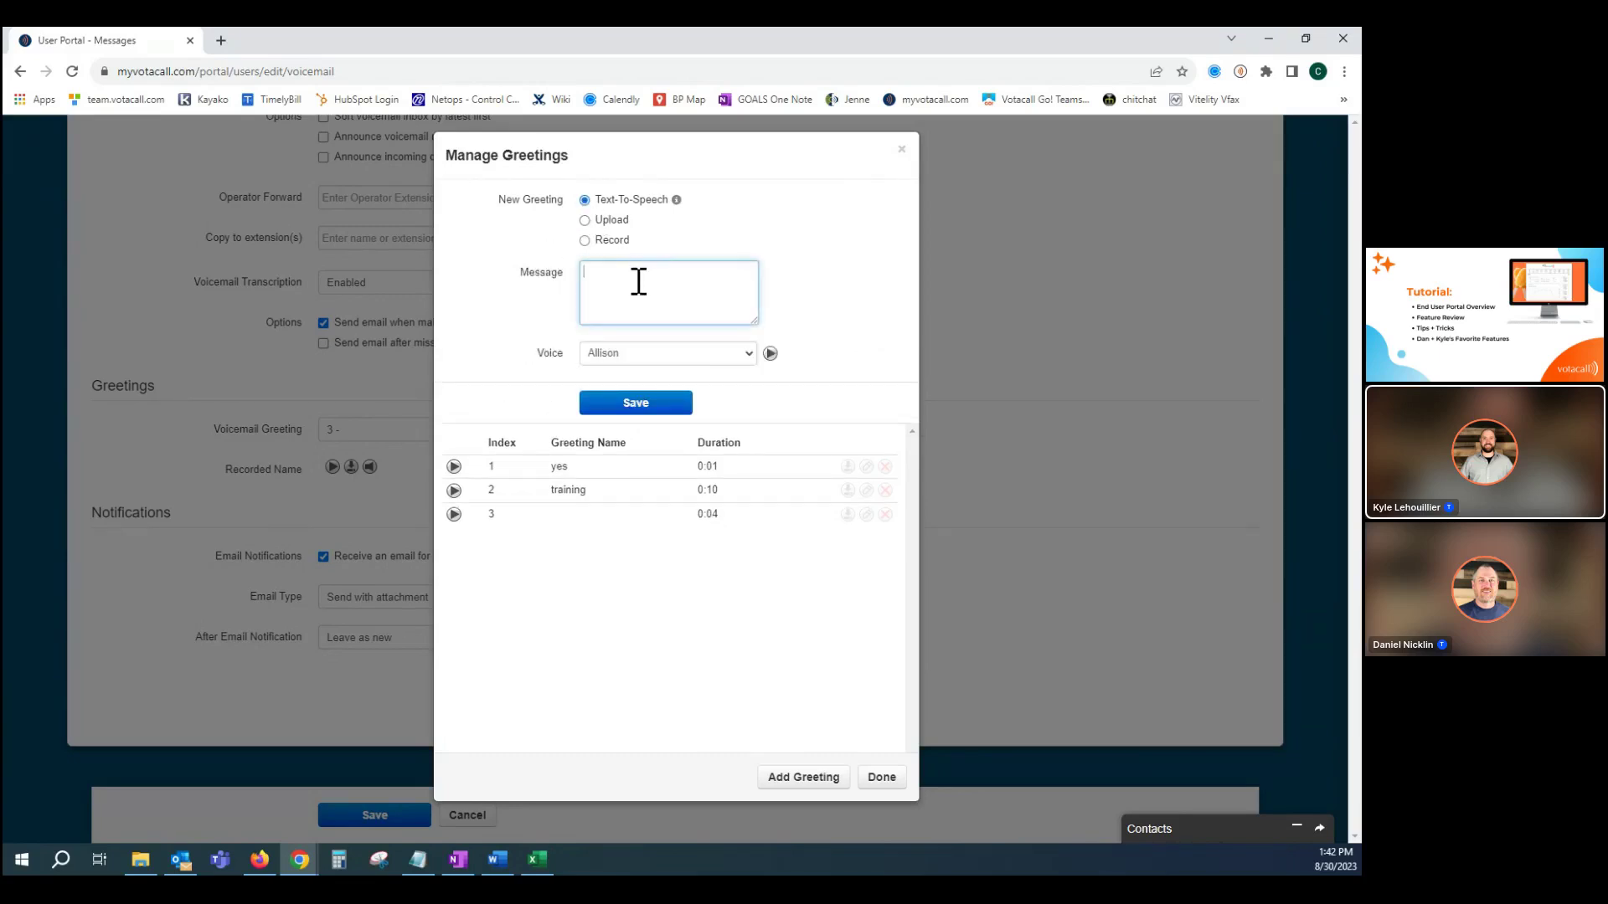
click(647, 359)
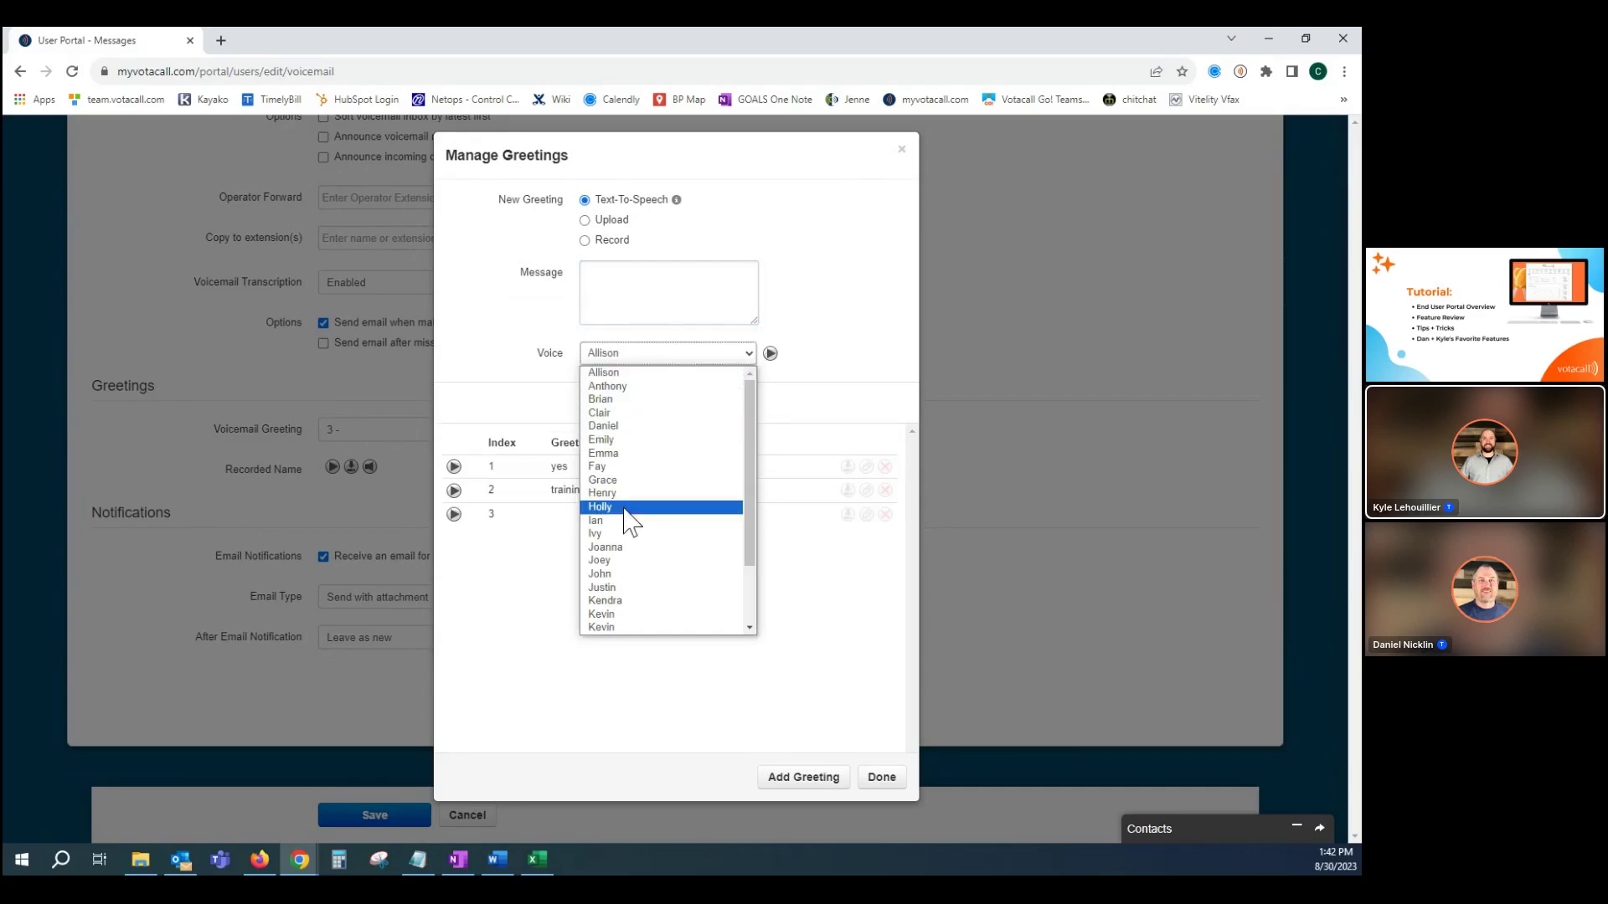
click(841, 353)
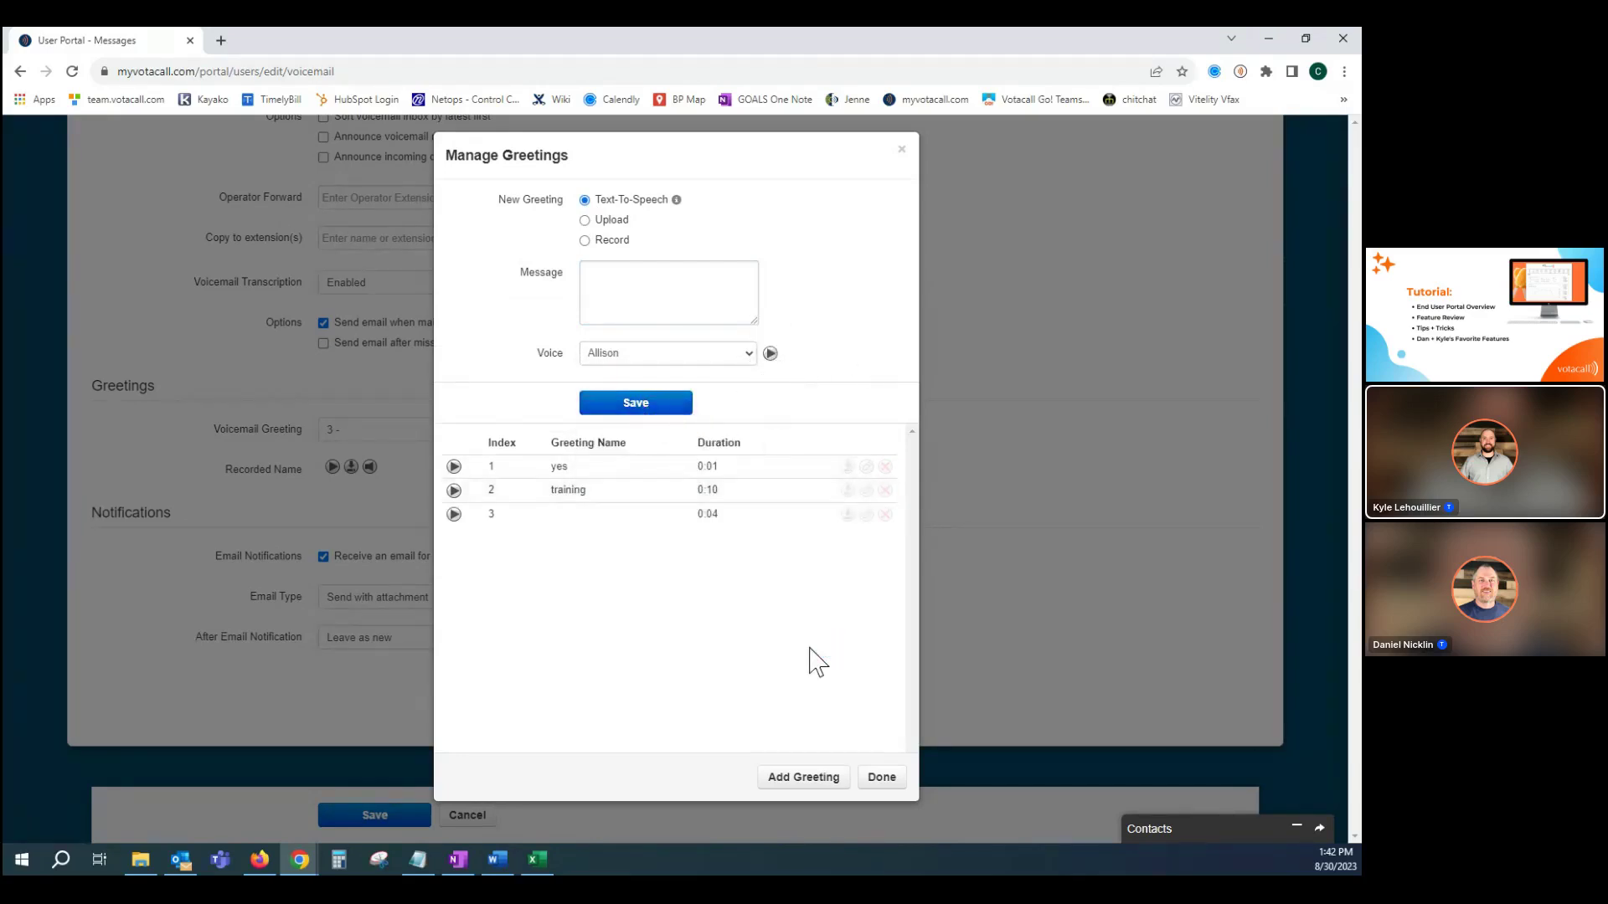
Close Manage Greetings and leave the email type as Send with attachment.
click(901, 150)
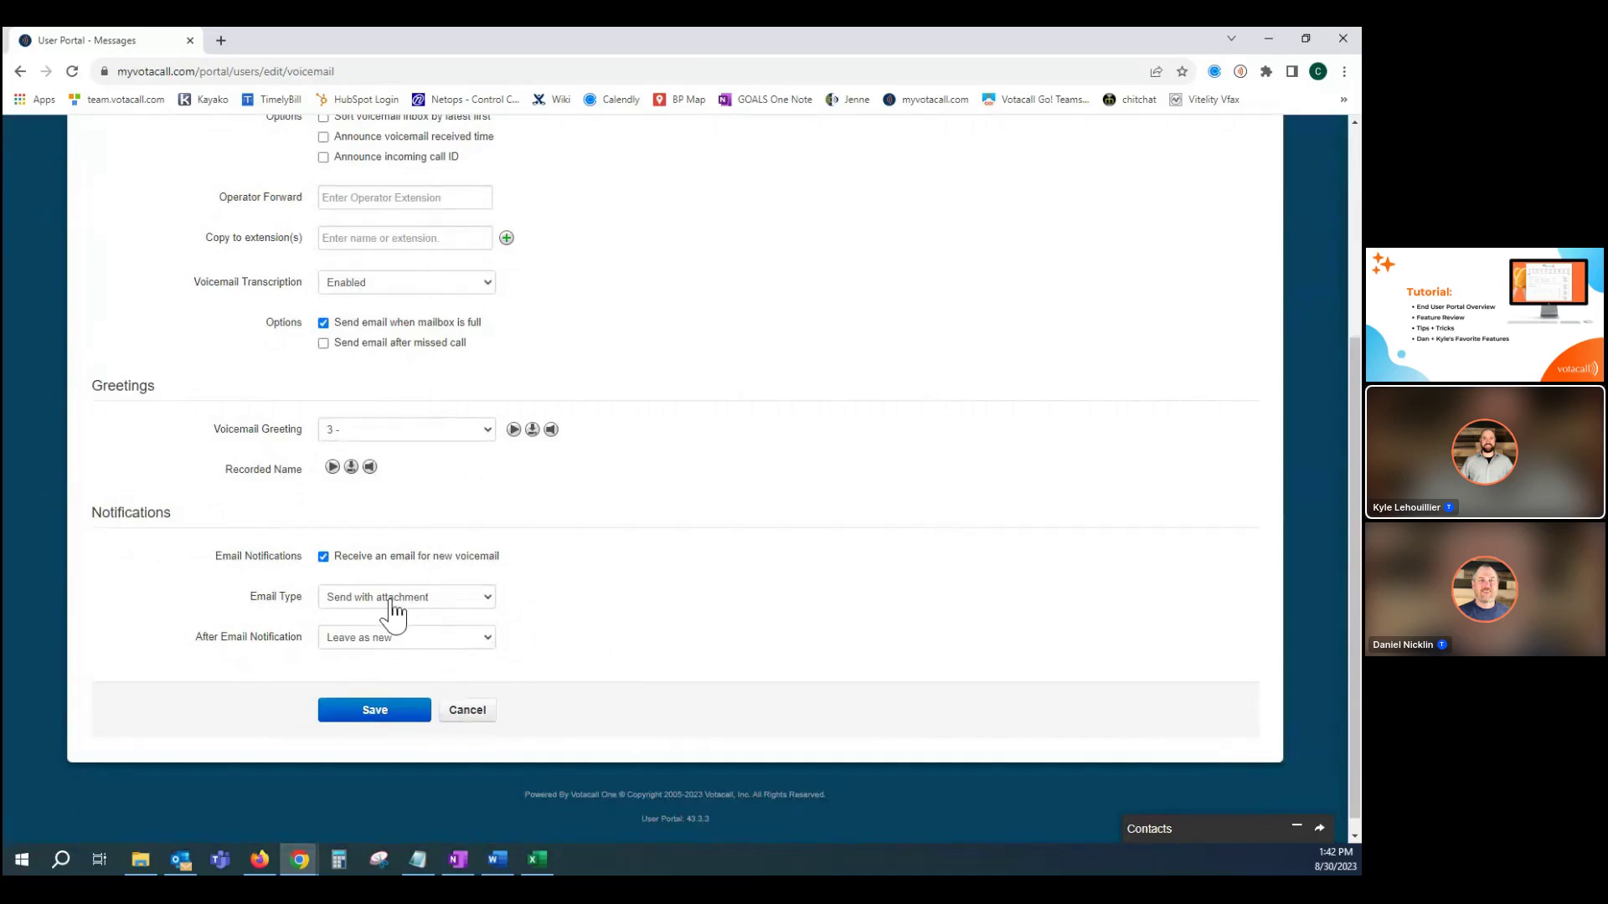
click(429, 599)
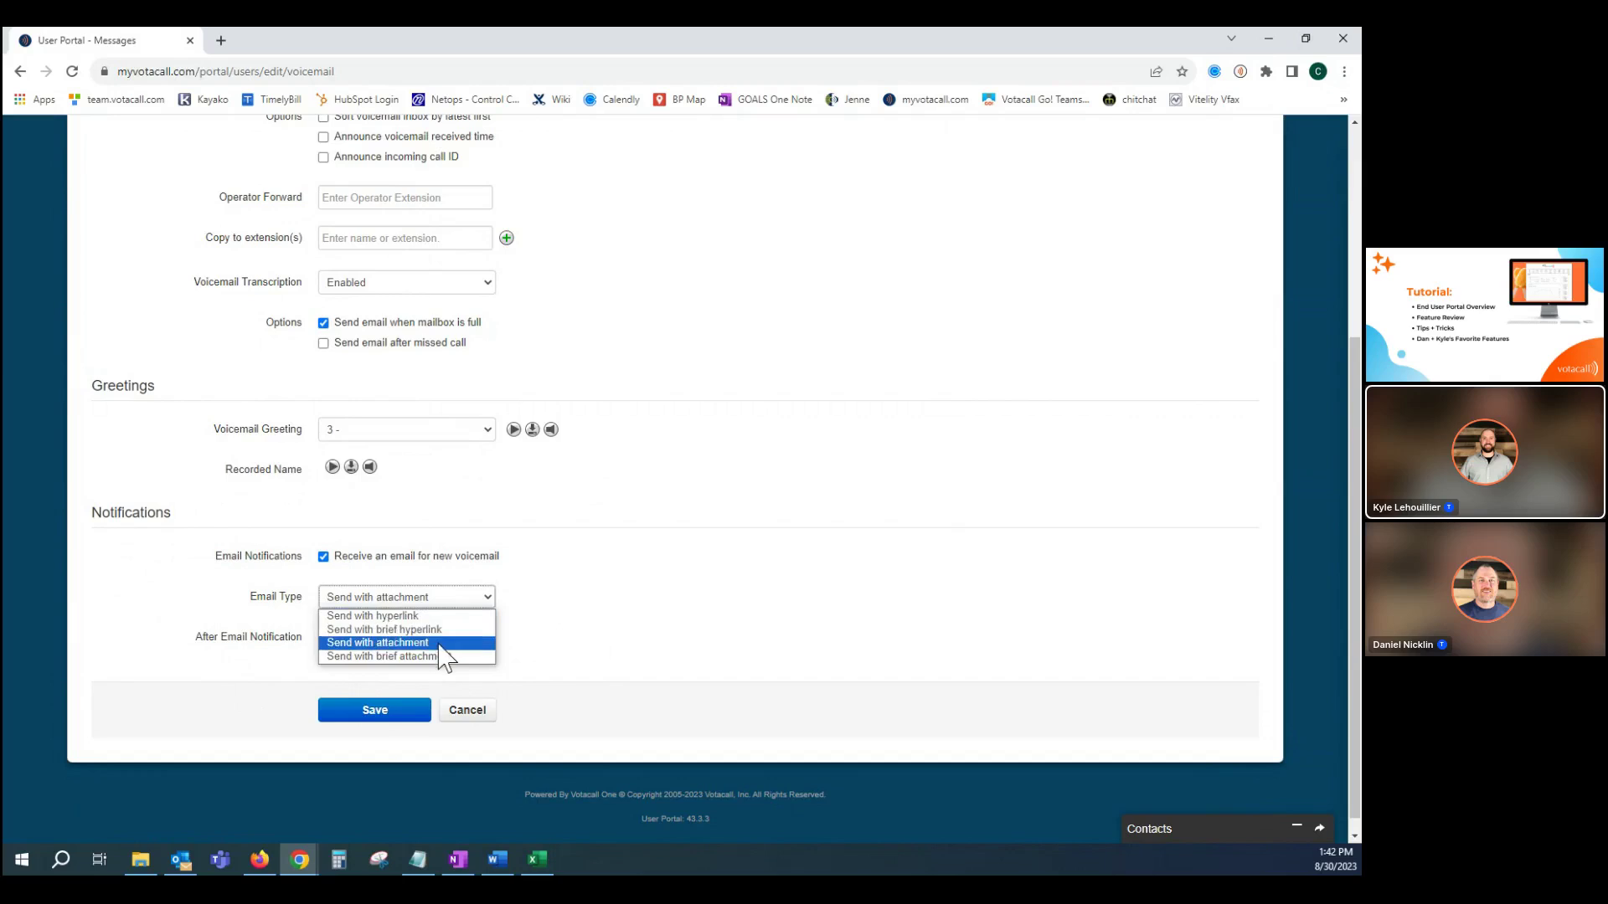
click(628, 590)
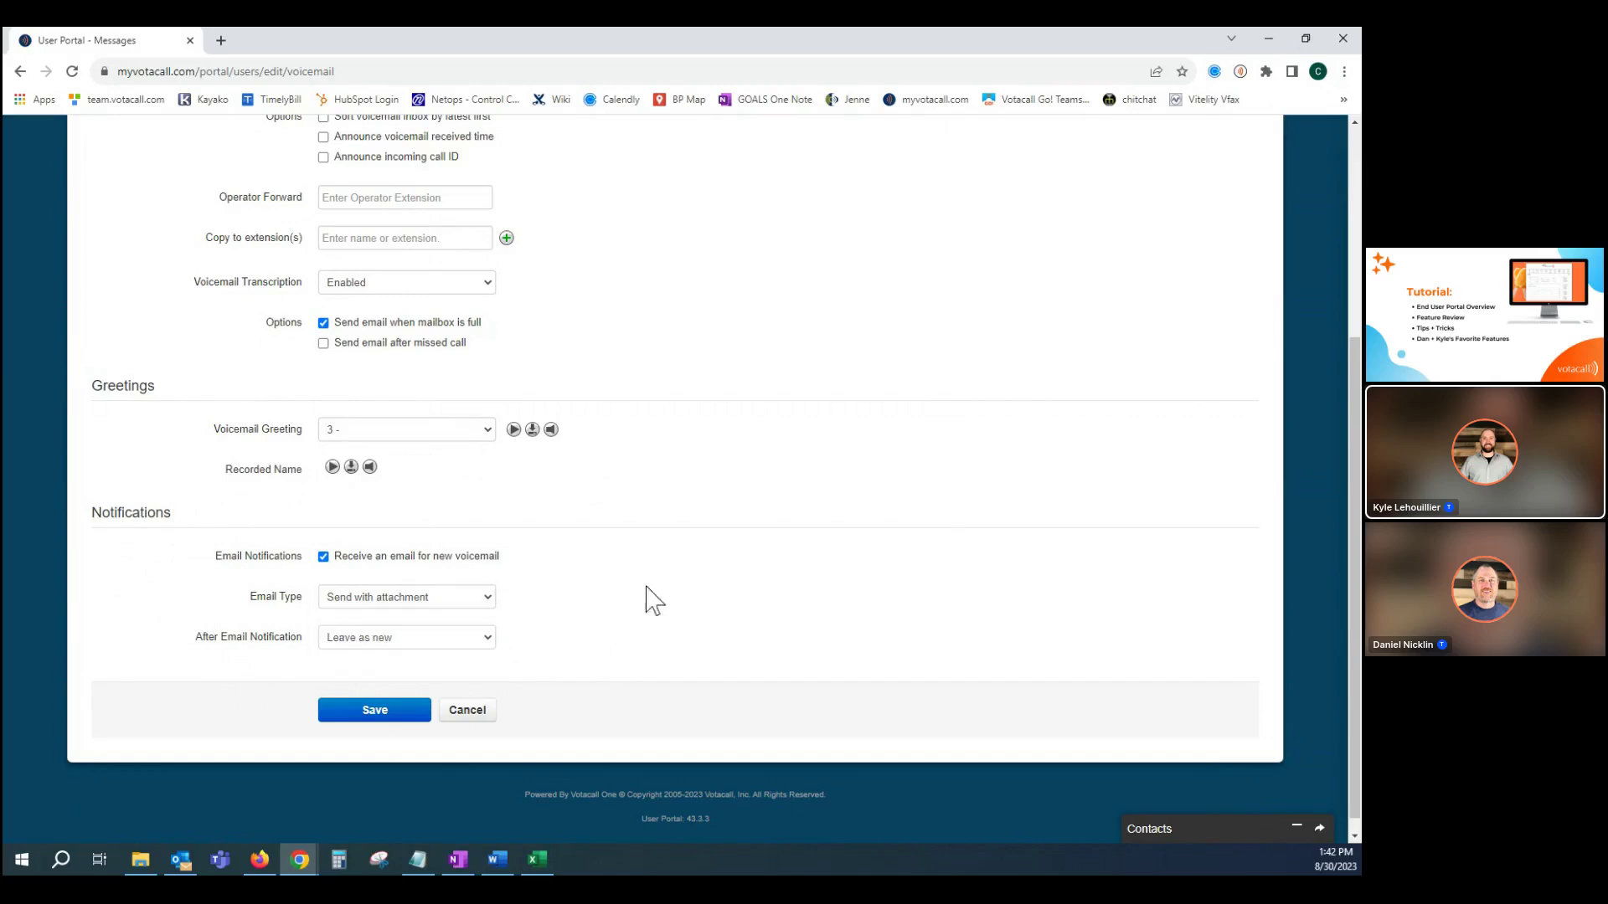
Set After Email Notification to Move to trash, then return to the top of the page.
click(479, 643)
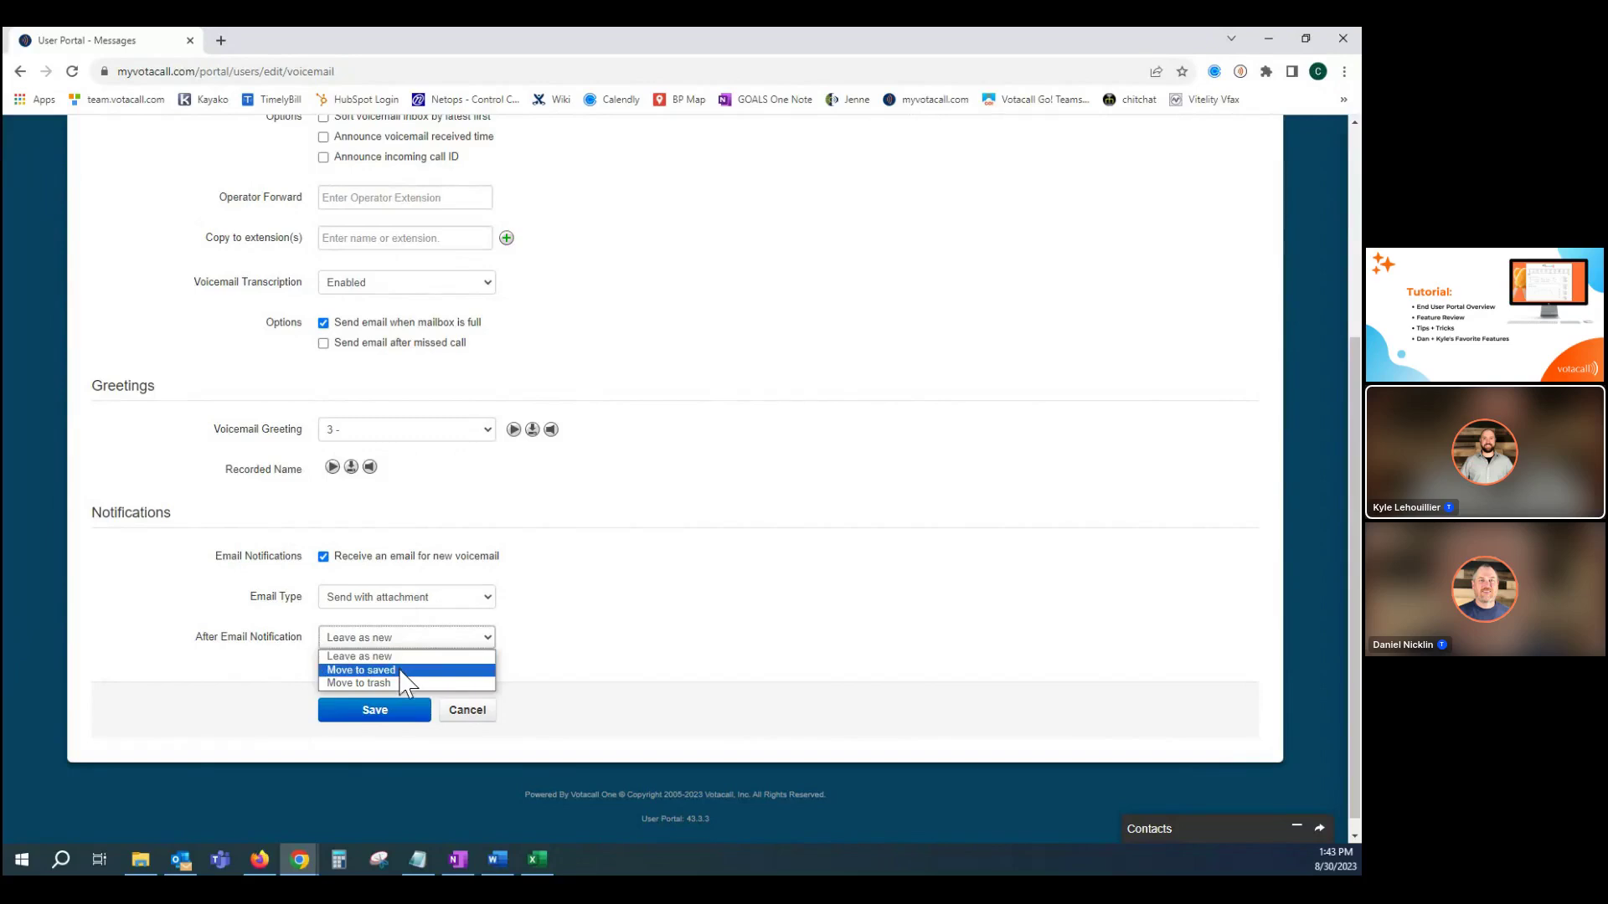
click(393, 683)
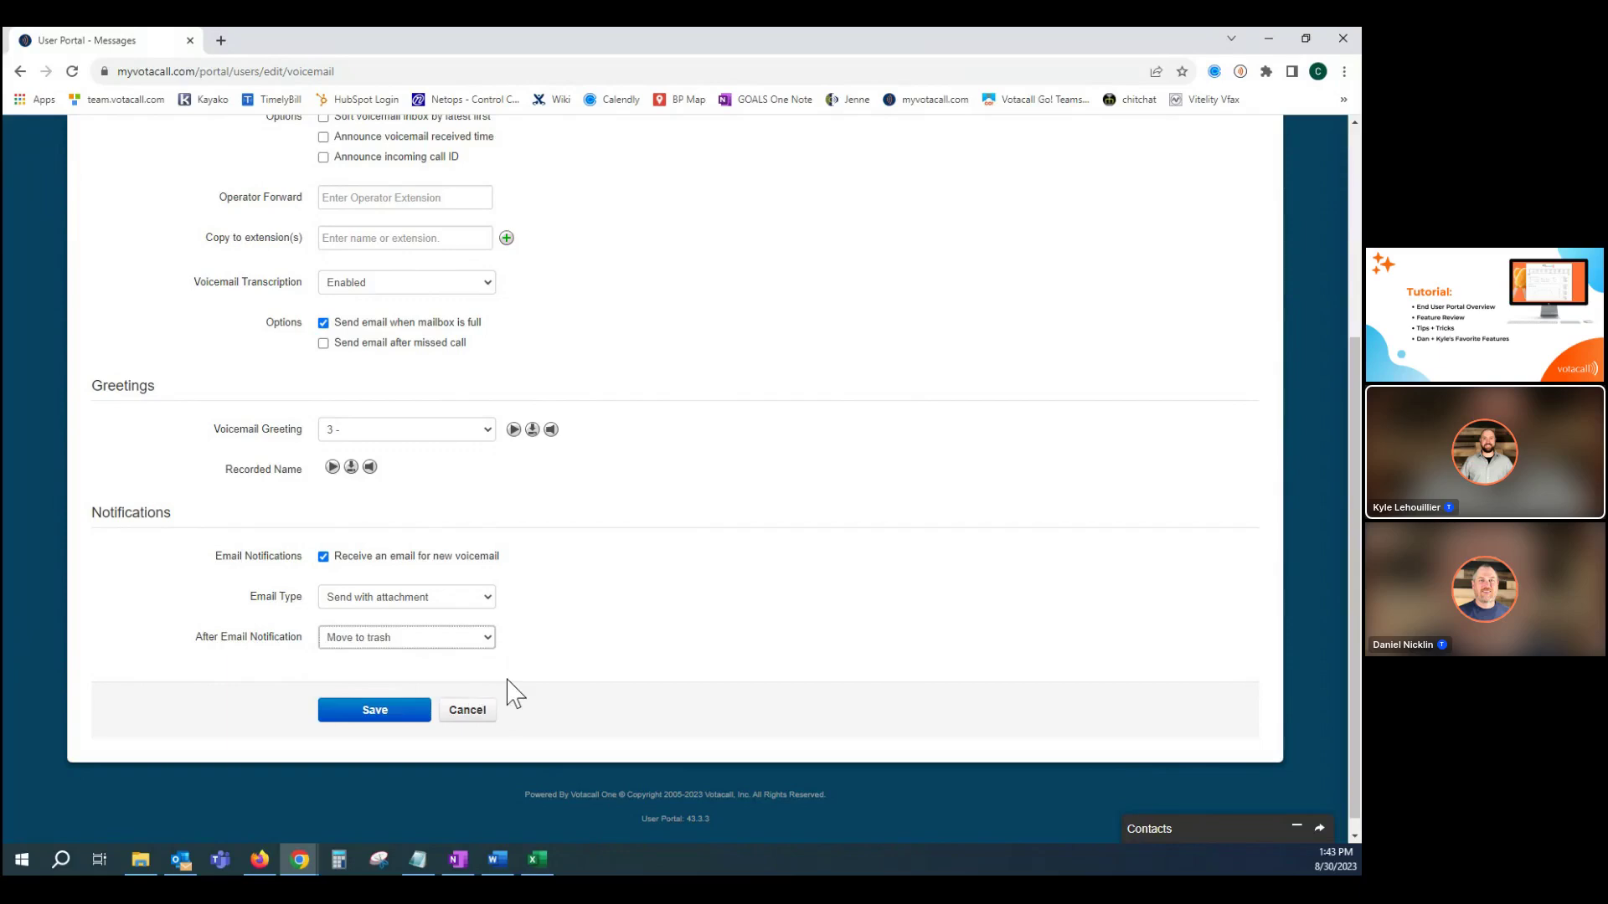
click(430, 639)
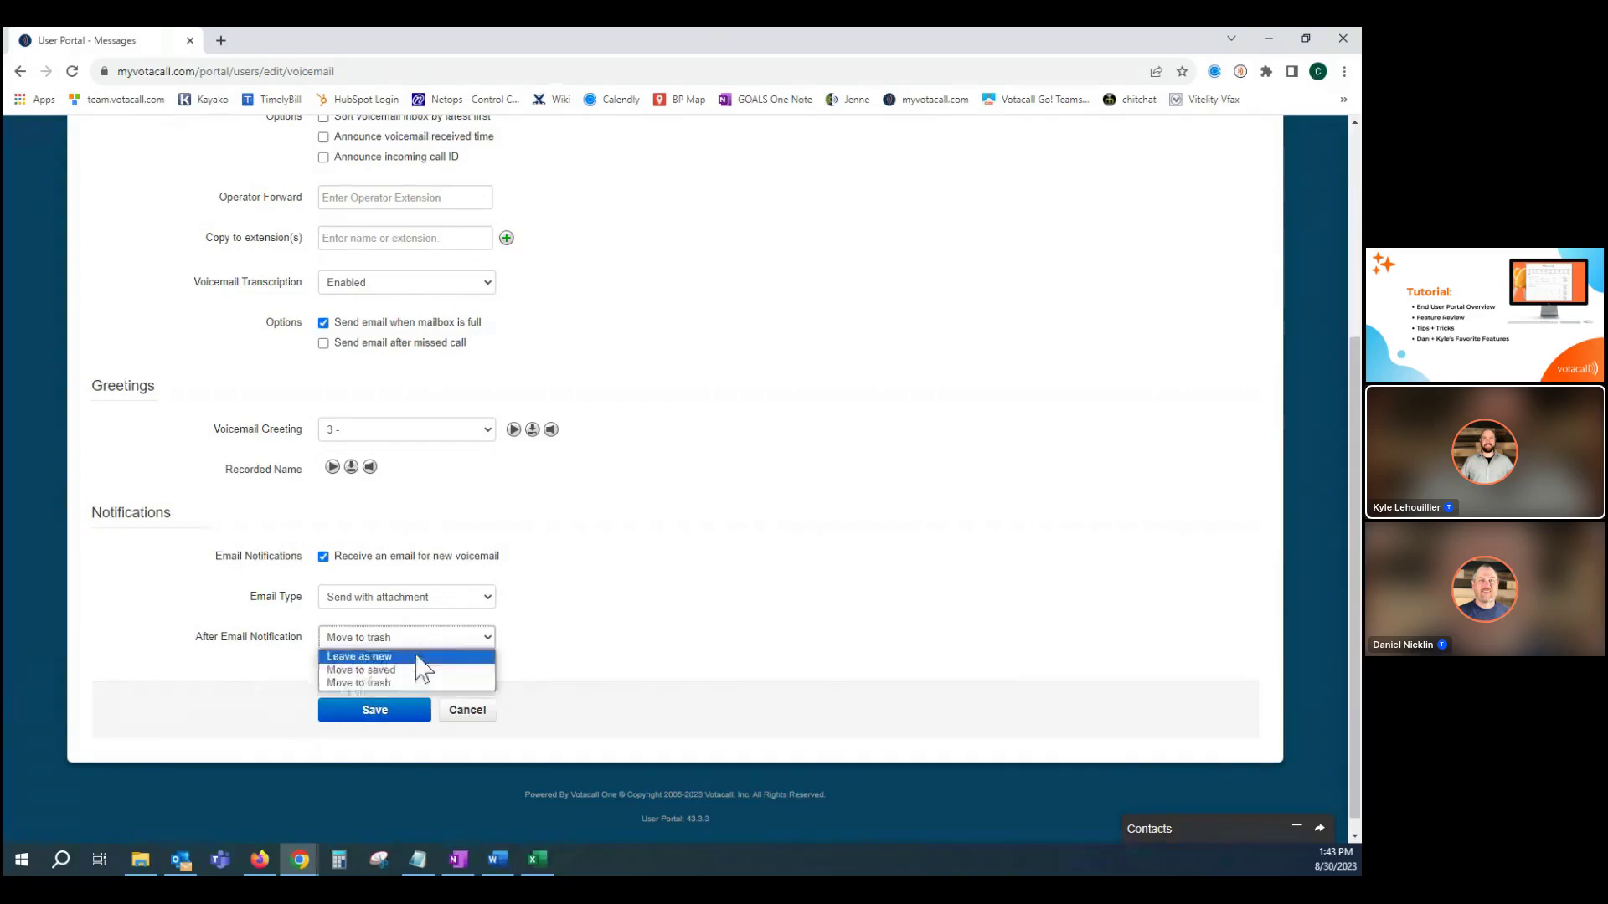
click(412, 683)
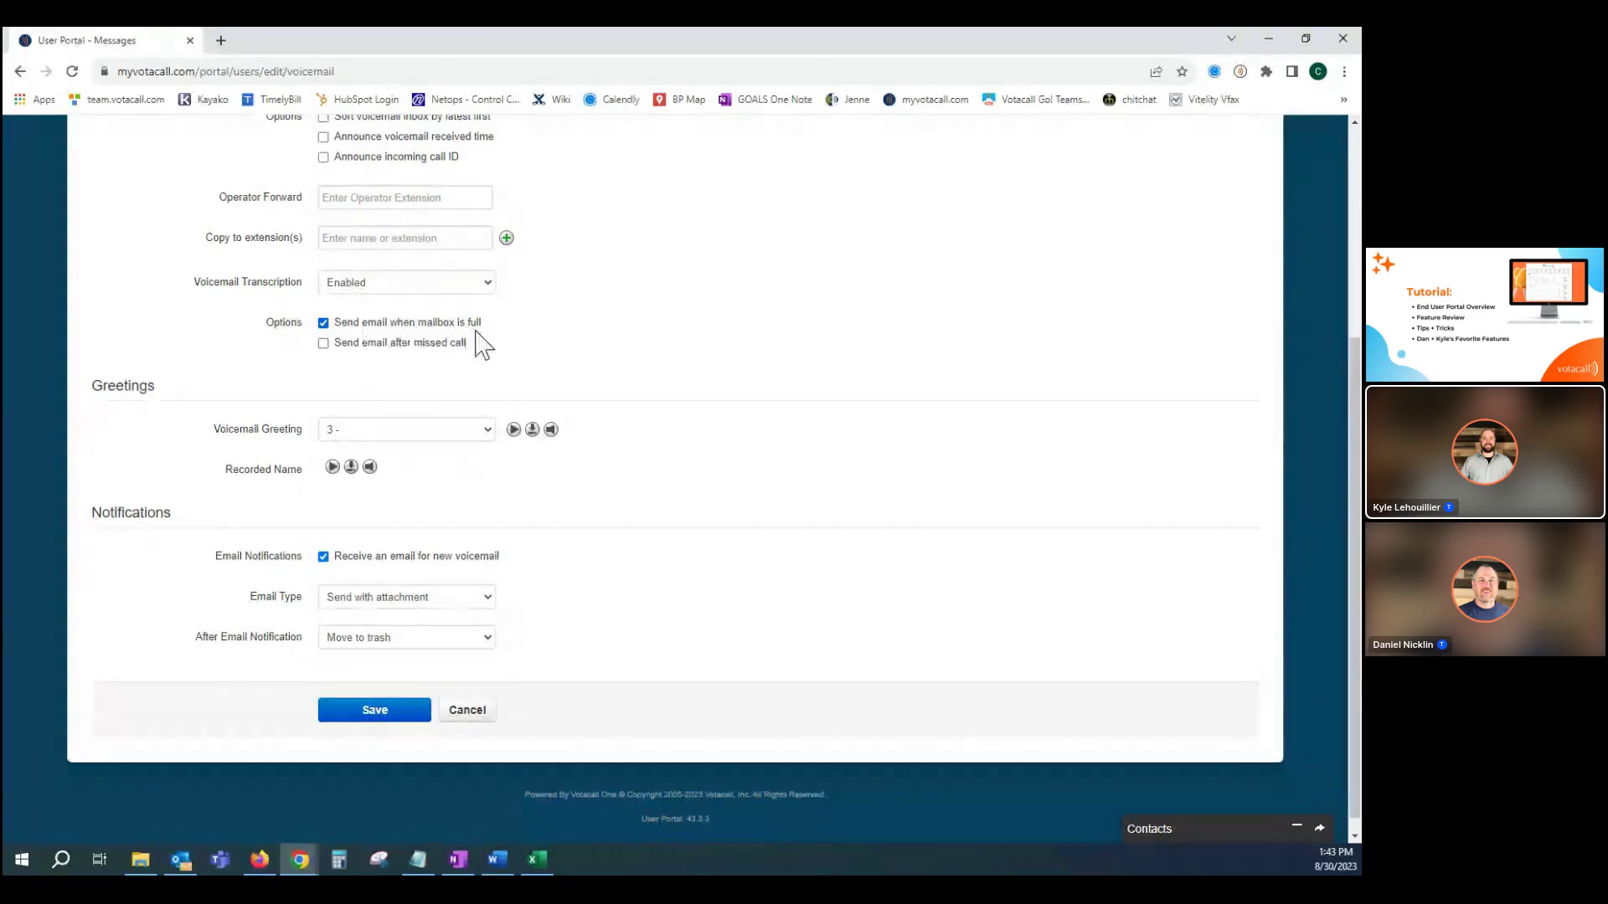
scroll(637, 528, up, 3)
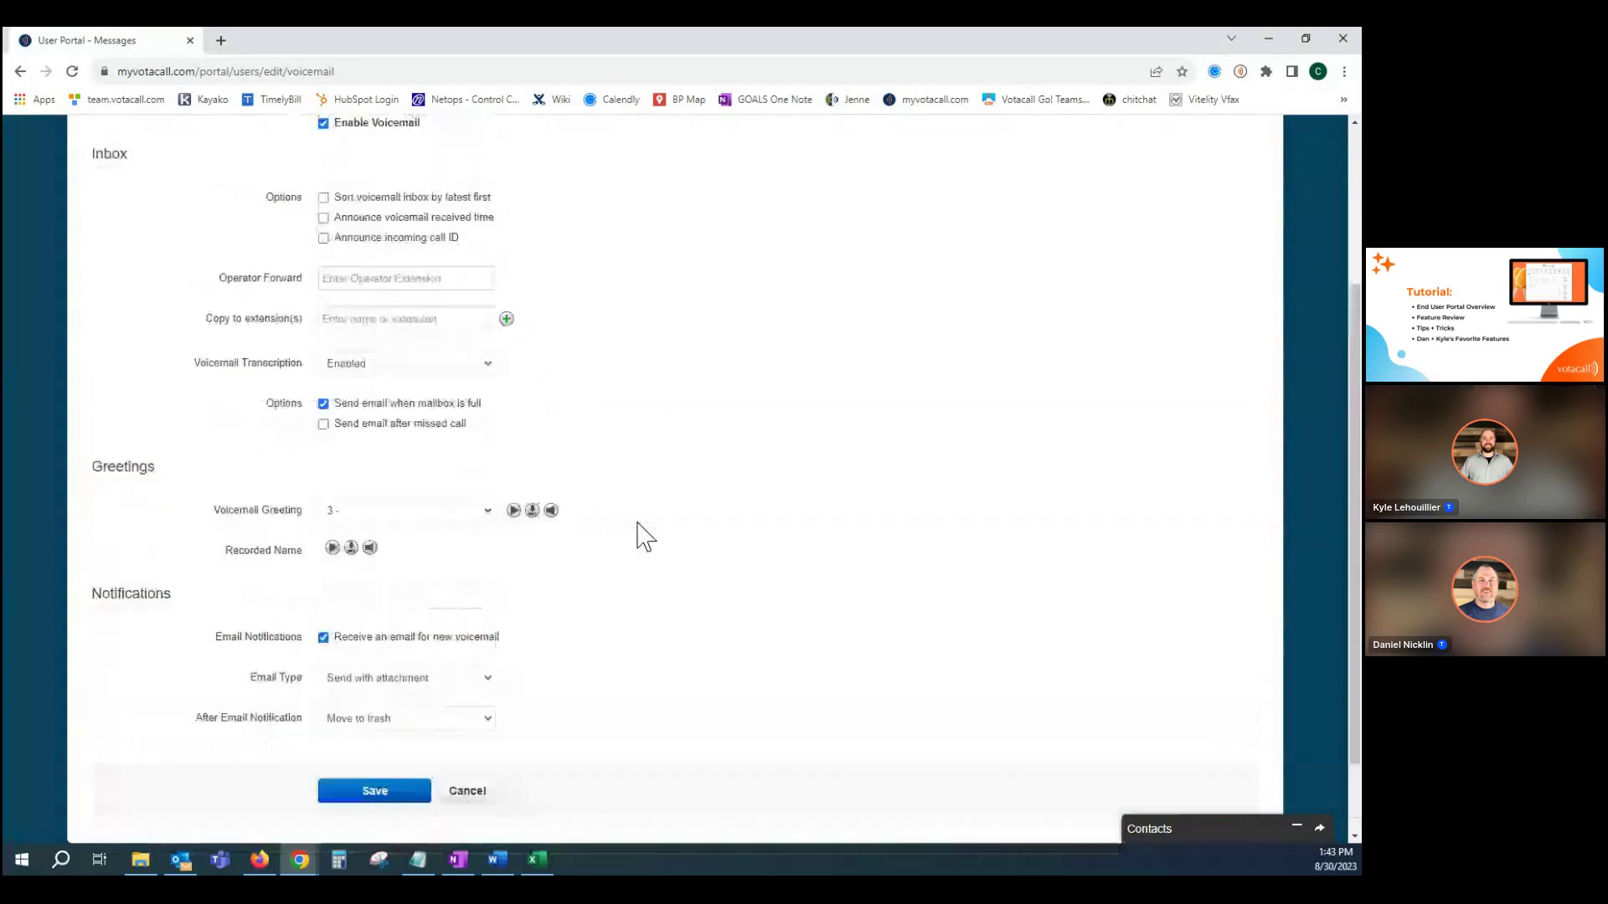
scroll(640, 531, up, 2)
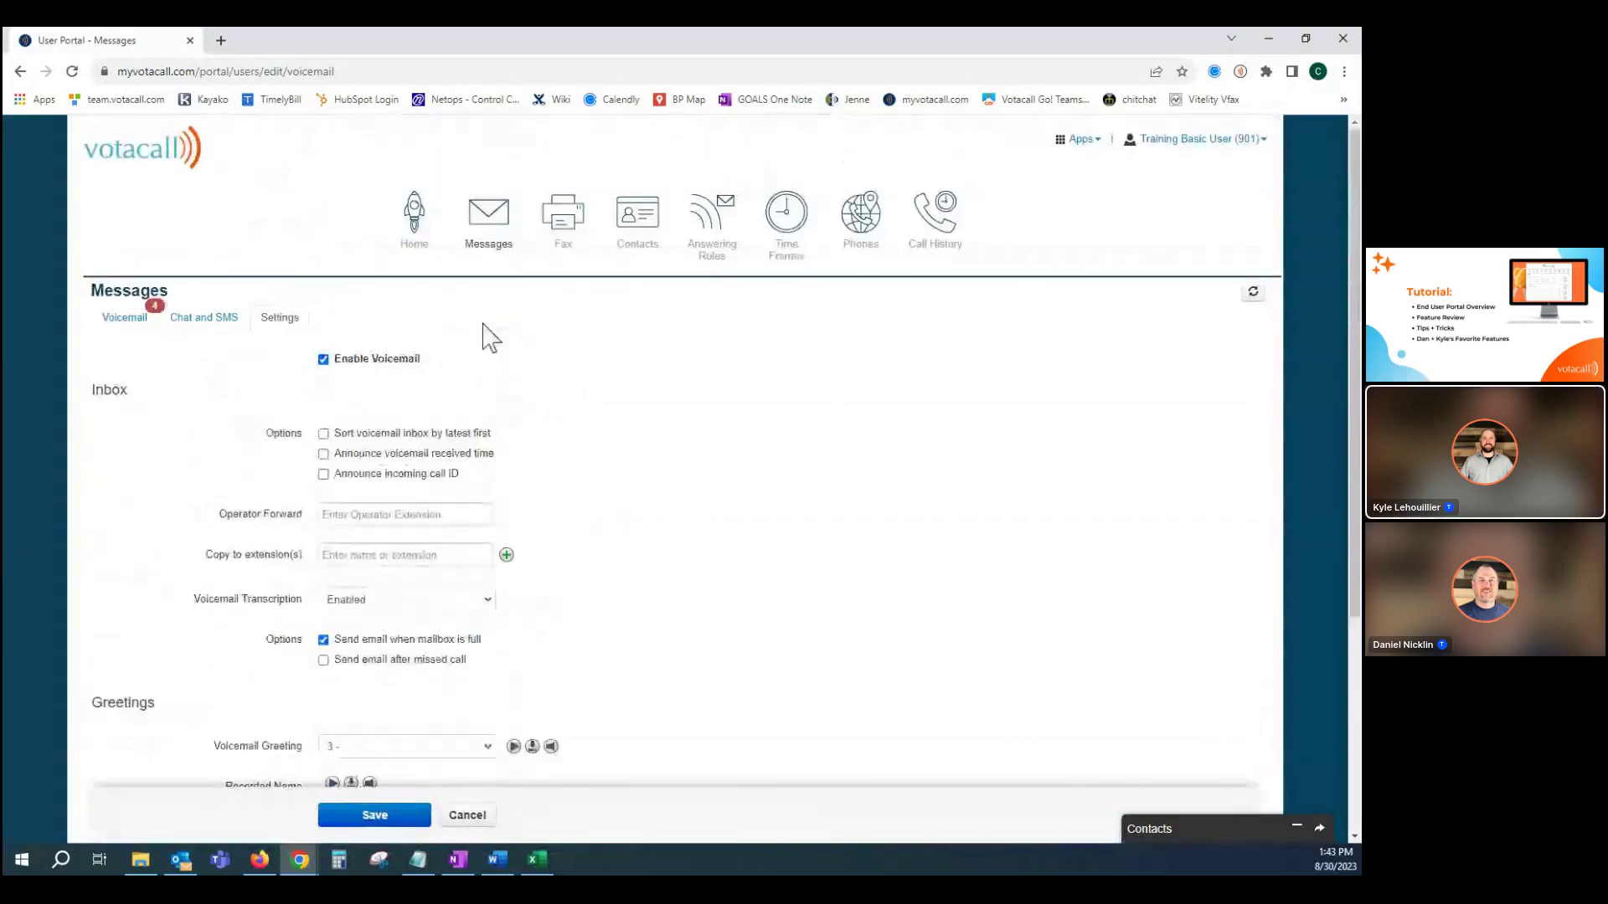
Reply 'Hello!' with a heart-eyes emoji in the latest SMS conversation, then close the chat windows.
click(210, 326)
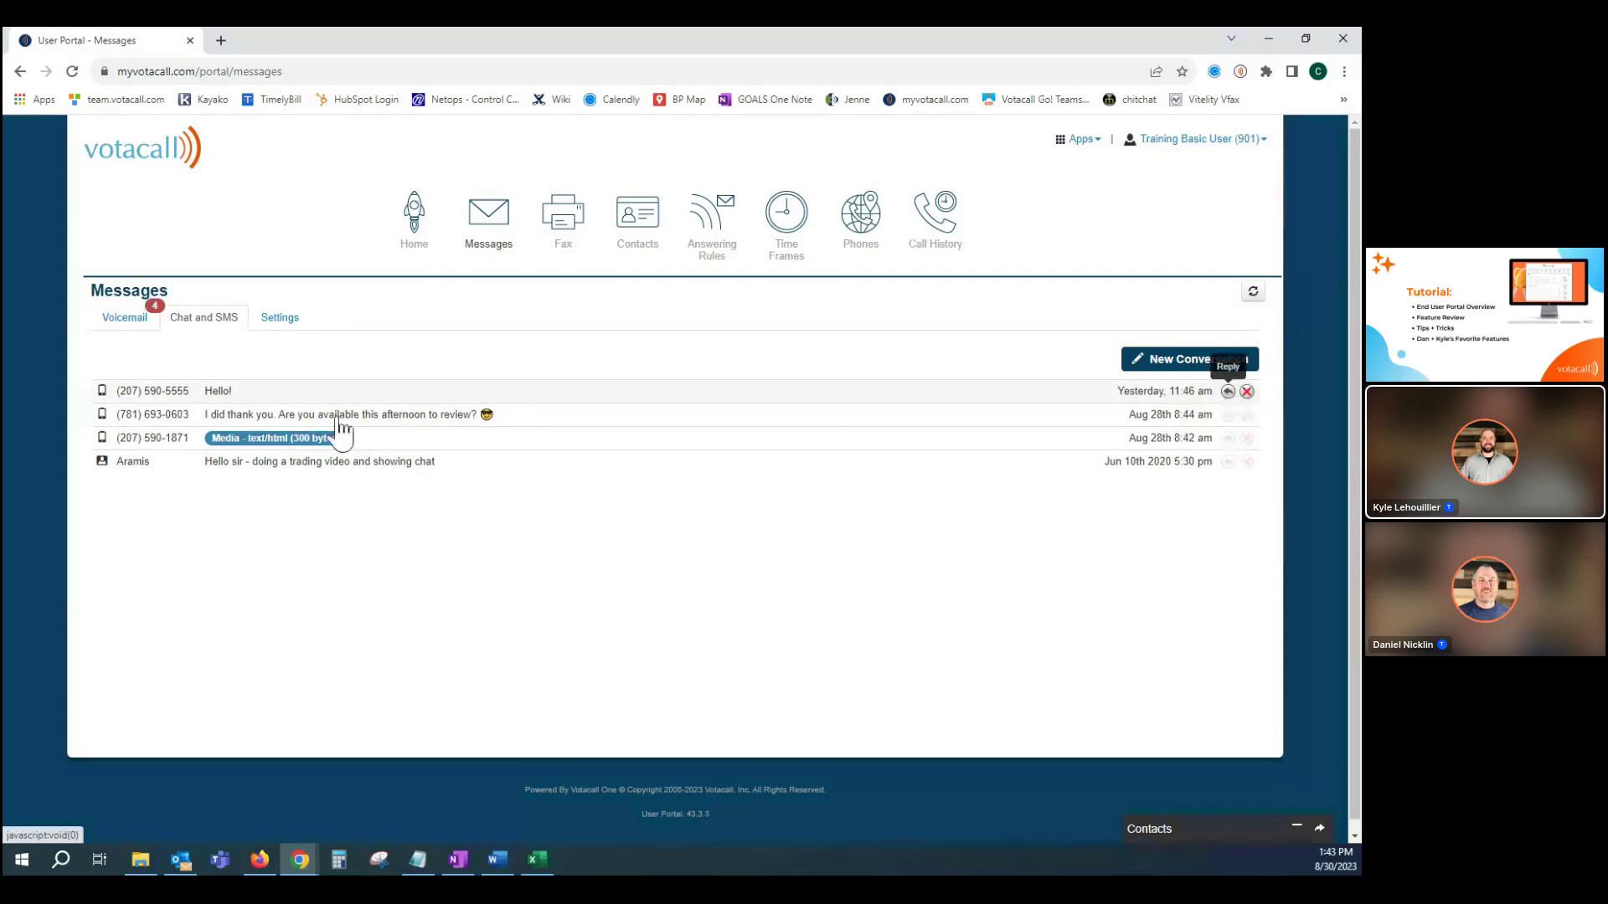
click(214, 398)
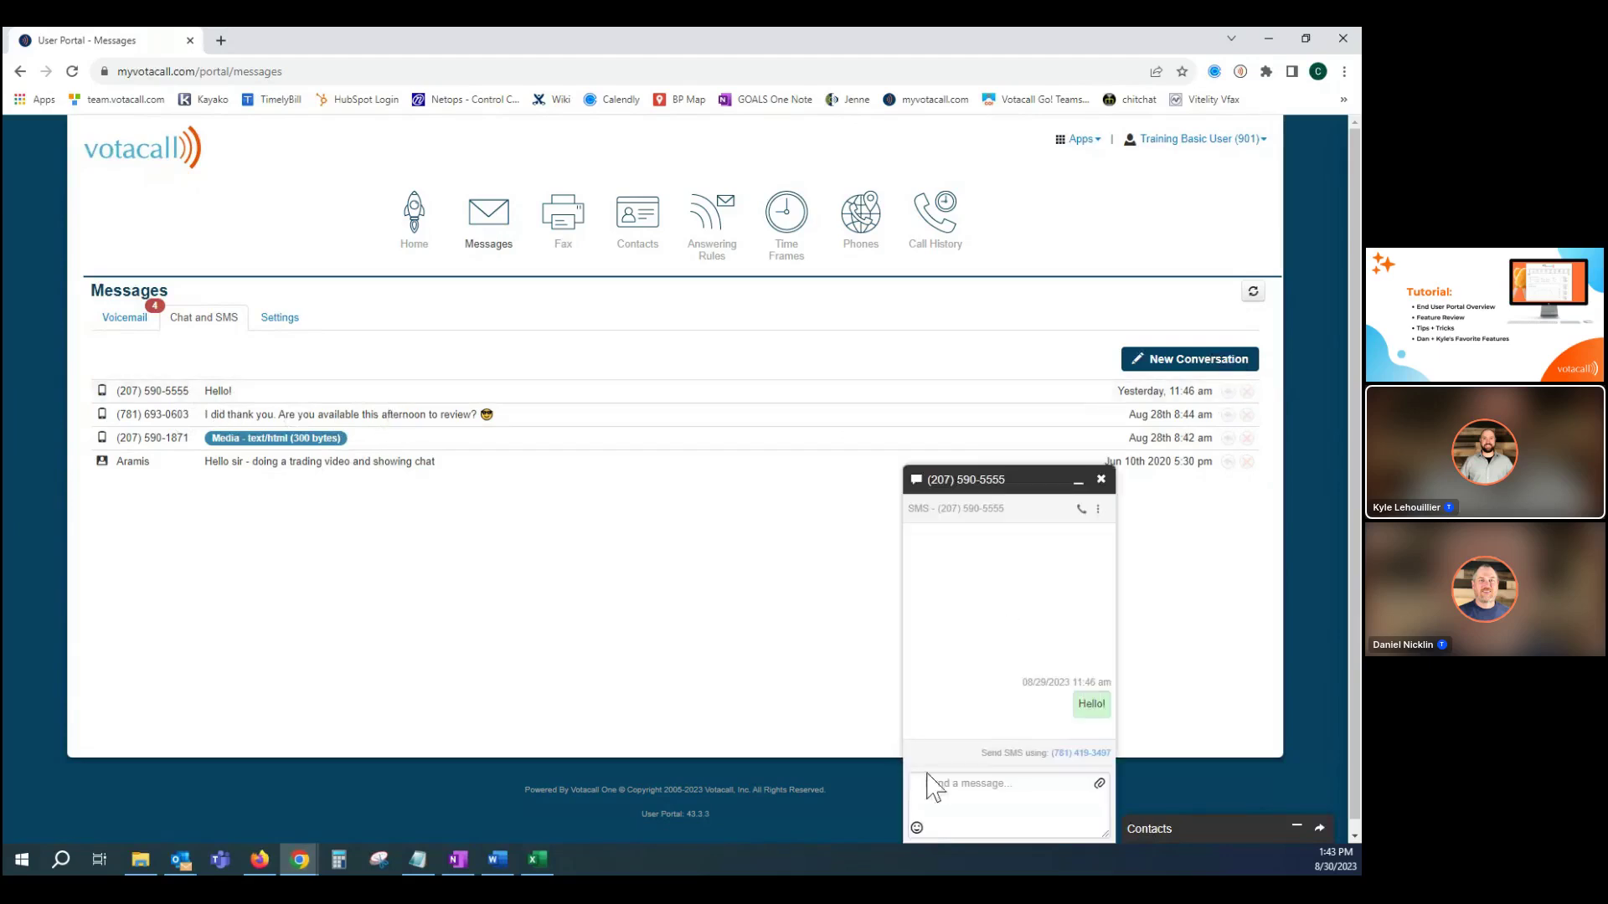
click(976, 794)
text(Hell)
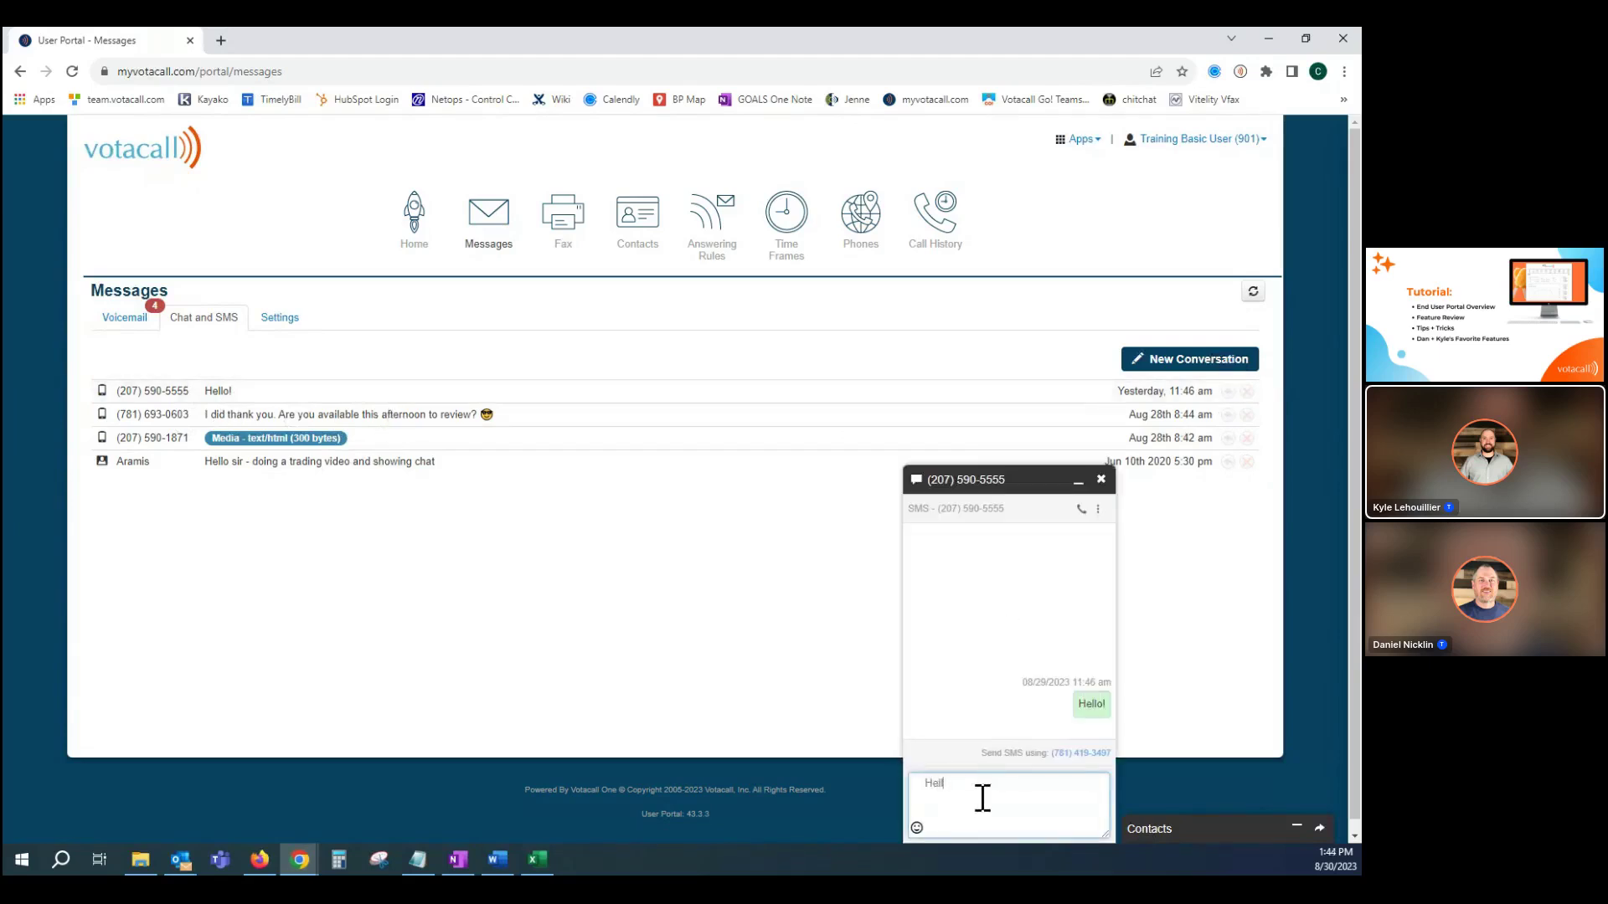
text(o!)
click(917, 828)
click(938, 751)
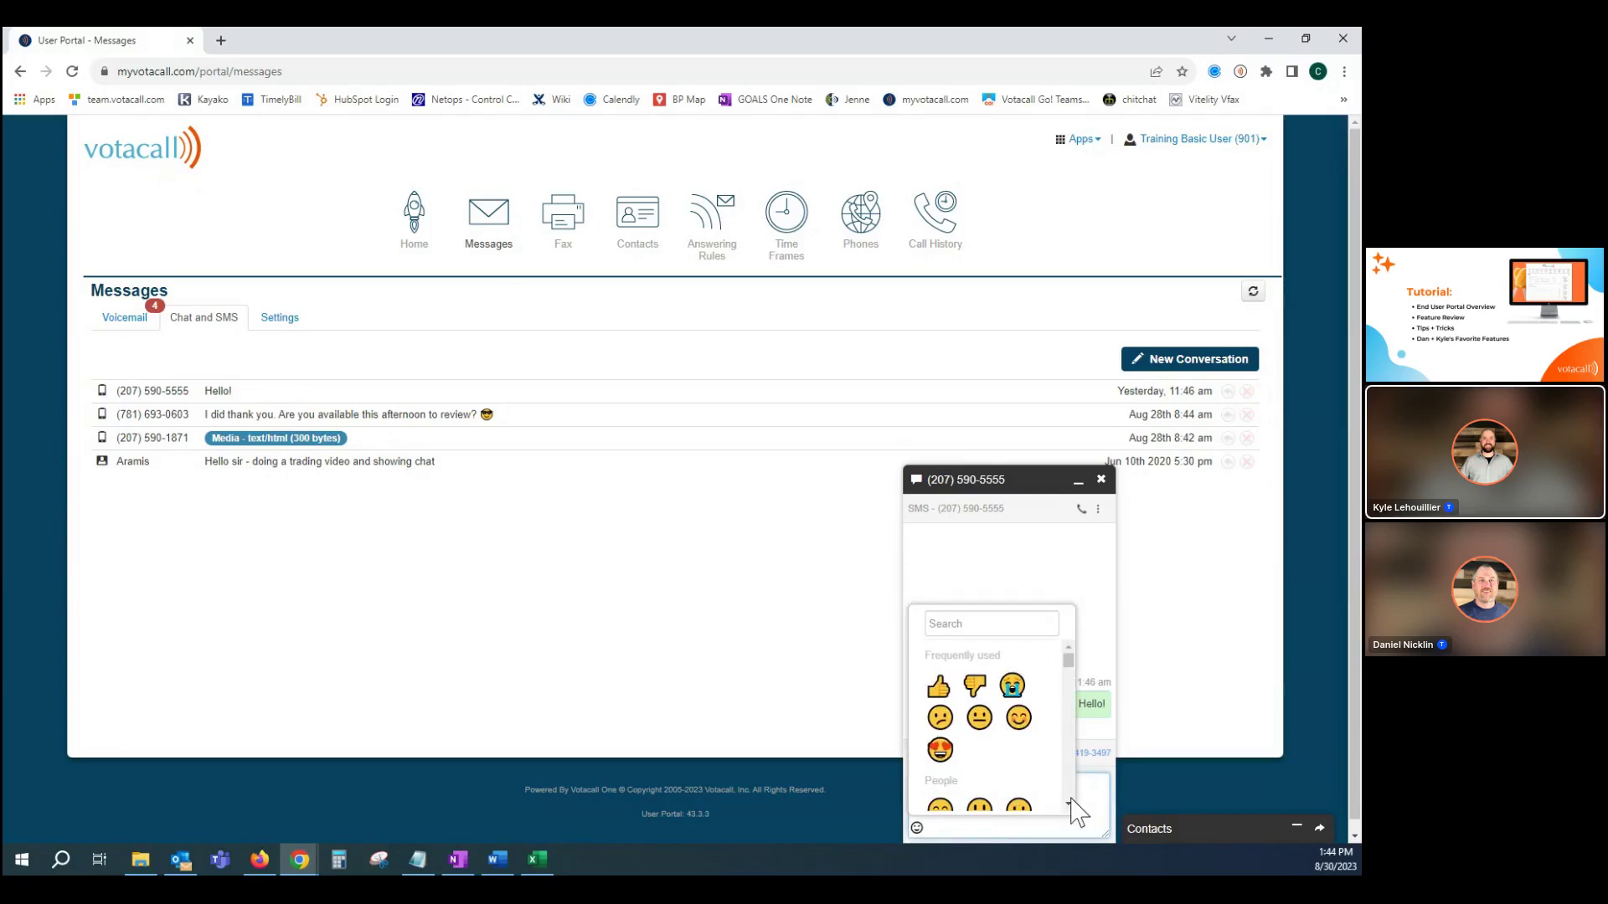
click(1095, 806)
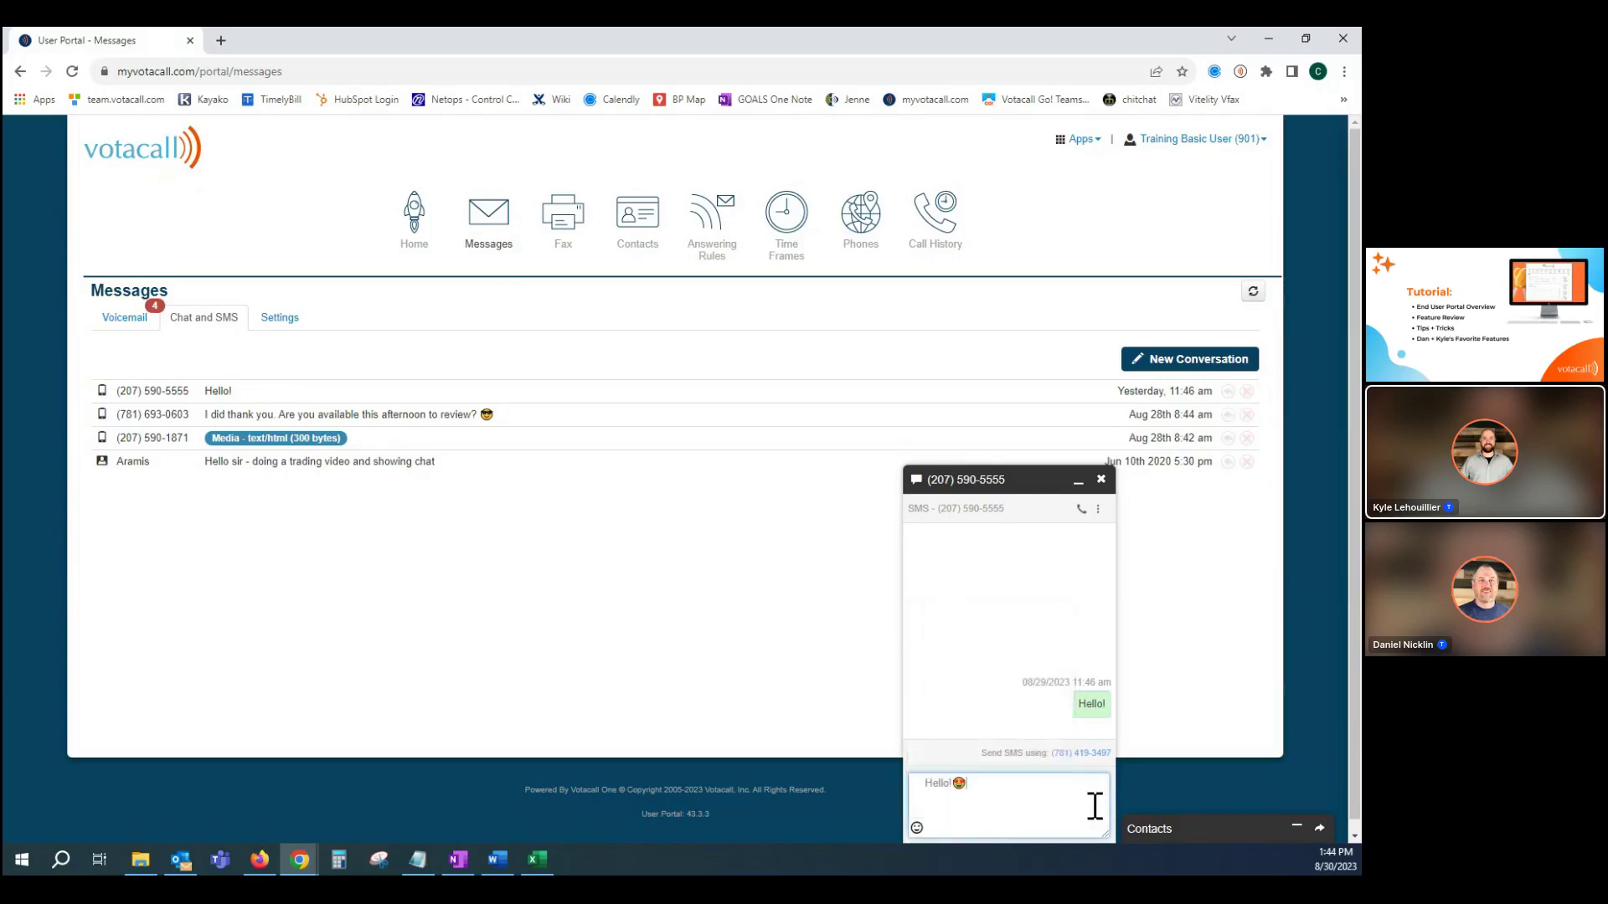
click(1101, 480)
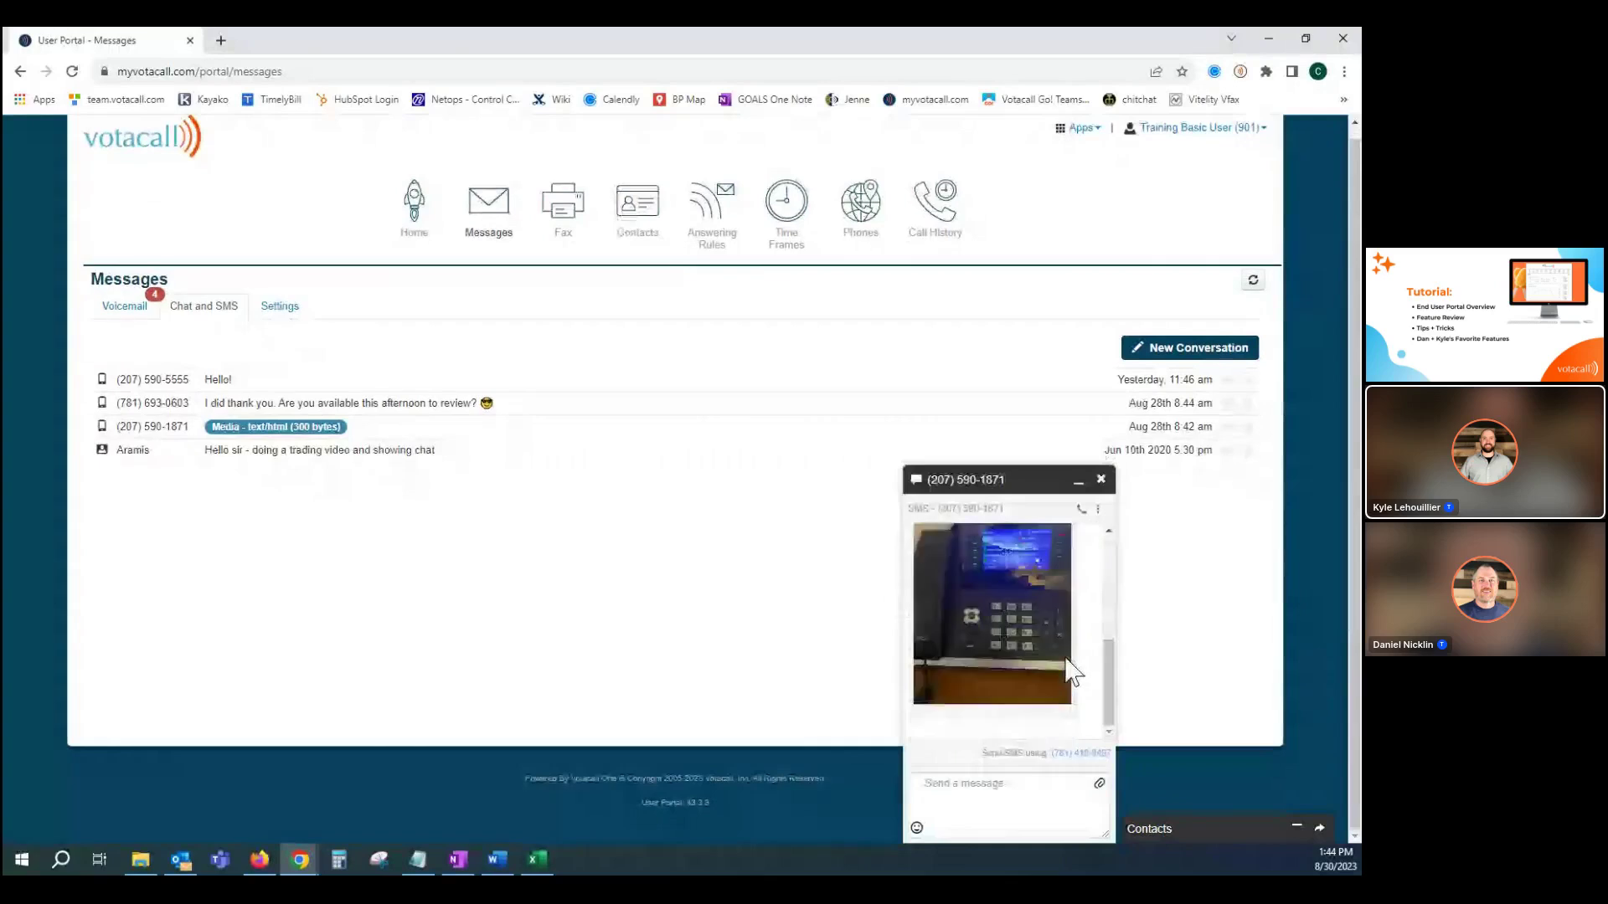
click(1101, 480)
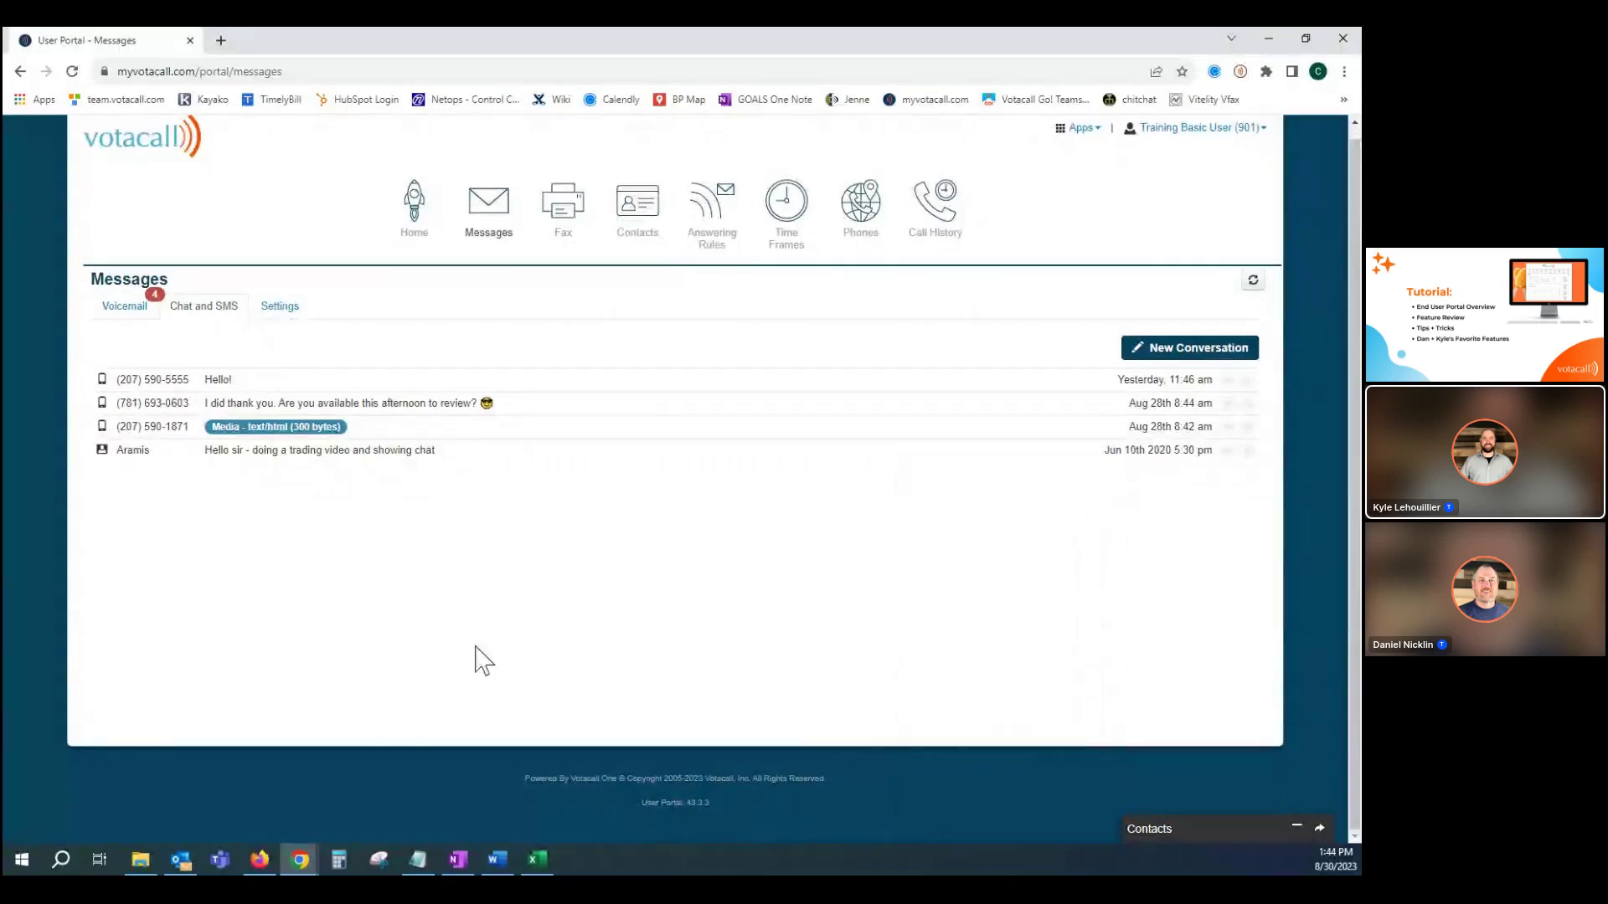
Search a phone number in New Conversation, open its existing thread, then close both chat windows.
click(1160, 352)
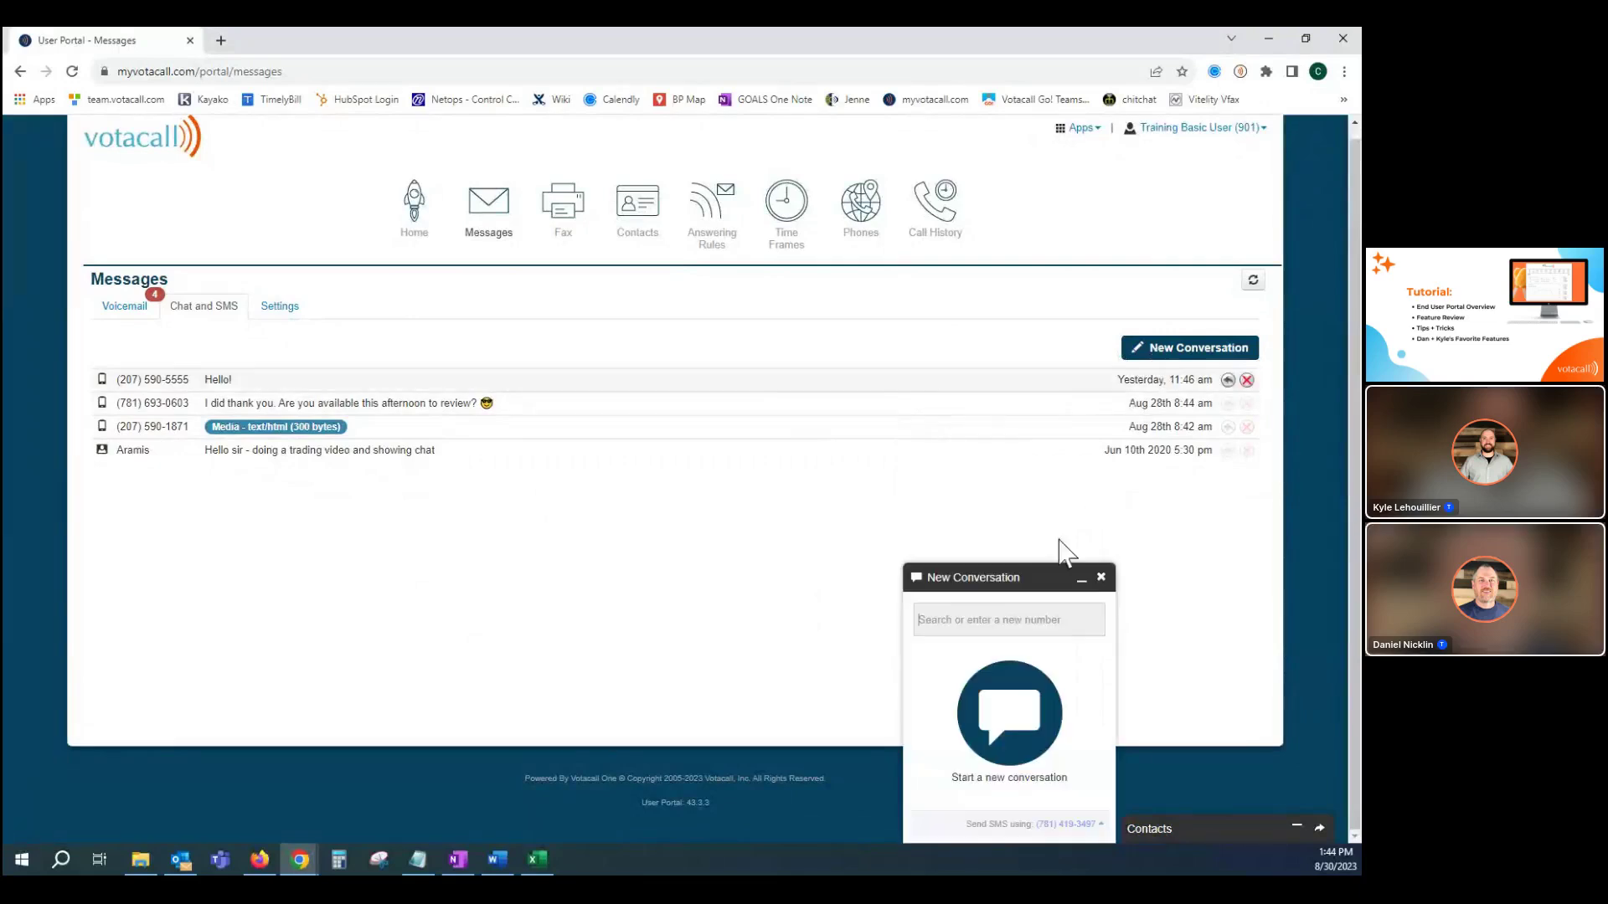
click(959, 626)
text(606)
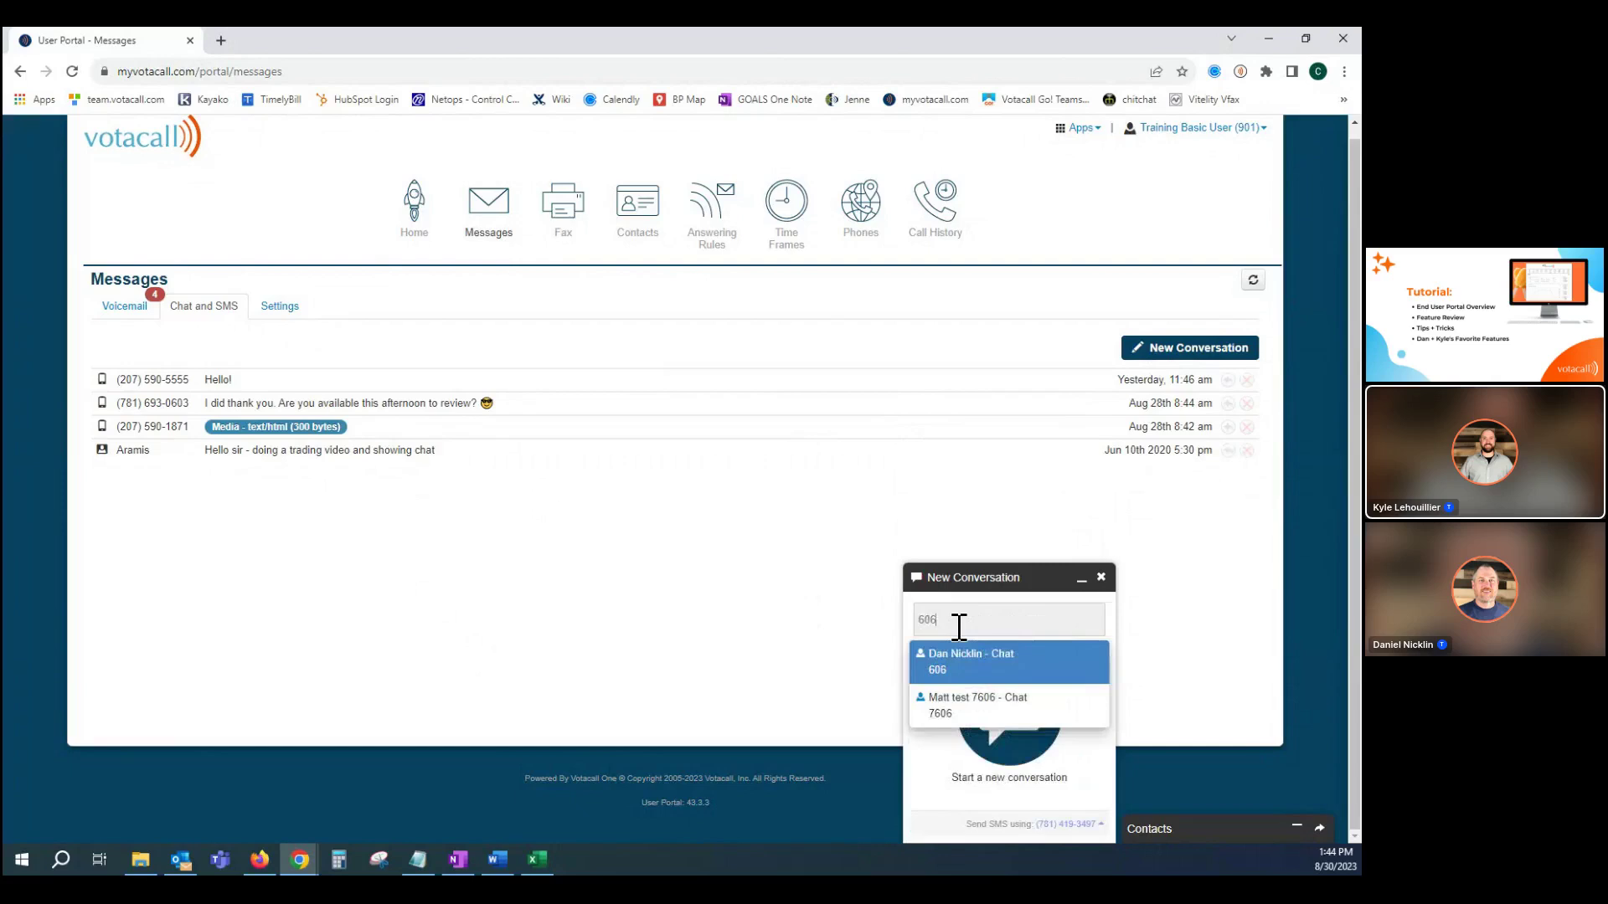
key(BackSpace)
key(BackSpace)
key(BackSpace)
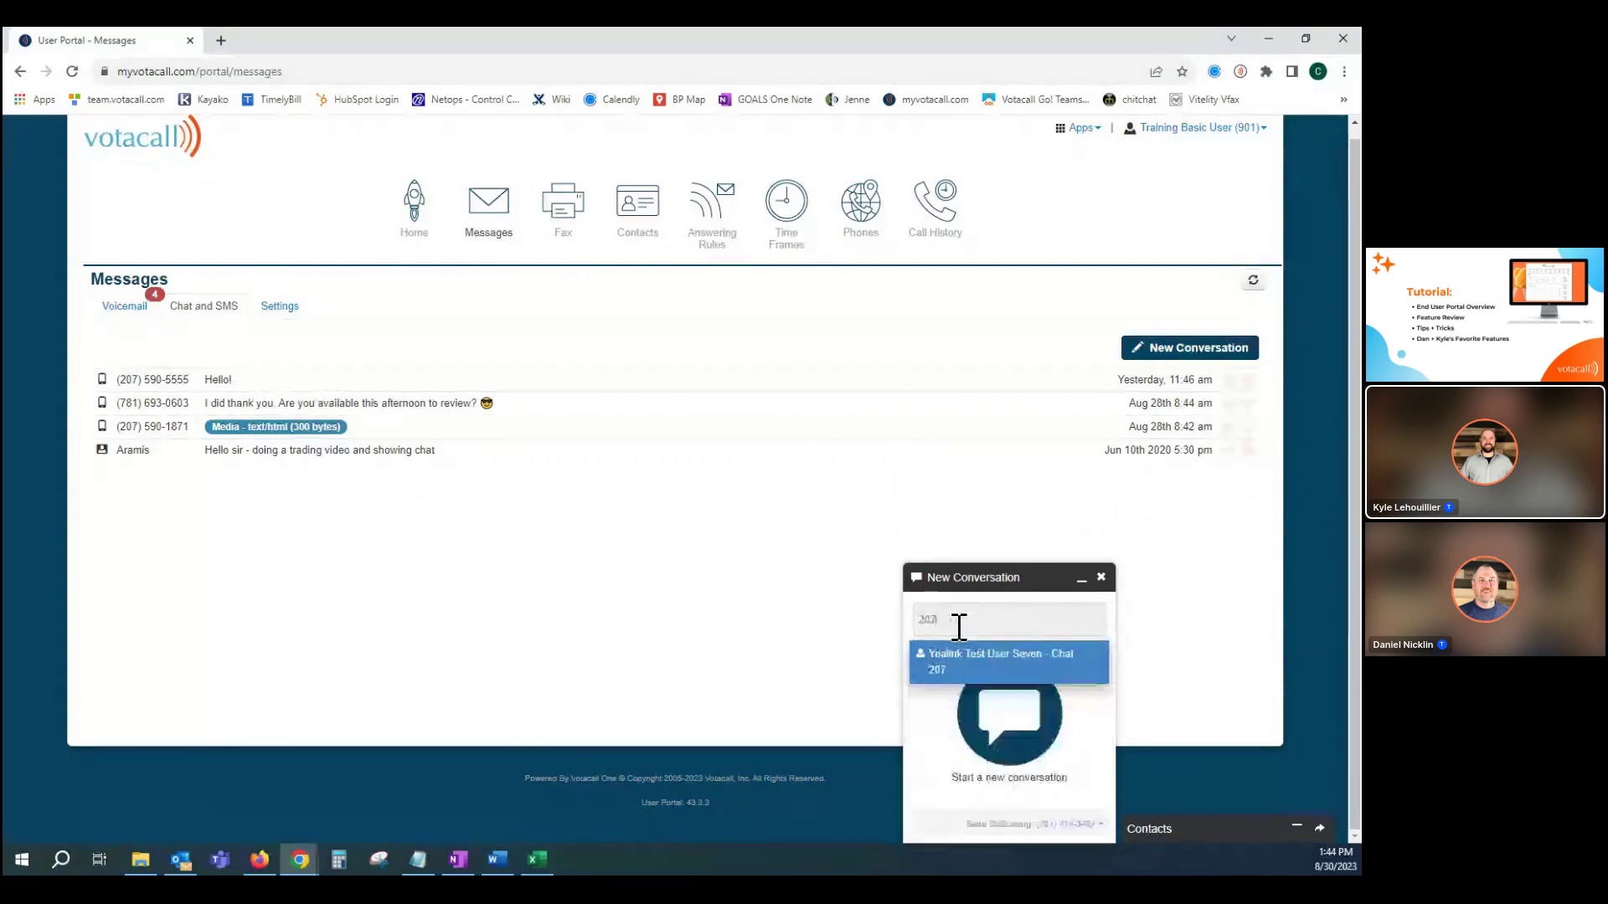
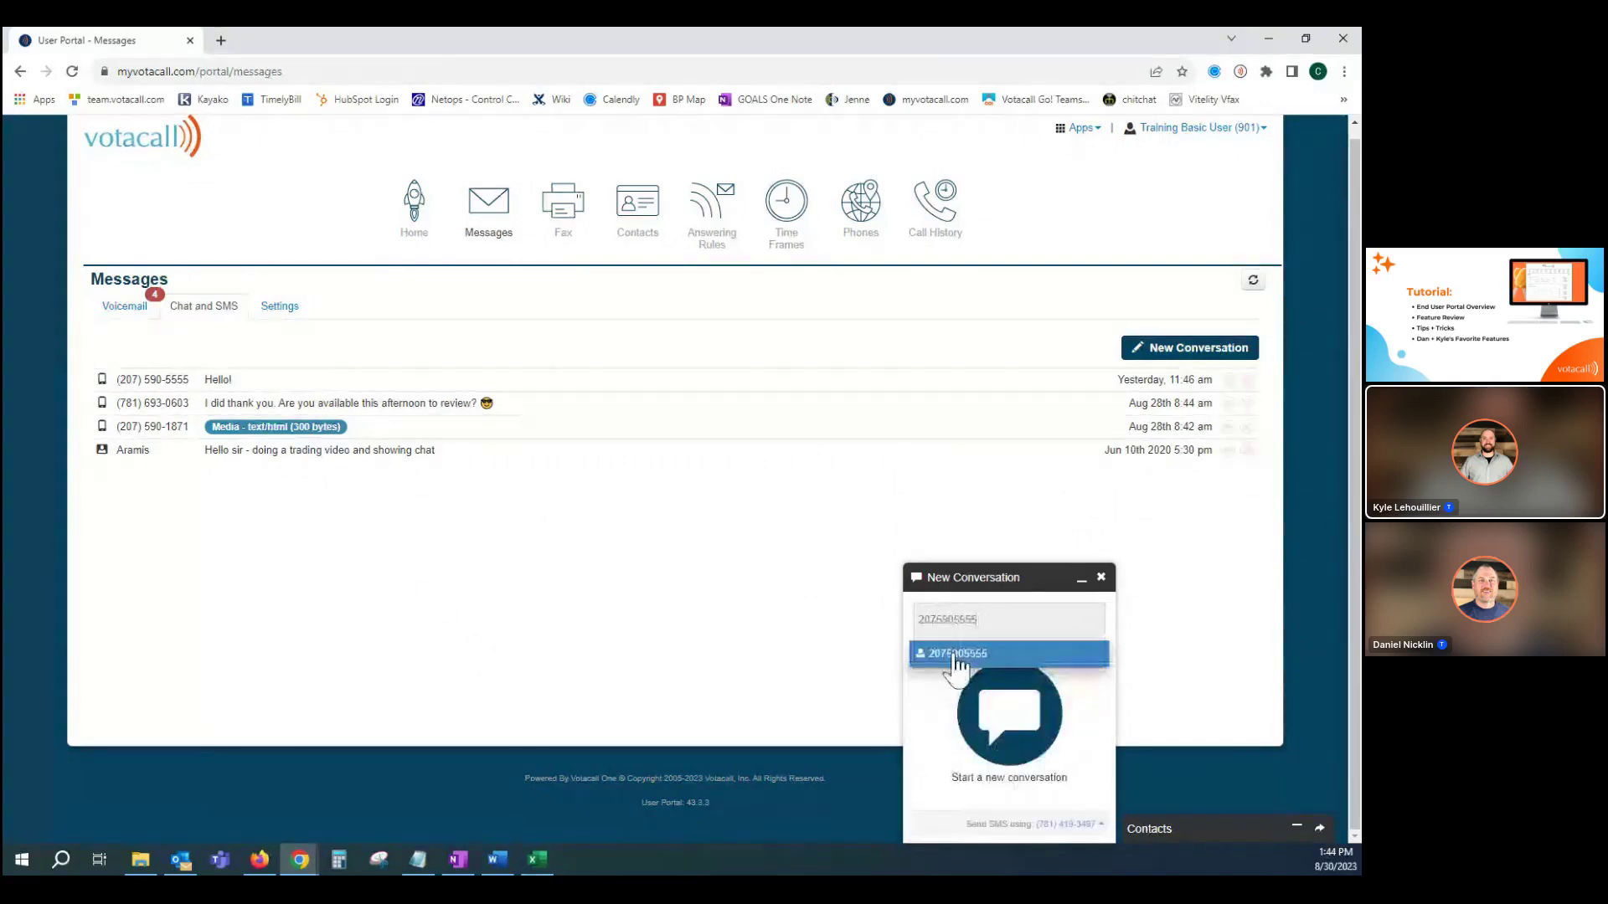
click(957, 658)
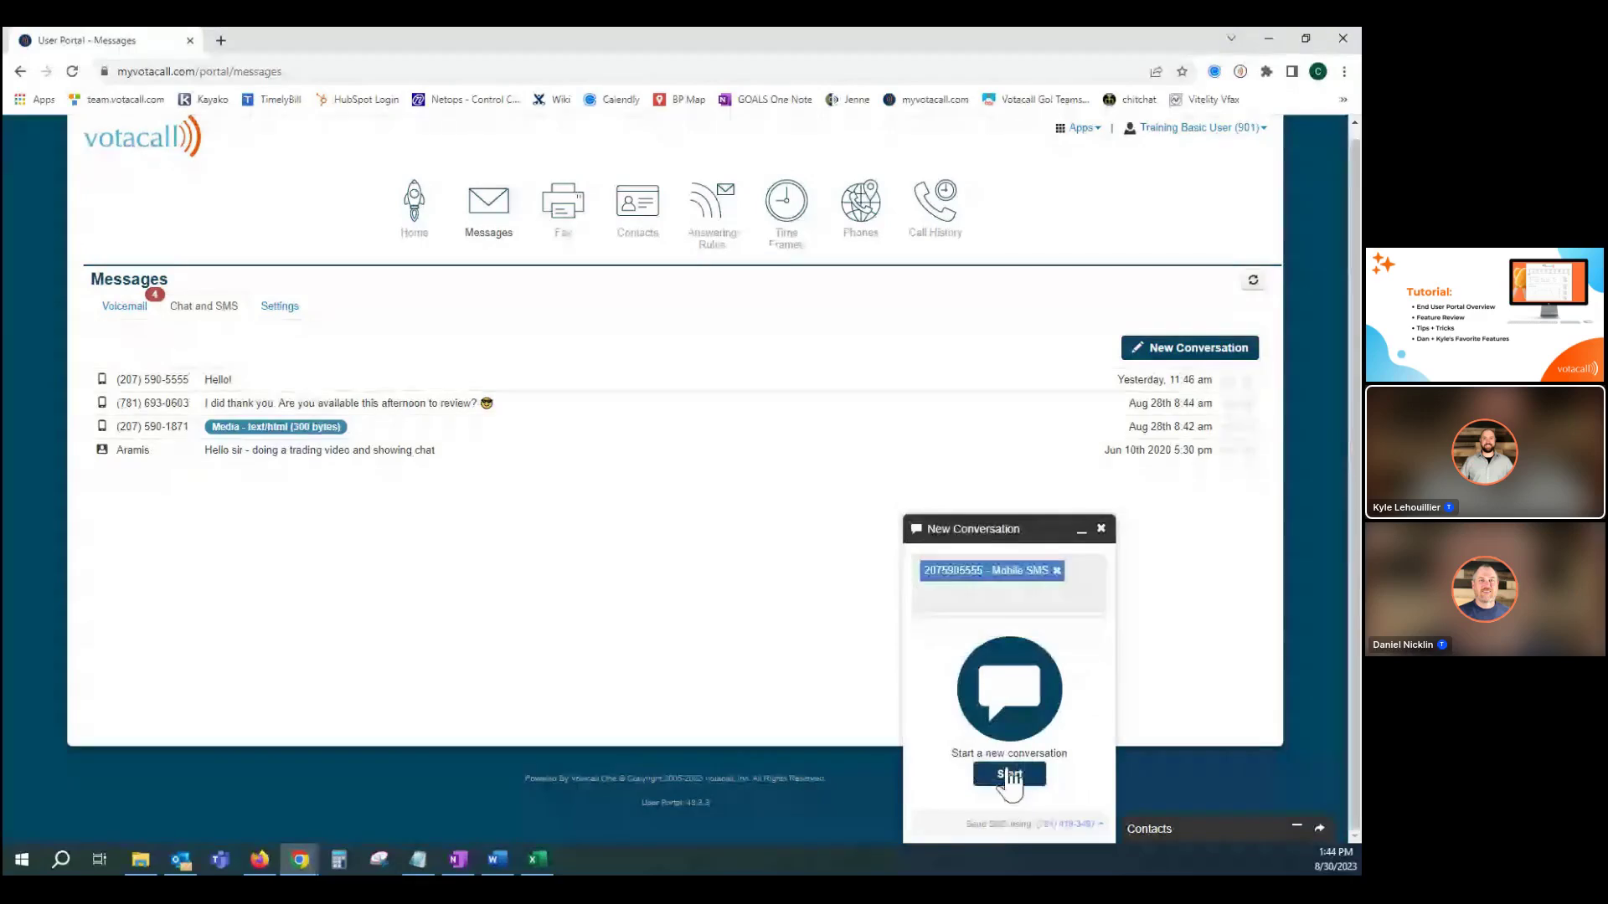
click(1009, 771)
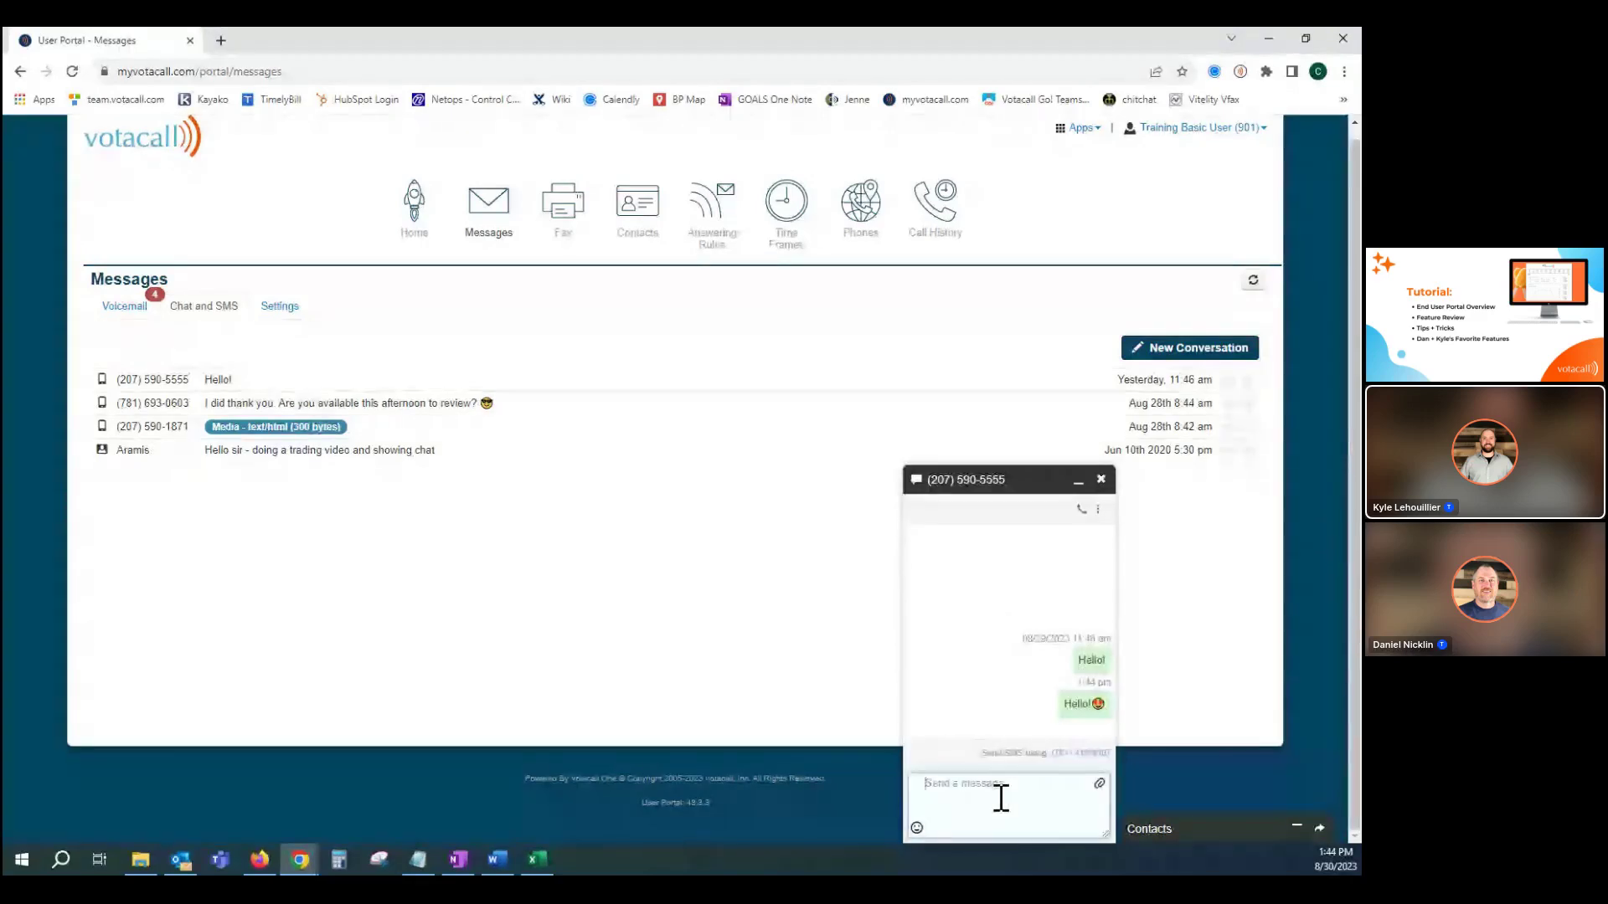
click(1100, 479)
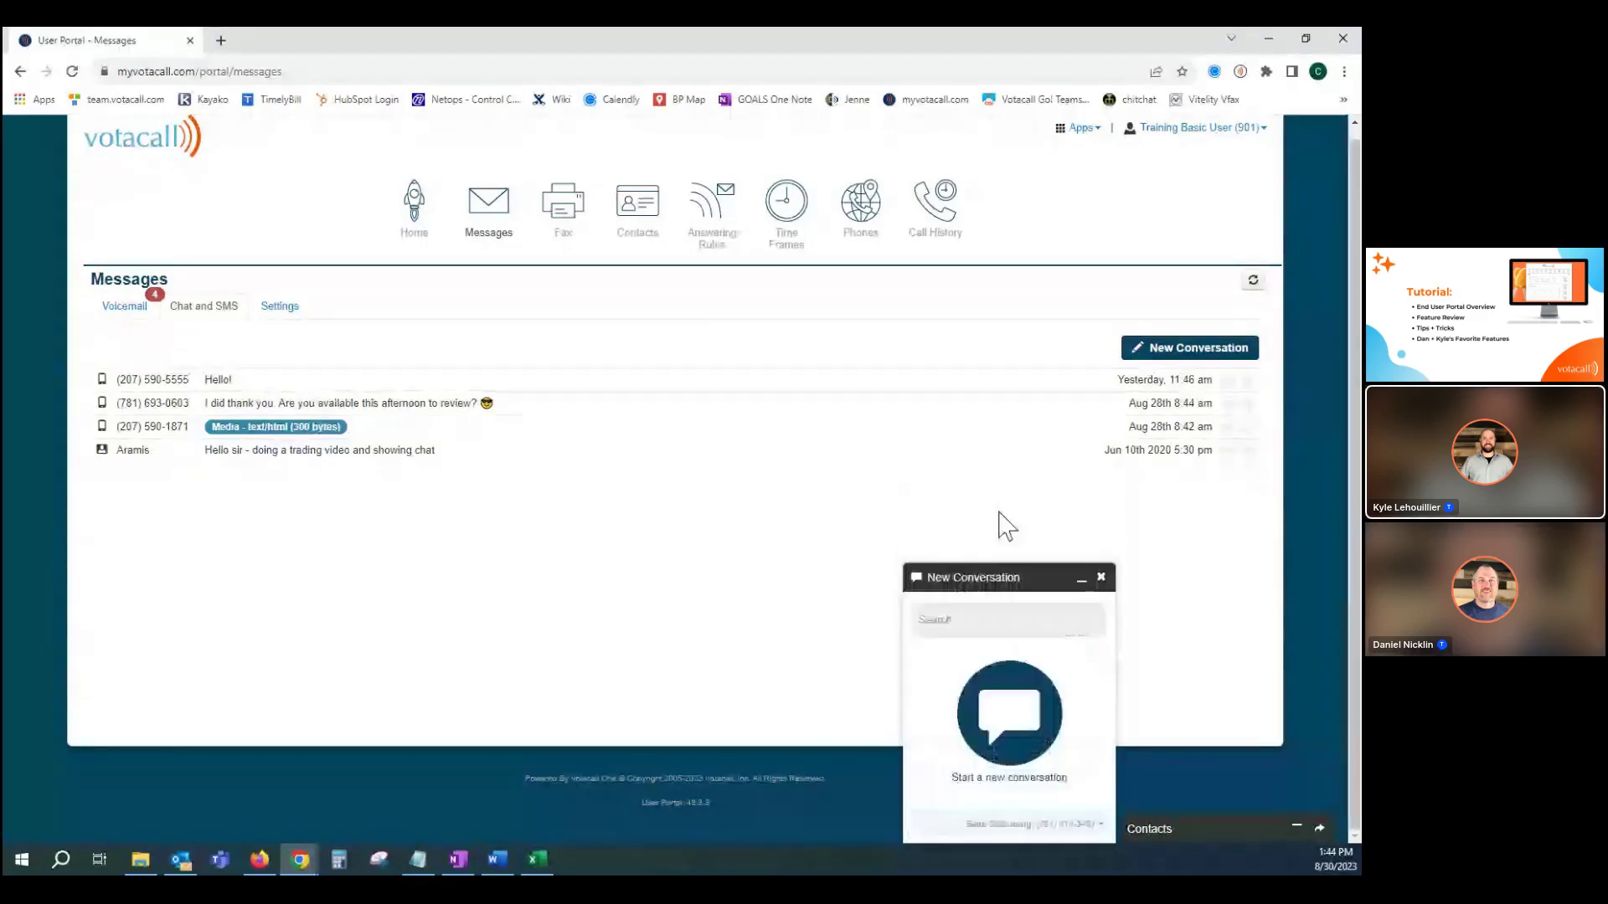
click(1102, 577)
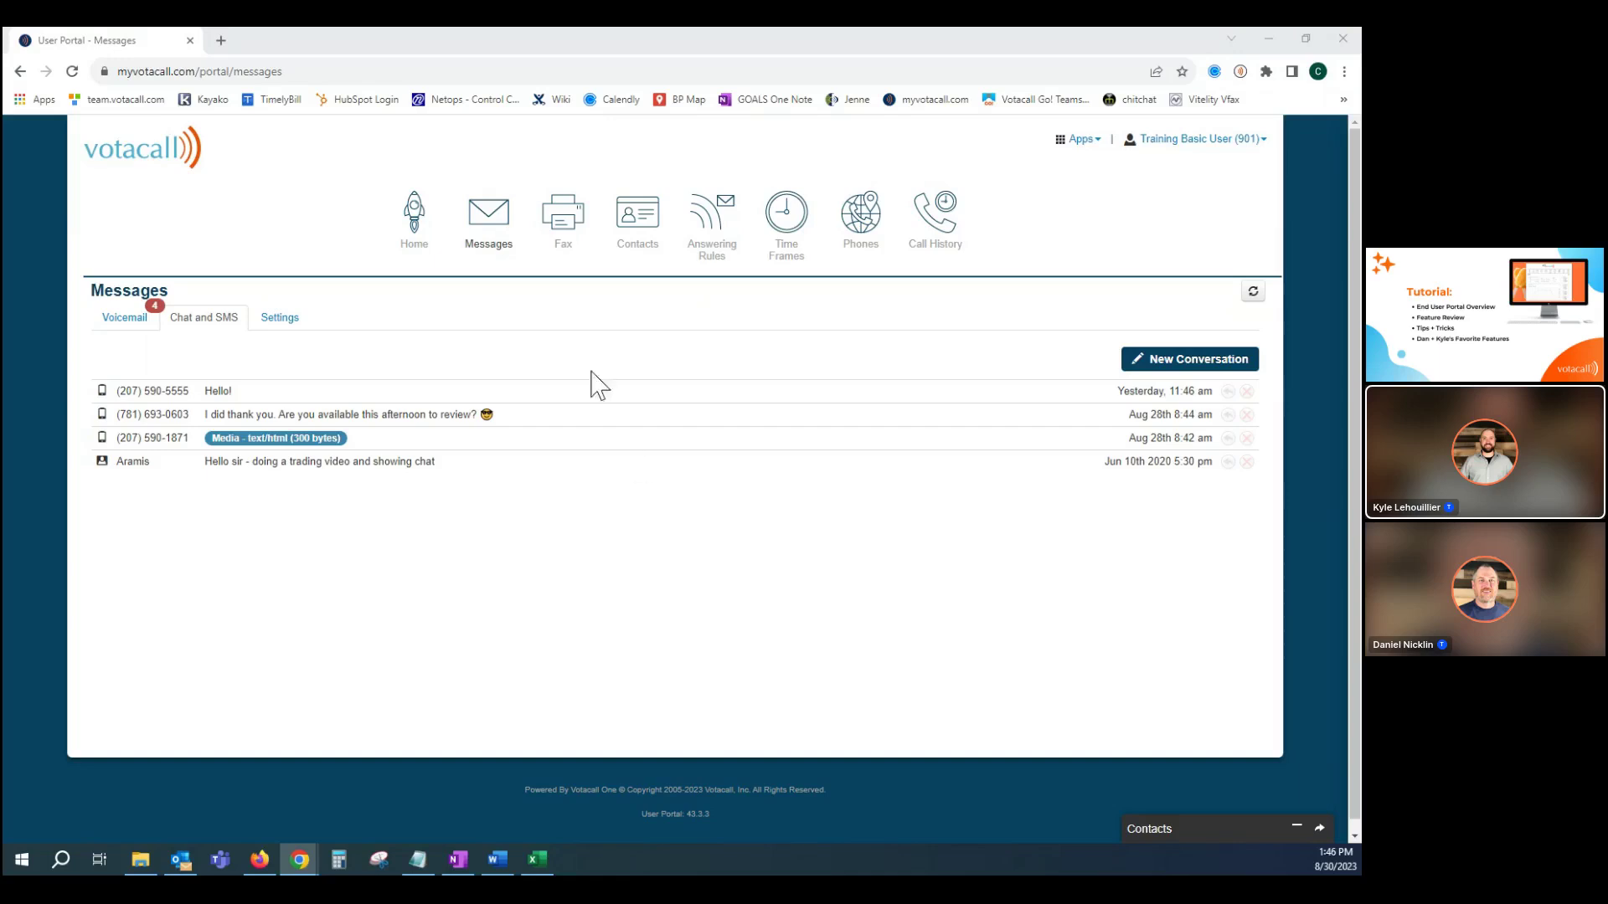
View the Sent fax folder, switch back to Inbox, and bring up the Send Fax form.
click(565, 224)
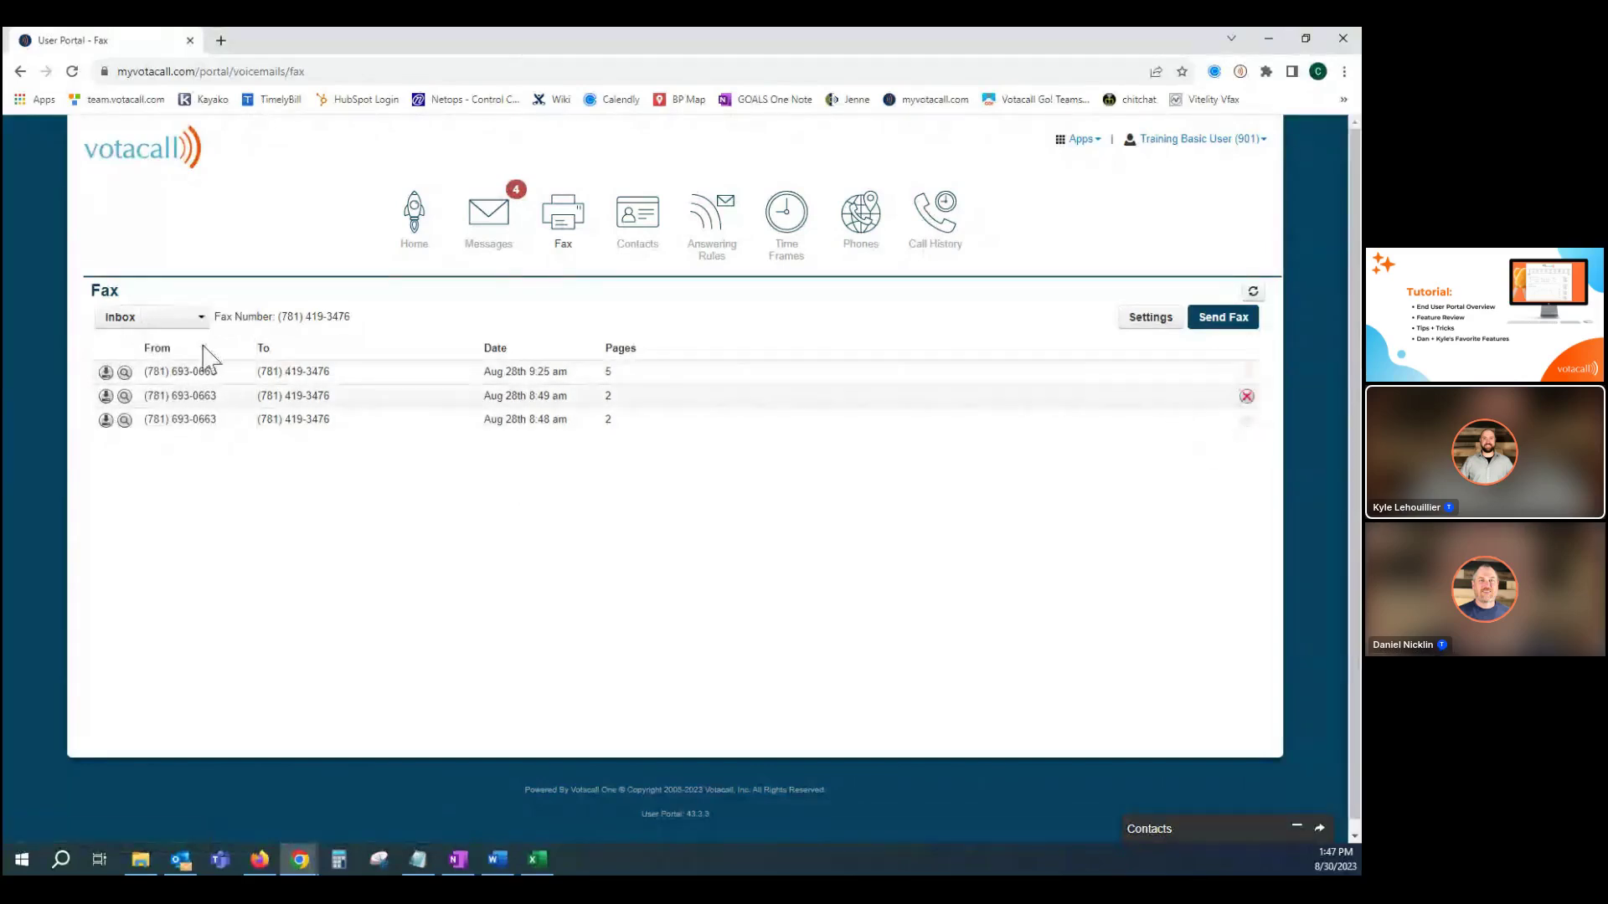
click(155, 317)
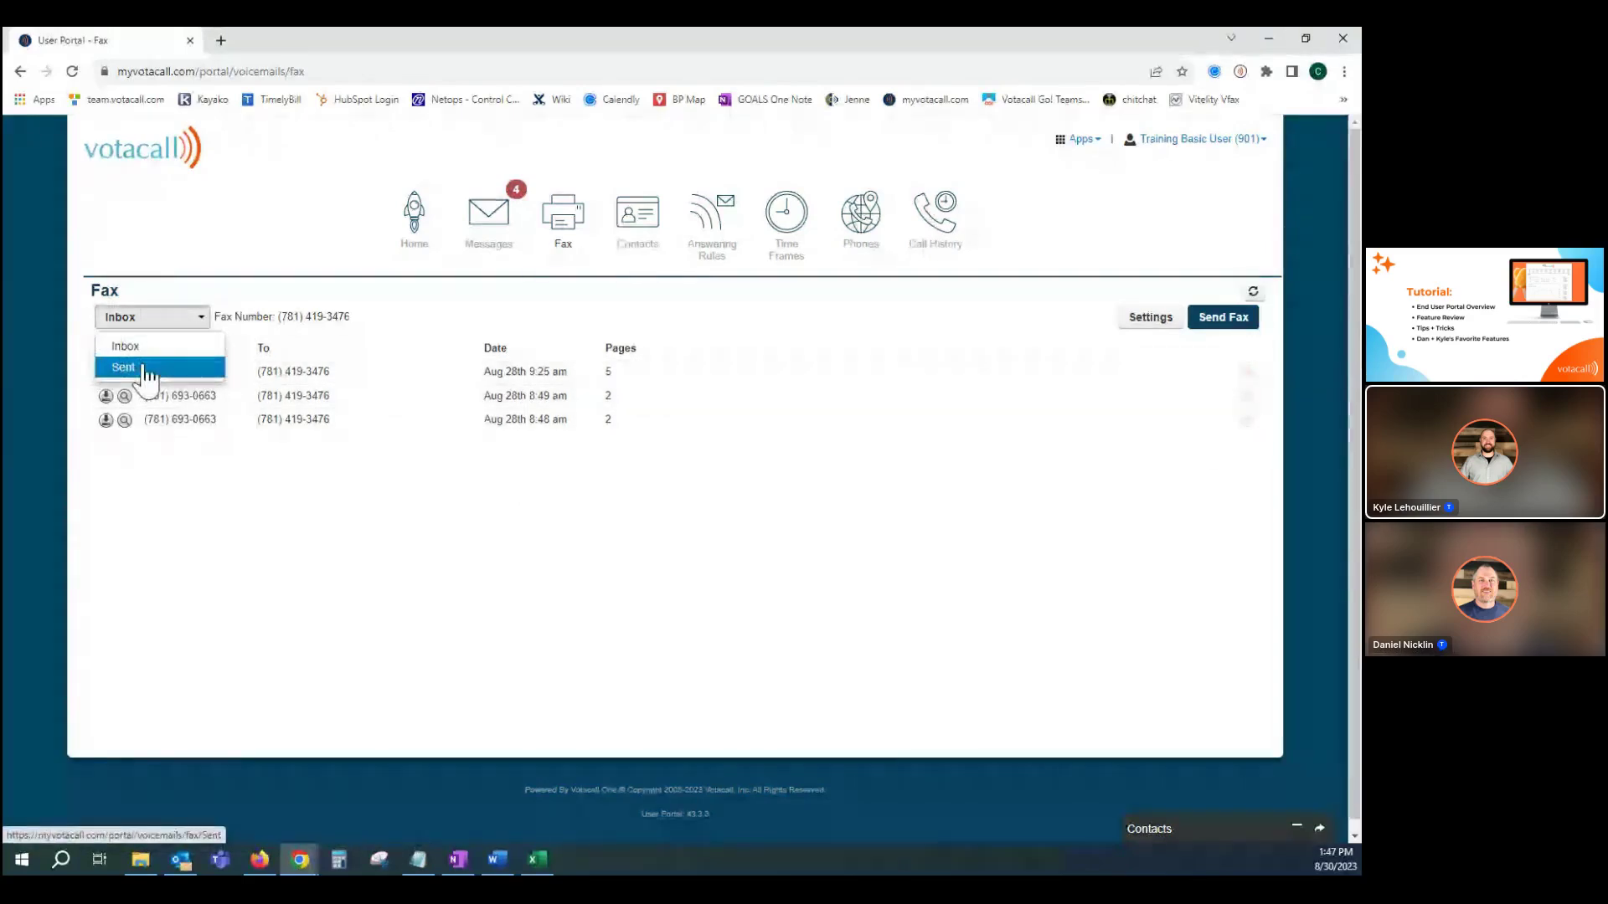
click(144, 368)
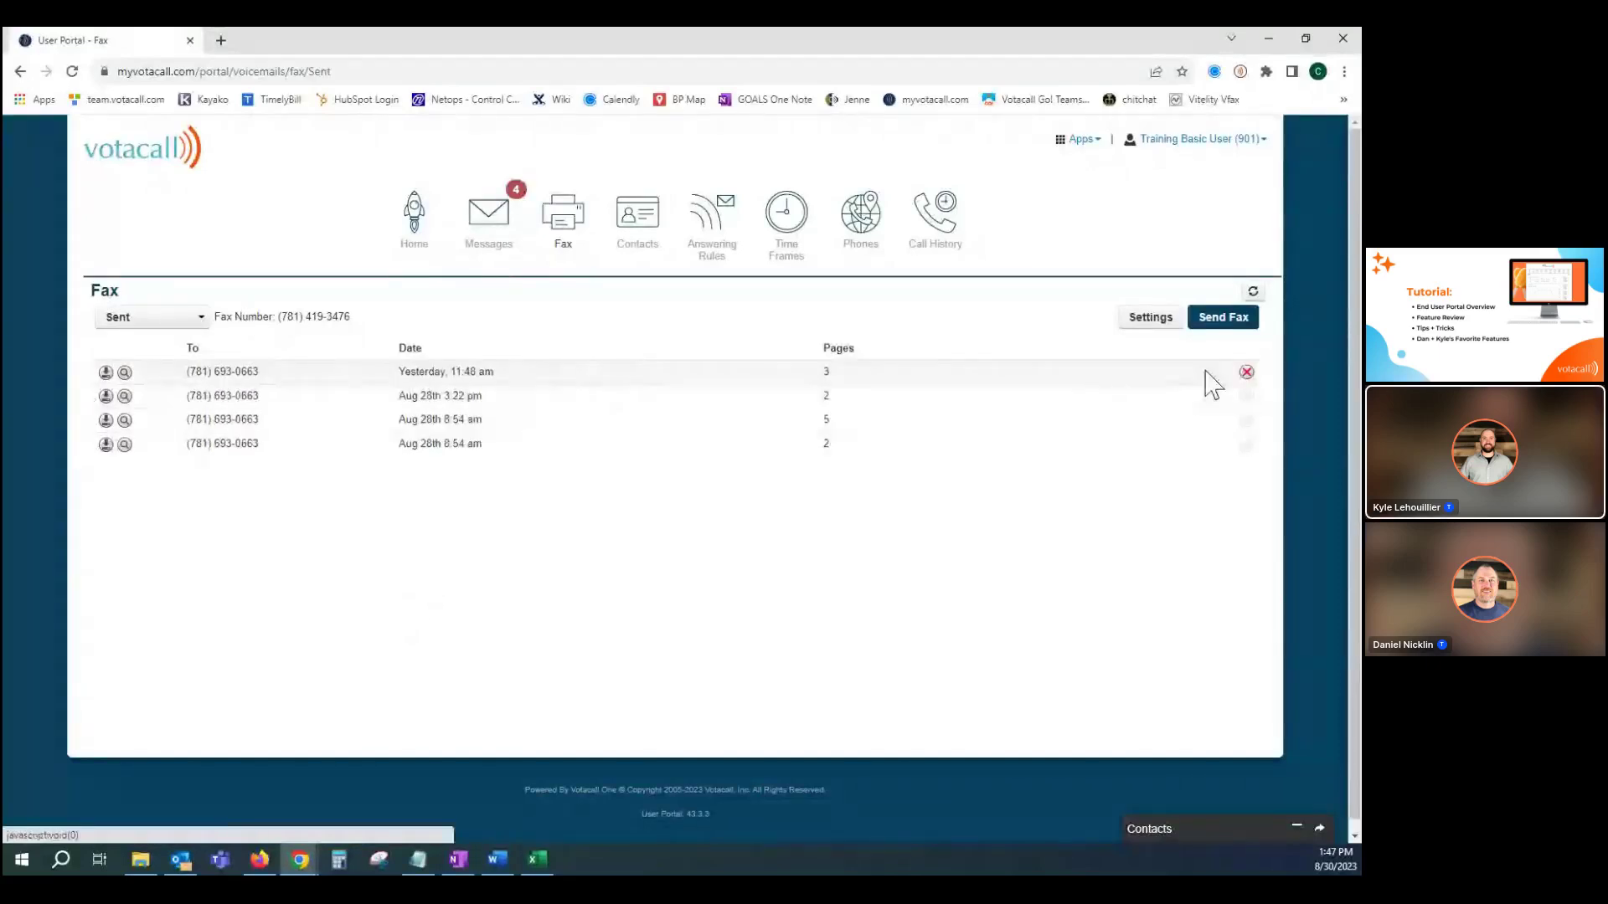
click(143, 322)
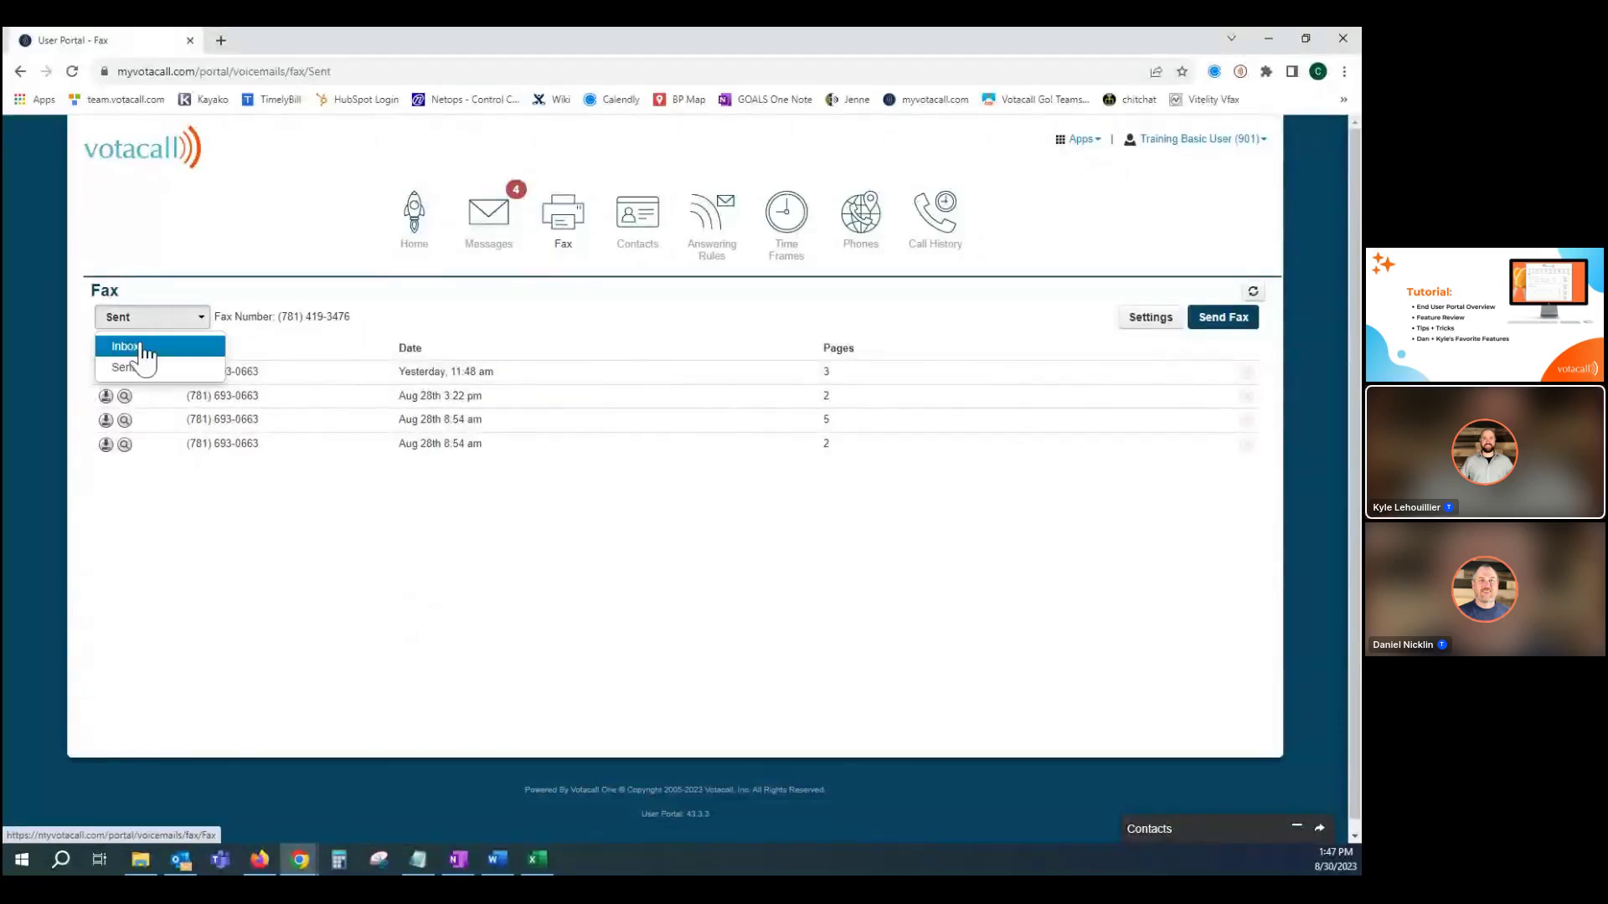
click(144, 343)
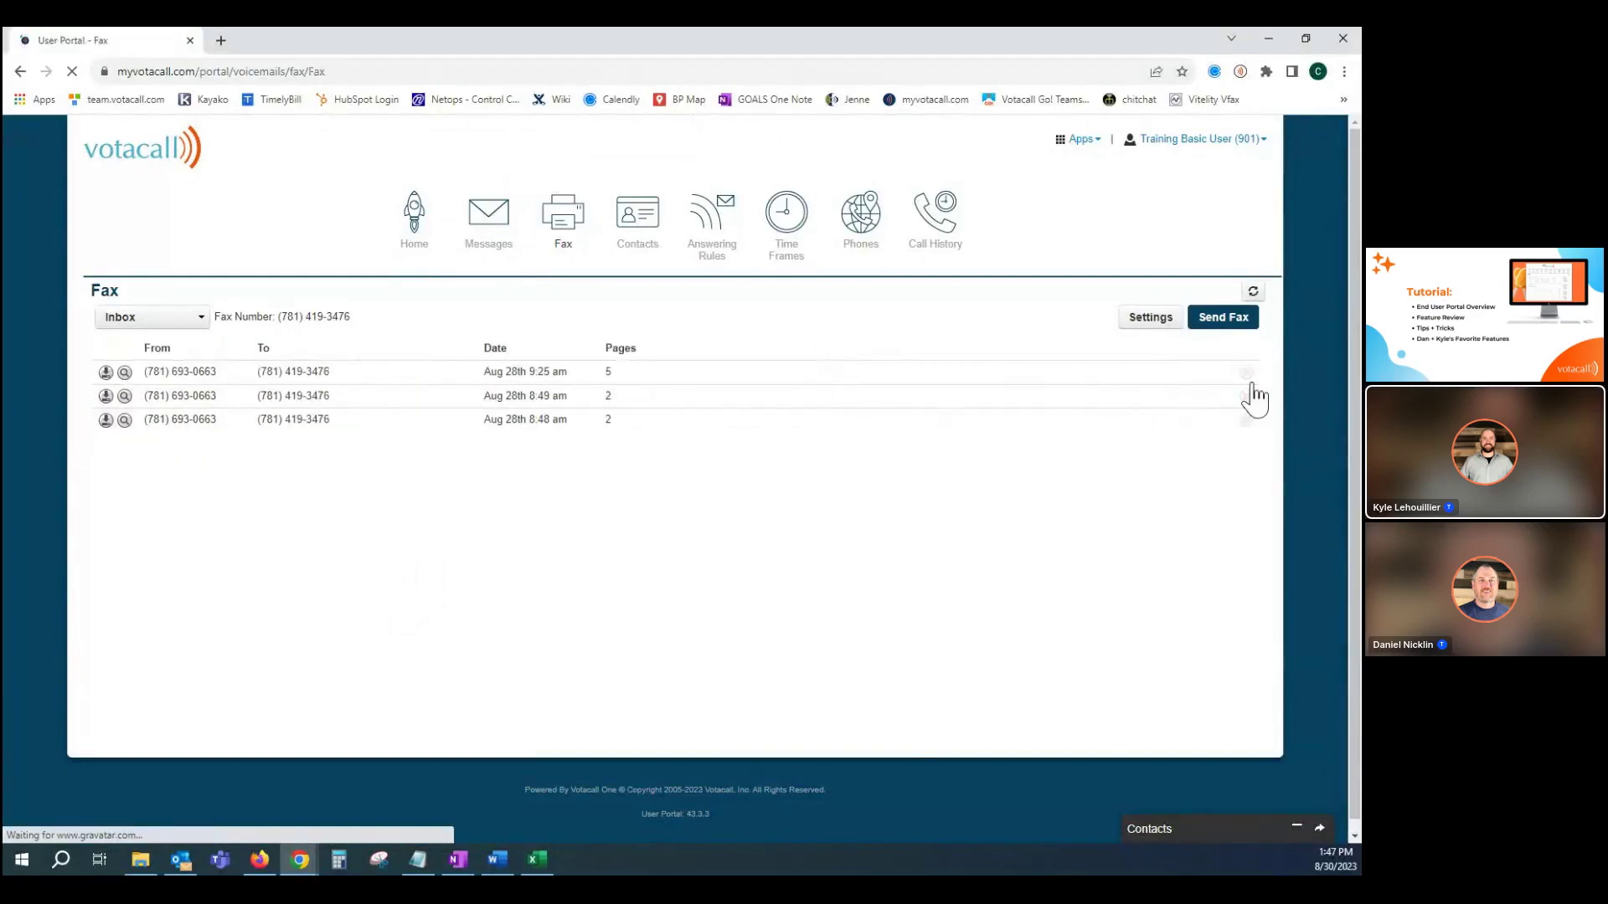
click(1222, 321)
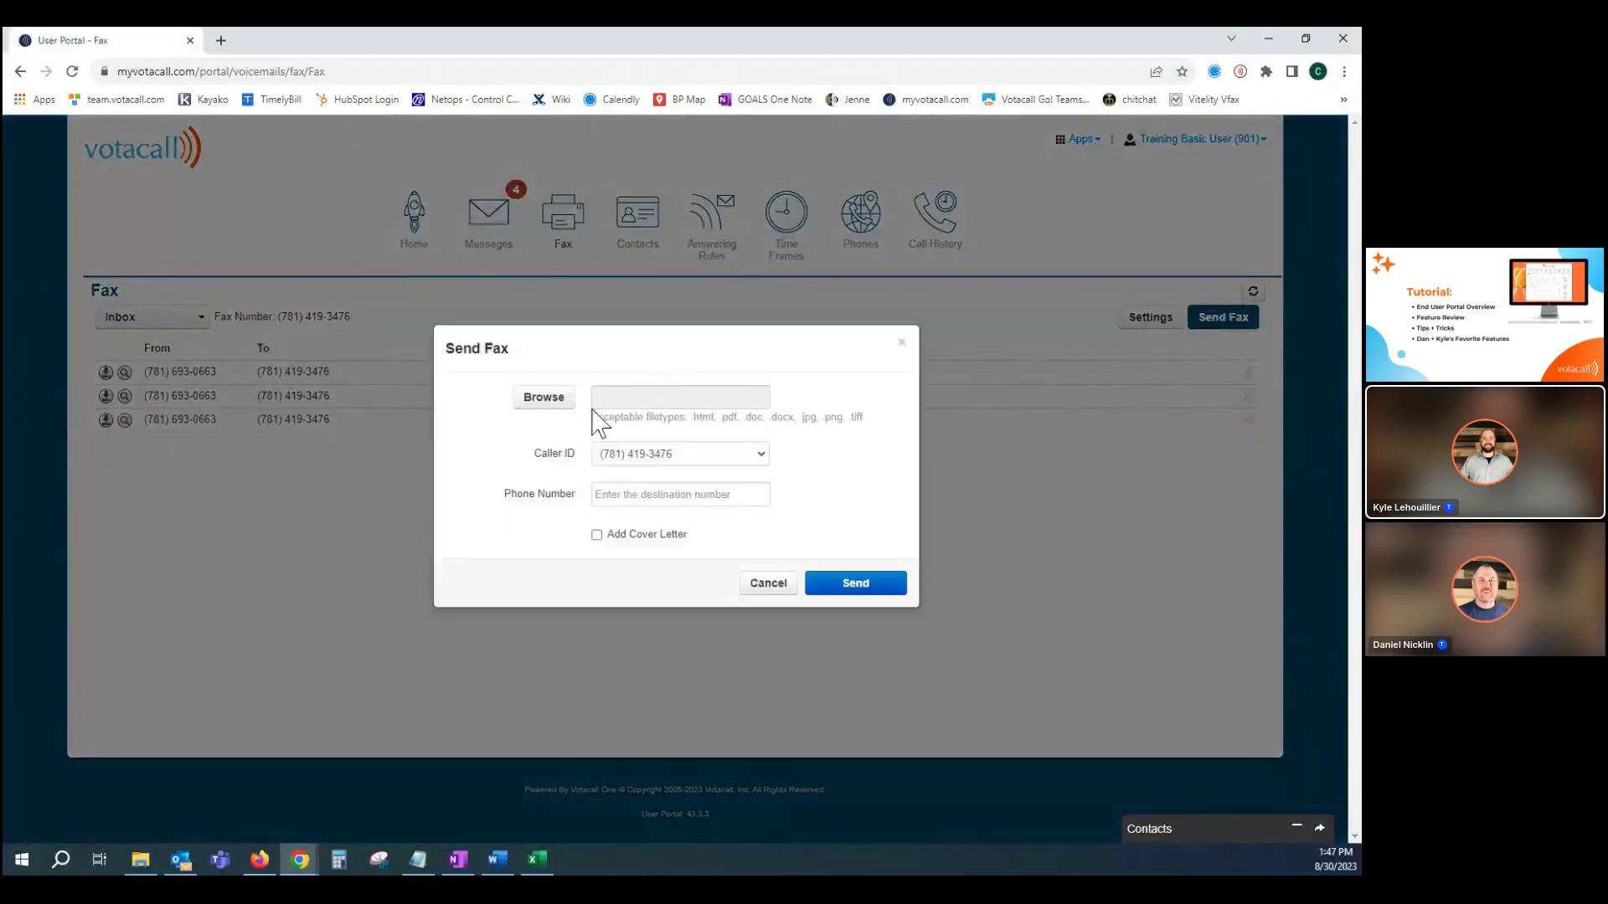
Attach 4 VOTACALL TOLL FREE RESPORG.pdf, enter the destination fax number, and send the fax.
click(542, 401)
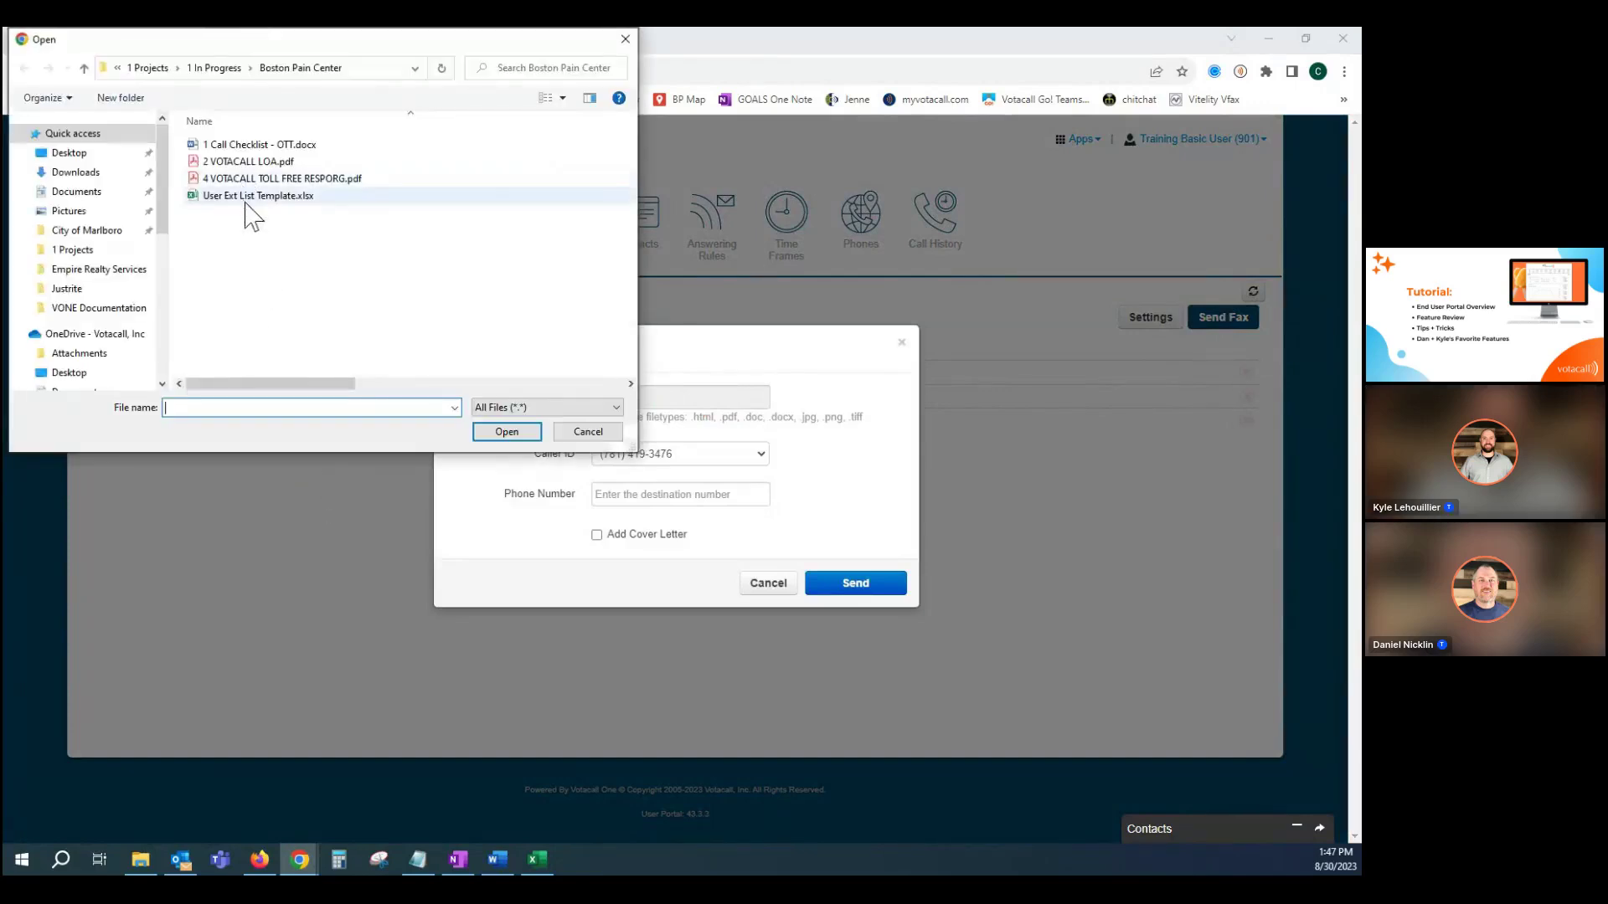
click(239, 179)
double_click(239, 178)
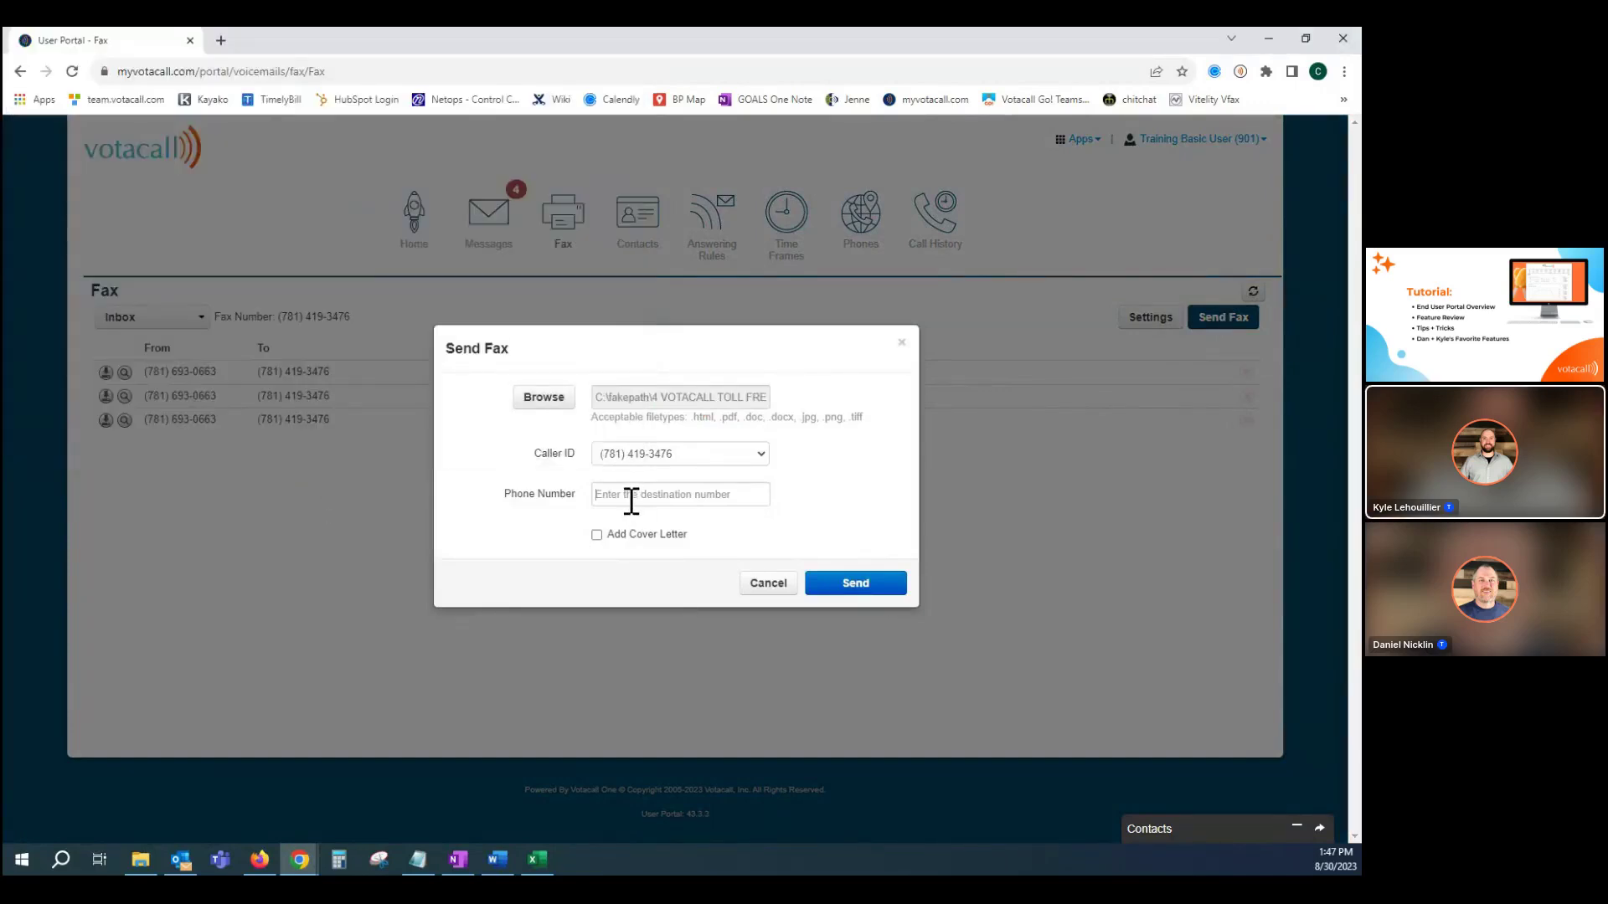
click(631, 501)
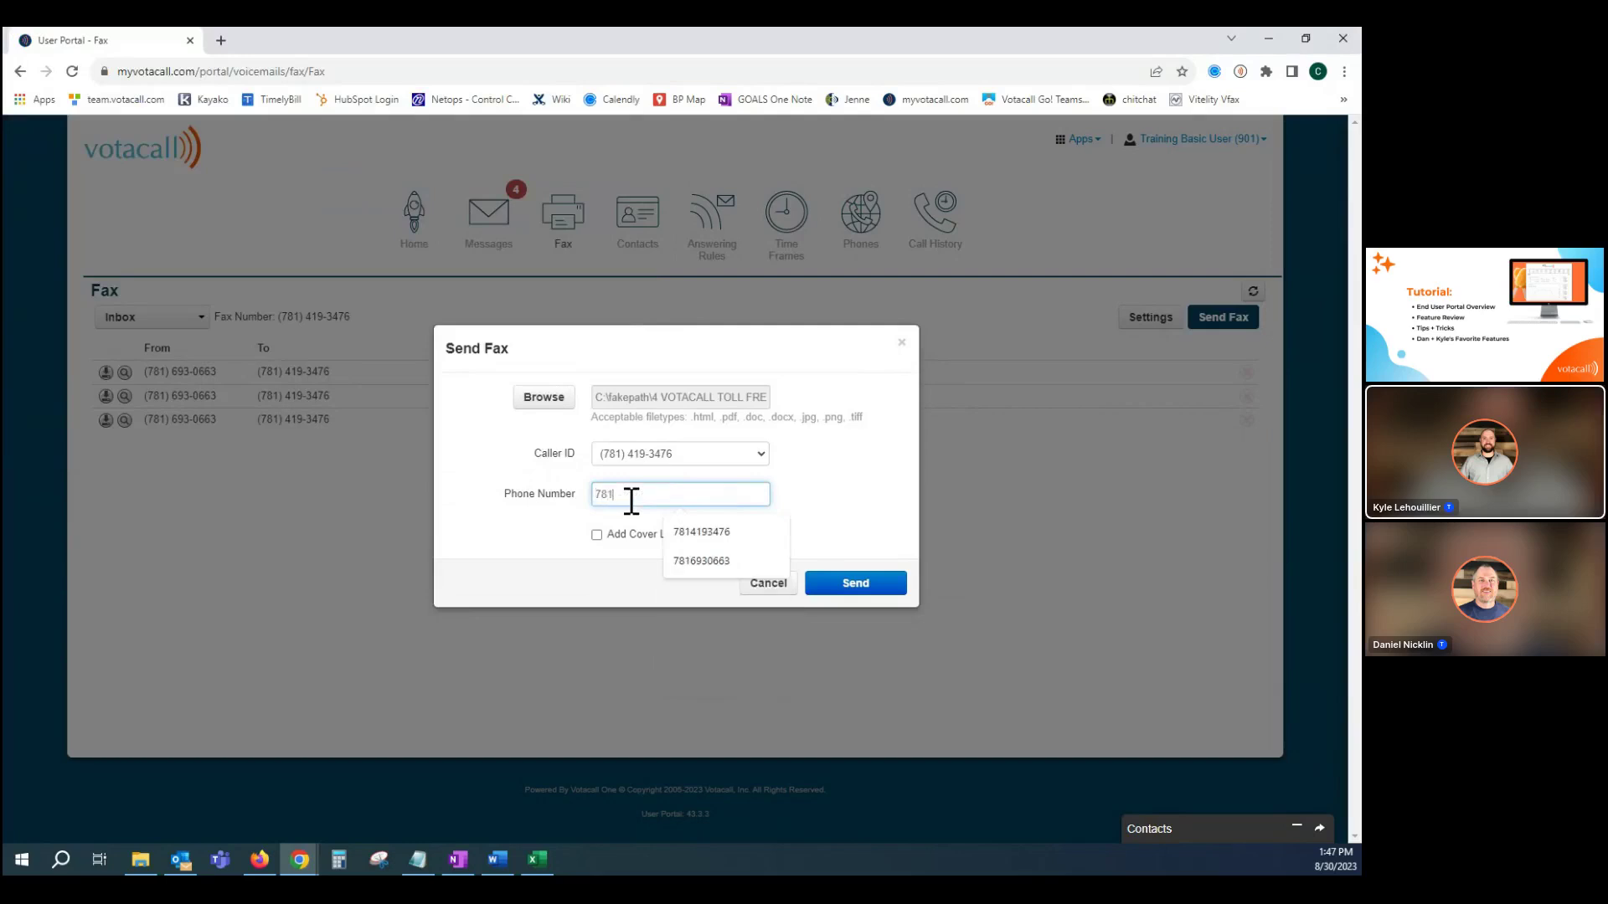
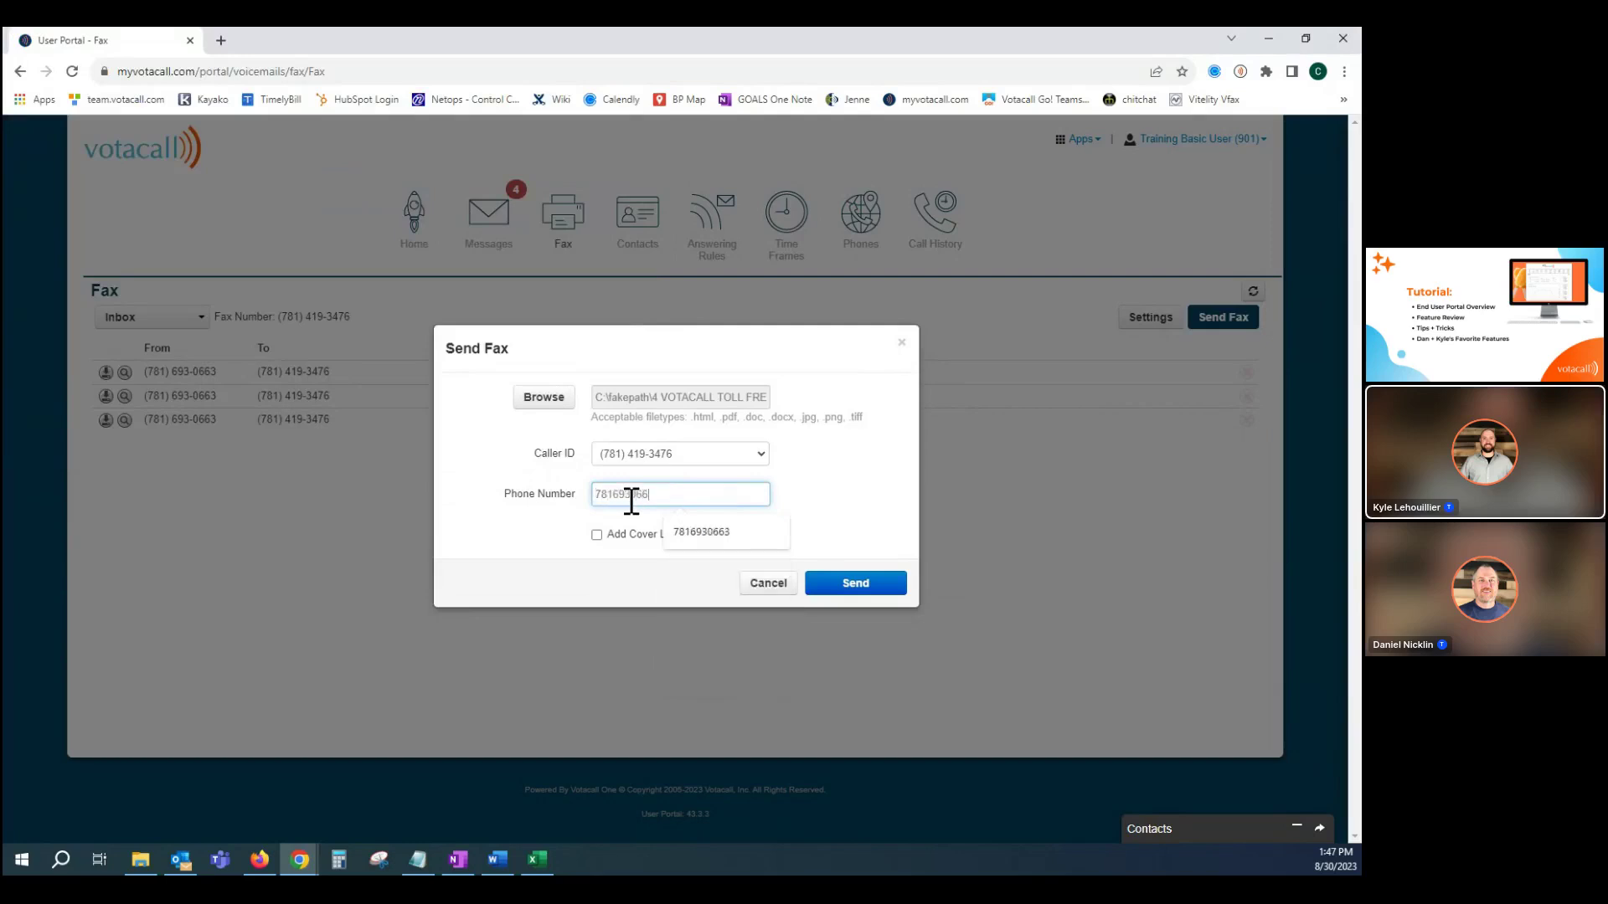
click(597, 534)
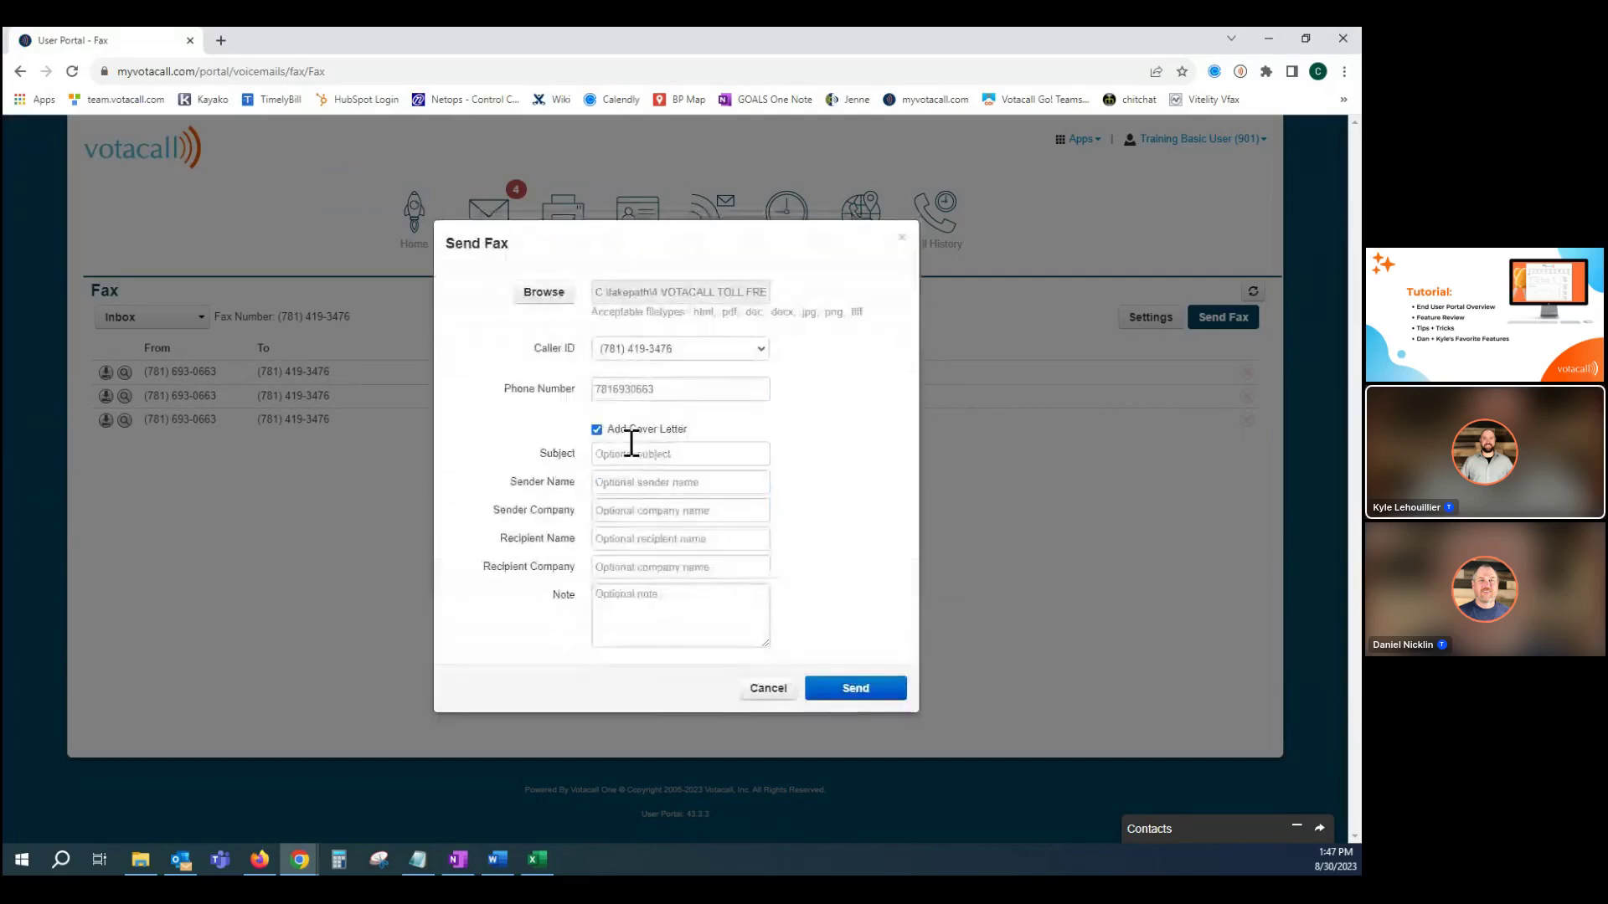
click(854, 697)
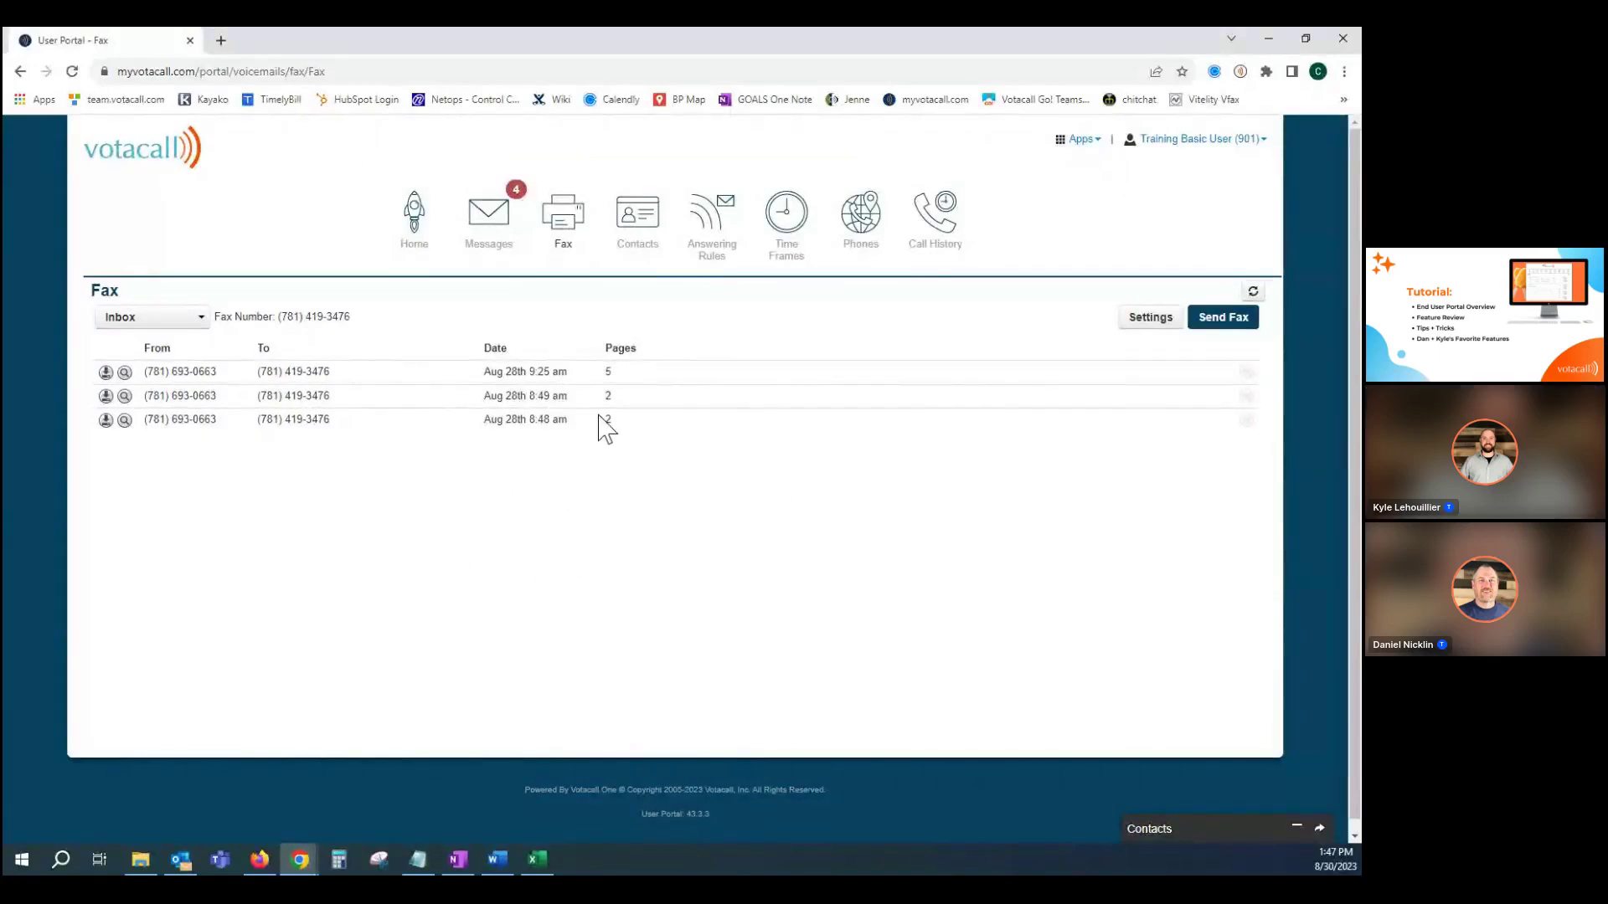
Open the Contacts directory, then open and cancel the Add Contact form.
click(637, 223)
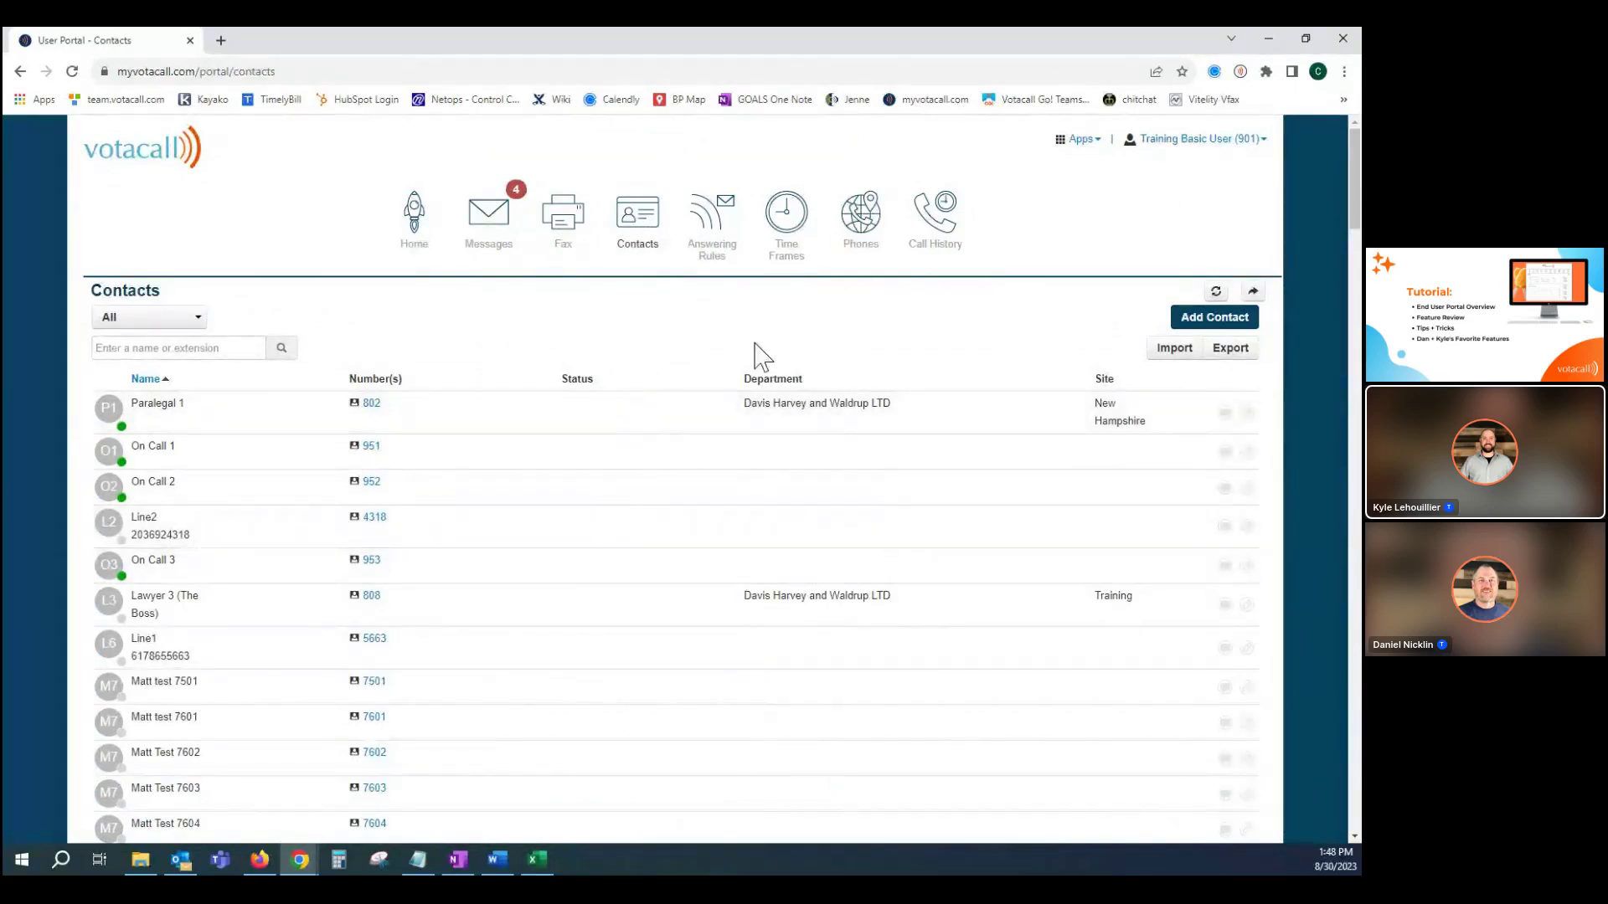
click(1206, 317)
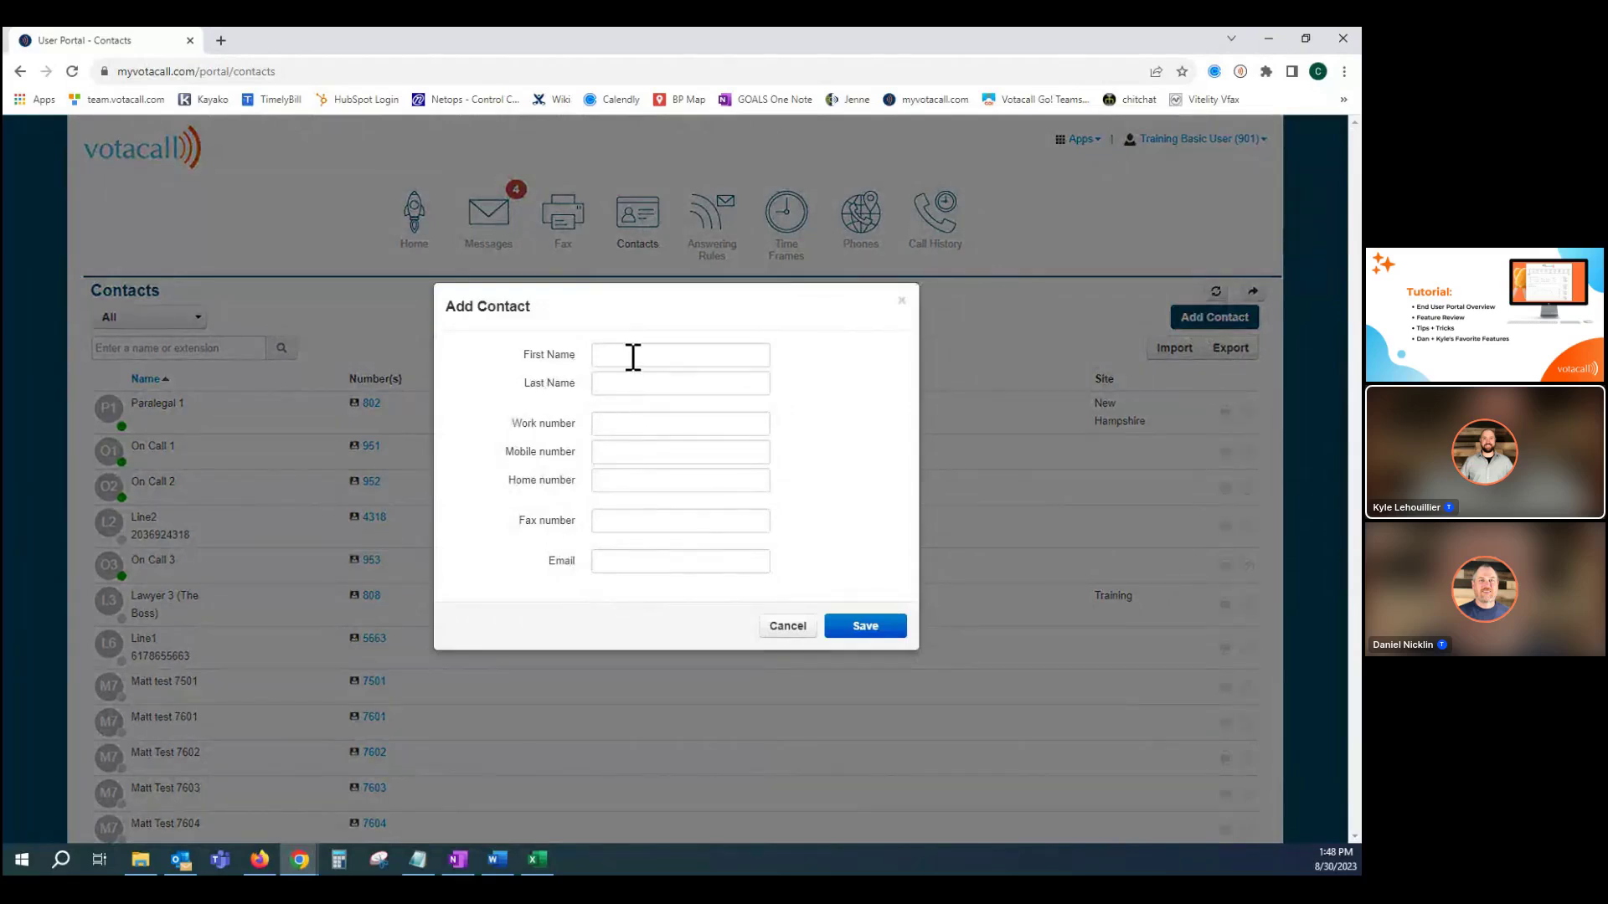
click(788, 630)
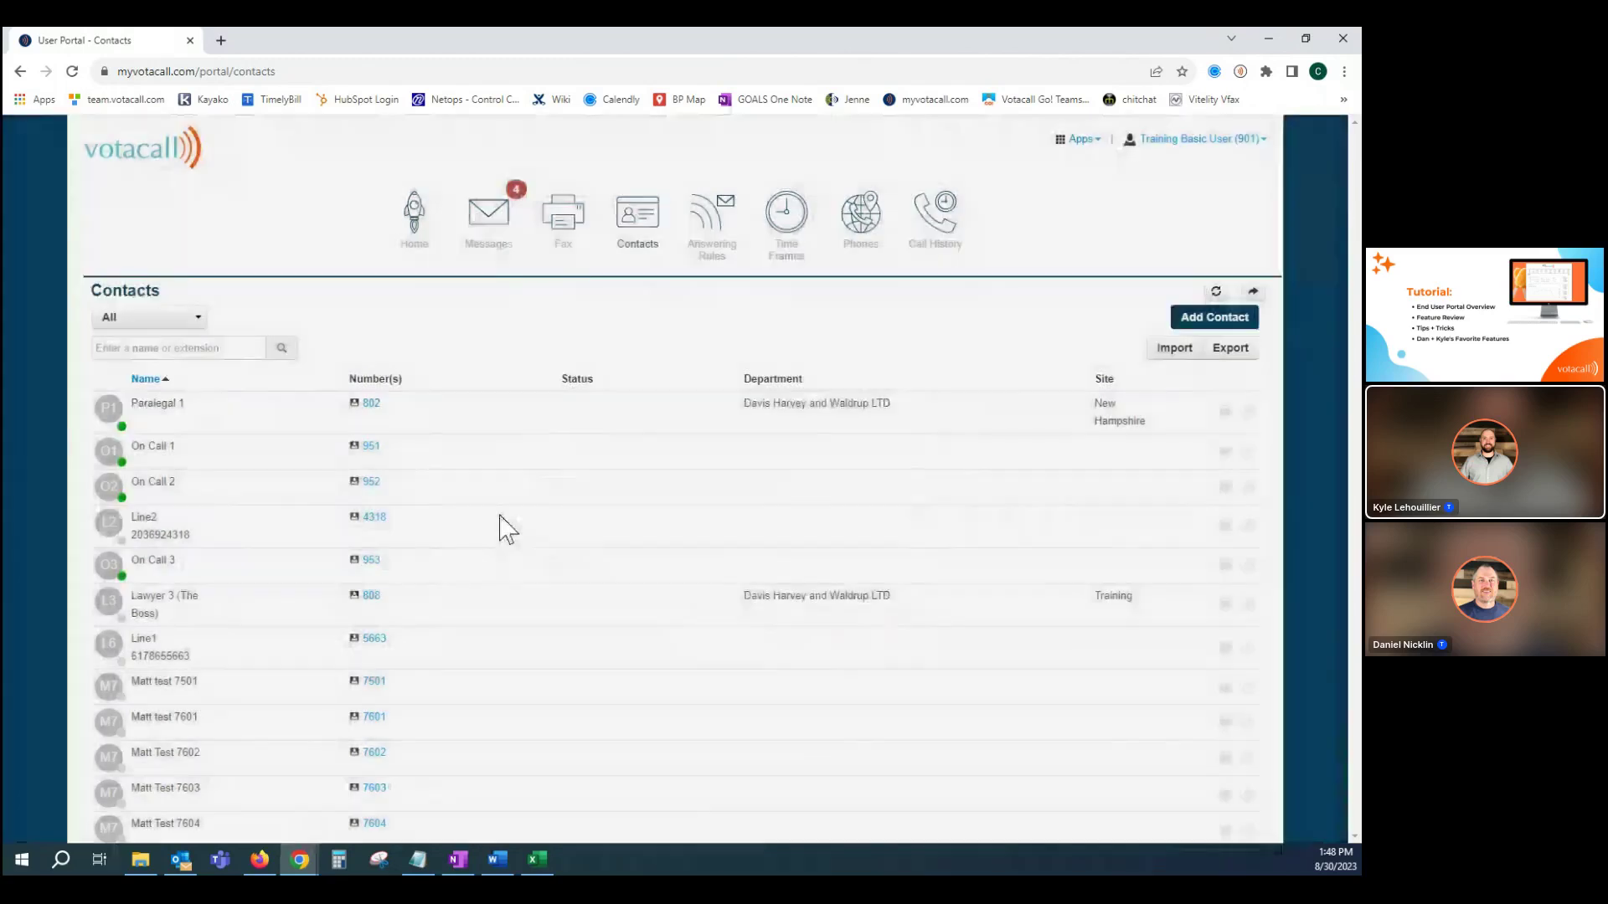
scroll(503, 528, down, 2)
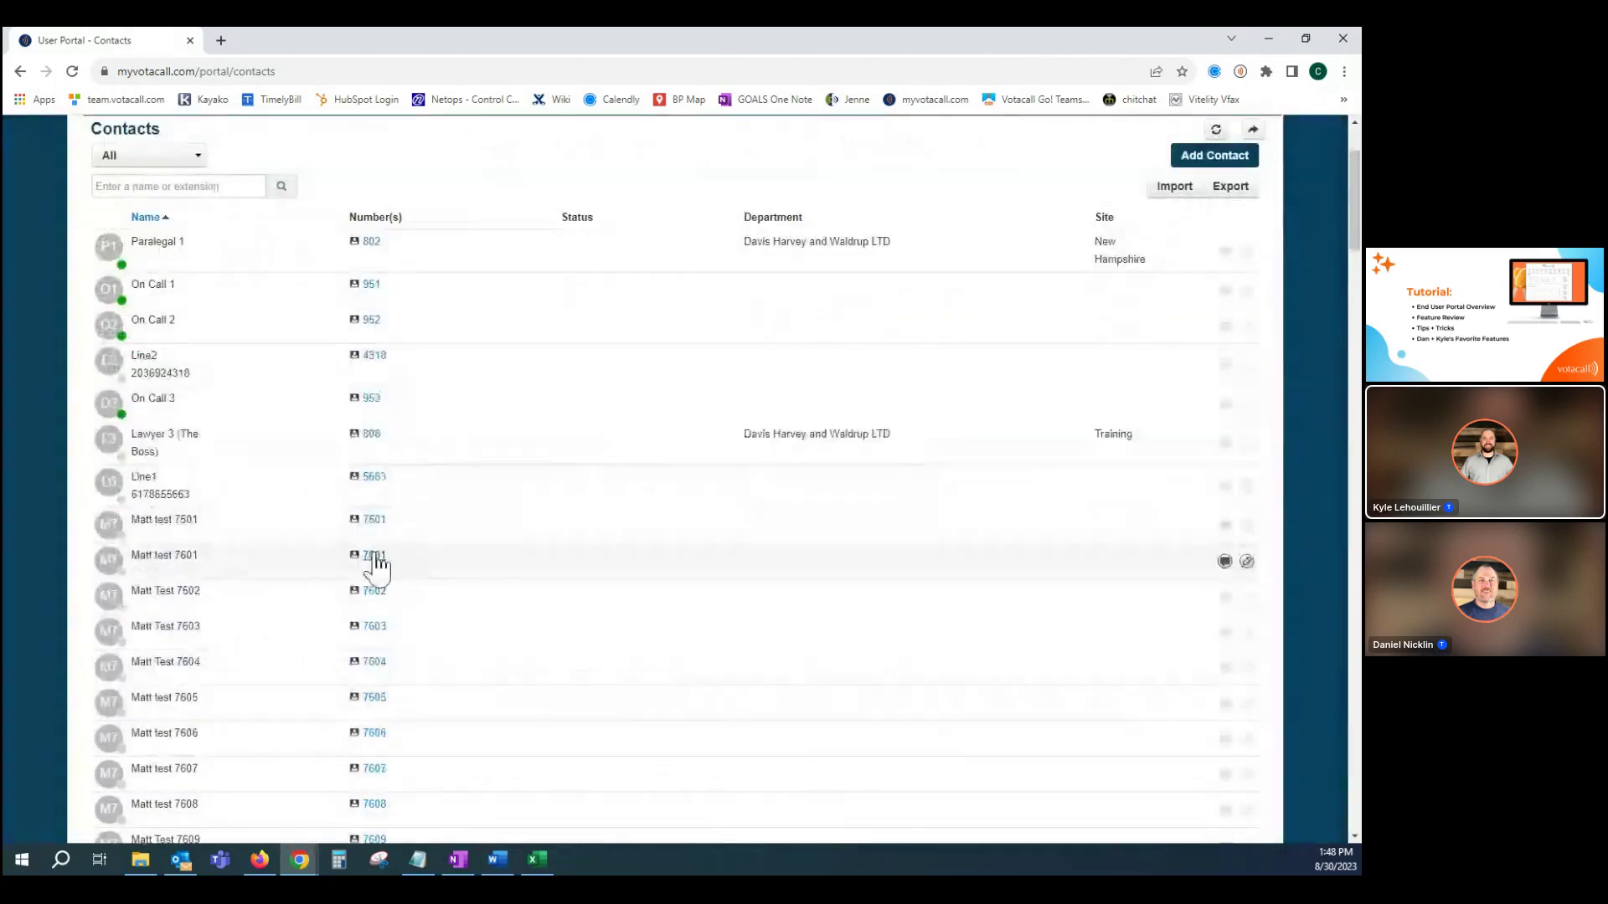
Start a call to extension 7601, check the available devices, then cancel the call.
click(374, 555)
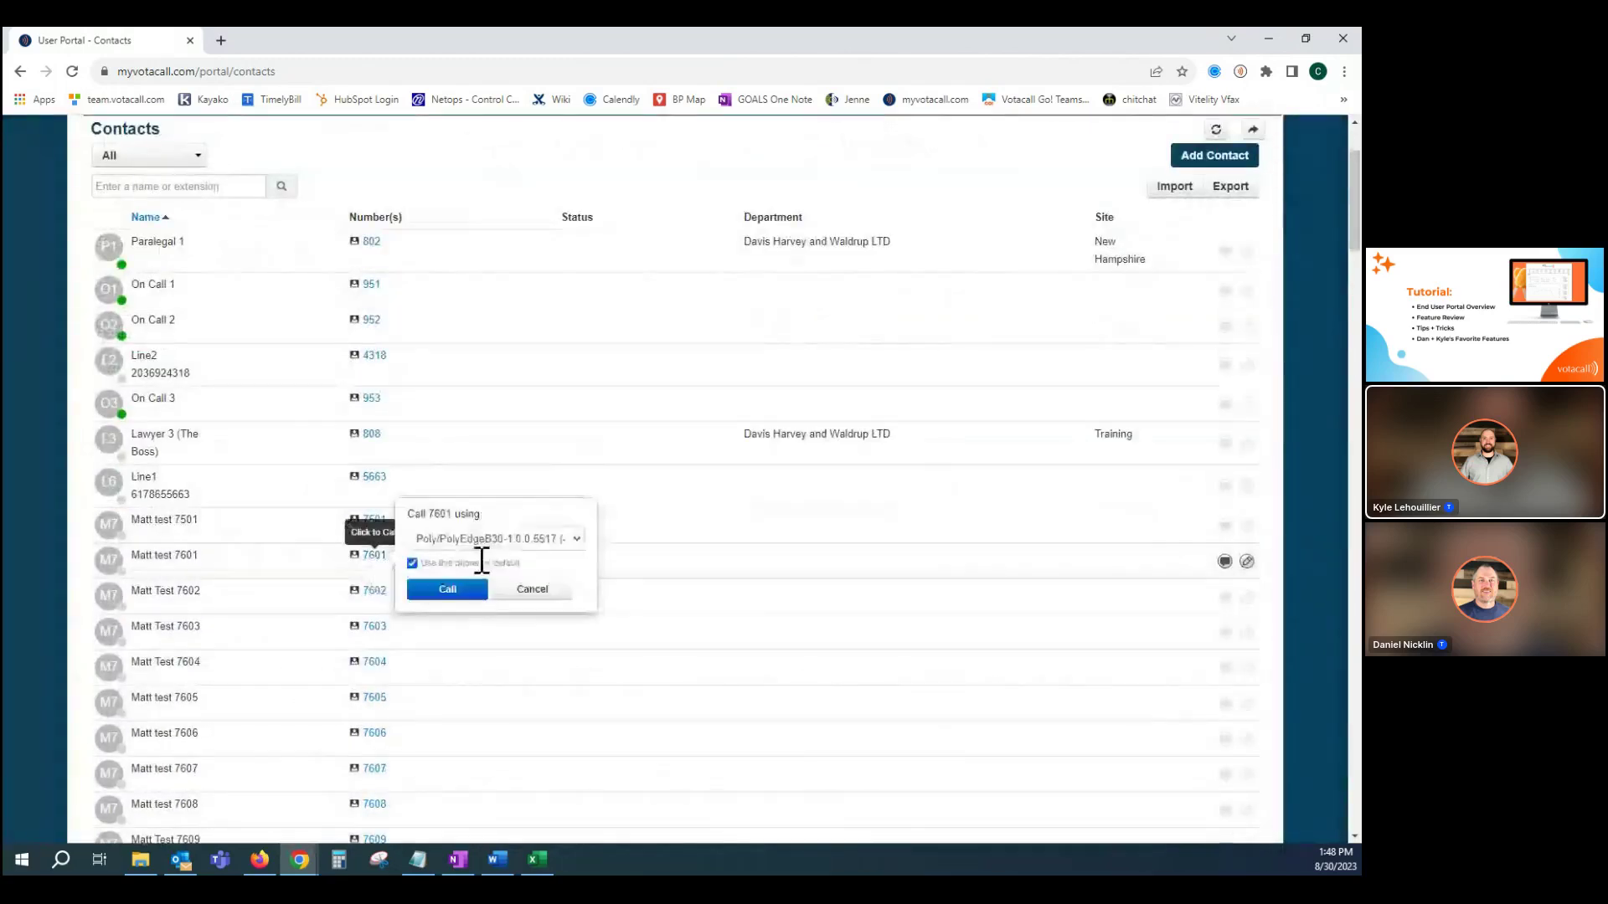
click(577, 542)
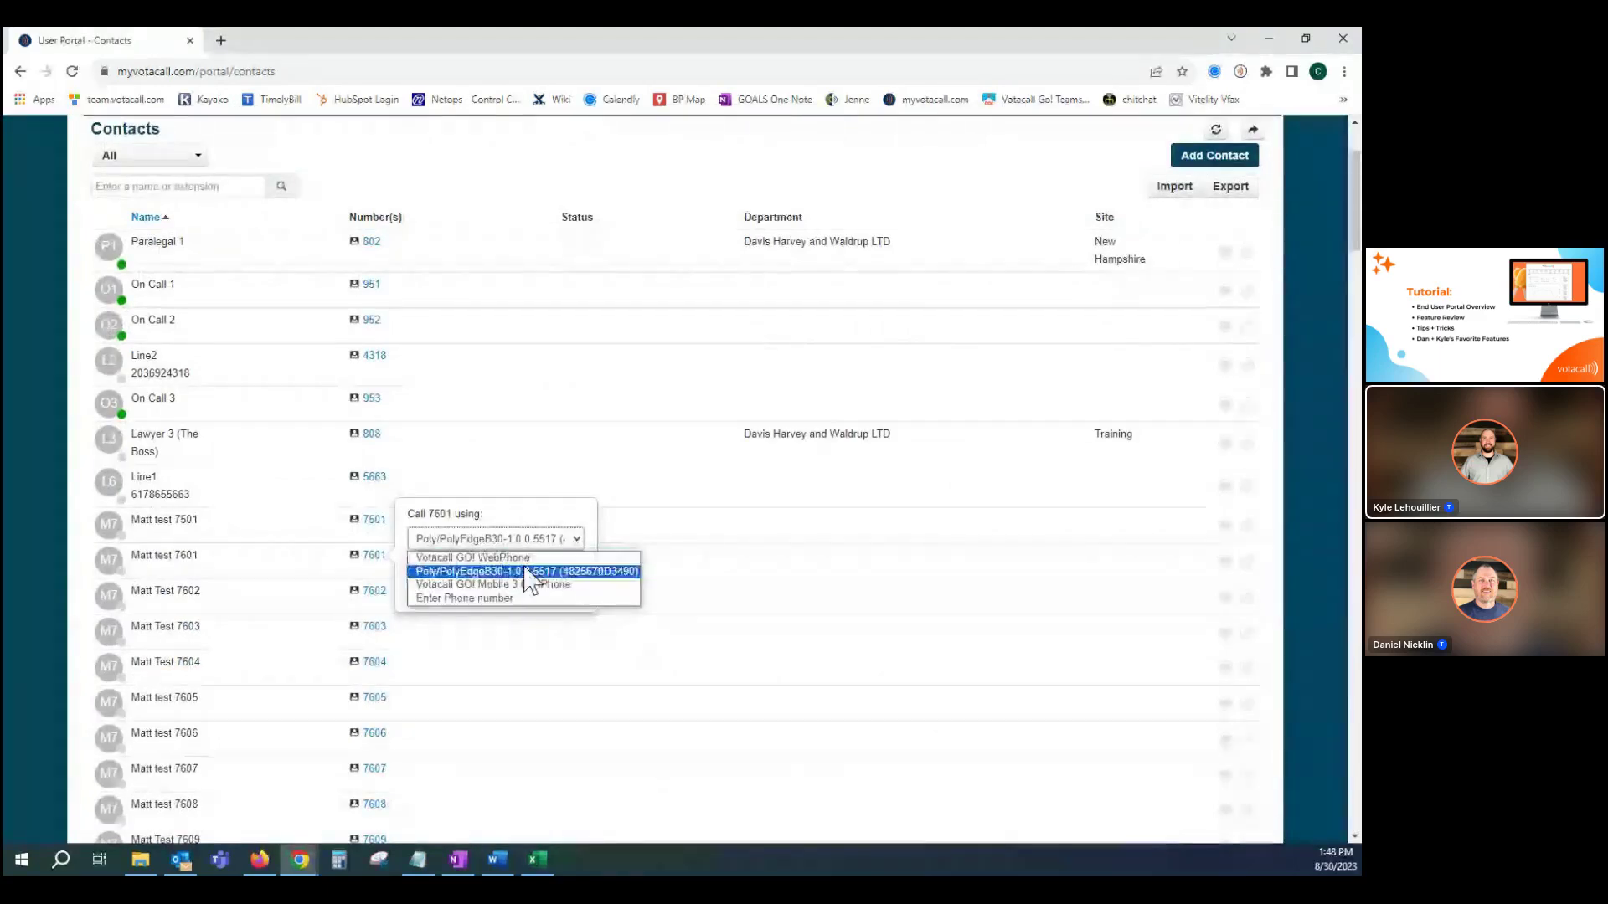
click(46, 436)
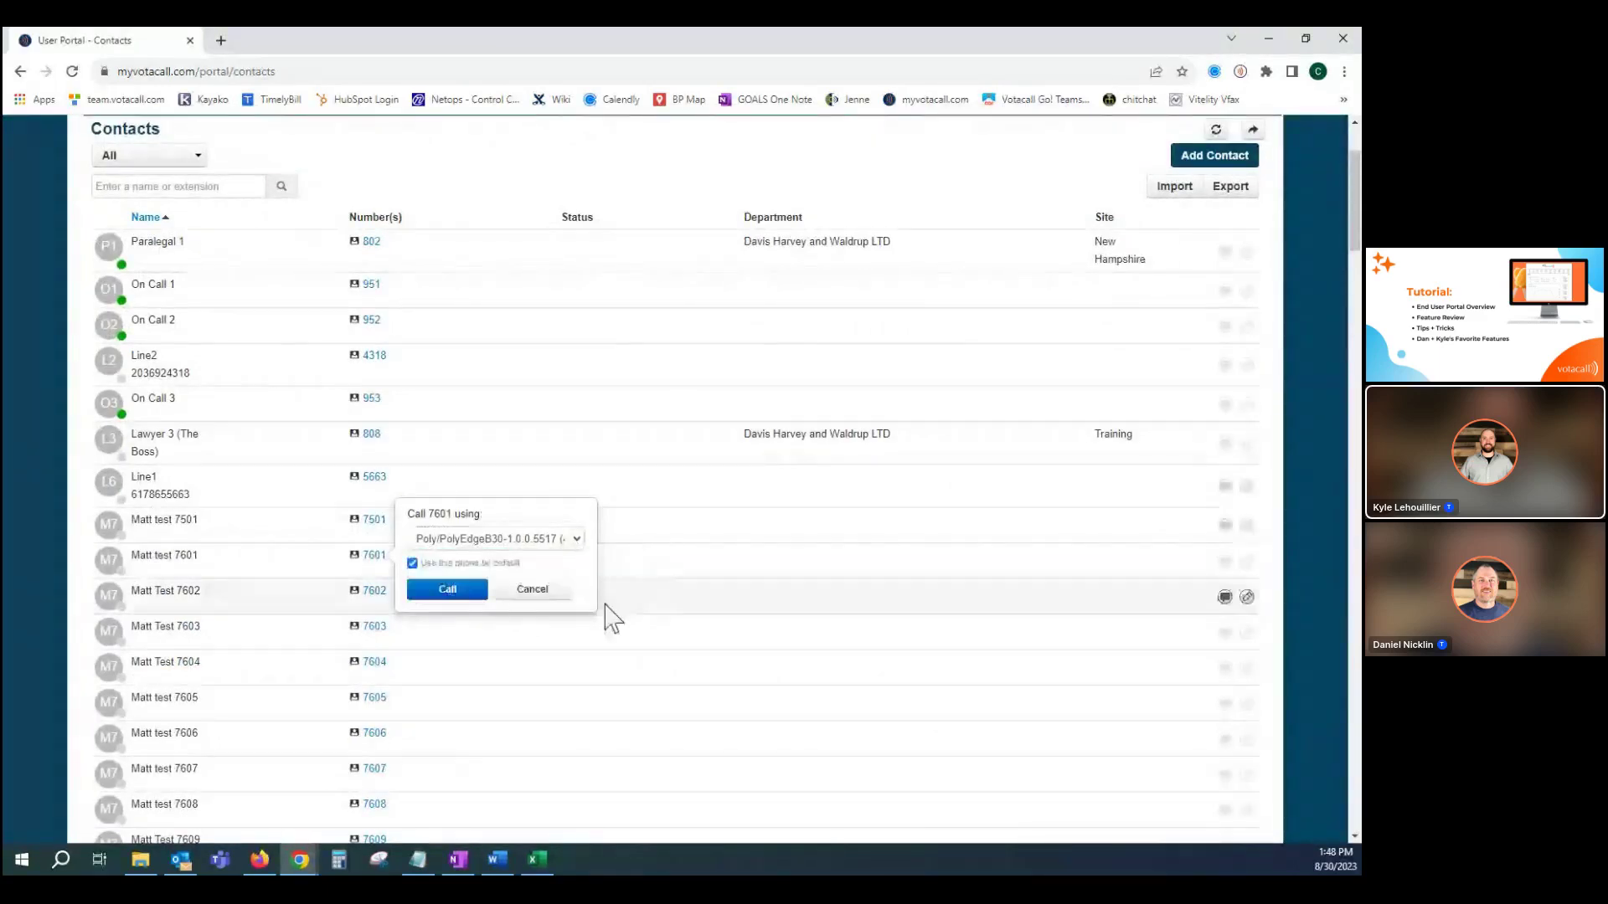
click(533, 586)
scroll(572, 589, up, 1)
scroll(574, 598, up, 3)
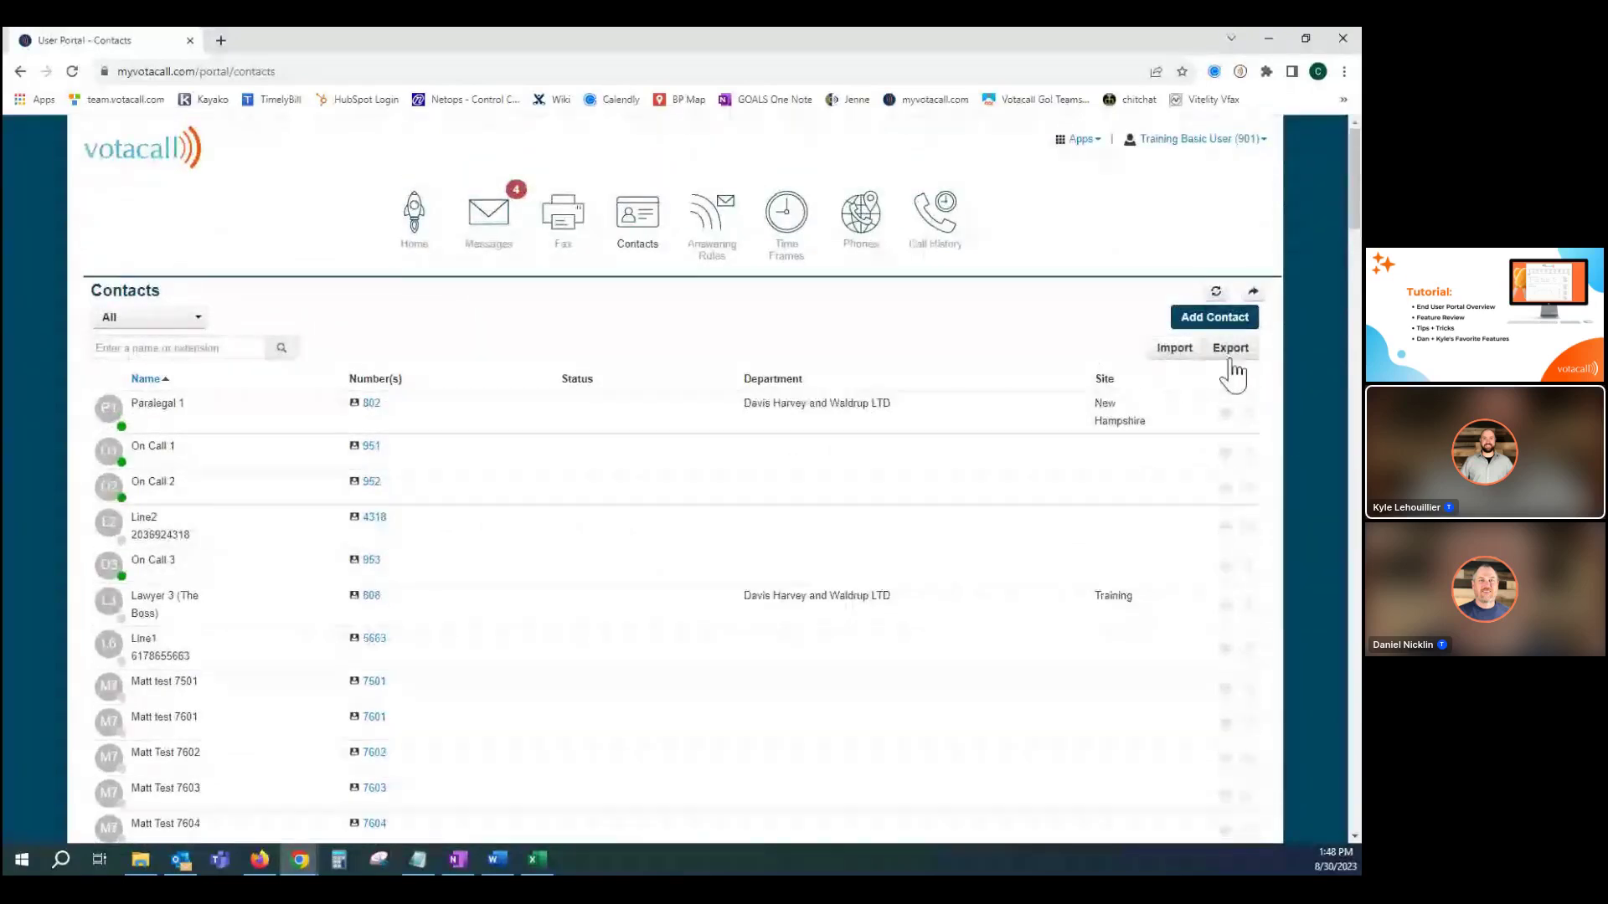
Try an extra simultaneous-ring number with a 10-second delay on the Default rule, then cancel.
click(714, 237)
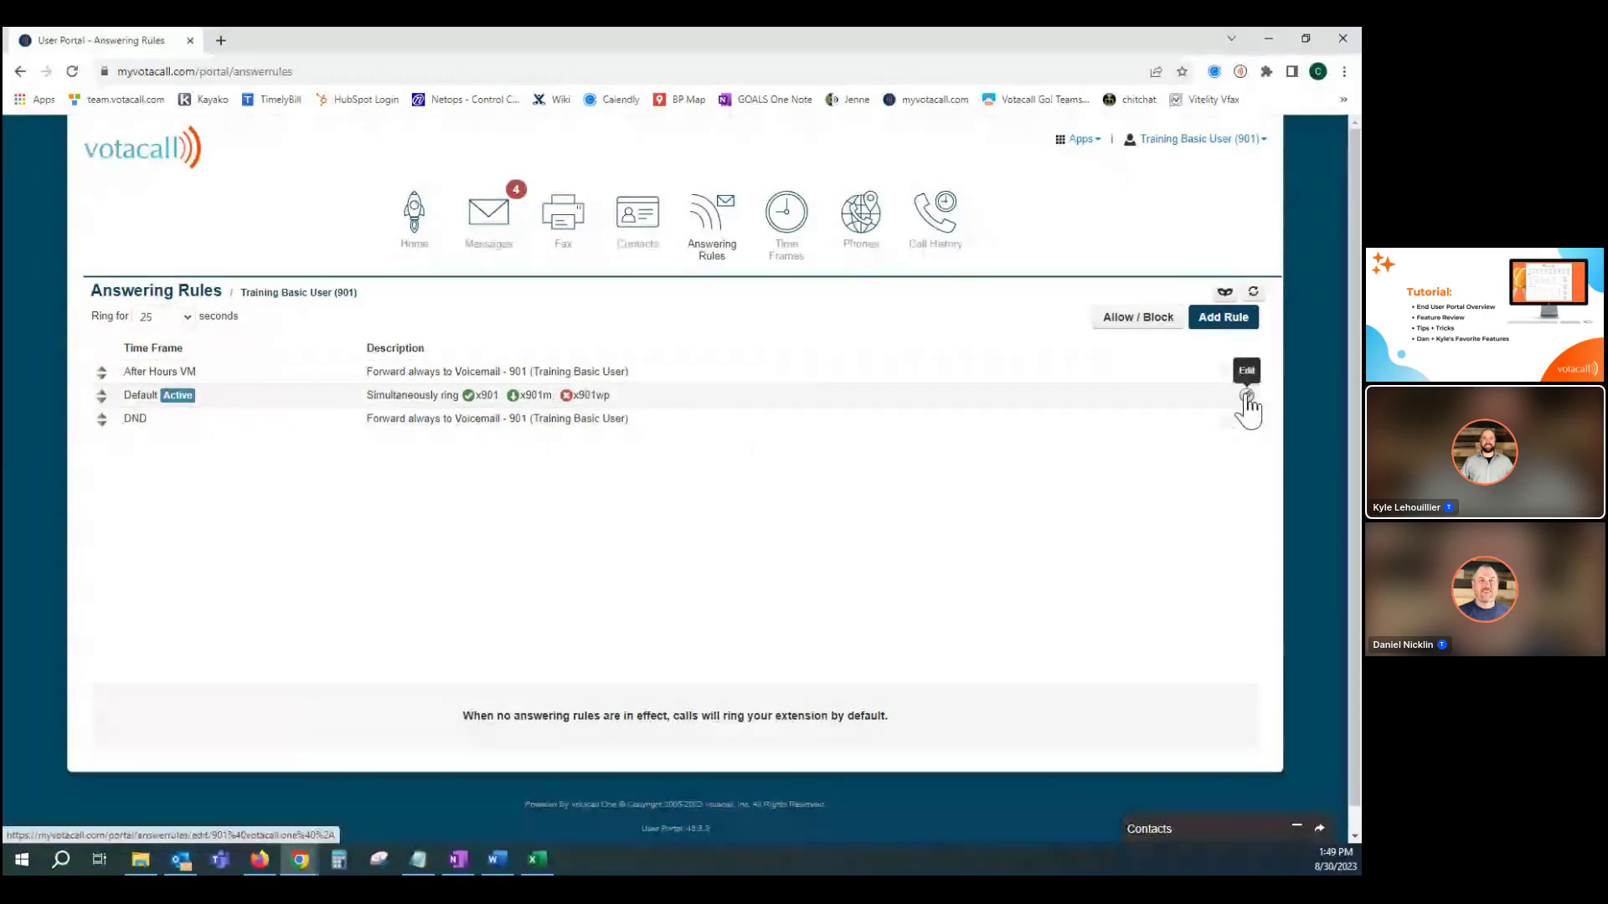
click(1247, 395)
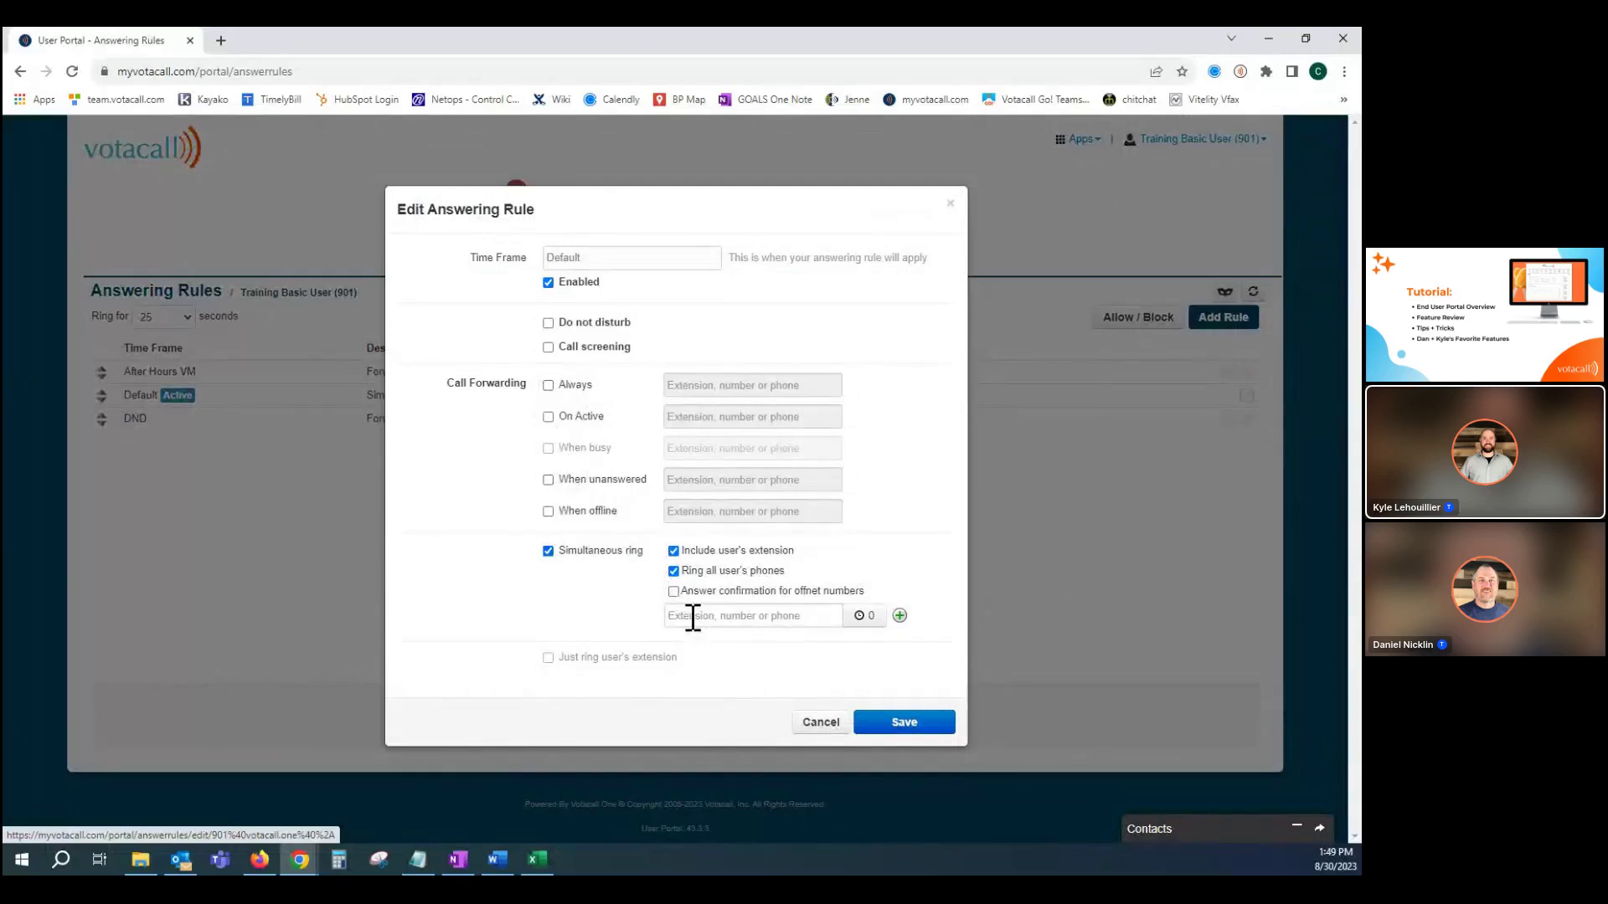
click(691, 618)
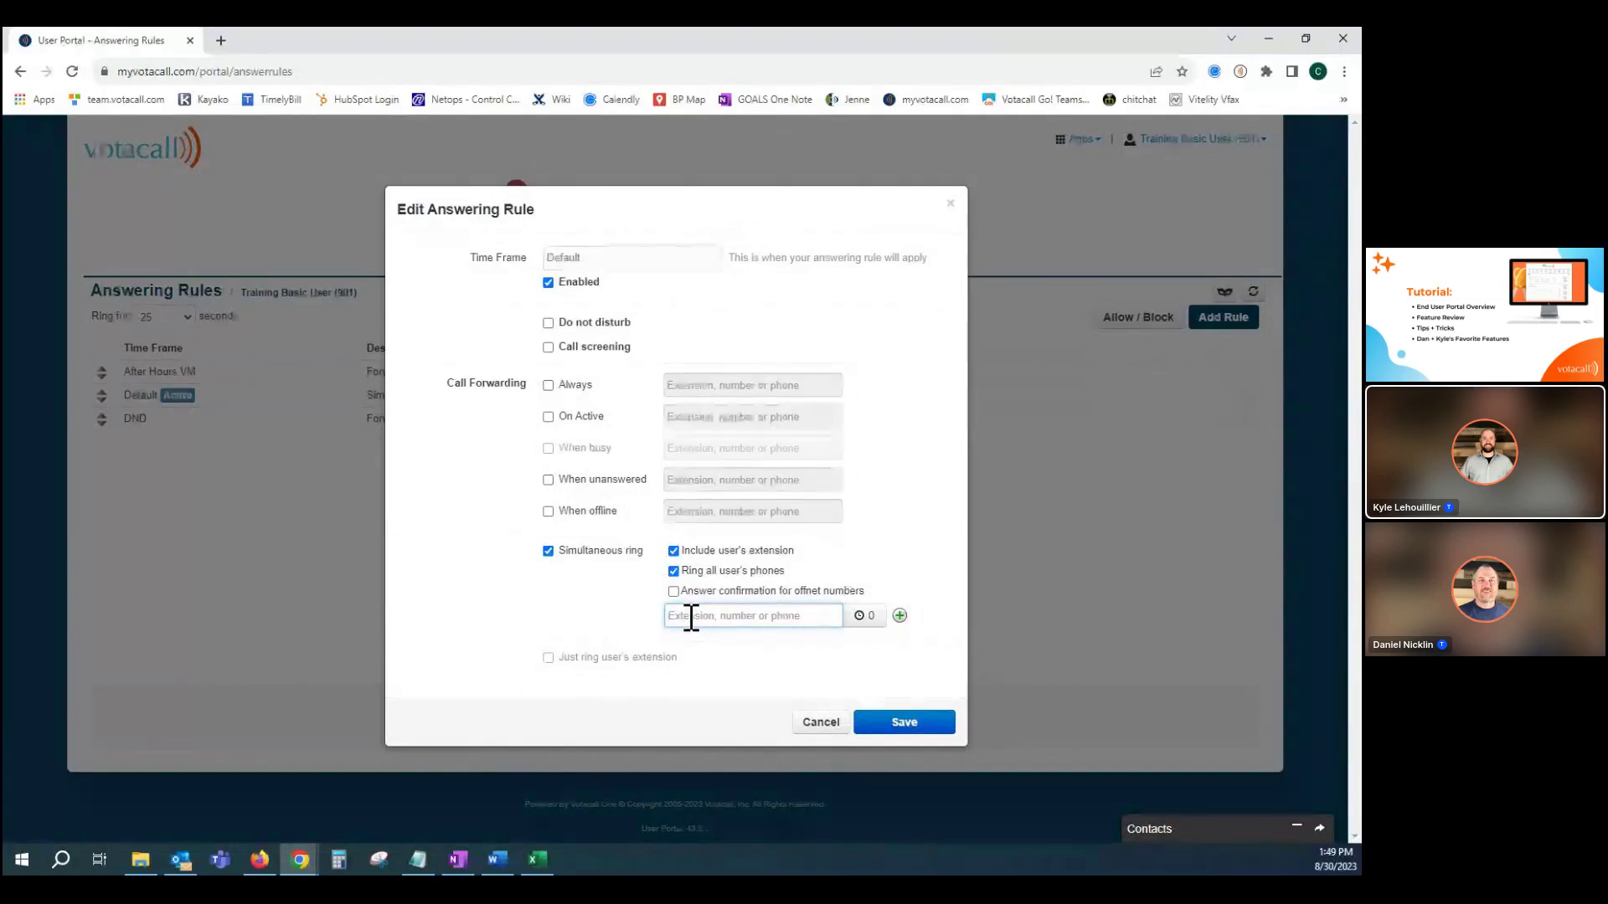
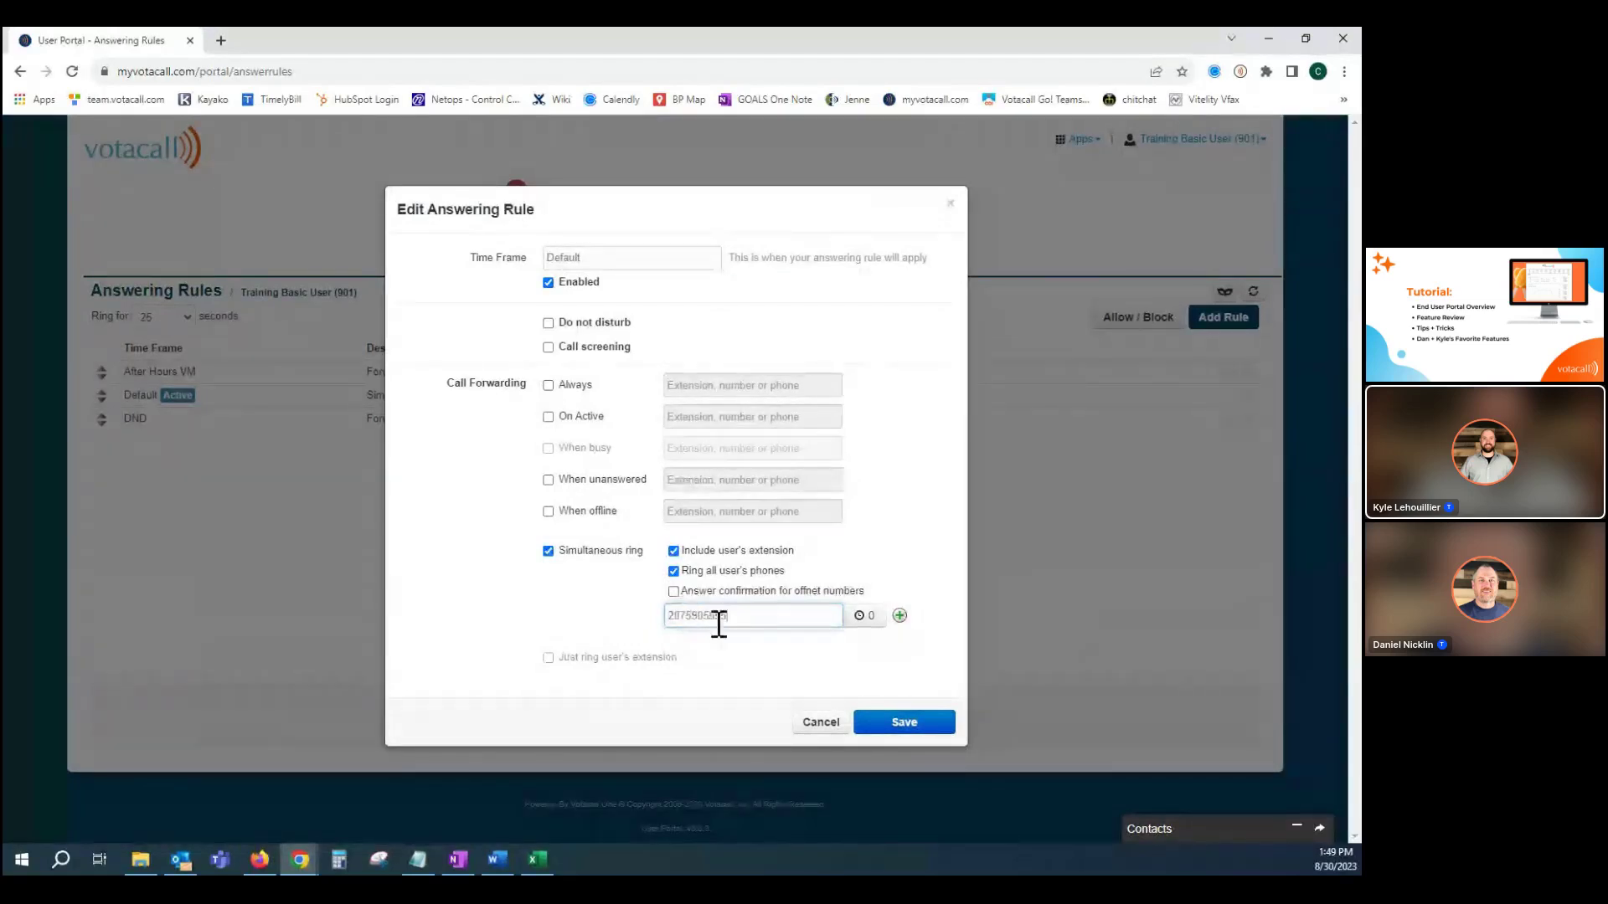
click(862, 617)
drag(826, 654, 826, 624)
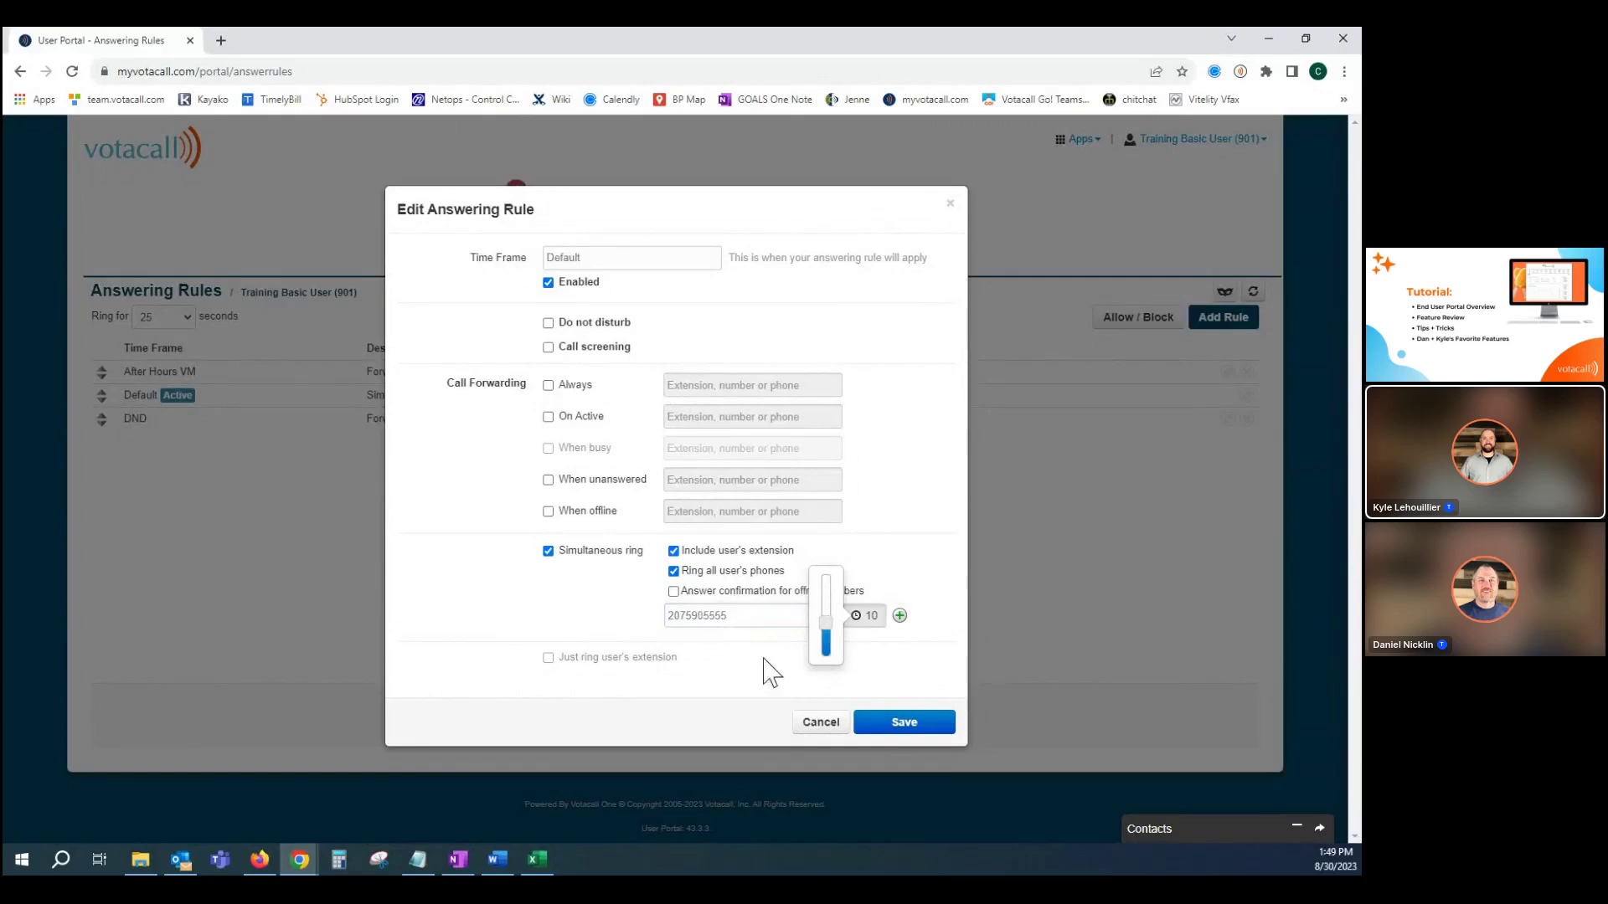
click(824, 735)
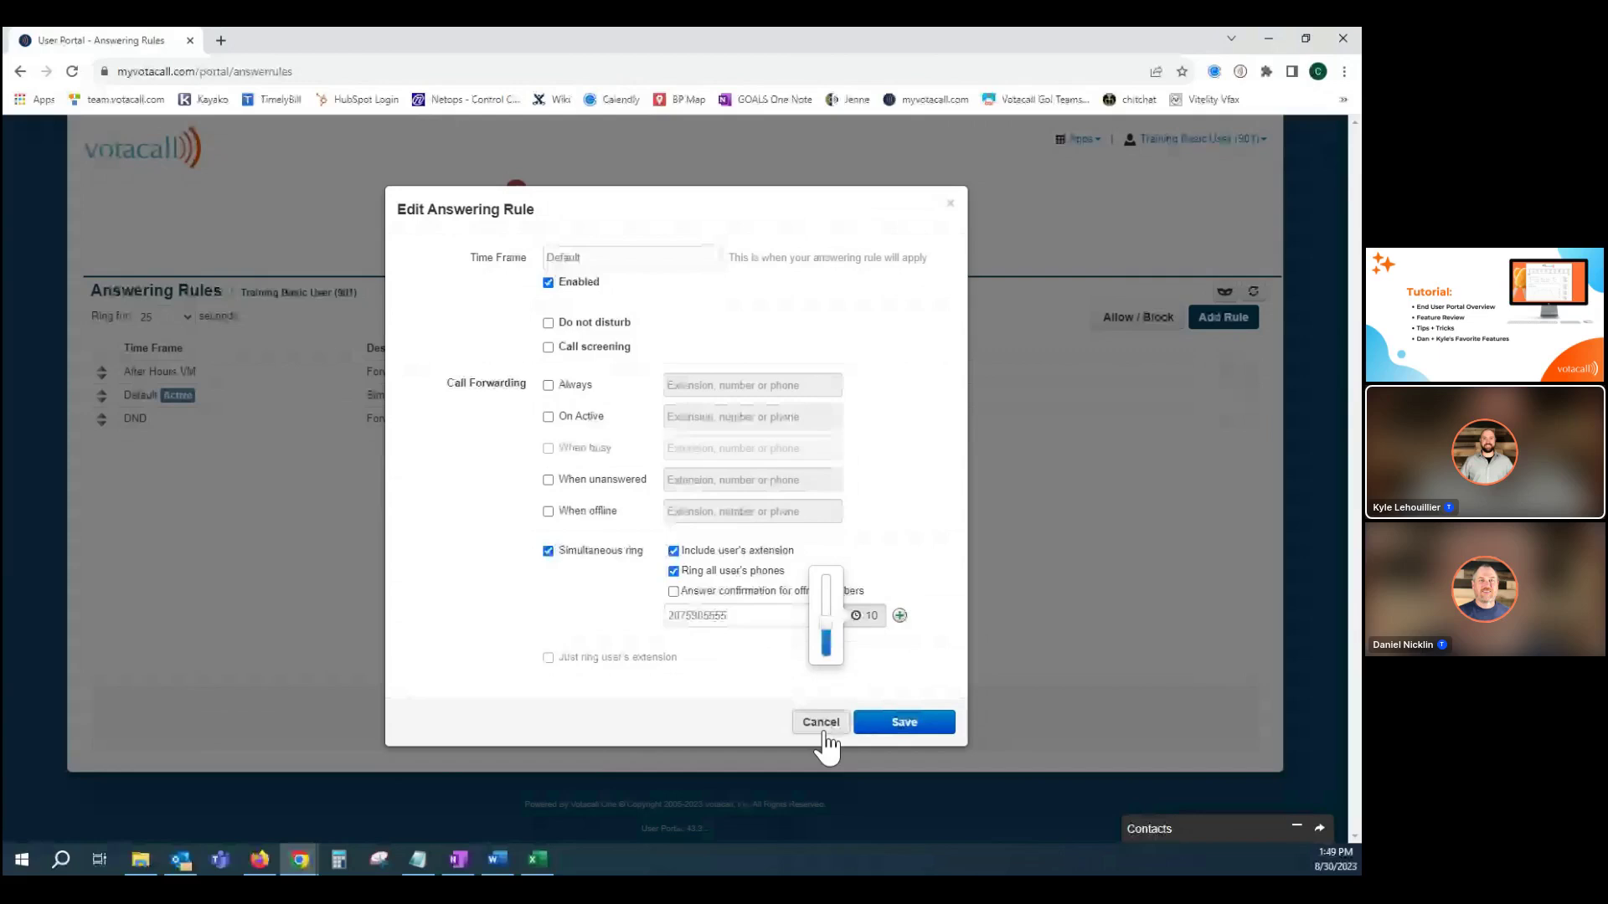
click(823, 723)
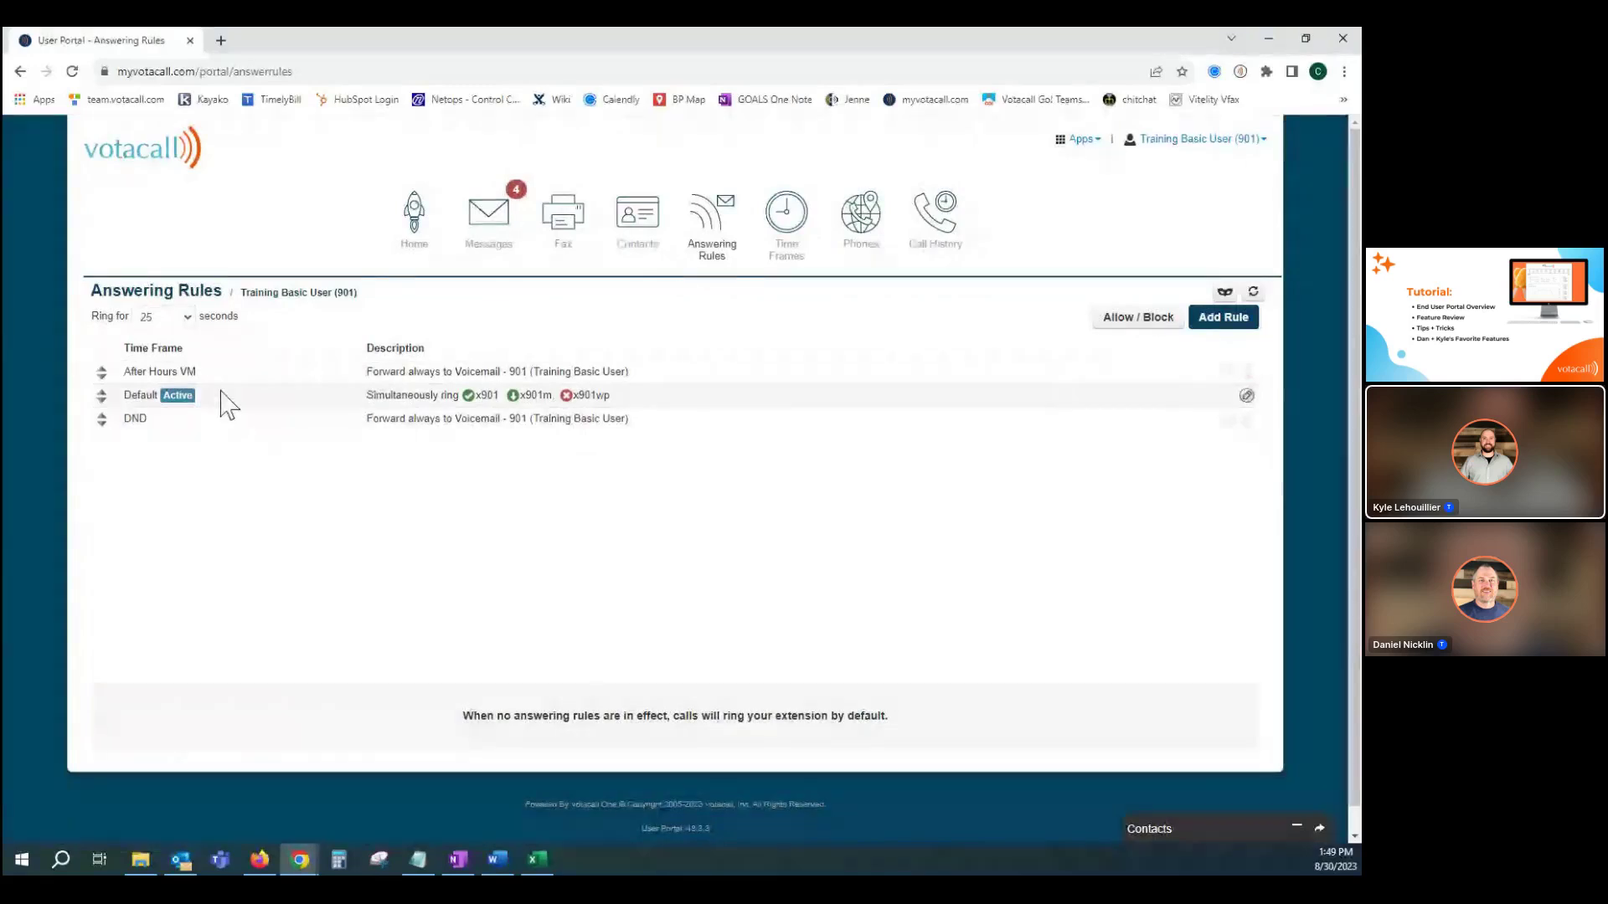
Review the After Hours VM and DND time frames on the Time Frames page without changing them.
click(791, 224)
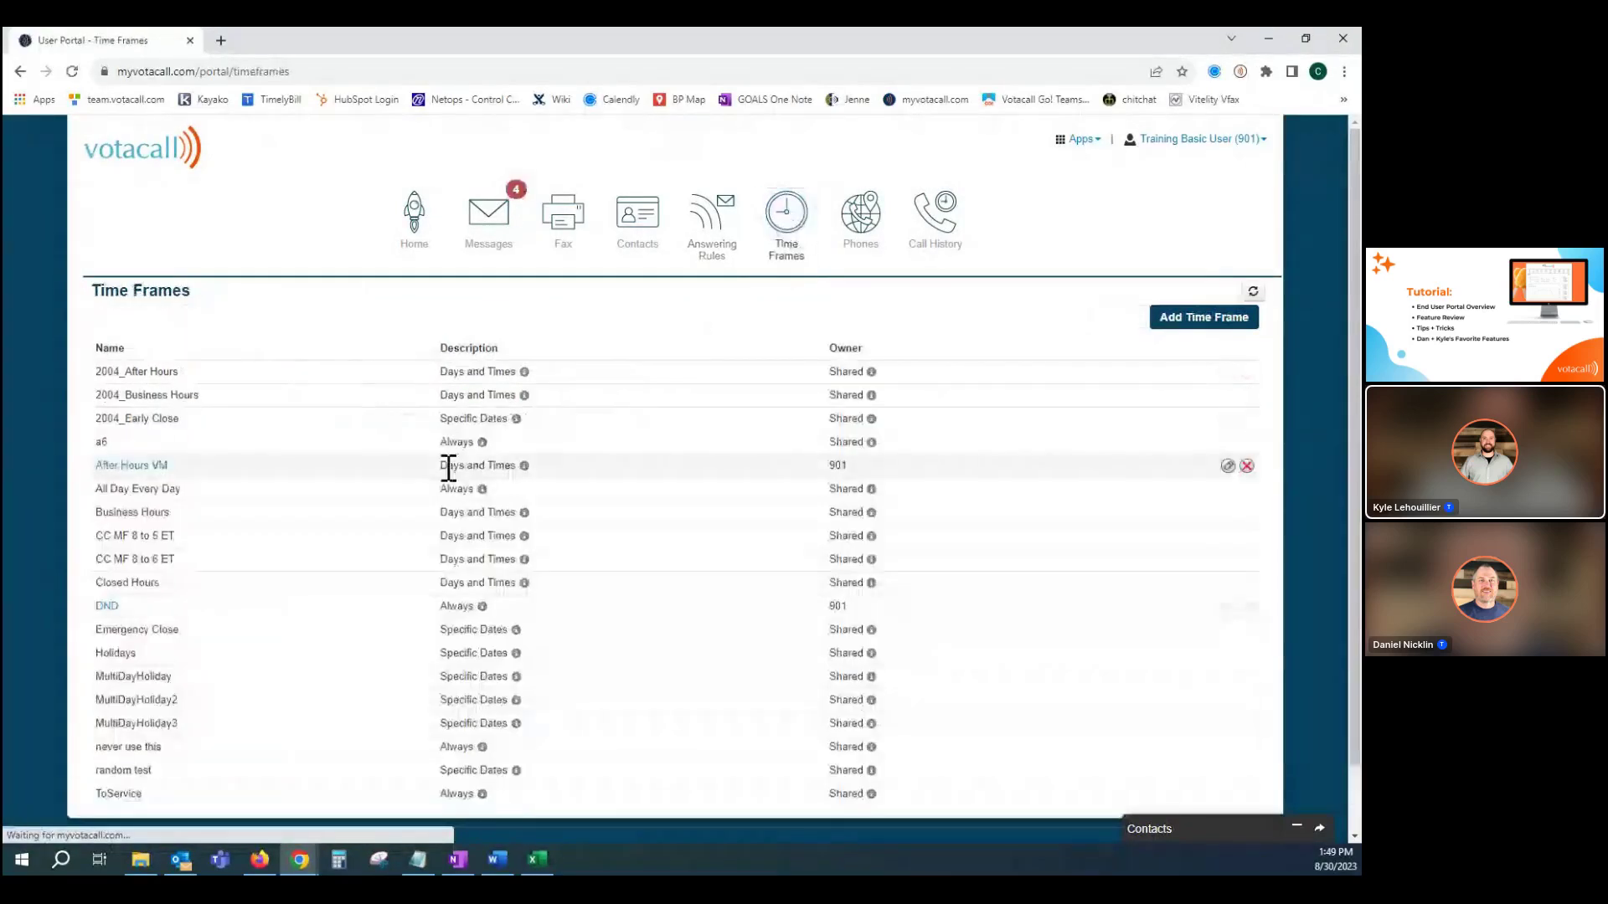
scroll(469, 436, down, 2)
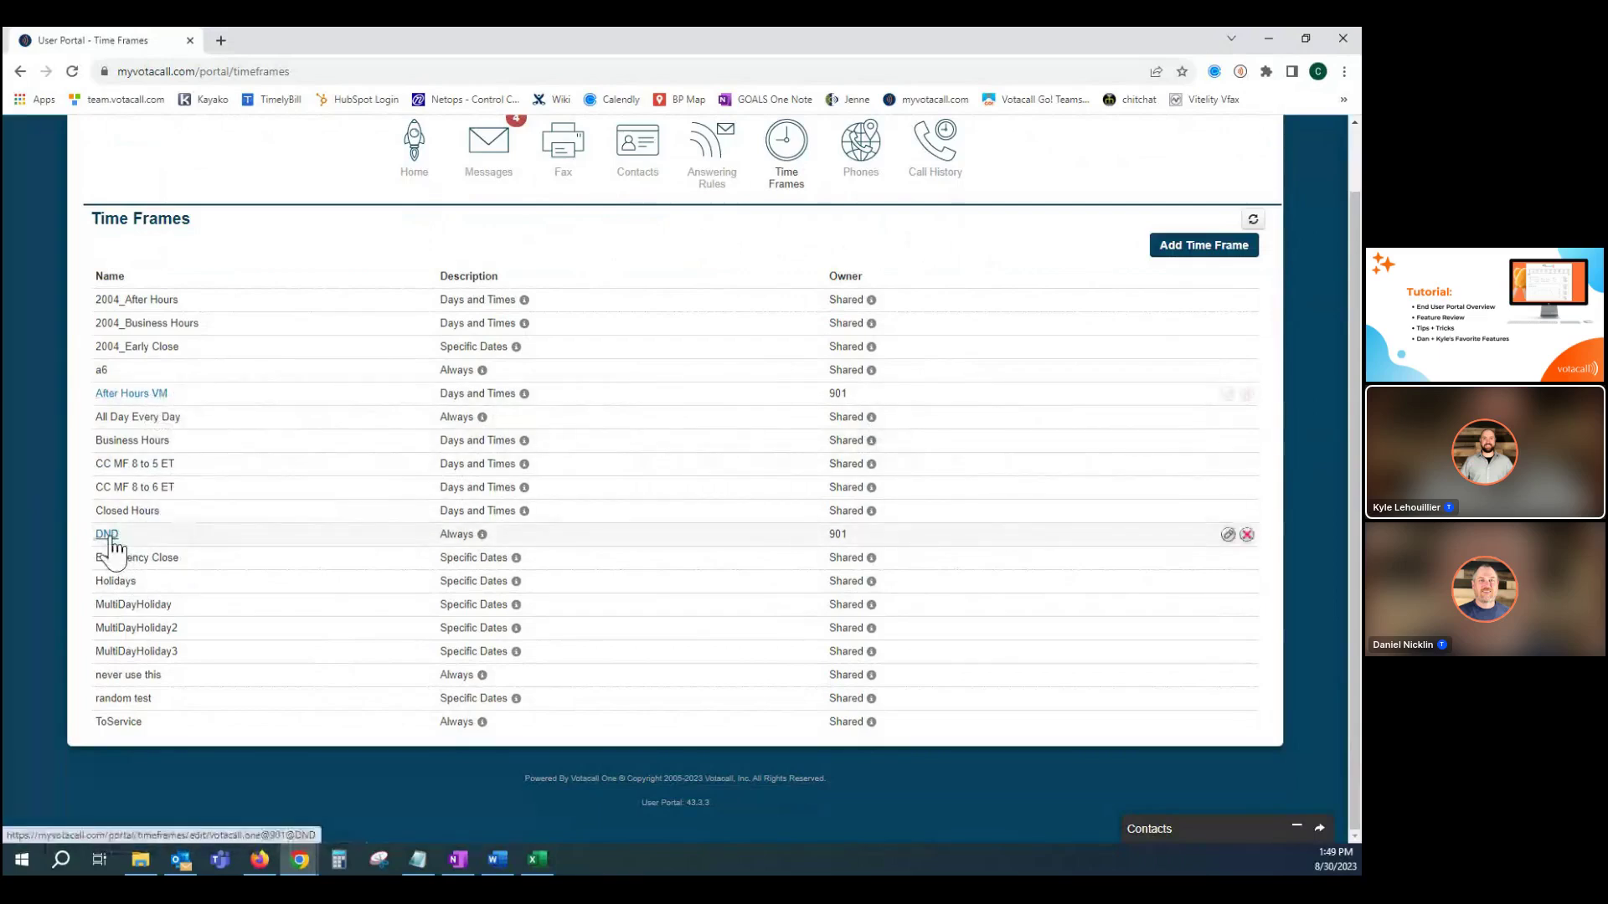
click(131, 394)
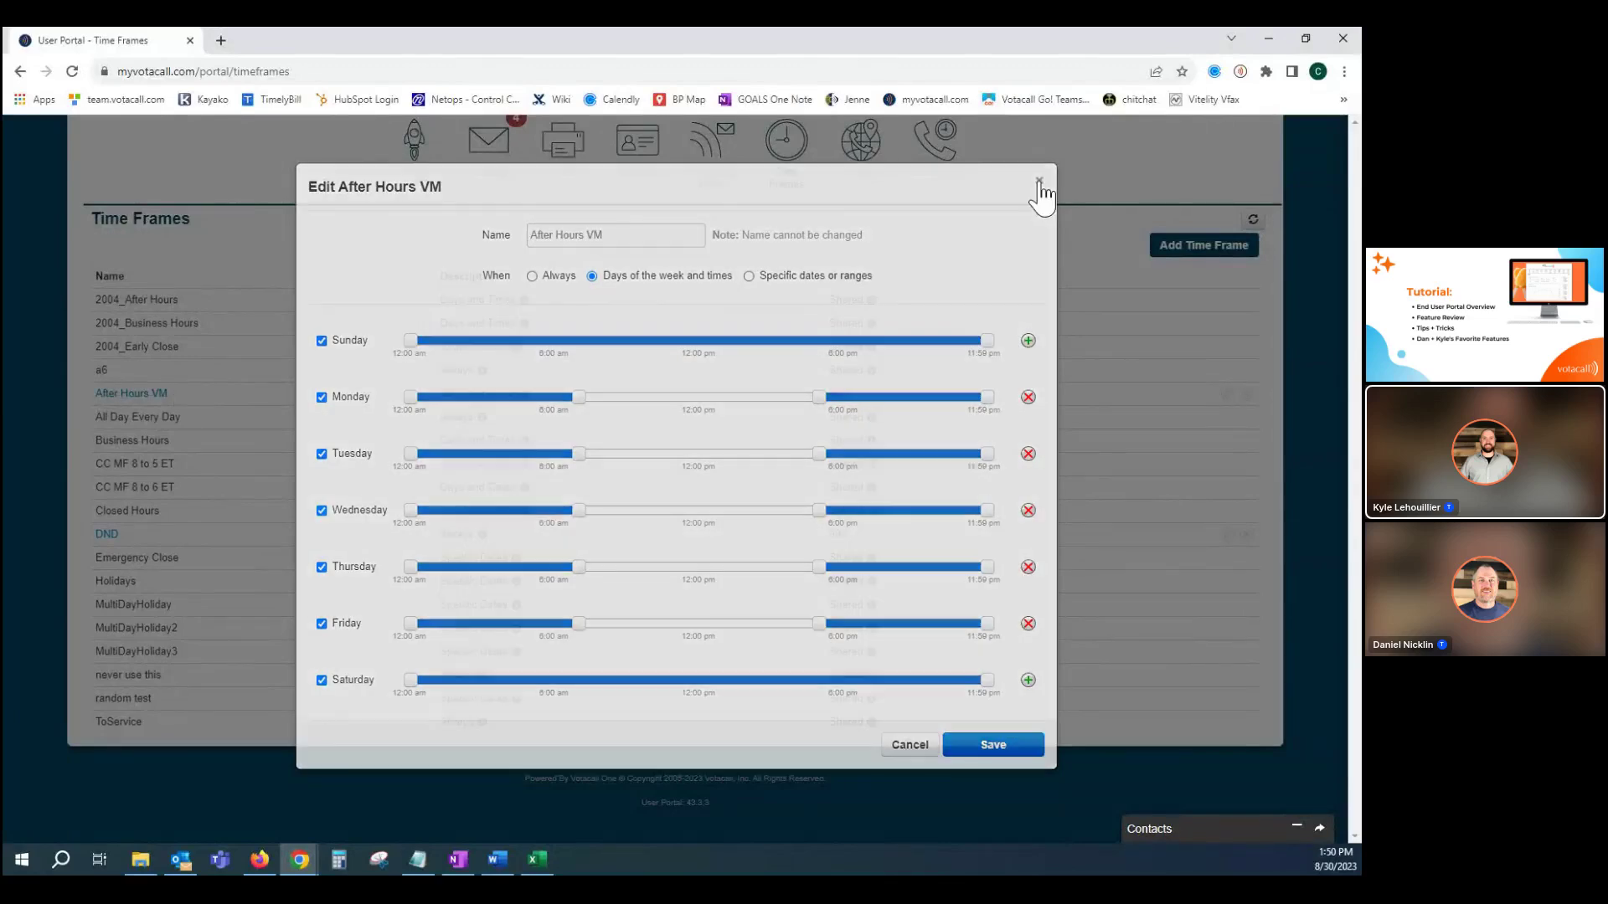
click(1038, 182)
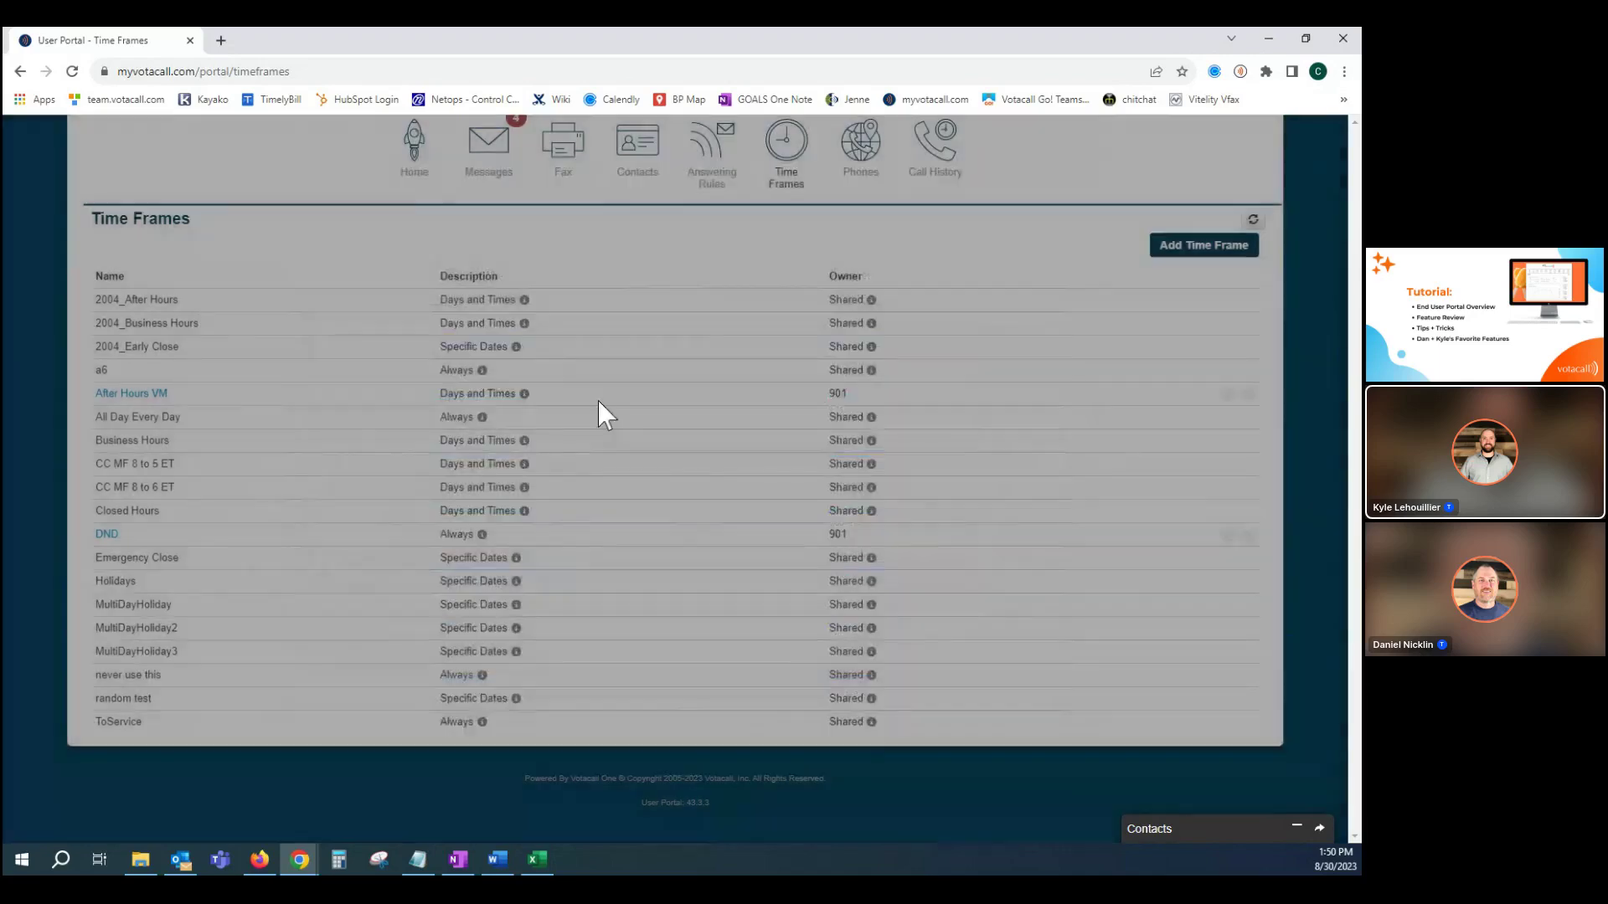
click(108, 536)
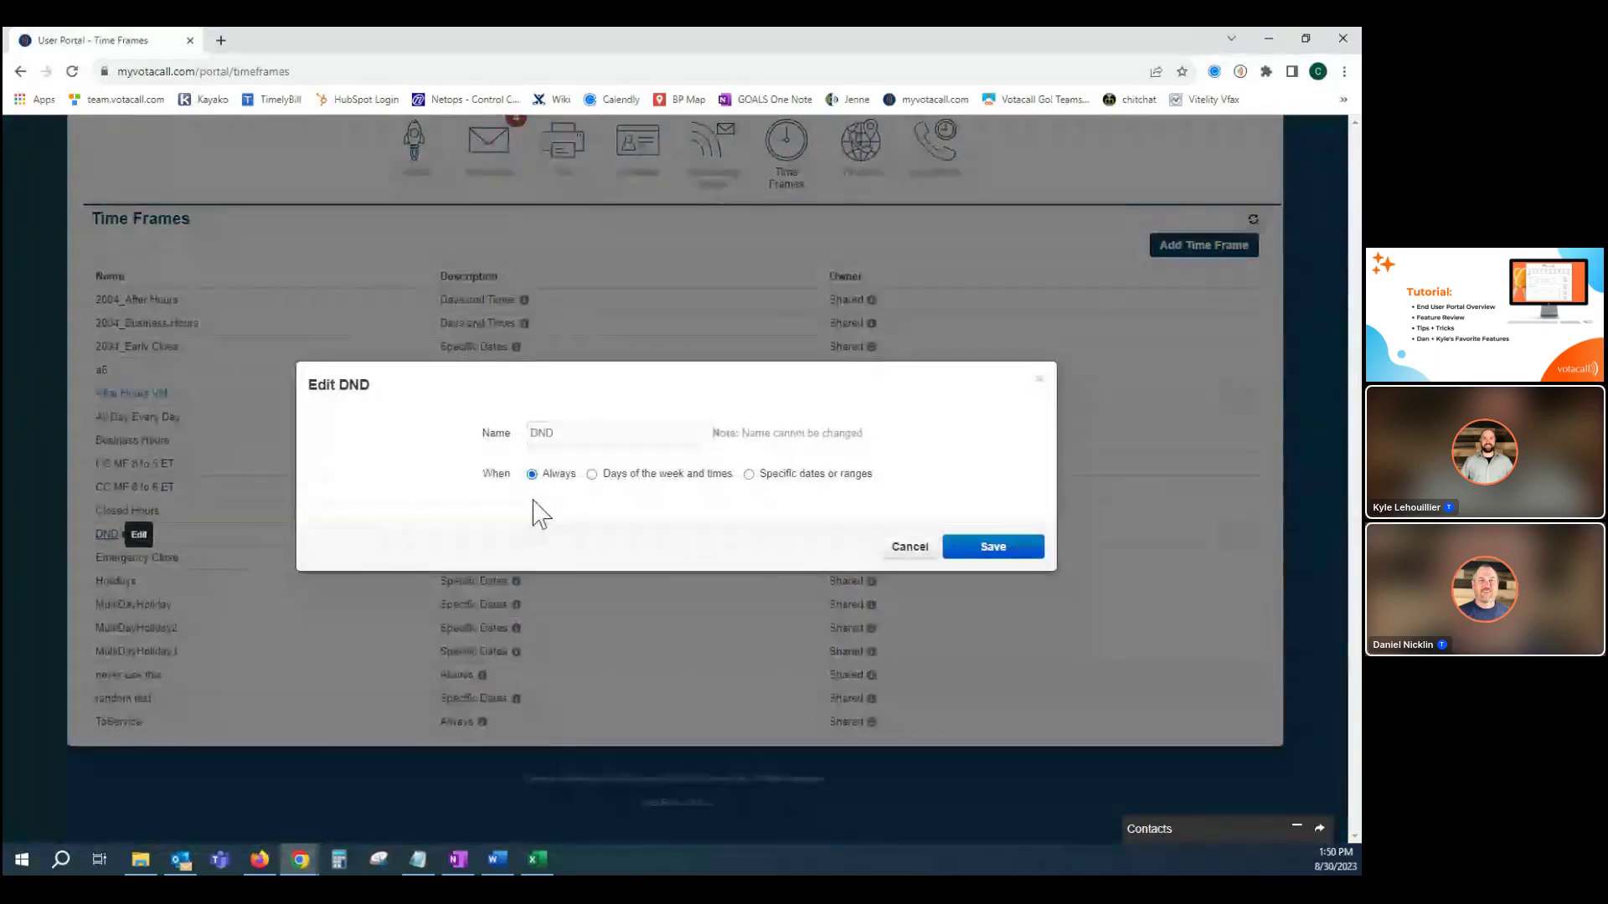
click(912, 549)
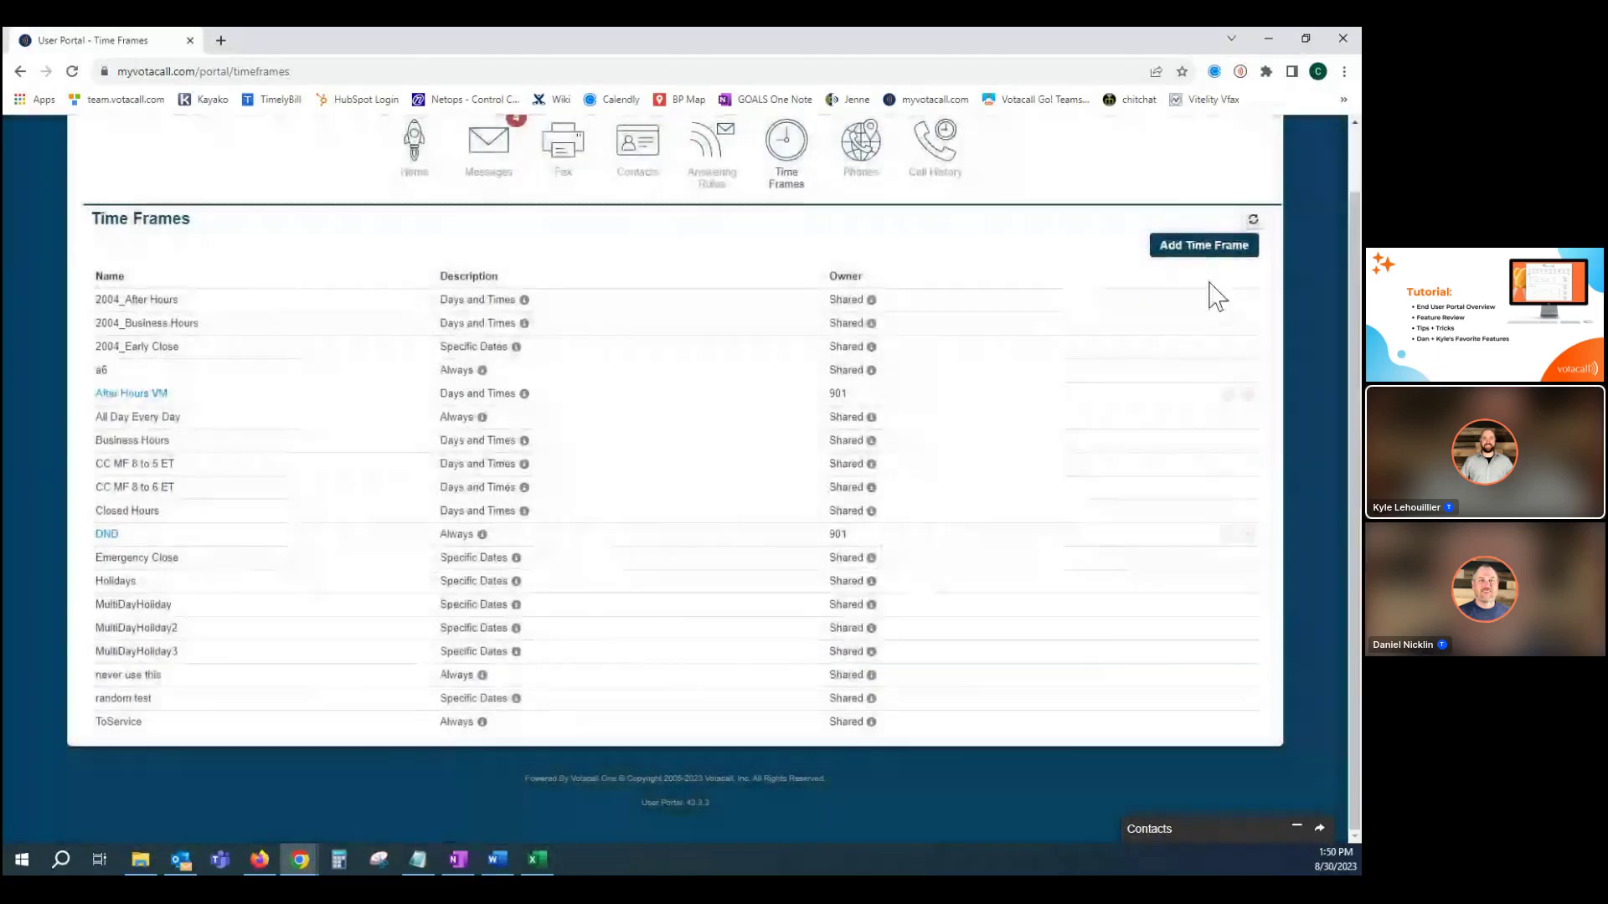
Start a new time frame named 'Vacation' using specific dates, starting September 4, 2023.
click(1187, 249)
click(612, 438)
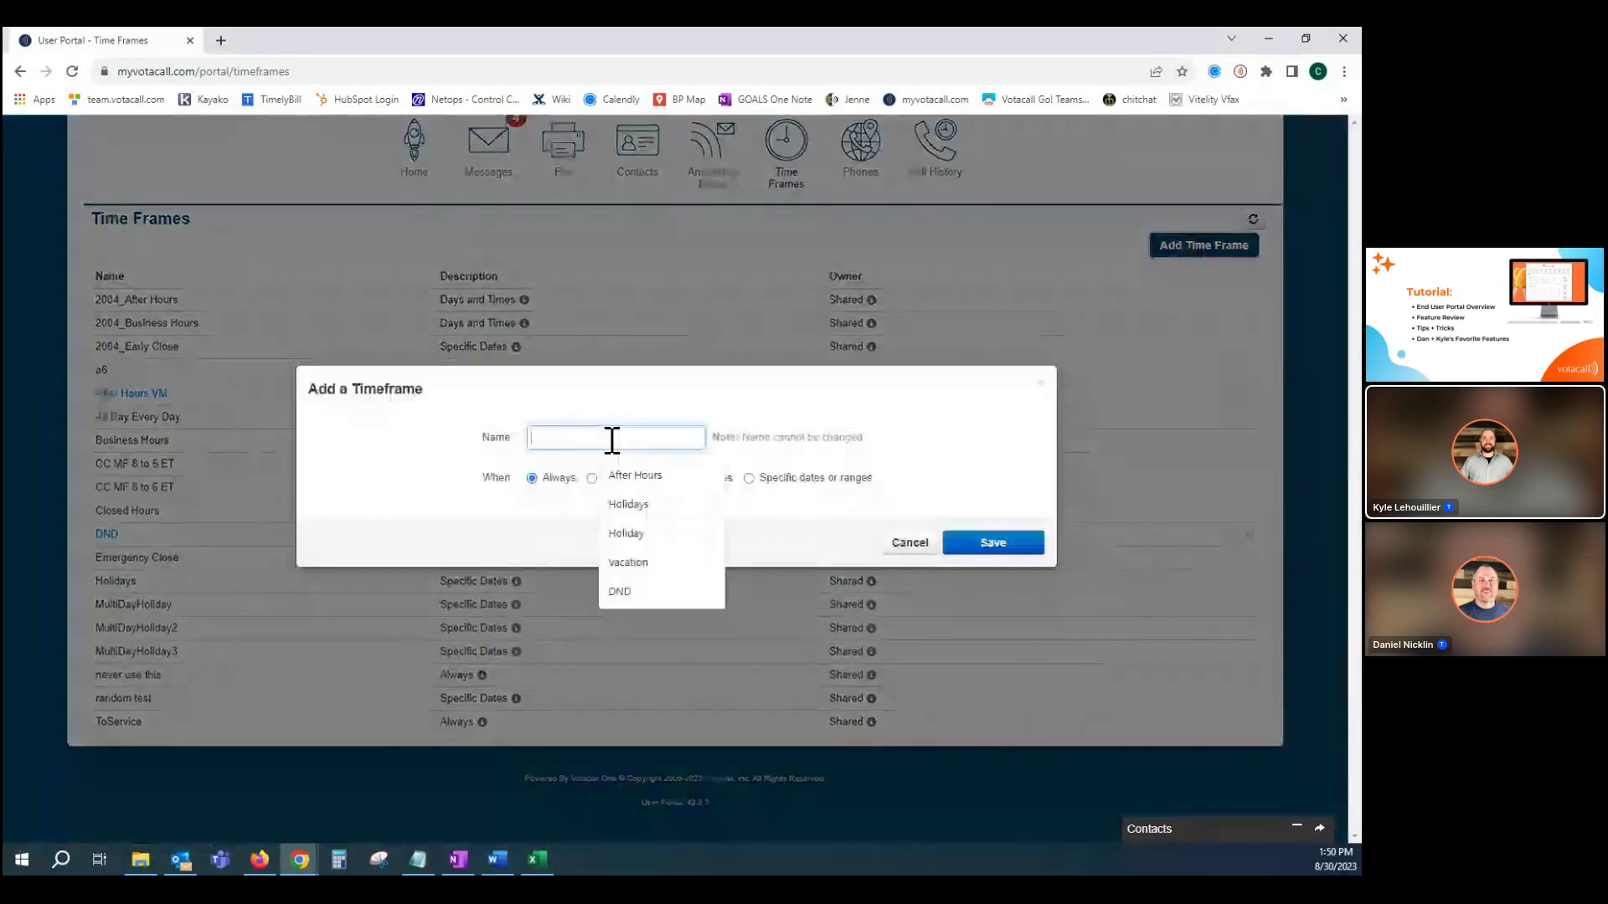
text(Vaca)
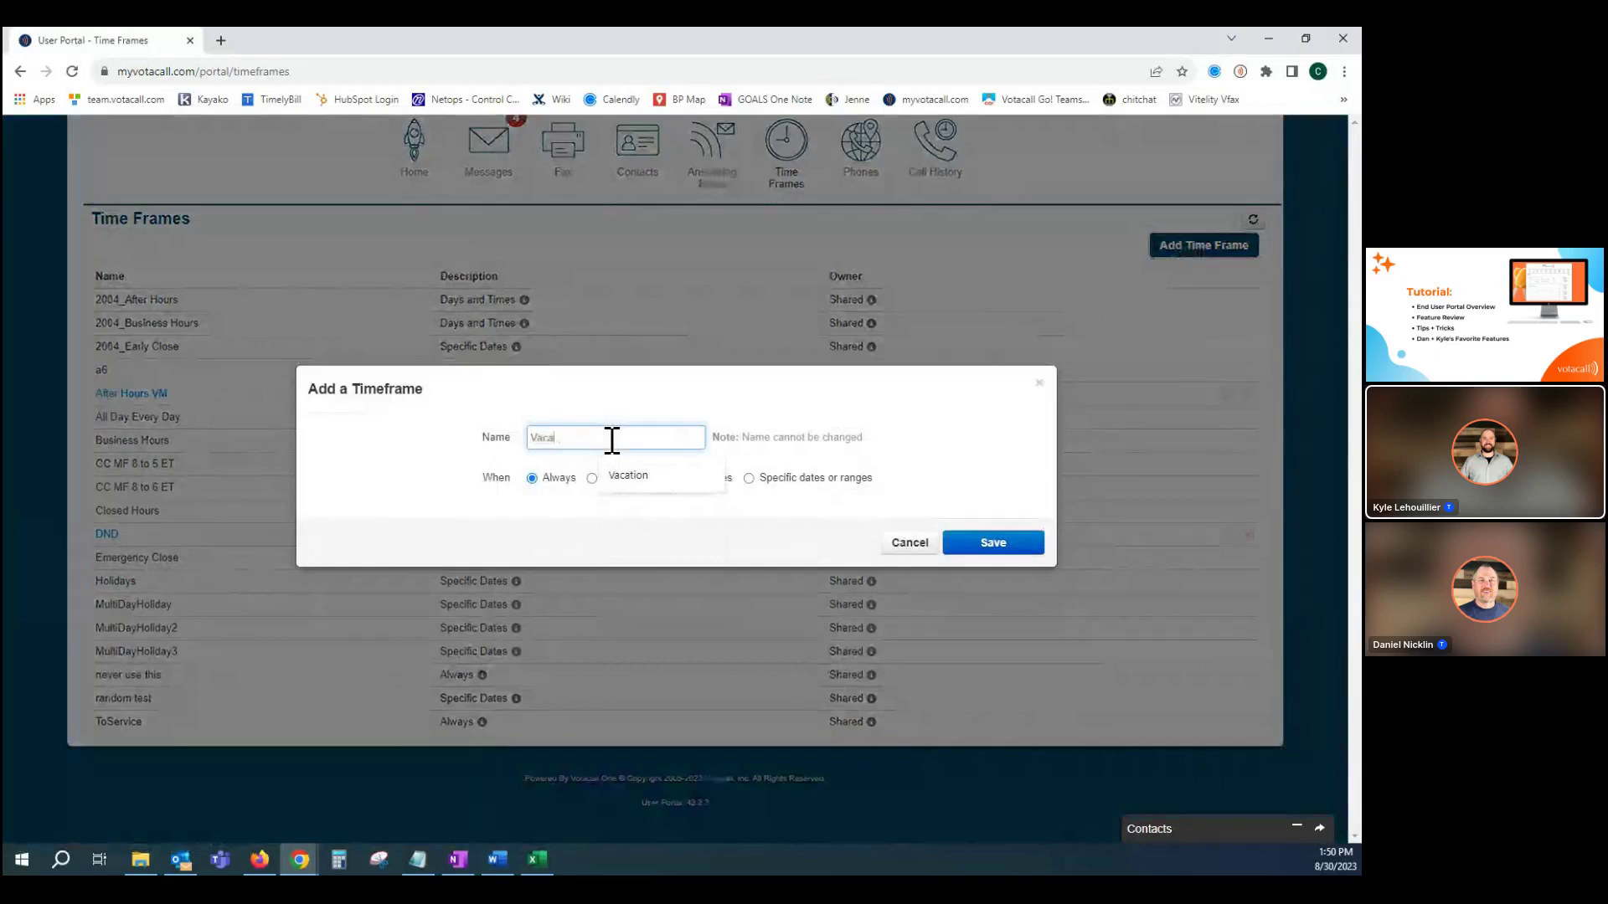
text(tion)
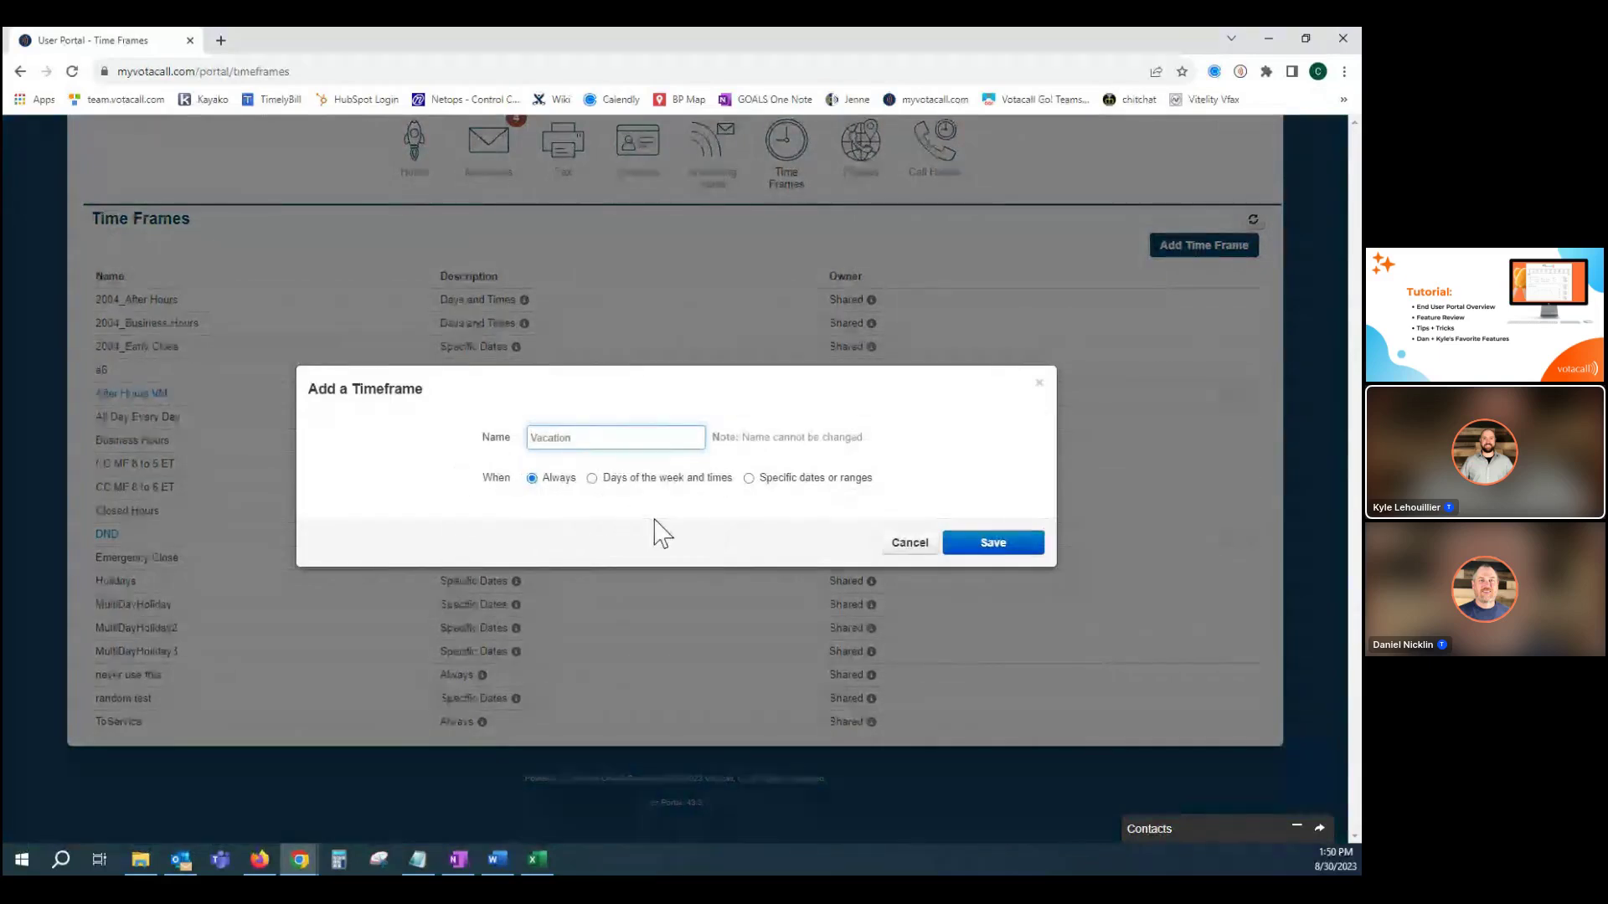
click(751, 484)
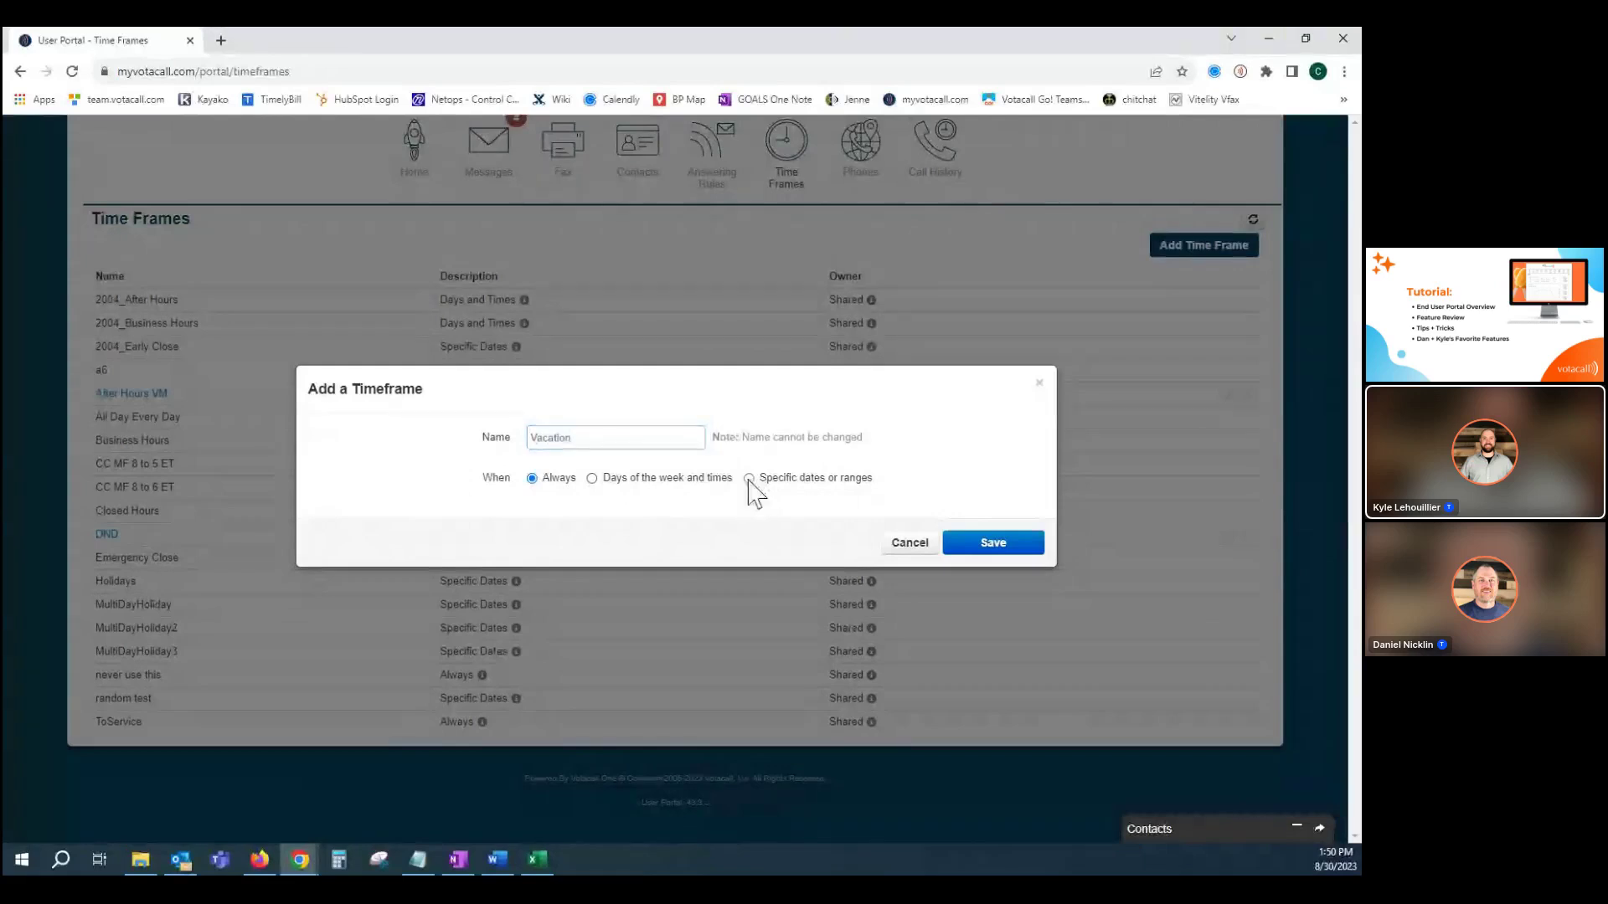
click(714, 504)
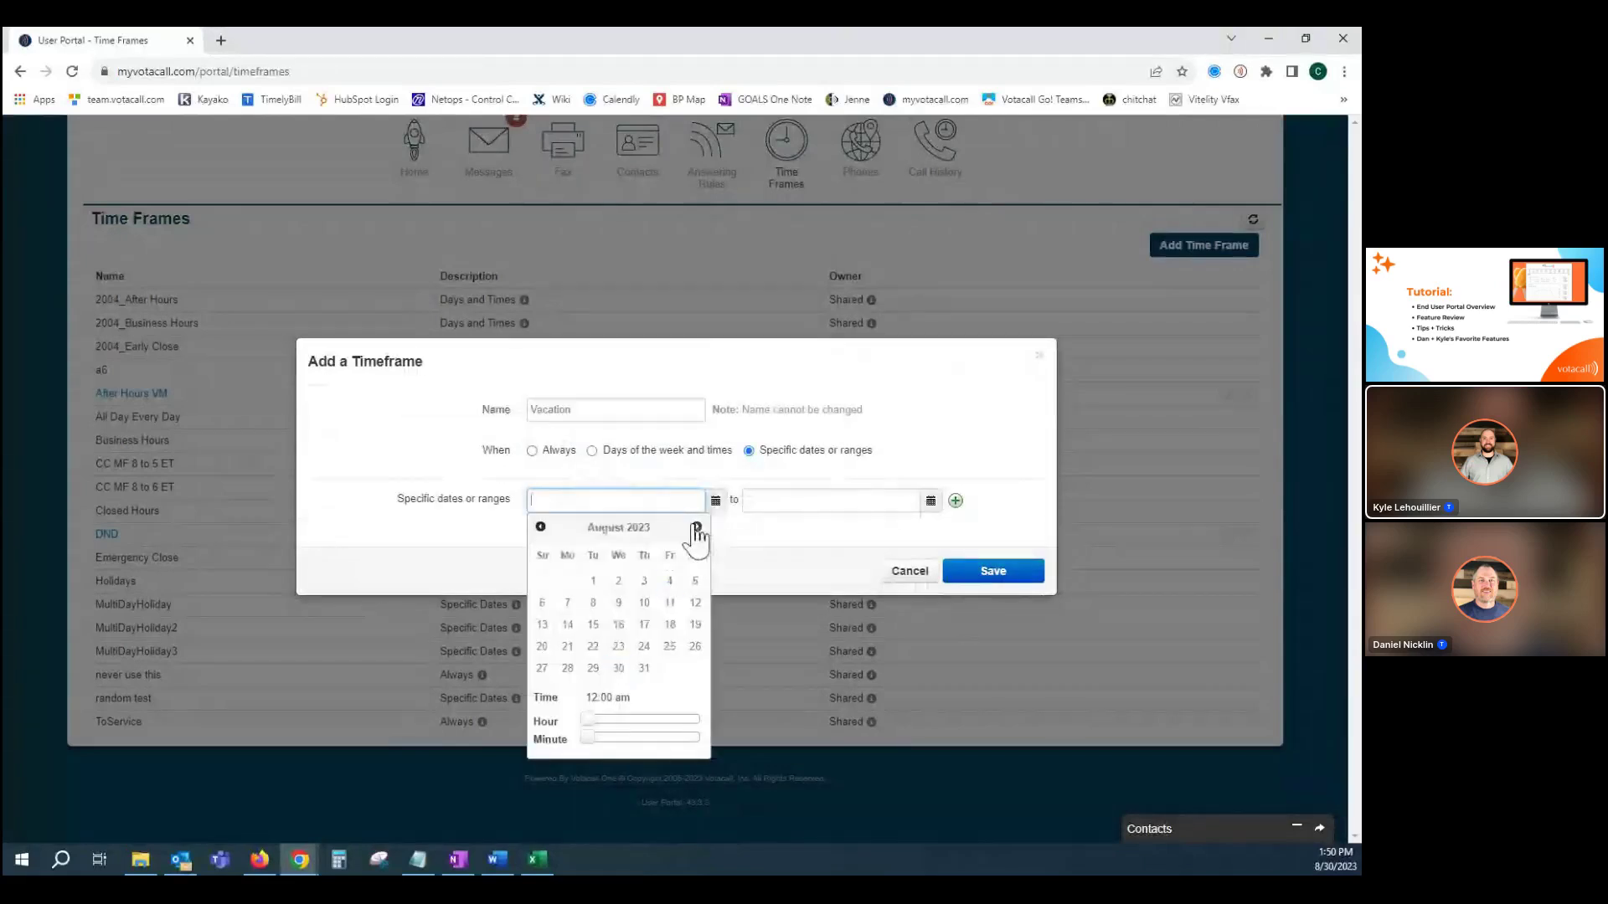
click(696, 525)
click(569, 604)
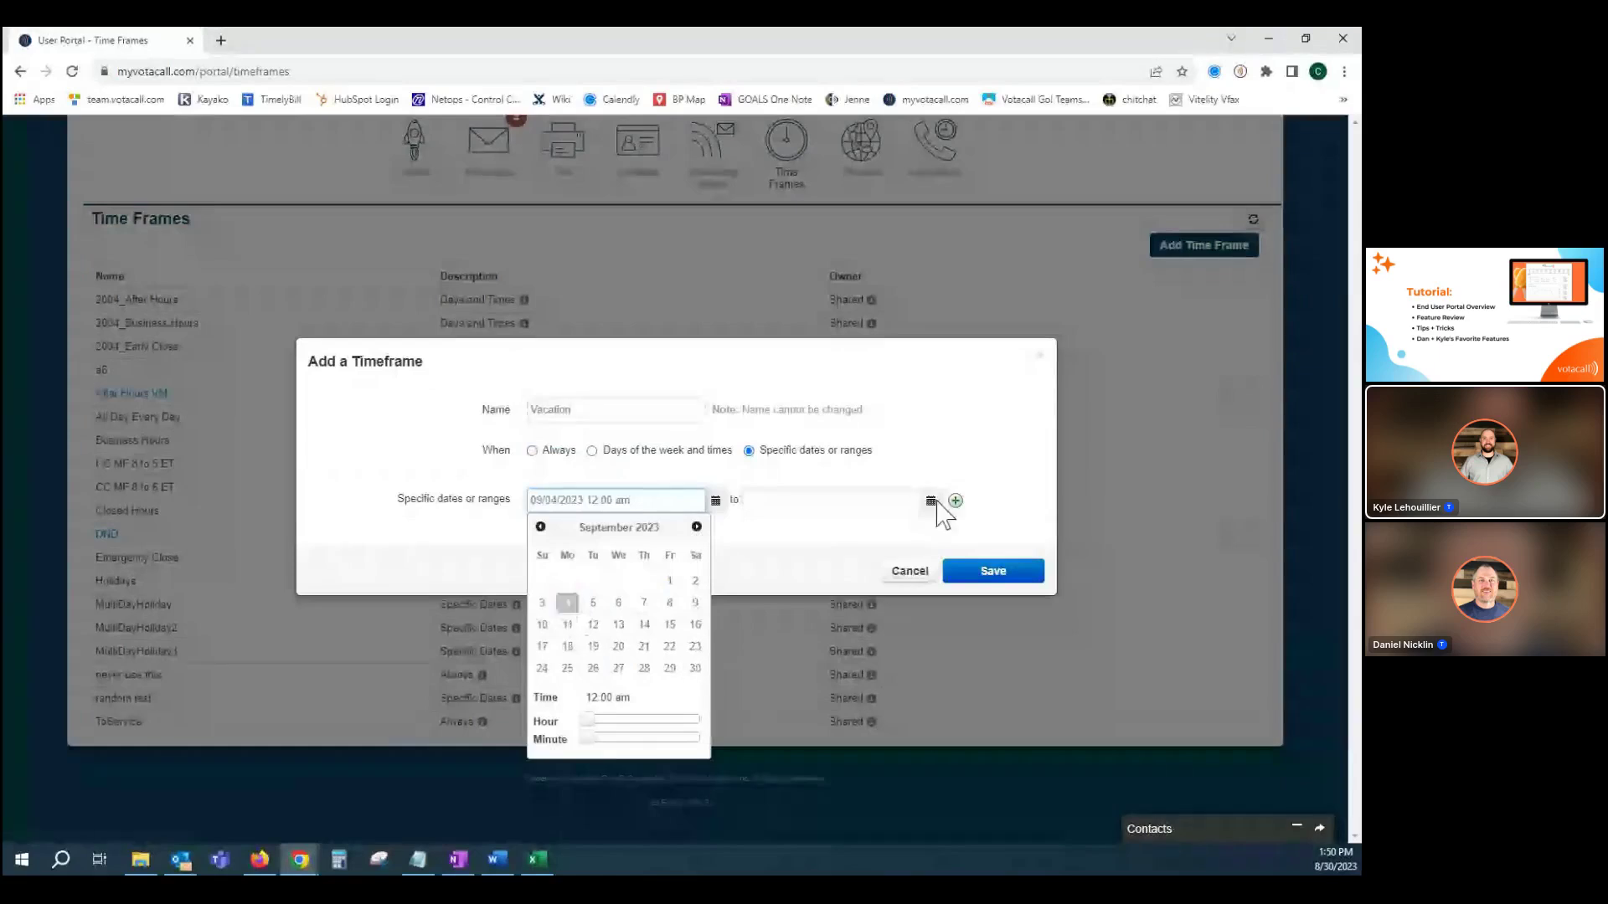
Set the end to September 8, 2023 at 11:59 pm and save the Vacation time frame.
click(930, 501)
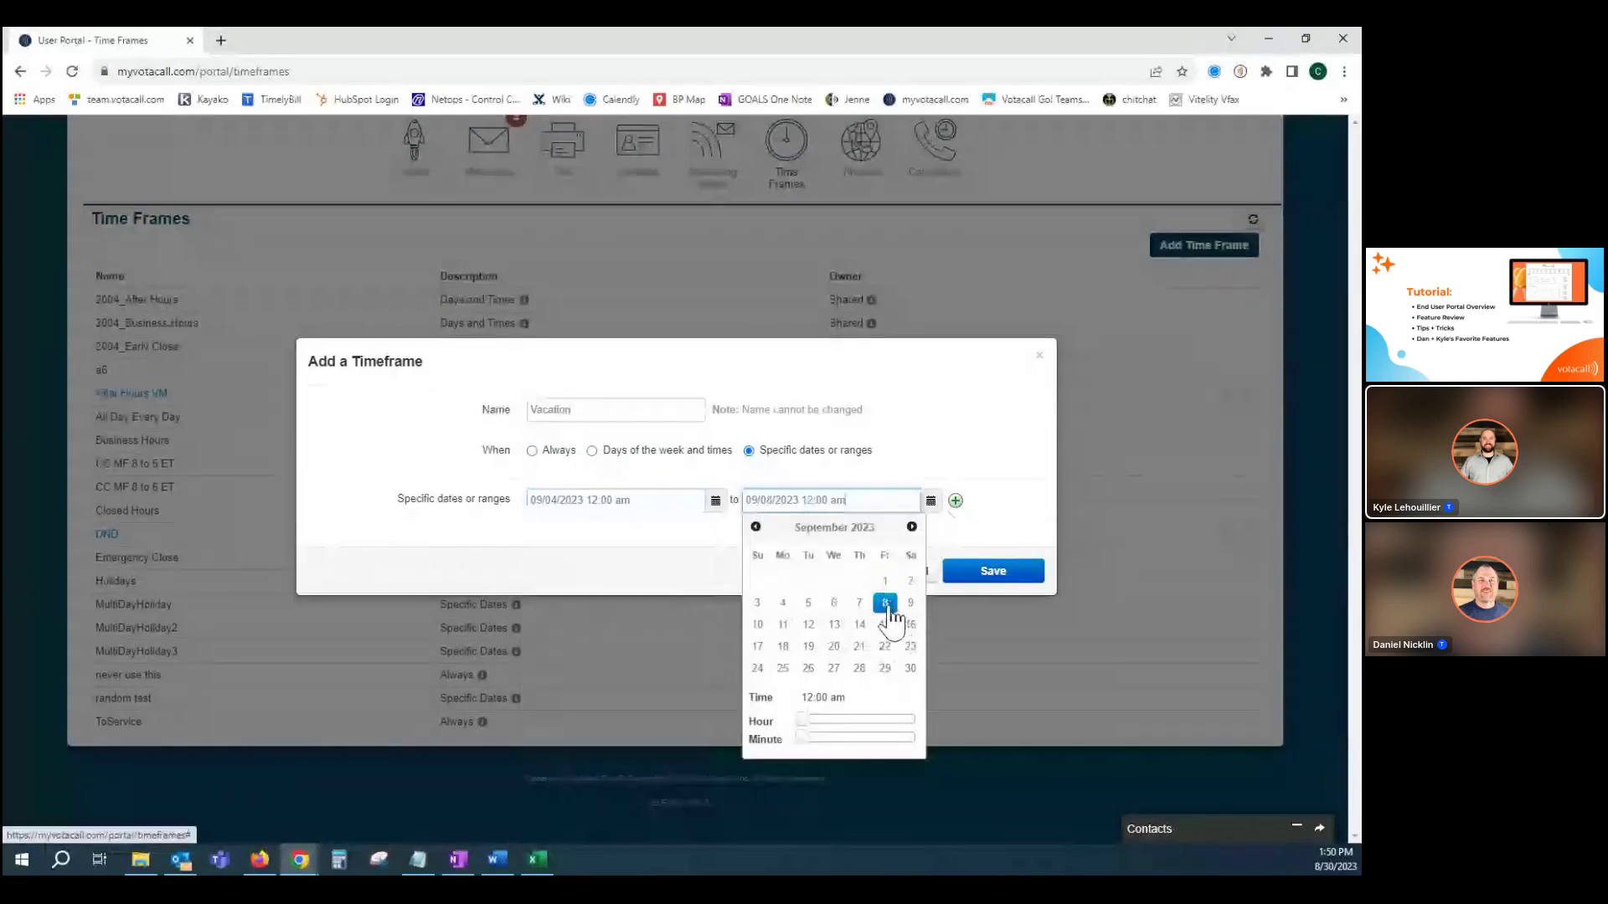
click(885, 603)
drag(802, 719, 924, 723)
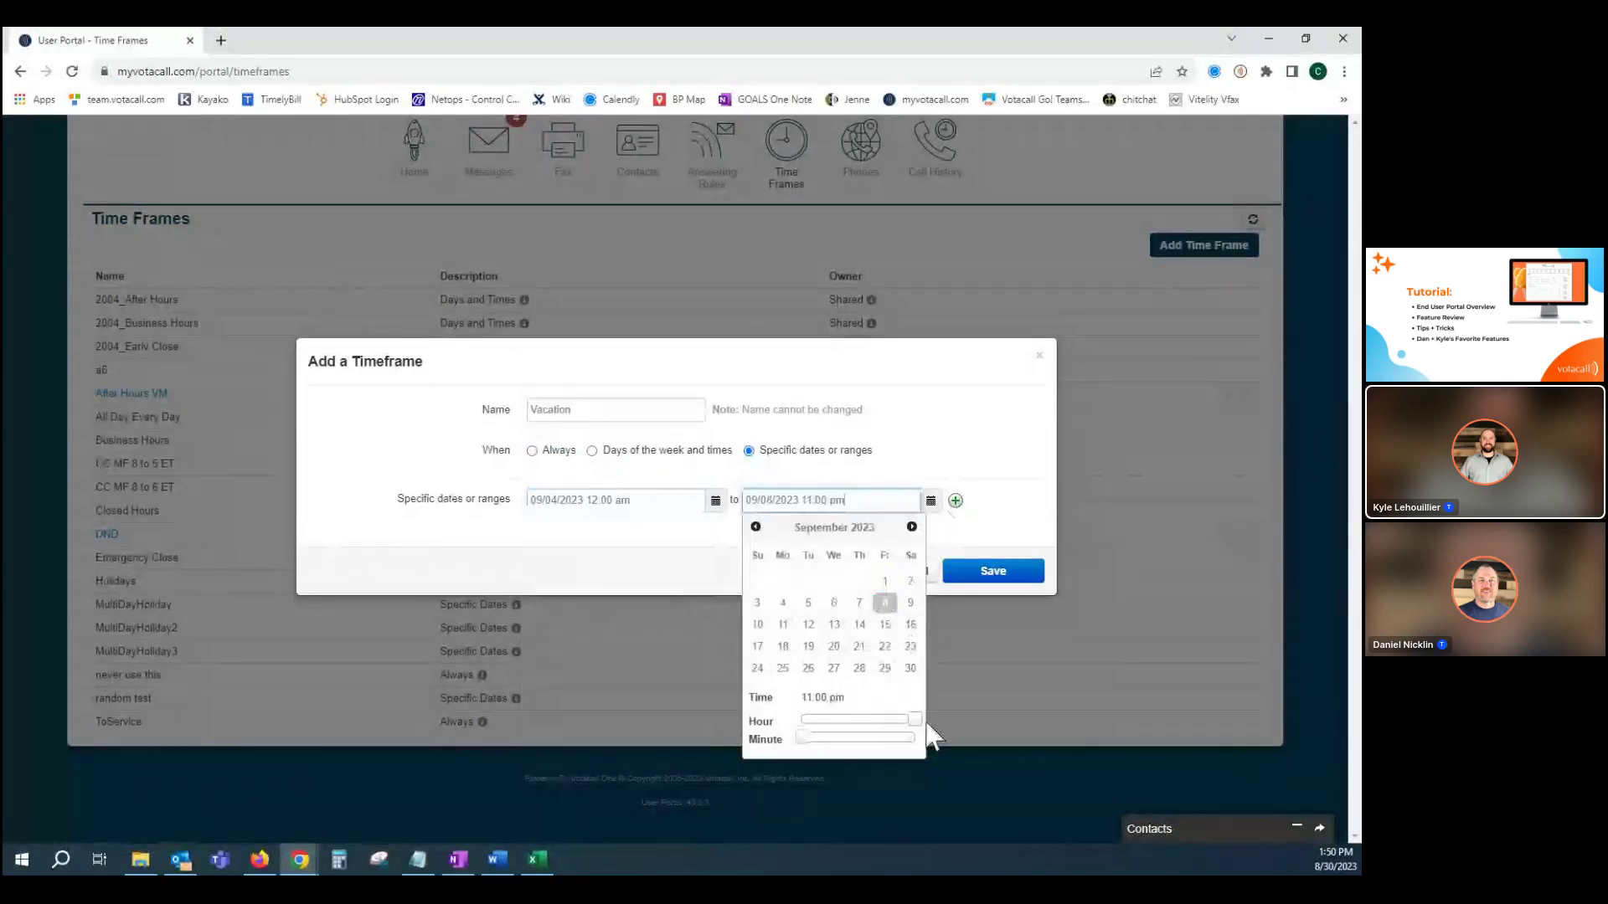
drag(818, 737, 926, 737)
click(596, 557)
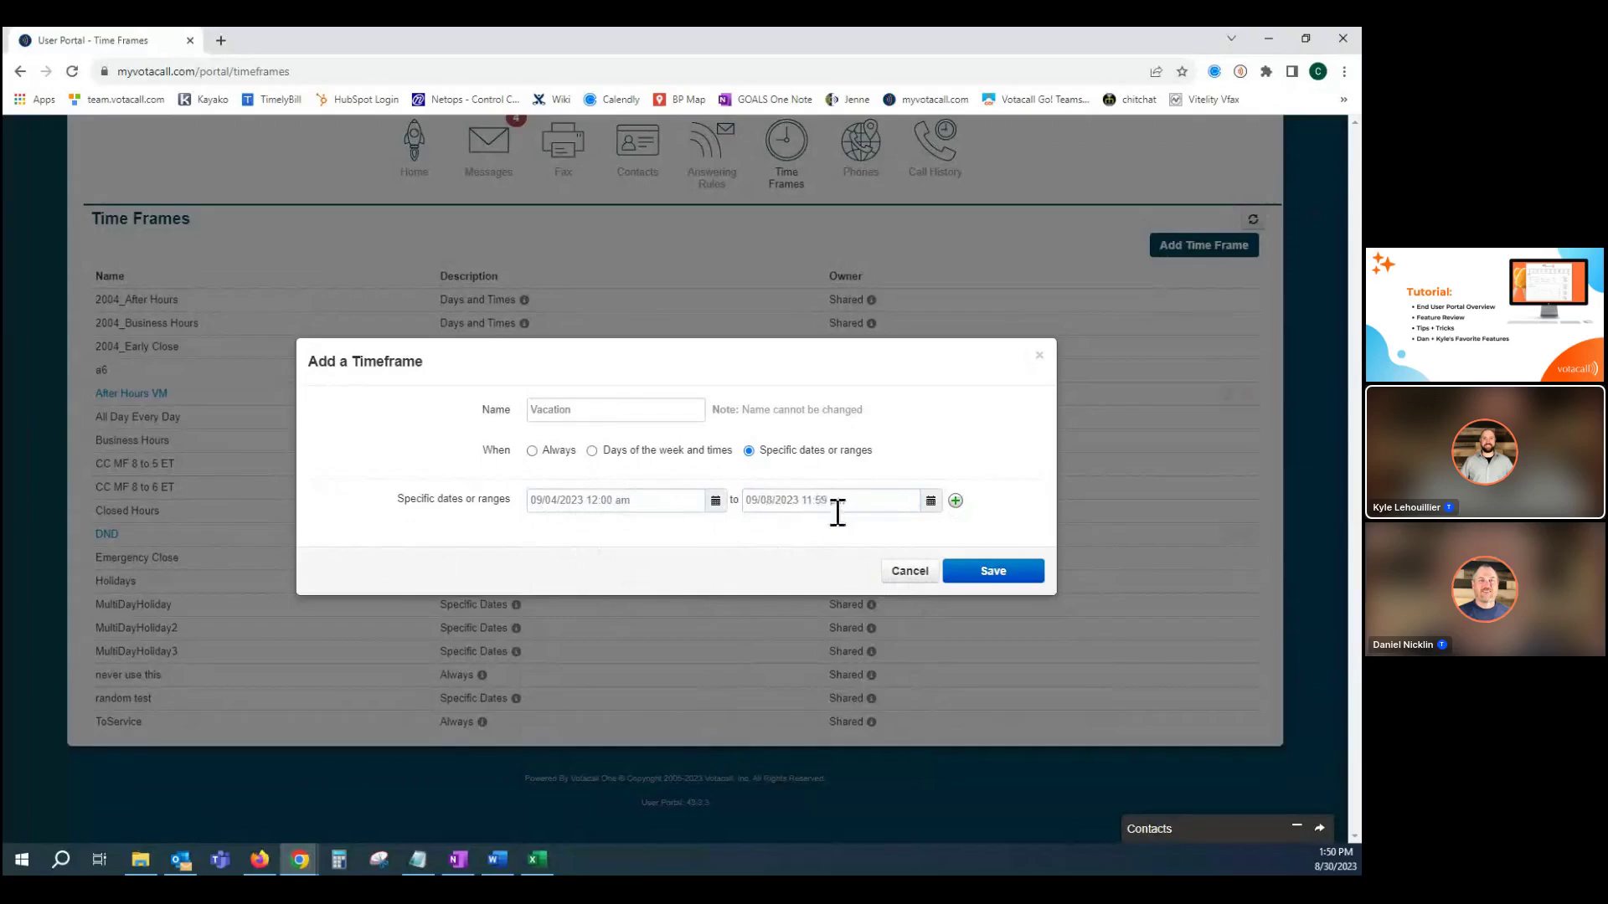
click(992, 573)
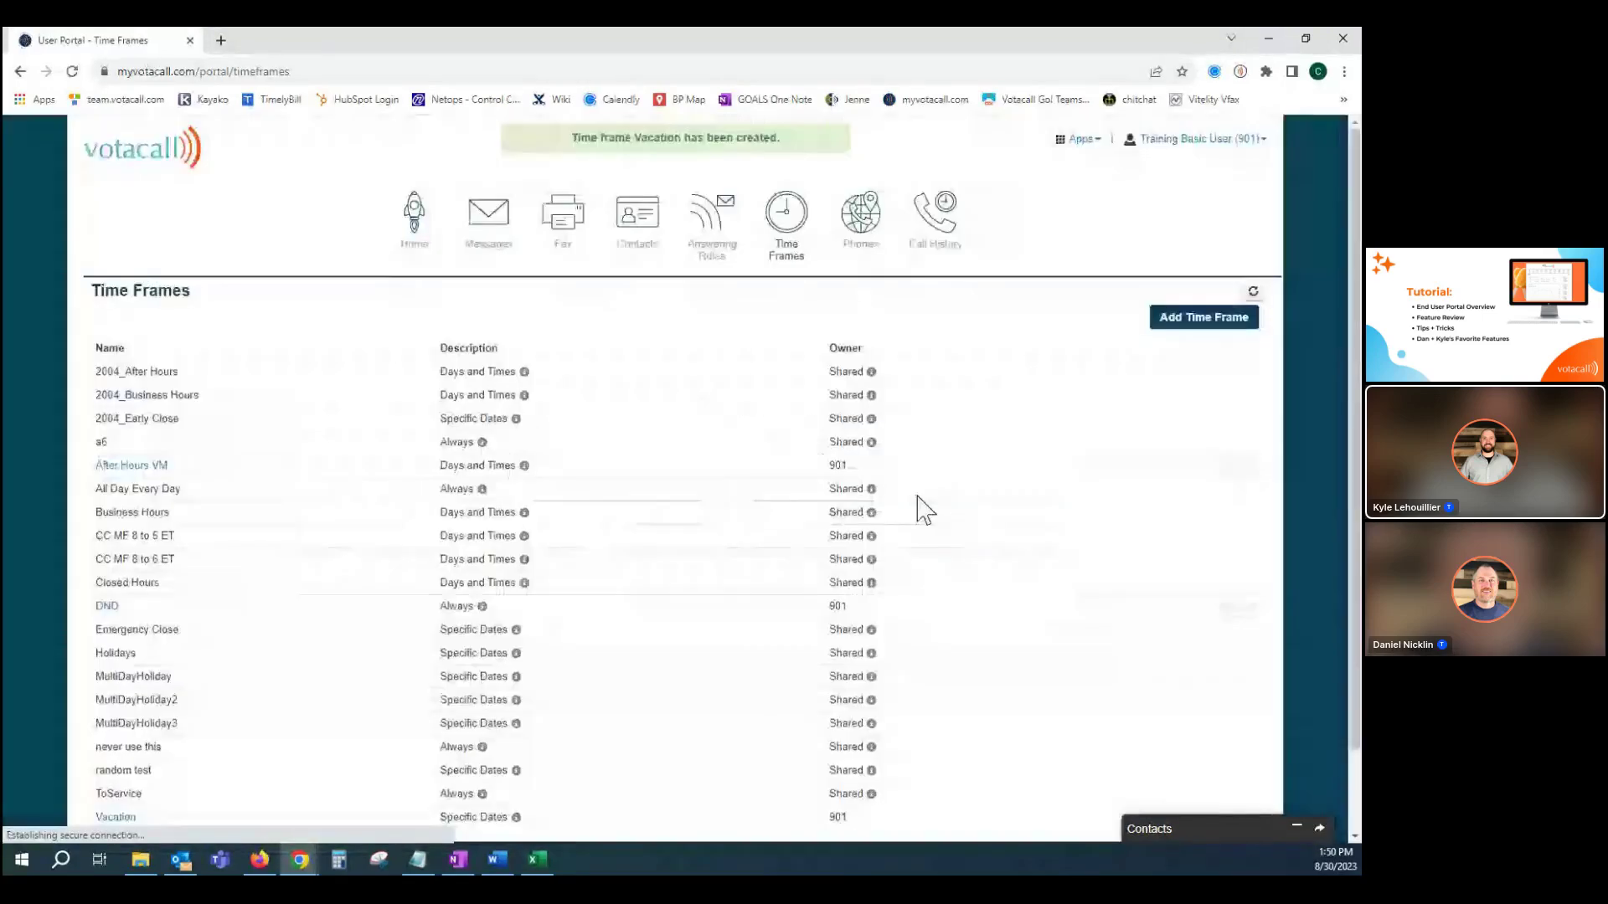
Start a new answering rule for the Vacation time frame with Always forwarding enabled.
click(712, 220)
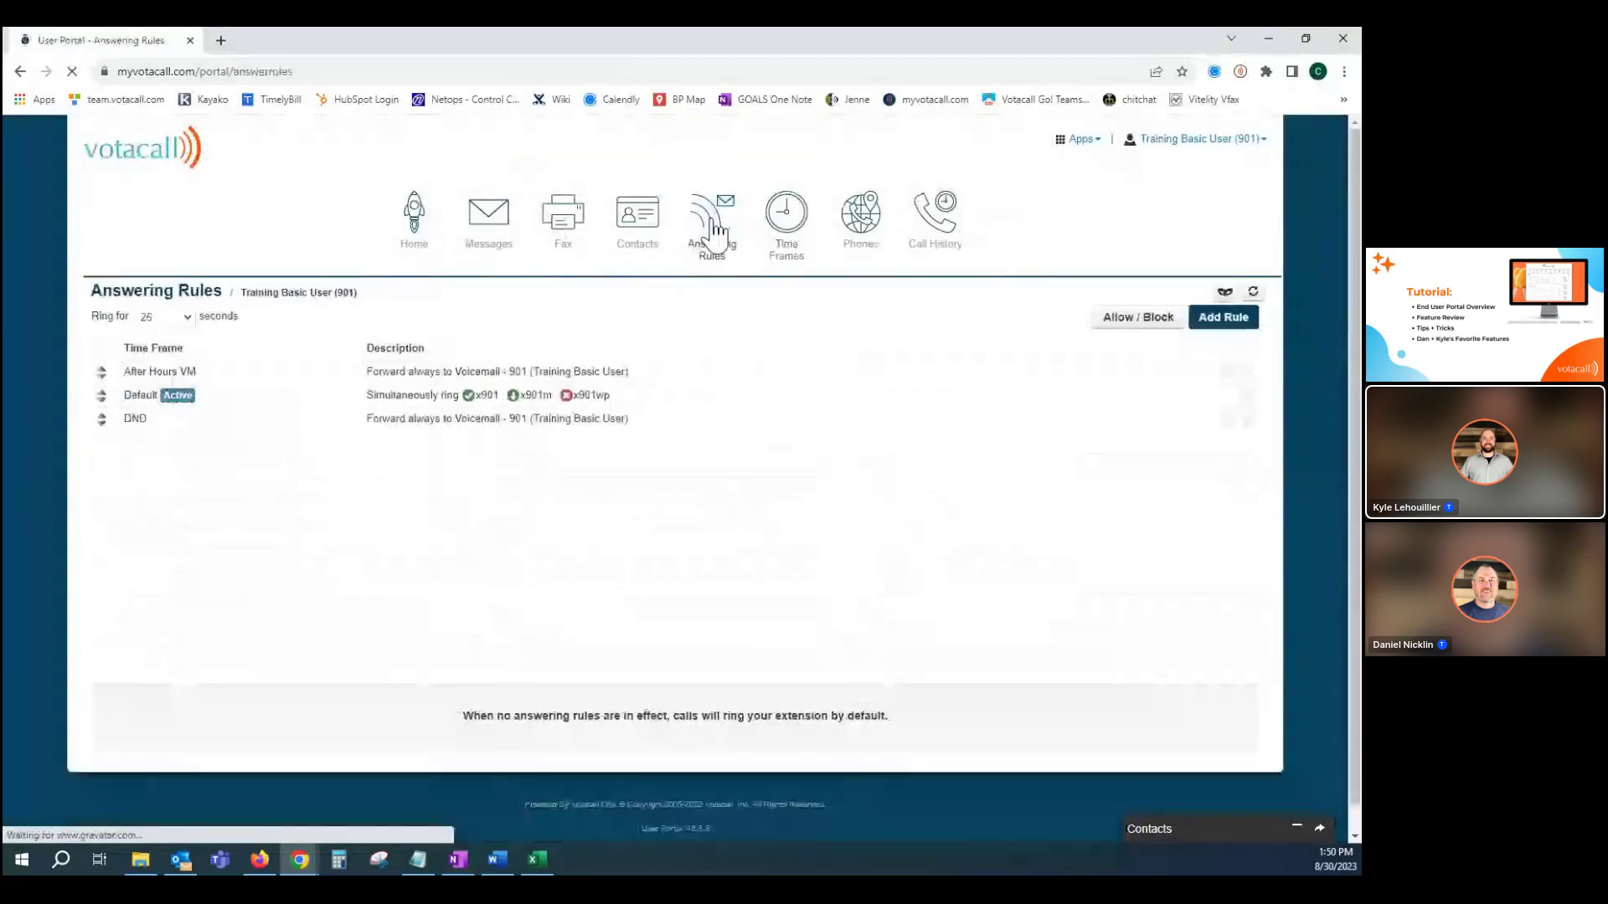
click(1221, 318)
click(610, 260)
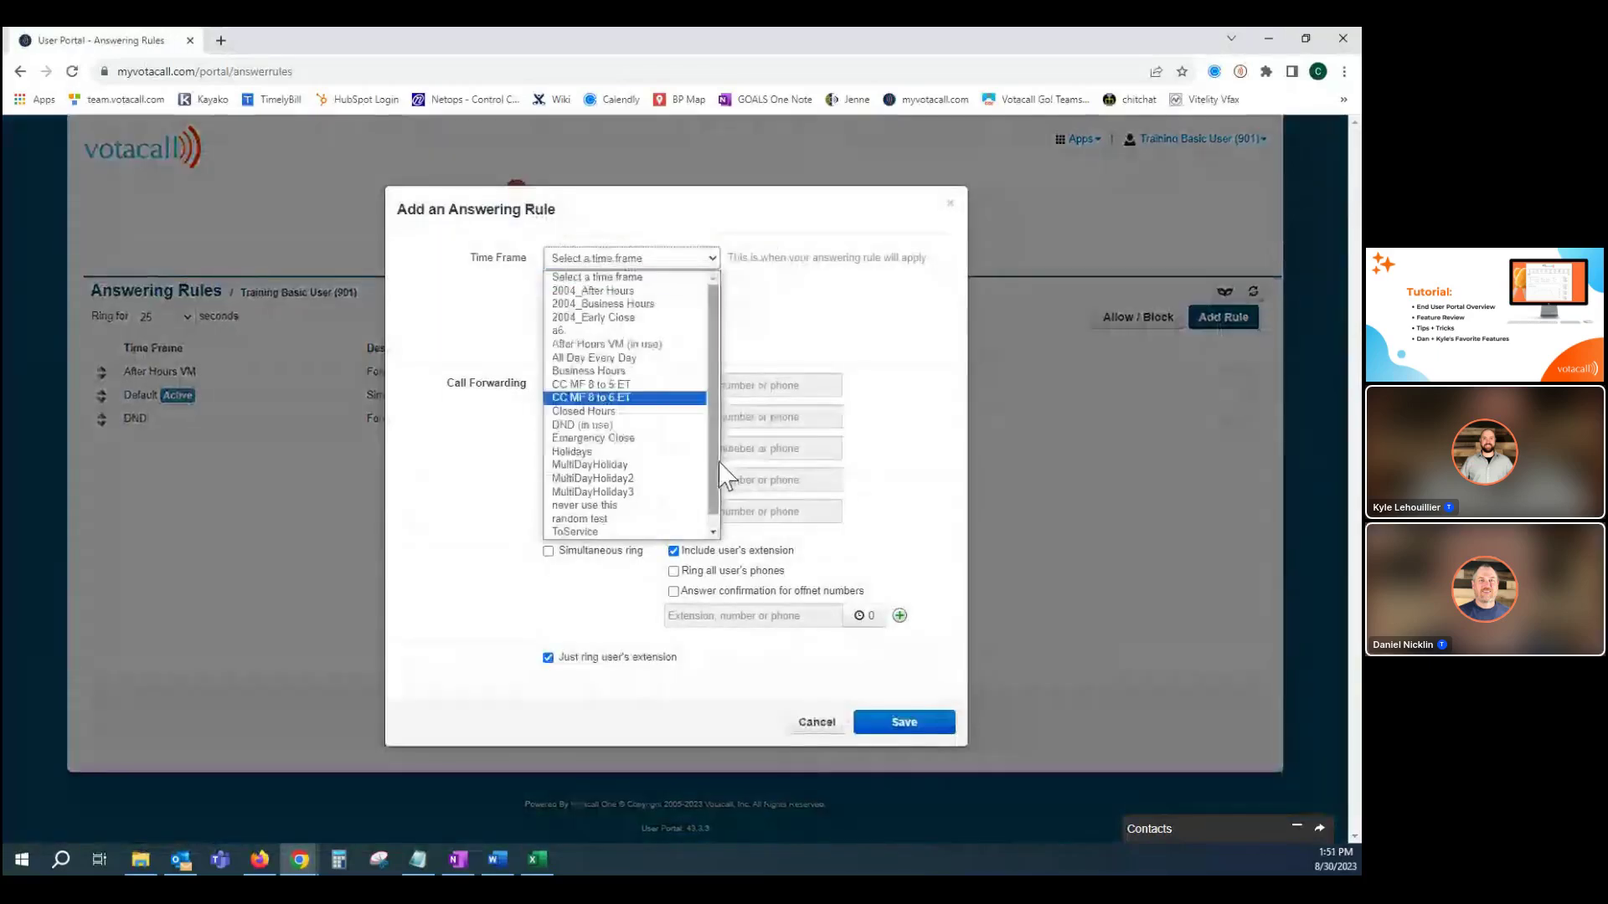
scroll(721, 465, down, 2)
click(624, 532)
click(548, 386)
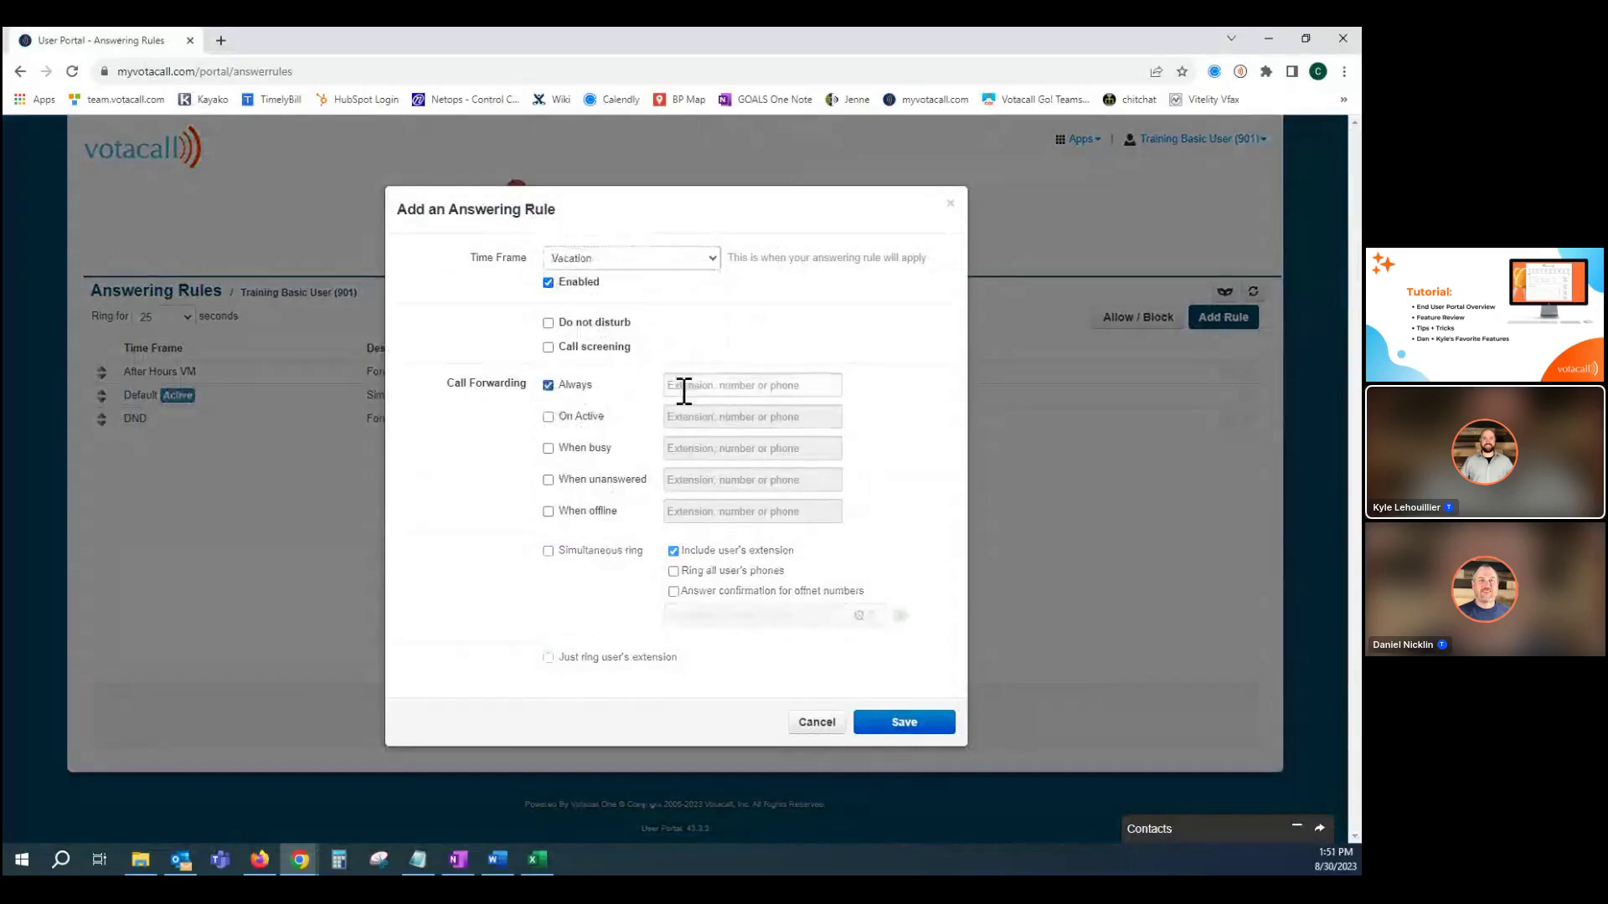
Set the Always forward destination to Voicemail - 901 and save the rule.
click(726, 387)
text(606)
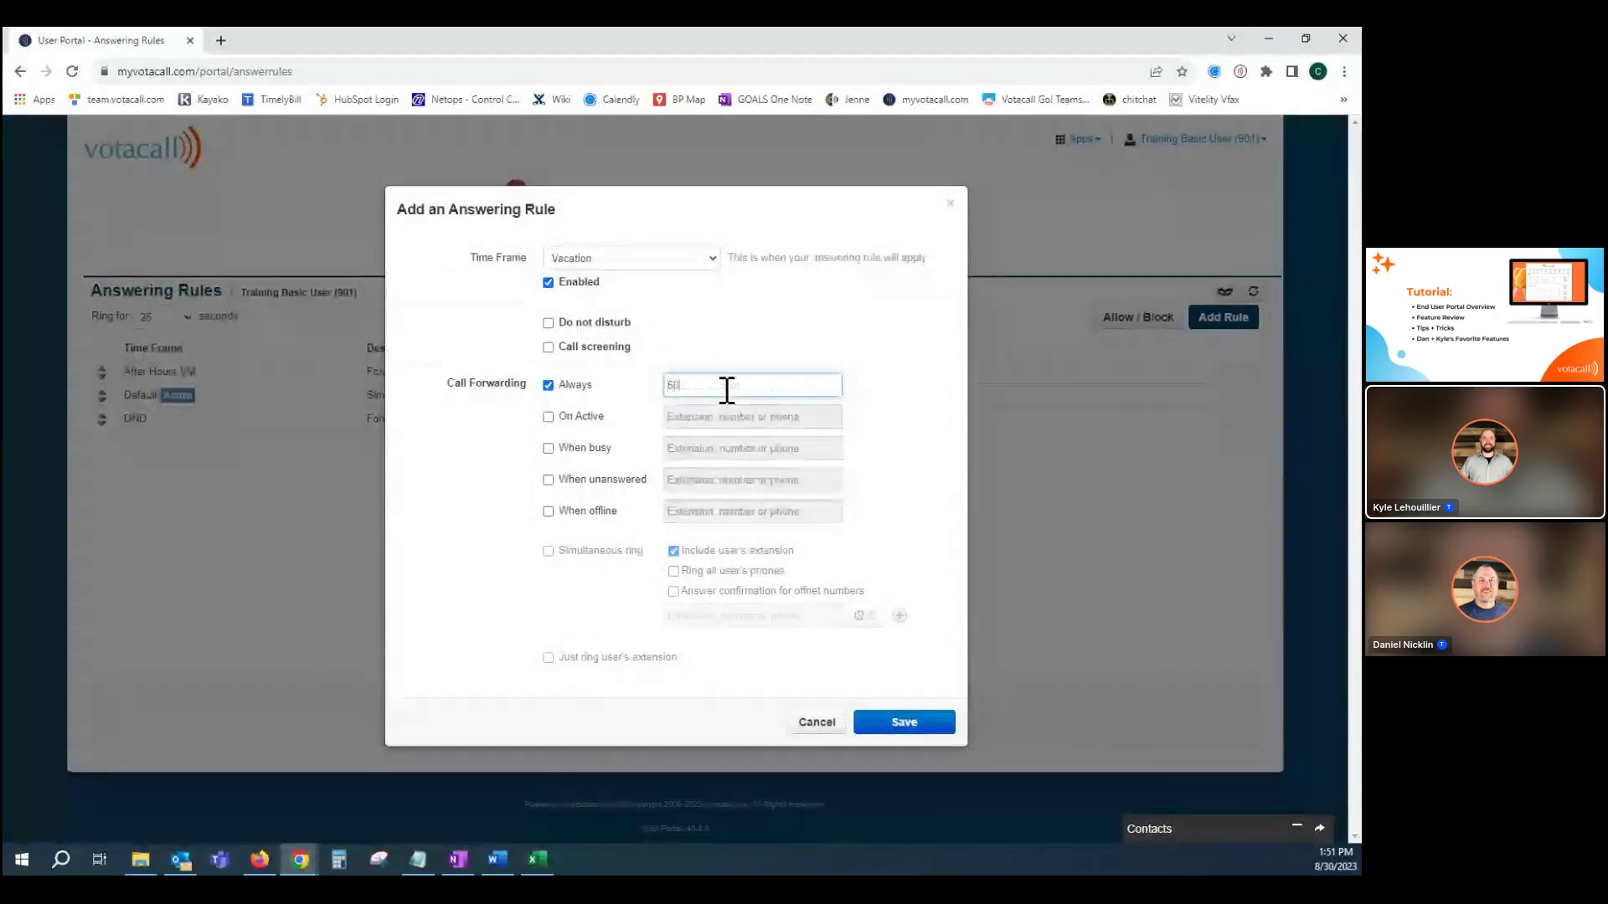
click(712, 408)
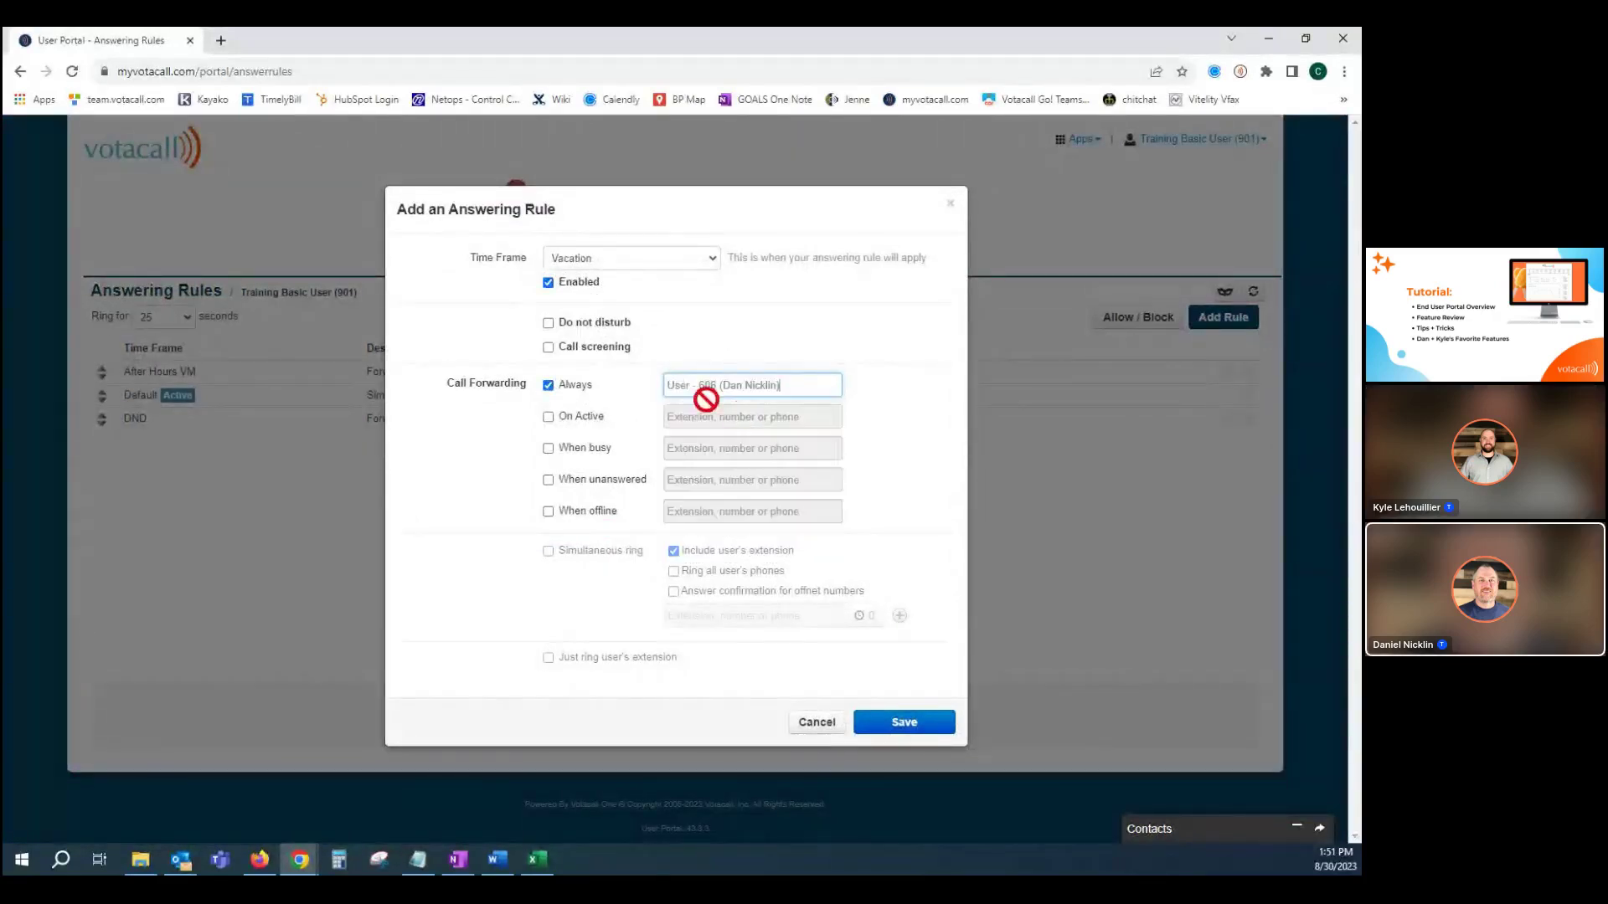
drag(807, 382, 661, 408)
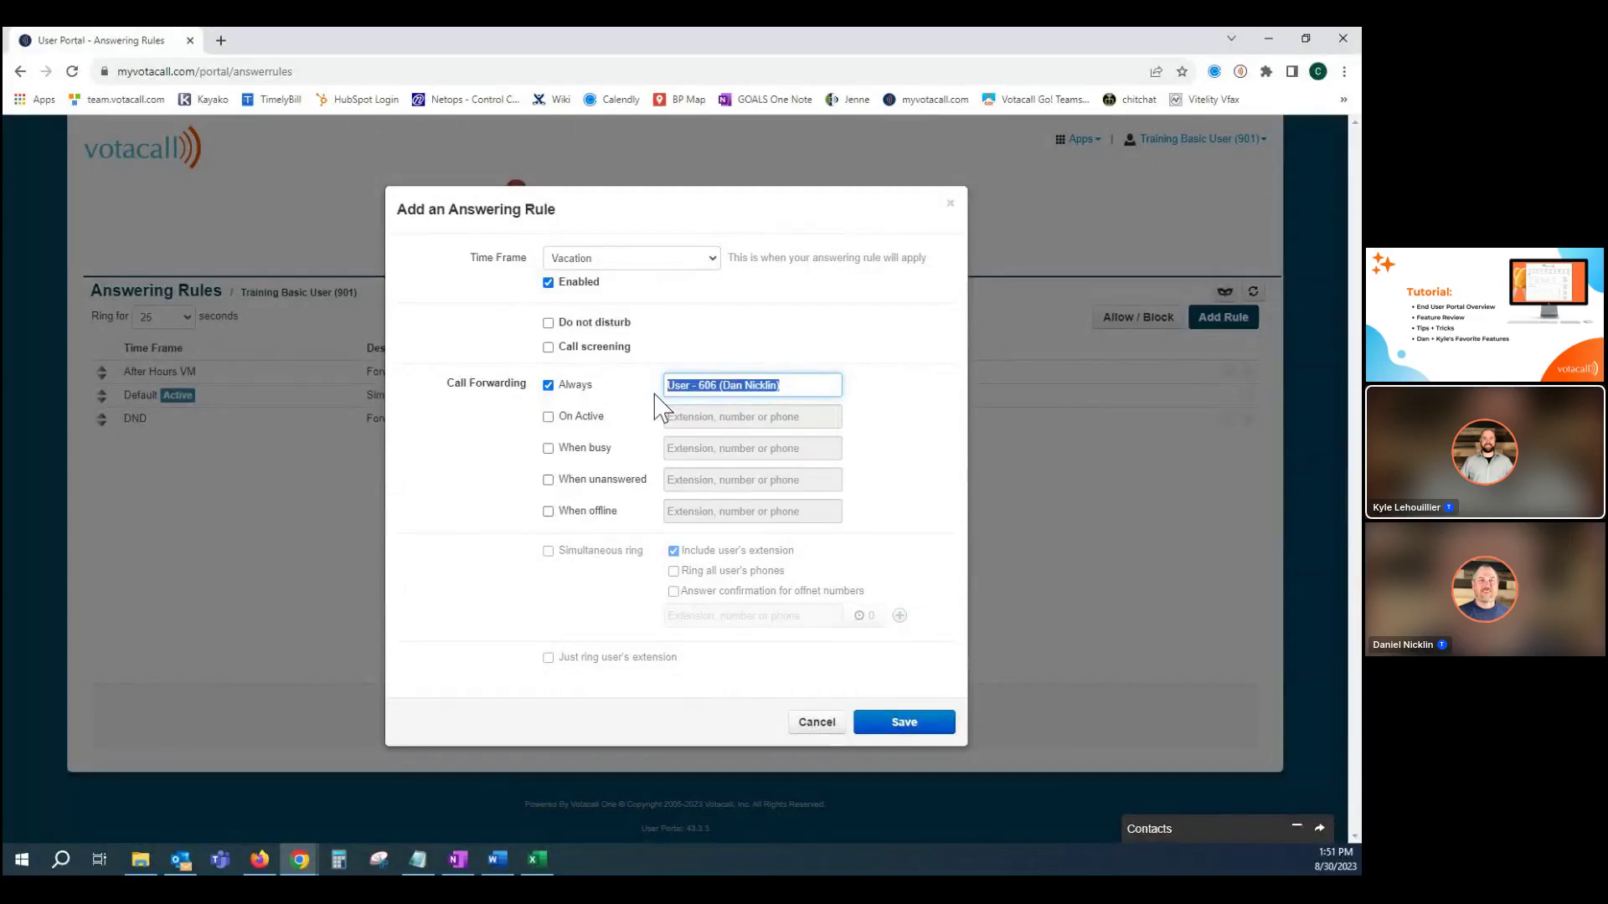
text(60)
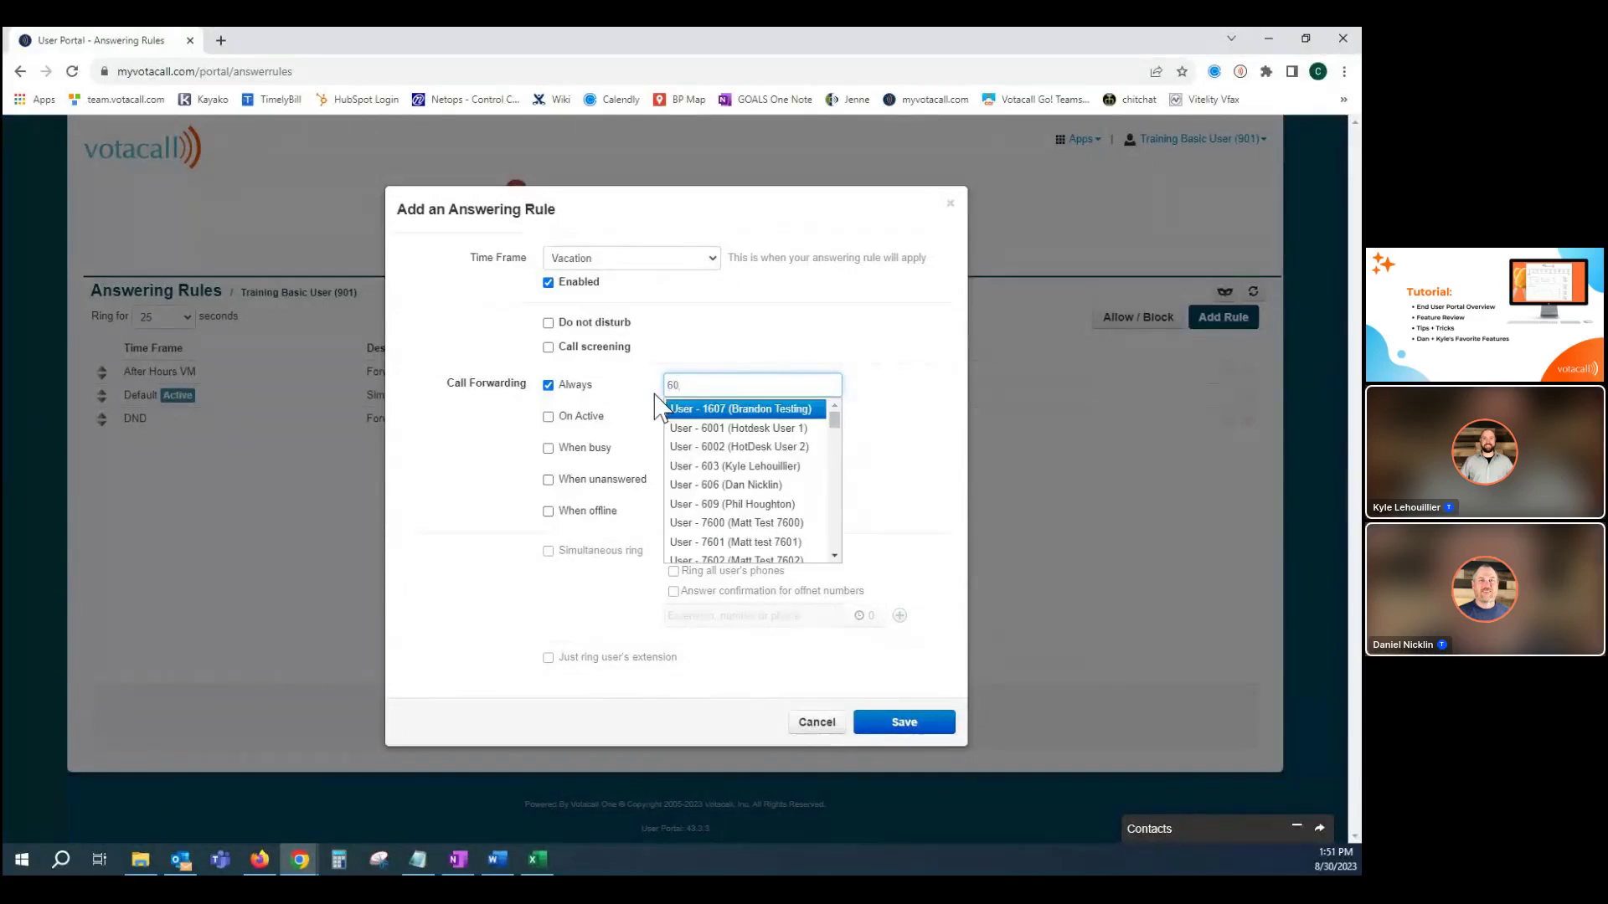
key(BackSpace)
key(BackSpace)
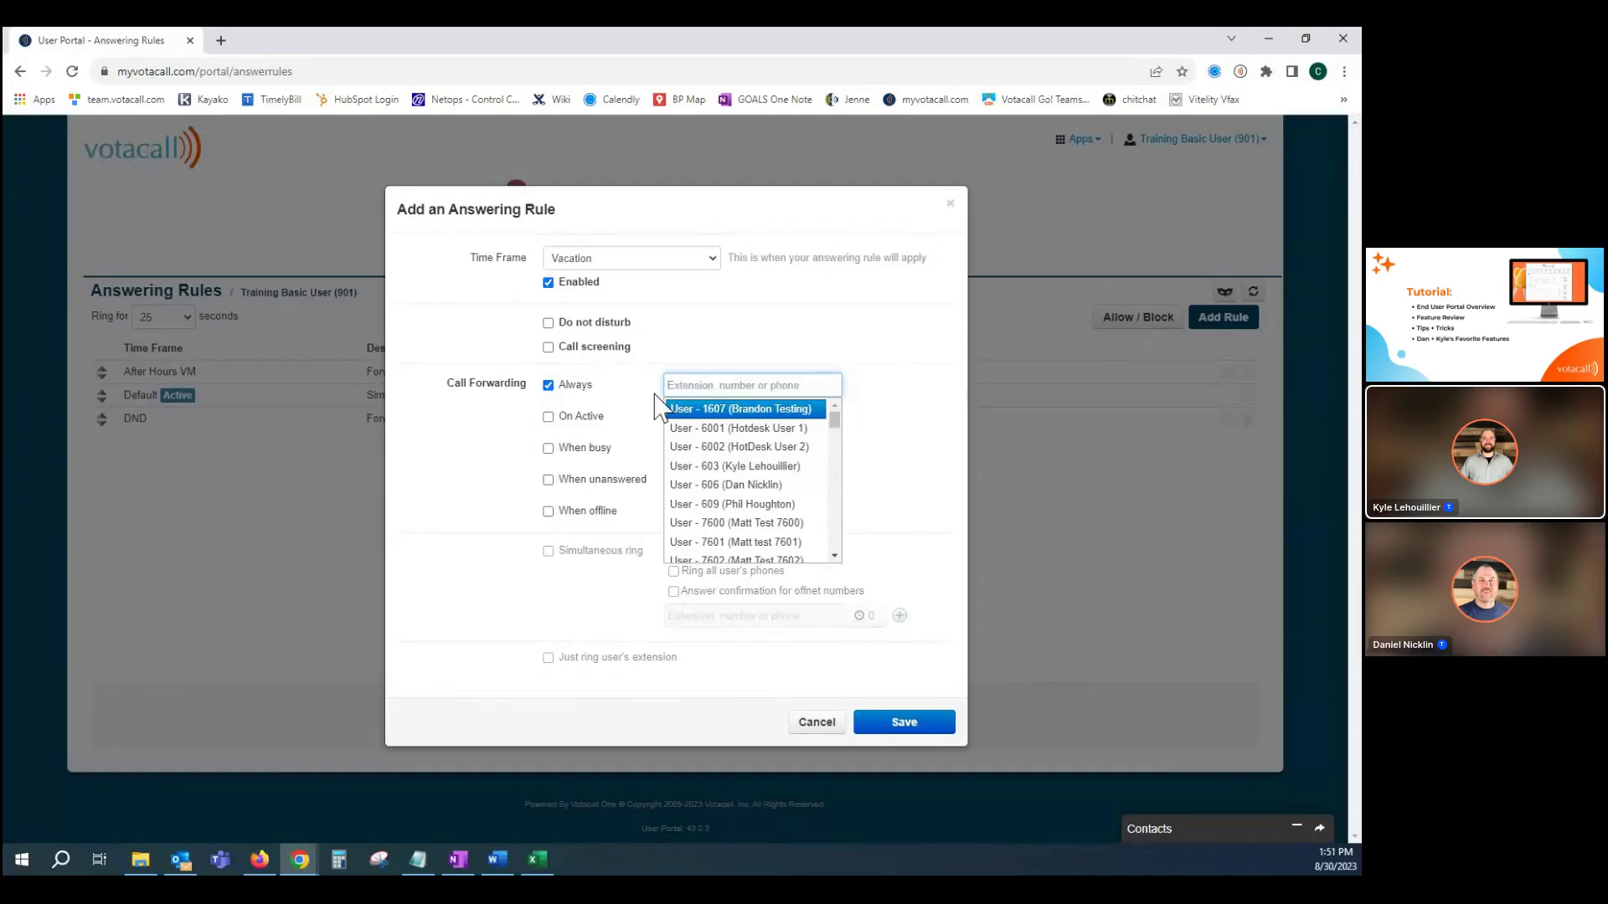
text(90)
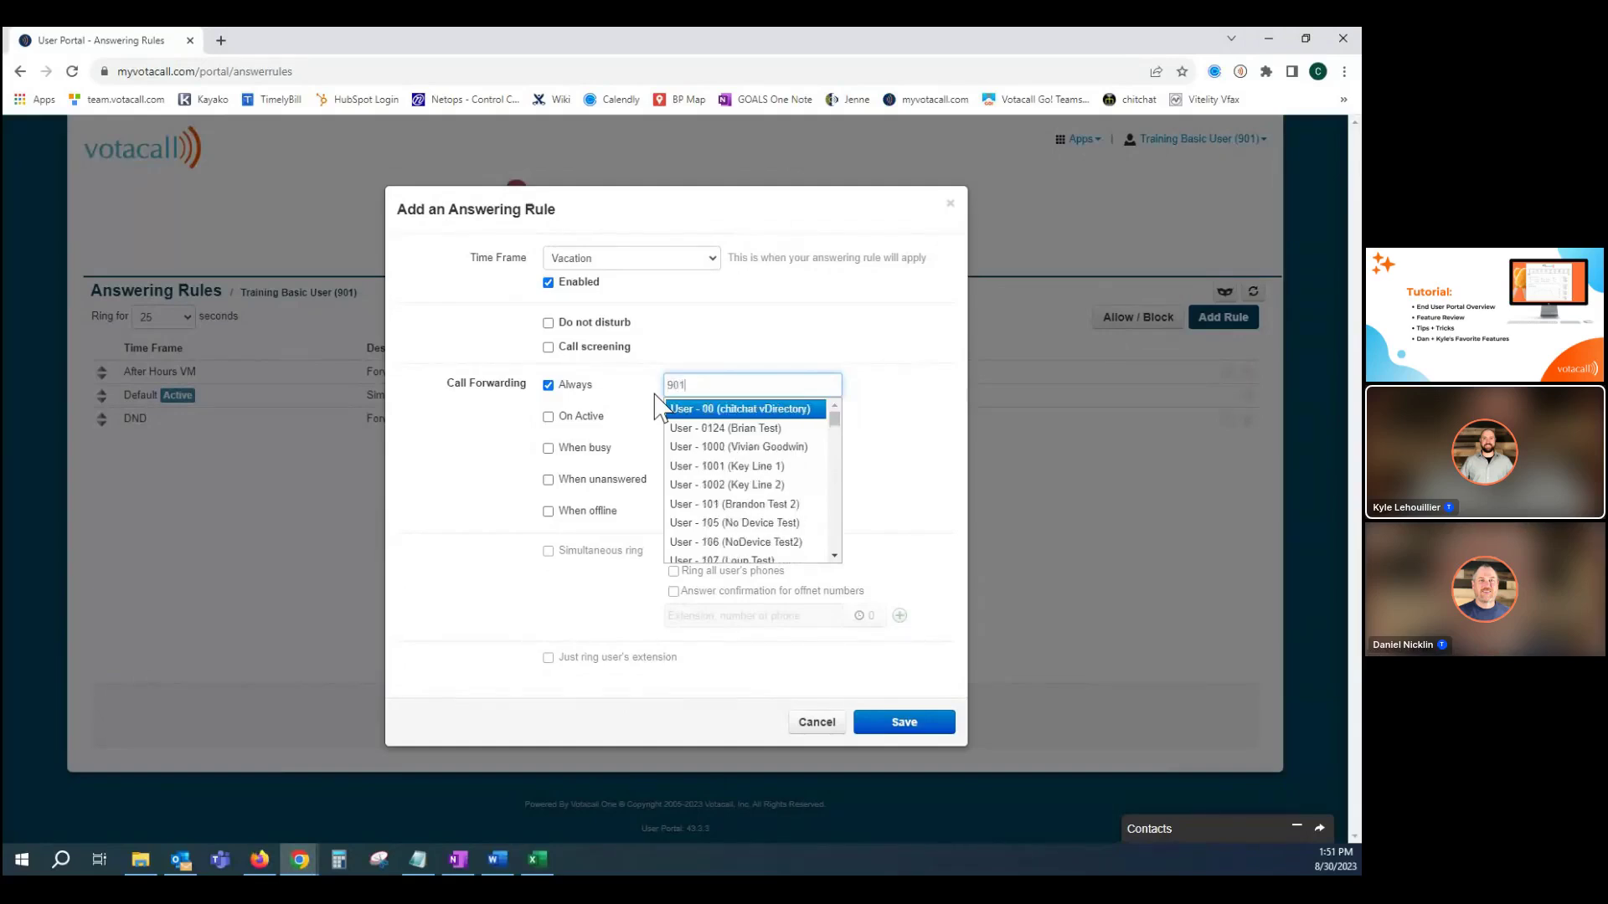
text(1)
scroll(728, 502, down, 2)
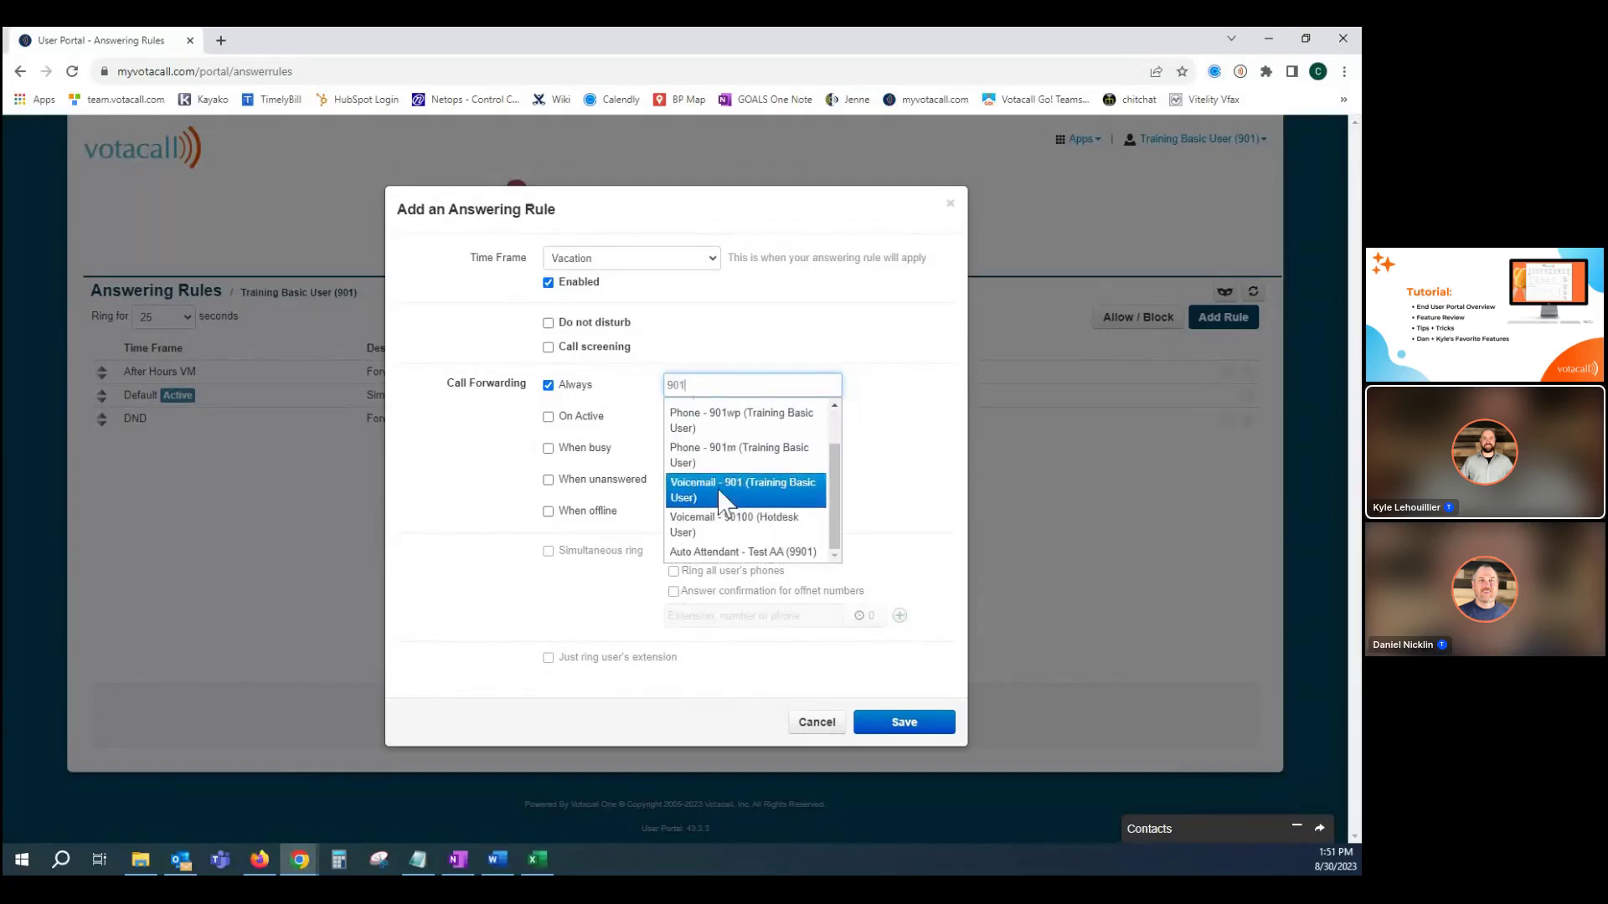
click(722, 494)
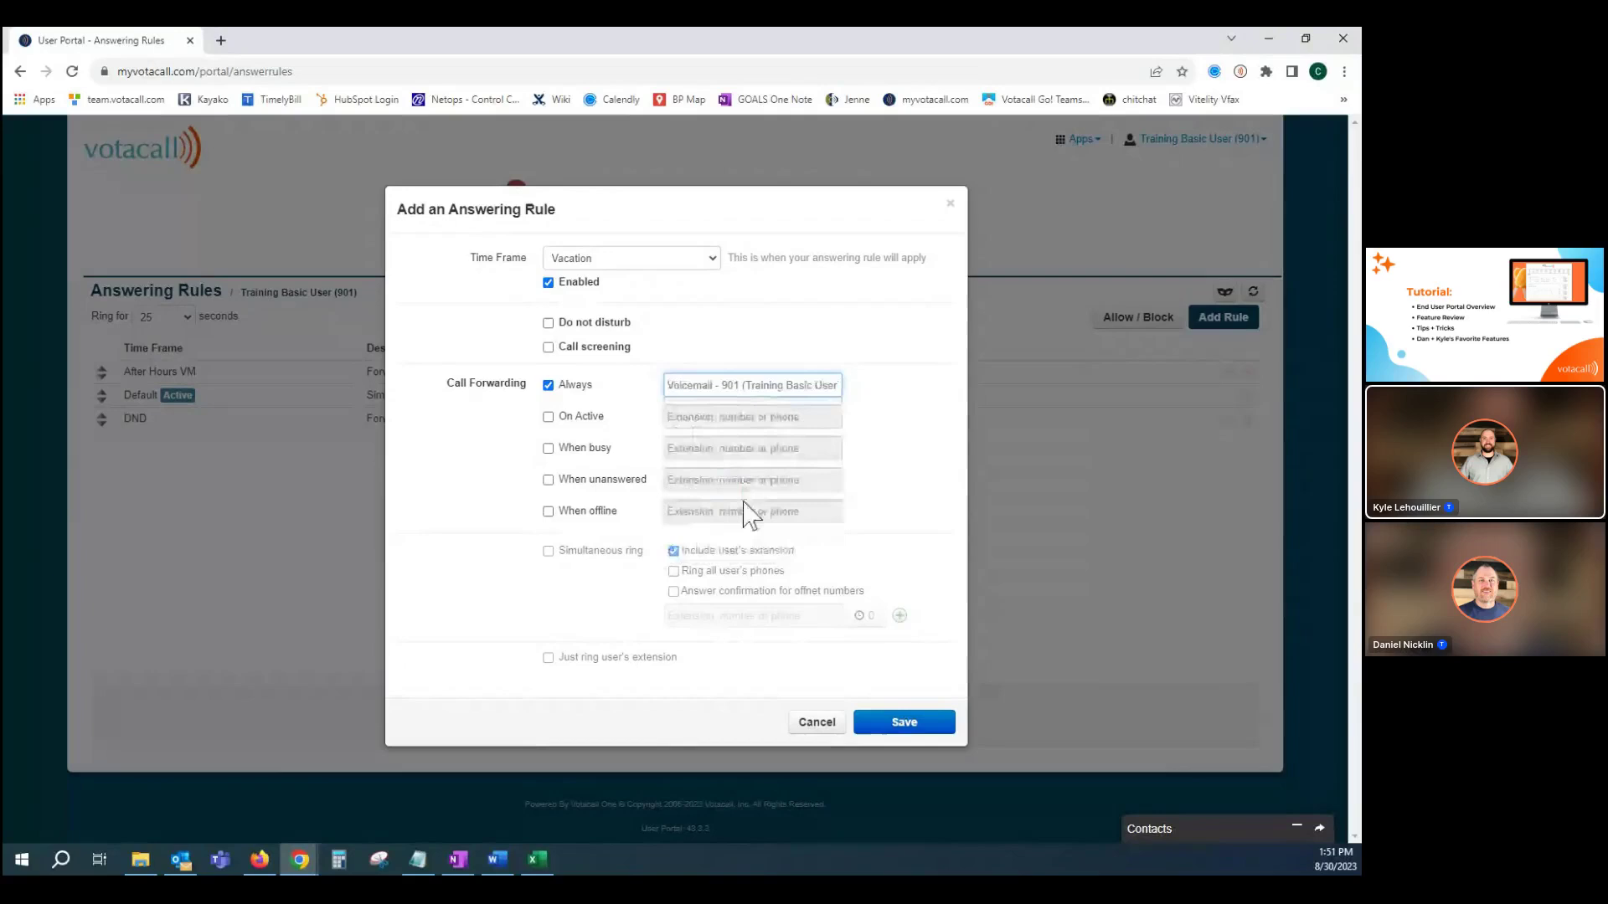
click(893, 725)
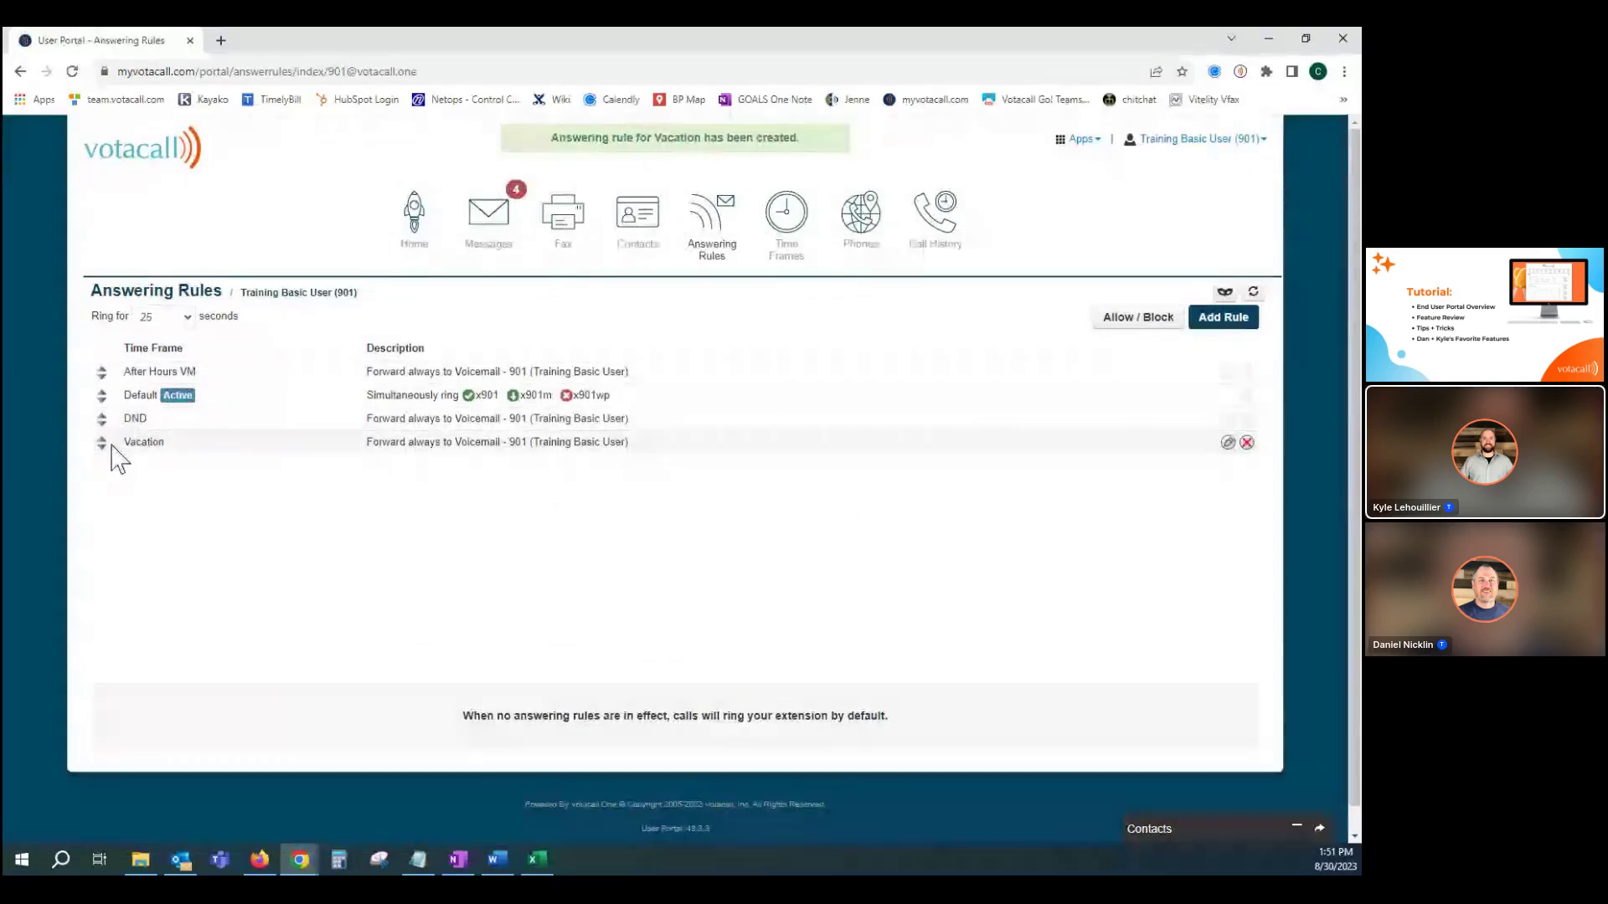
Drag Vacation above the other answering rules, save the new order, then try nudging the DND row.
drag(100, 447, 104, 374)
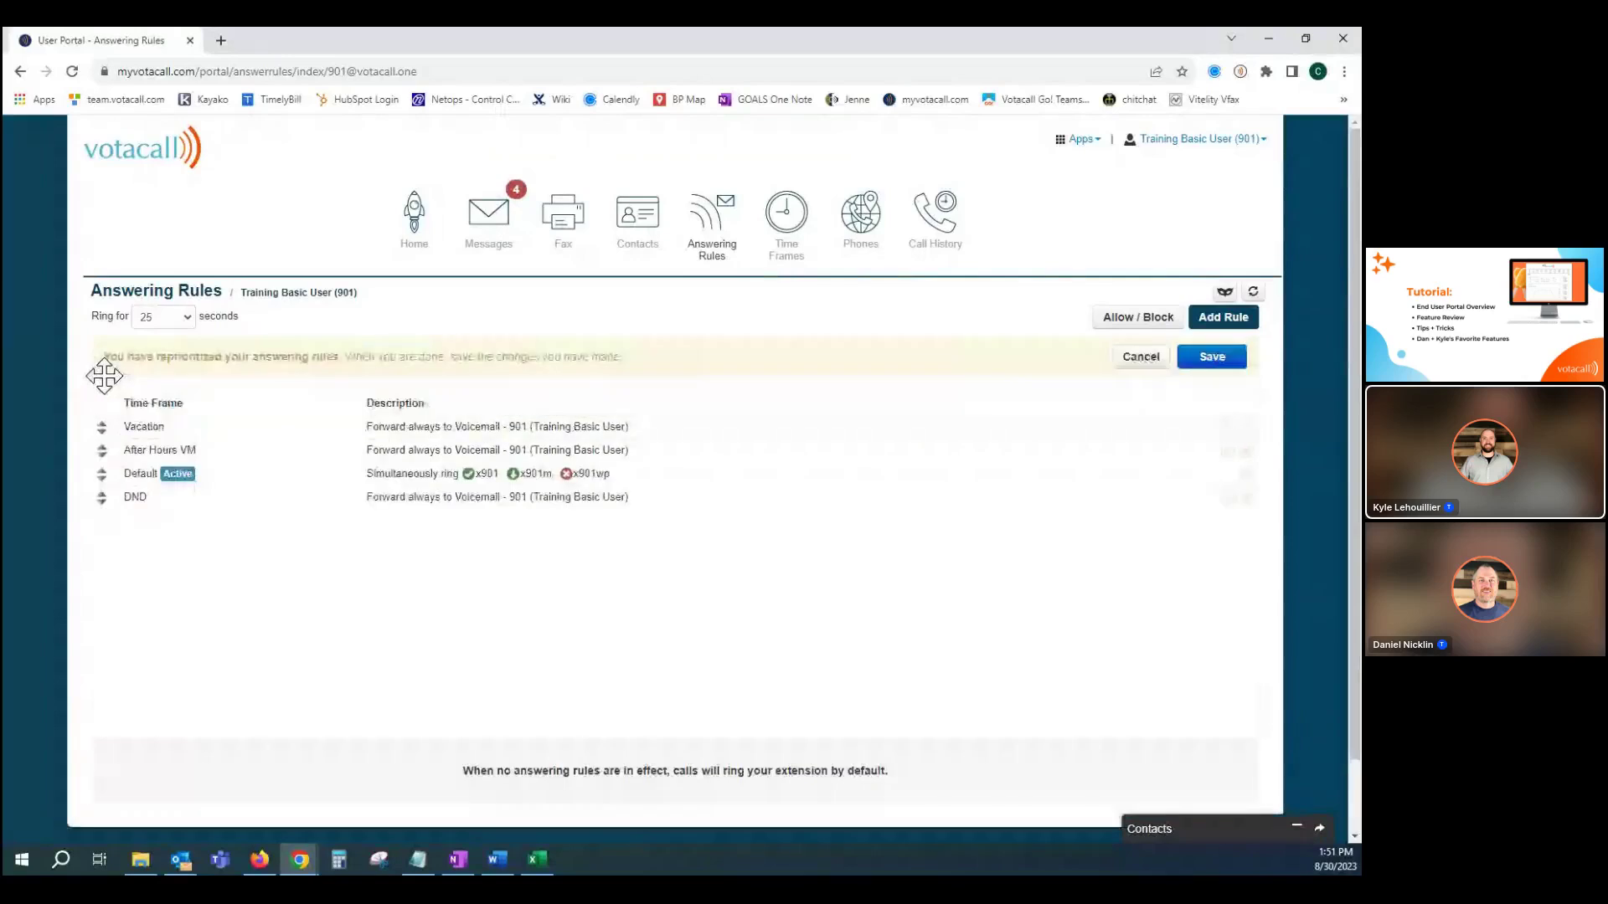
click(1210, 358)
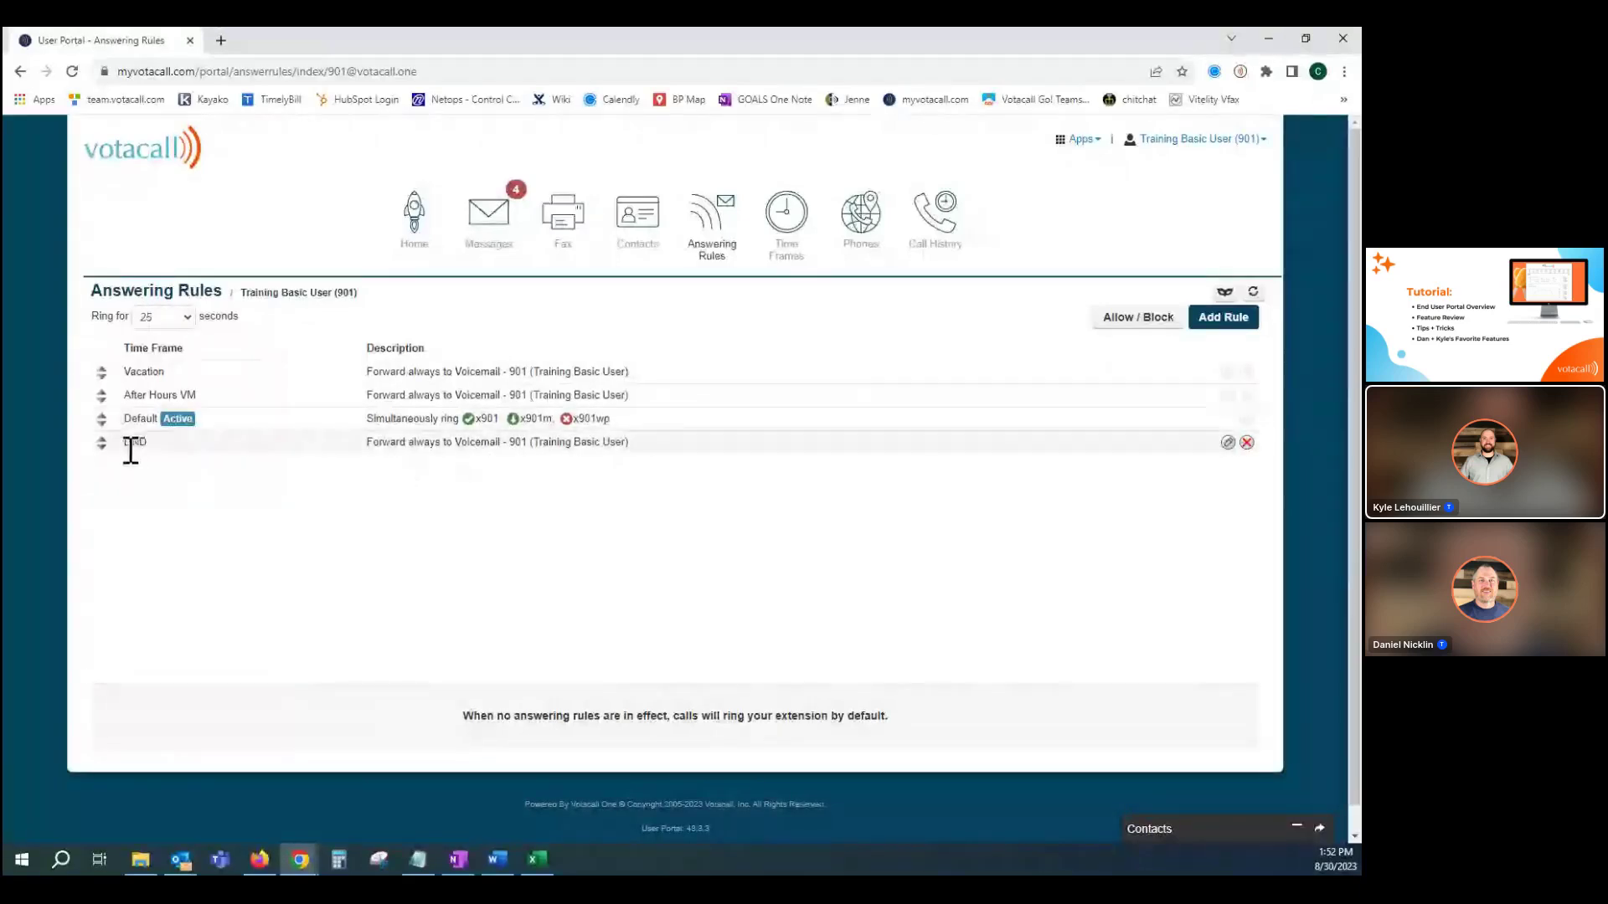
mouse_move(102, 442)
mouse_down()
mouse_move(109, 422)
mouse_move(111, 441)
mouse_up()
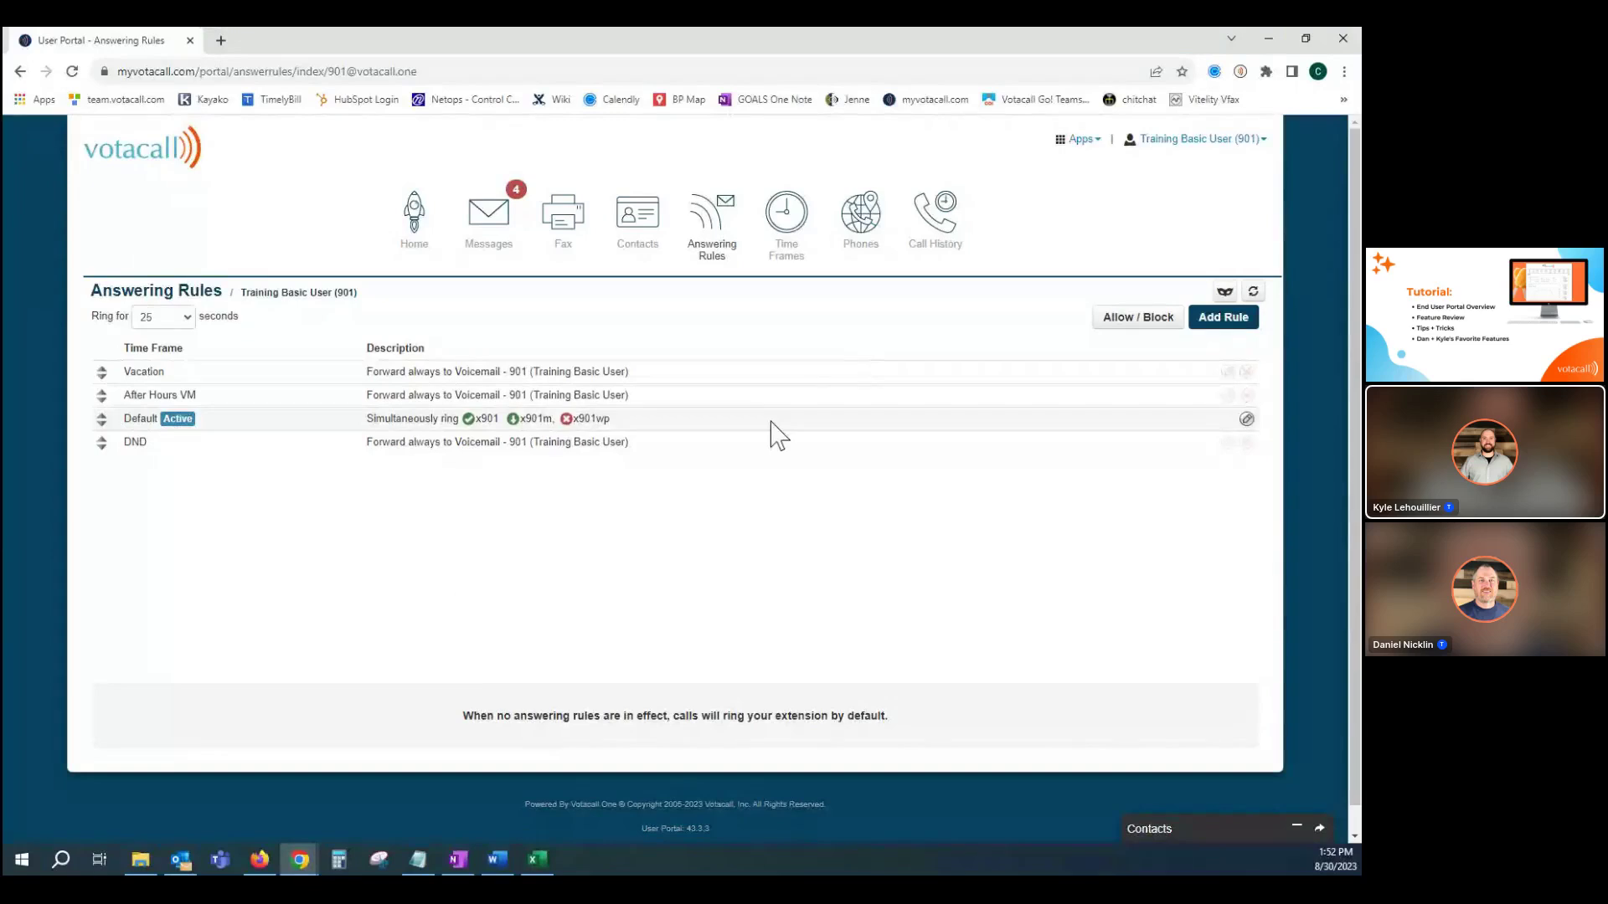
Open the Phones page and view, then close, the GO! Mobile app download and login info.
click(863, 219)
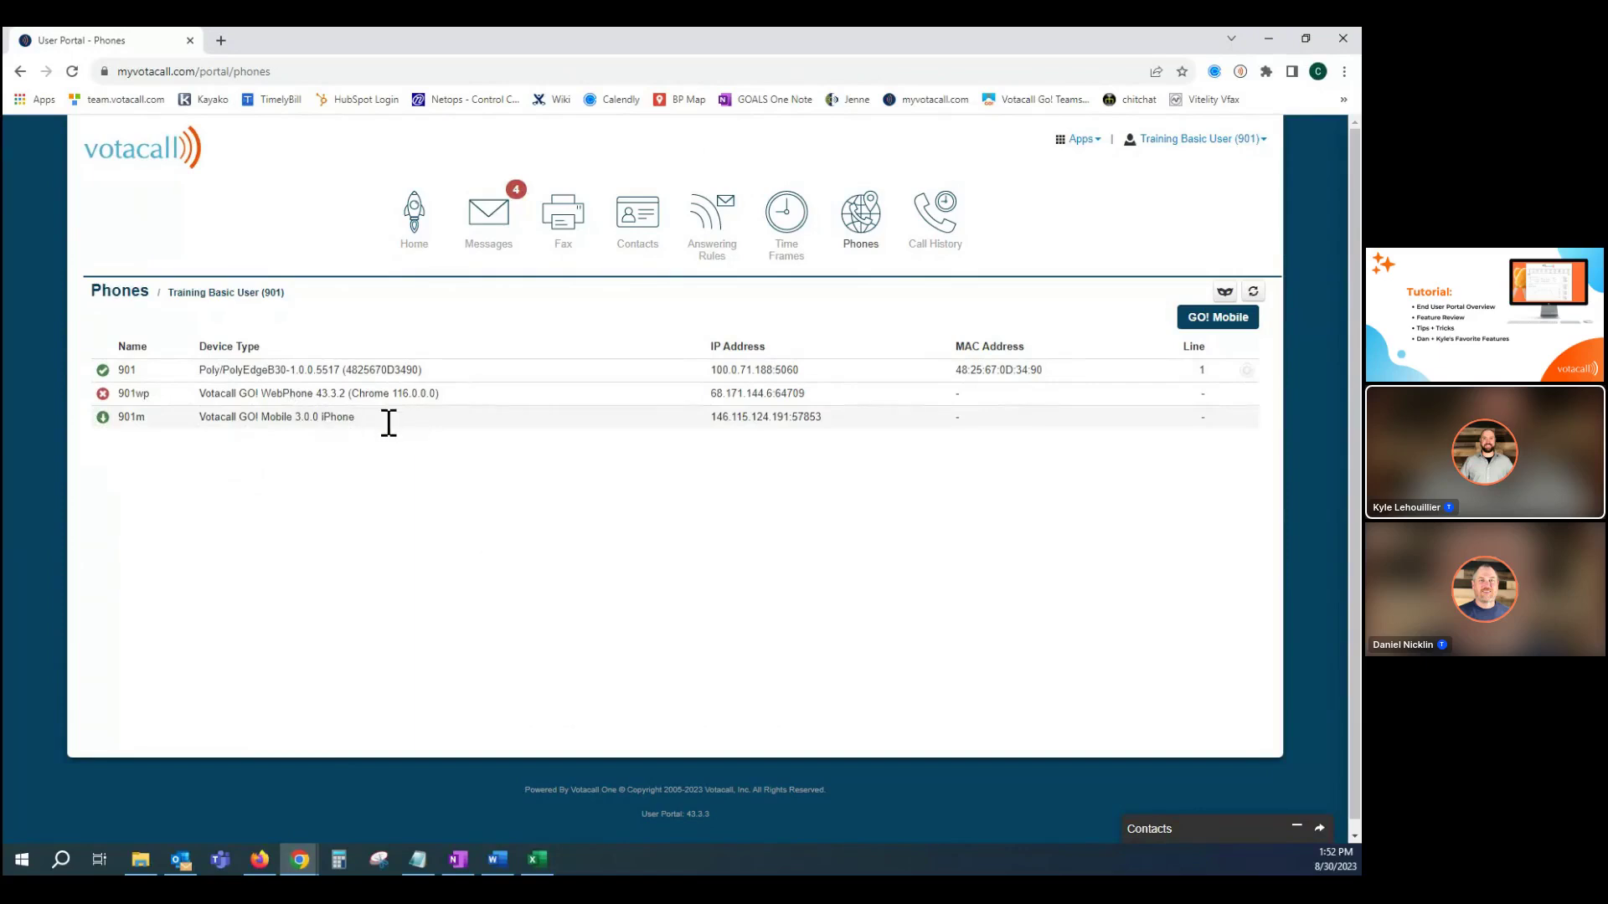
click(1202, 322)
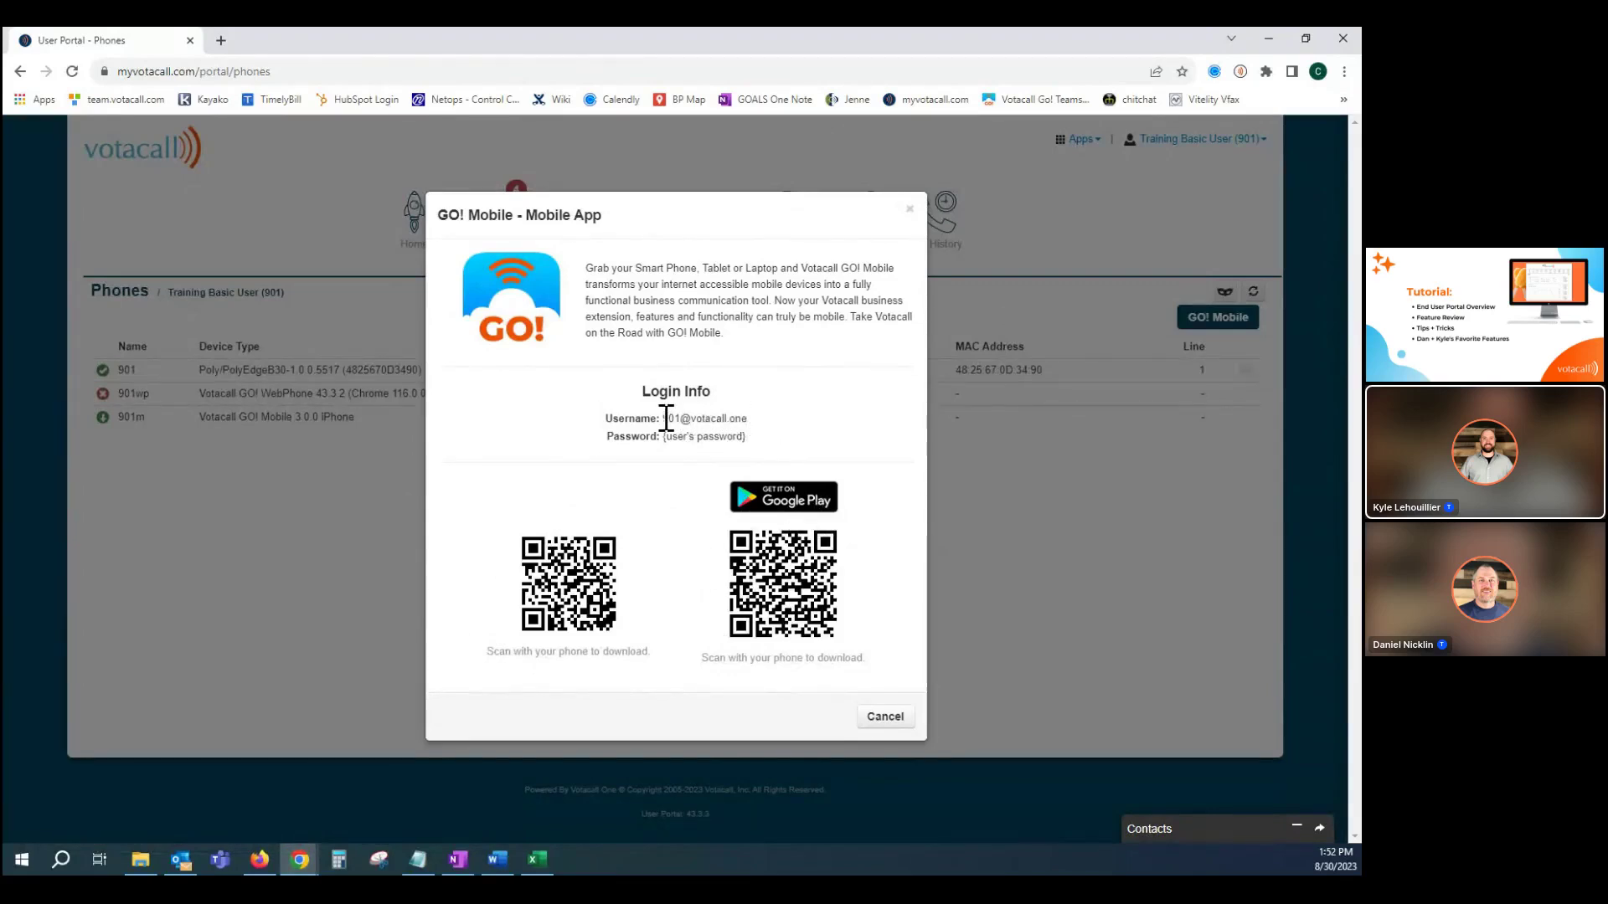
click(909, 209)
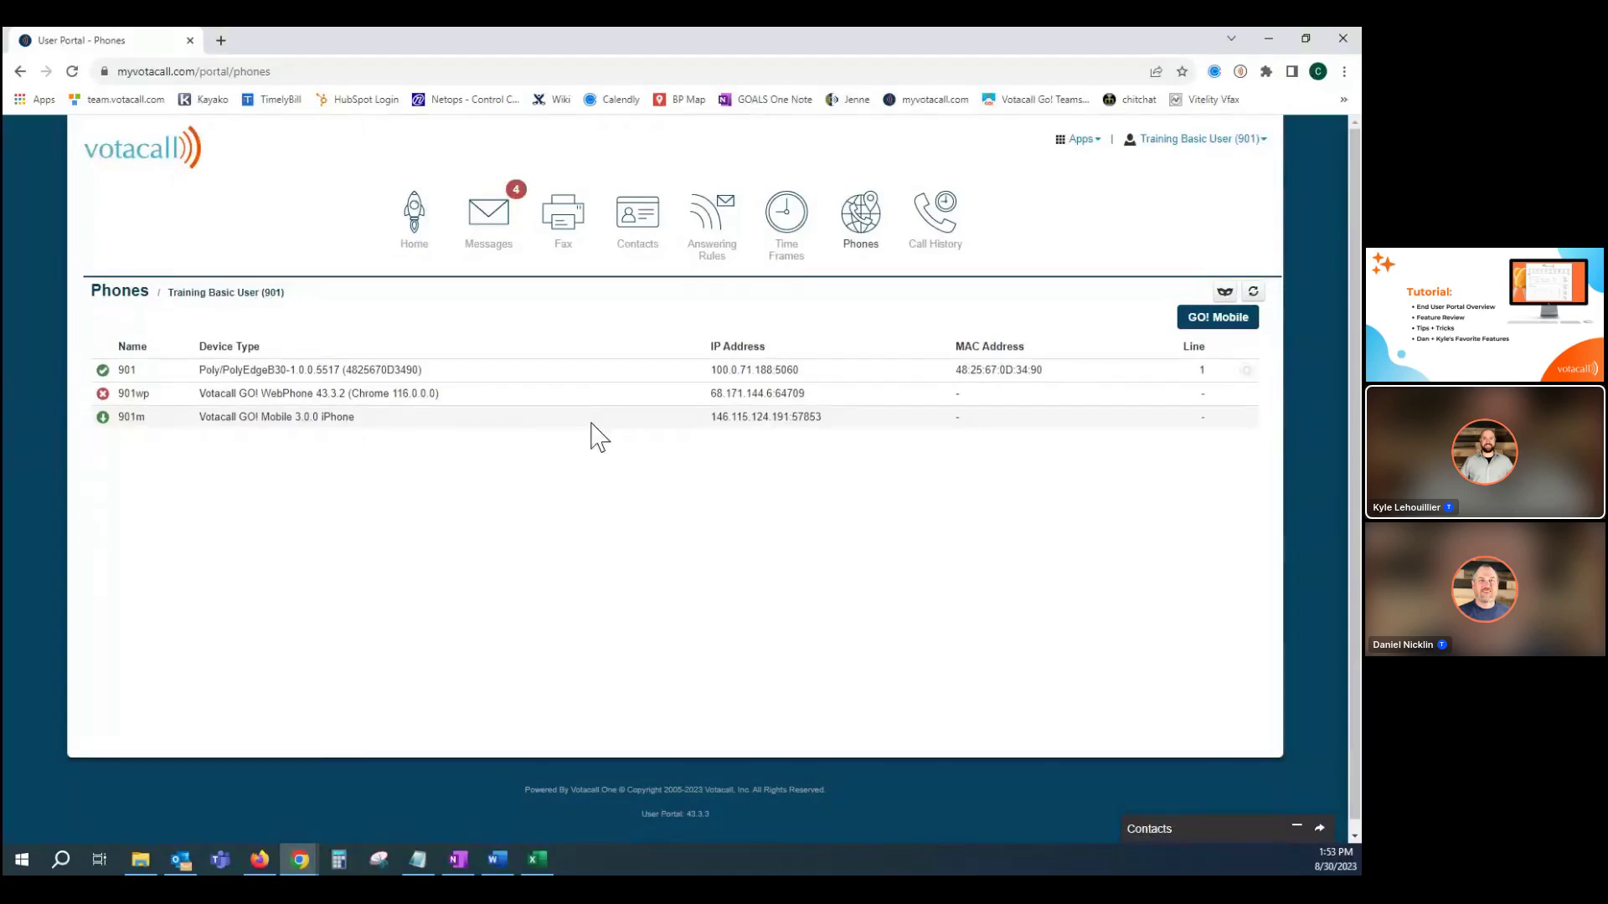
Open the 901 phone's button configuration and keep button 2 as a User (BLF) key.
click(1246, 371)
click(1082, 385)
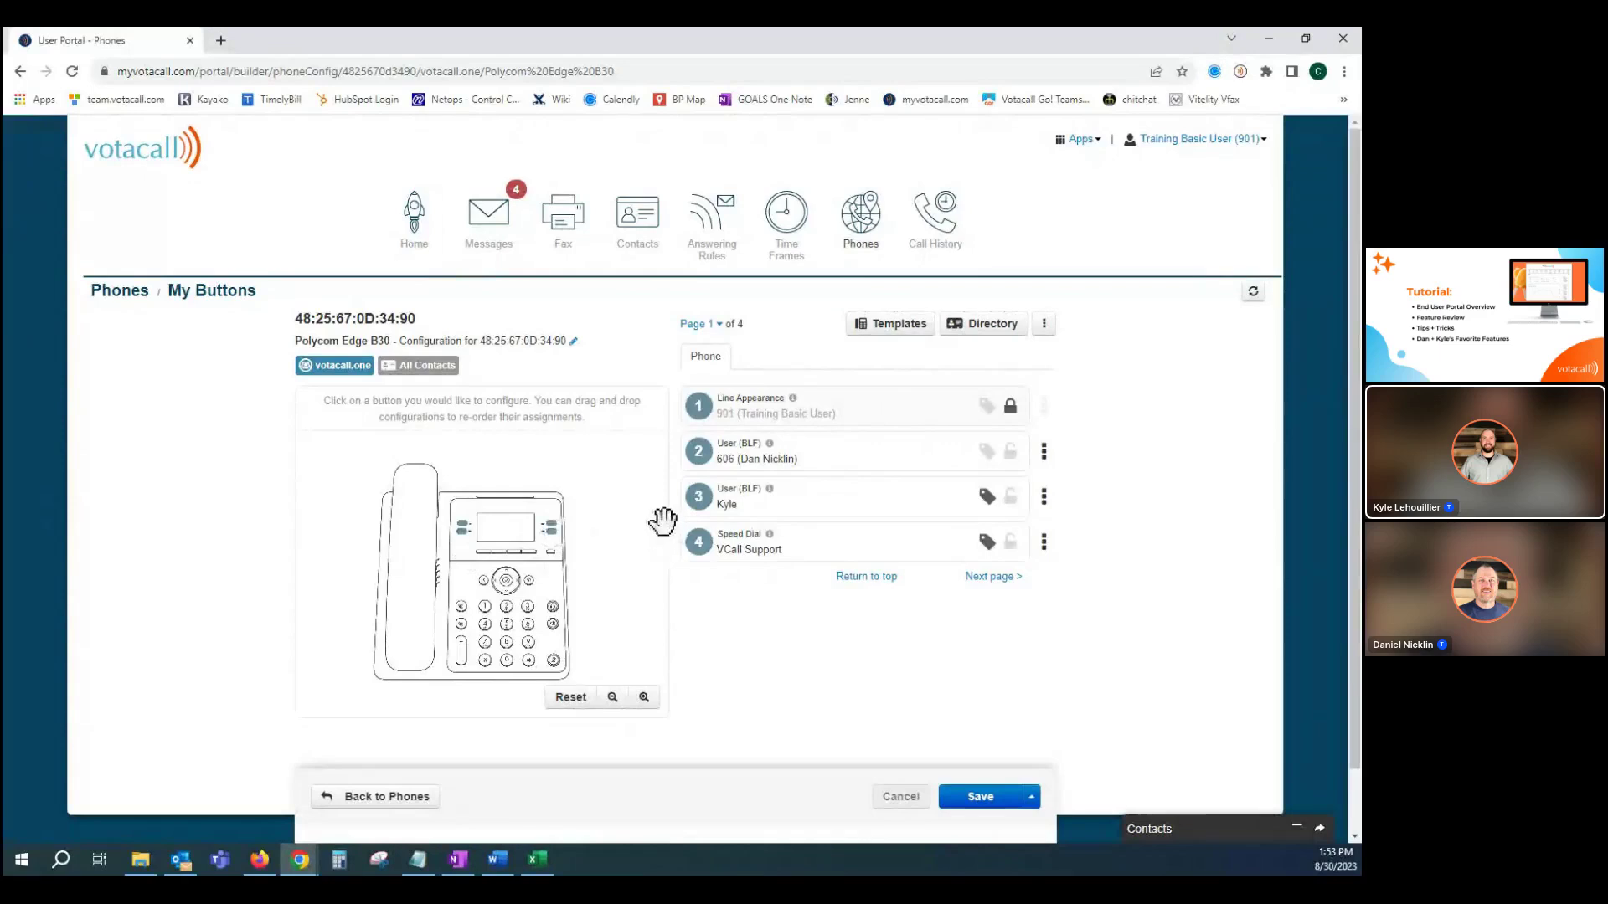
click(756, 462)
click(764, 456)
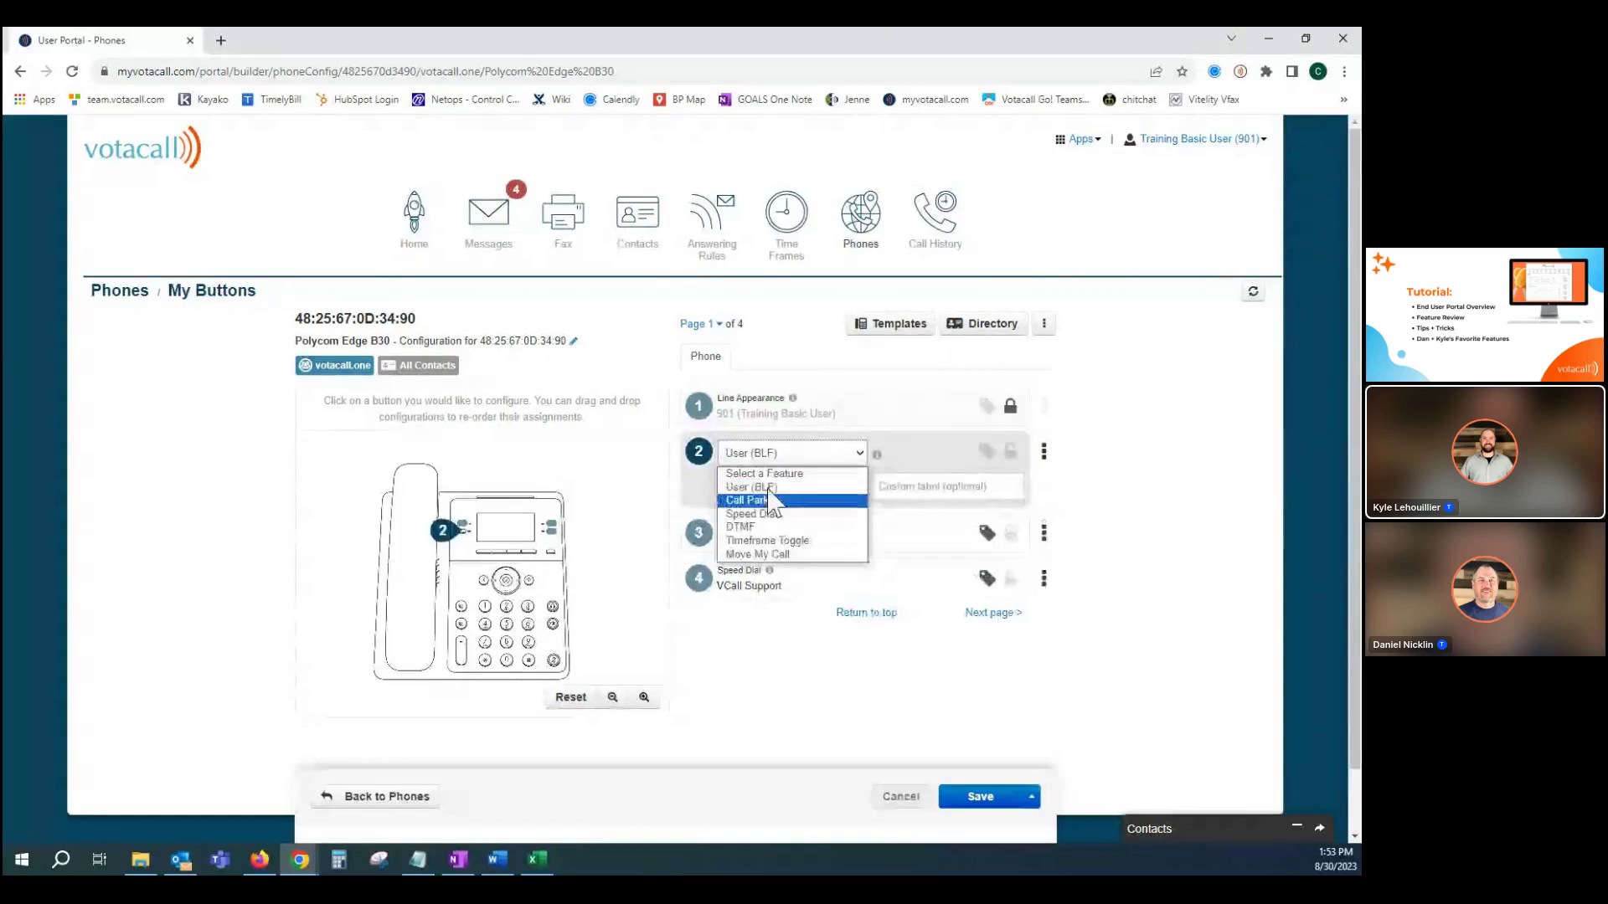
click(768, 488)
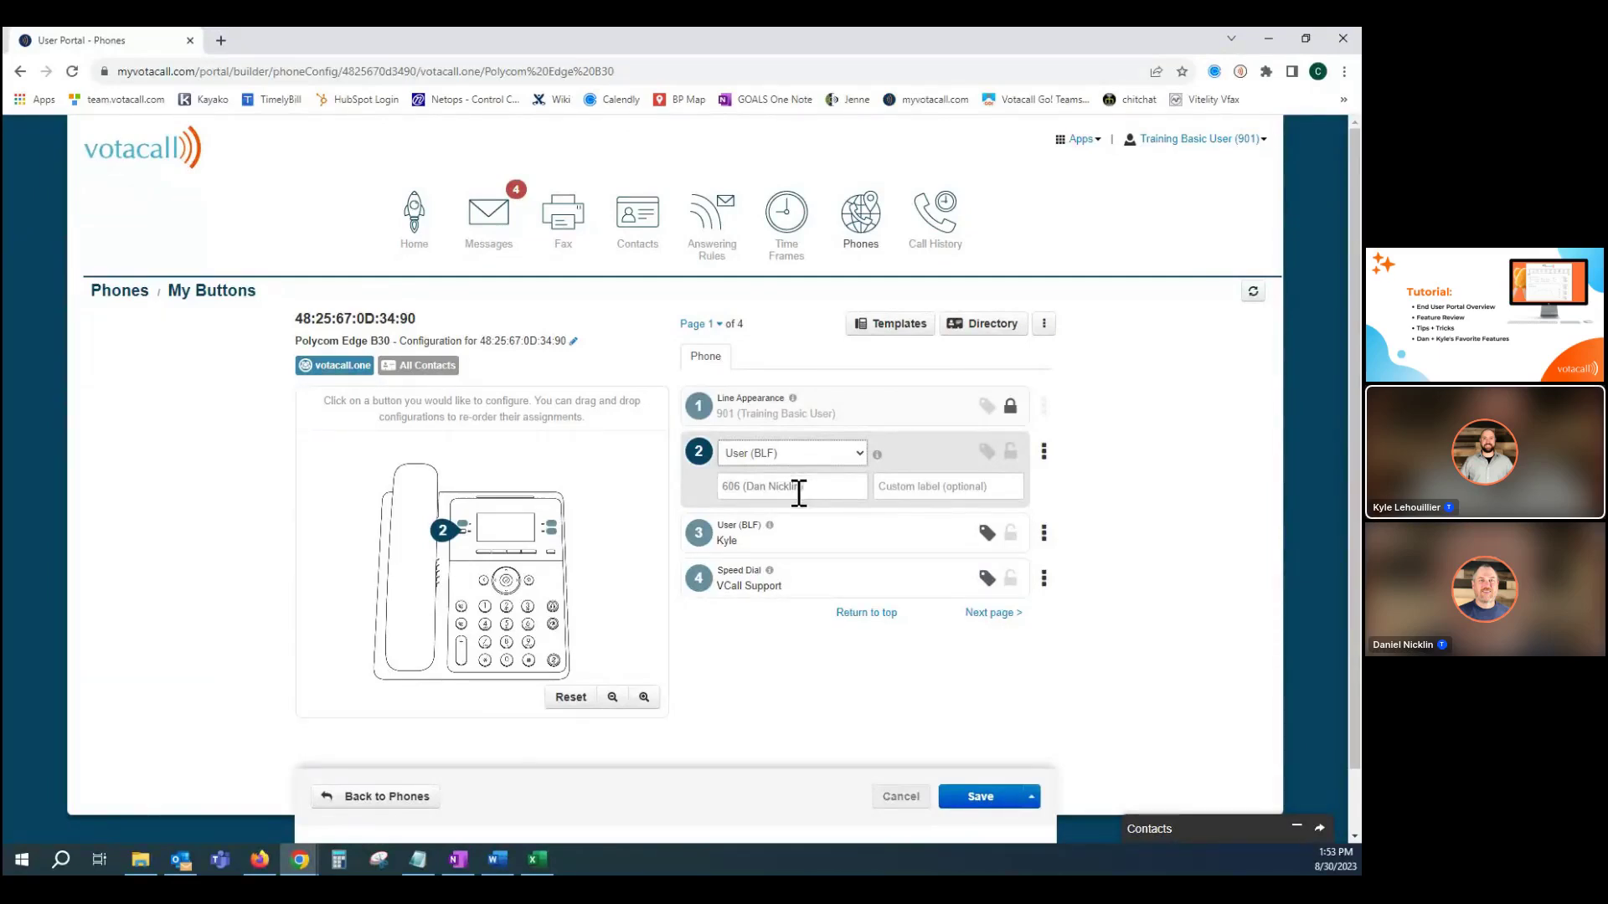
Inspect button 4's VCall Support speed dial, then look over the save options and button templates.
click(774, 580)
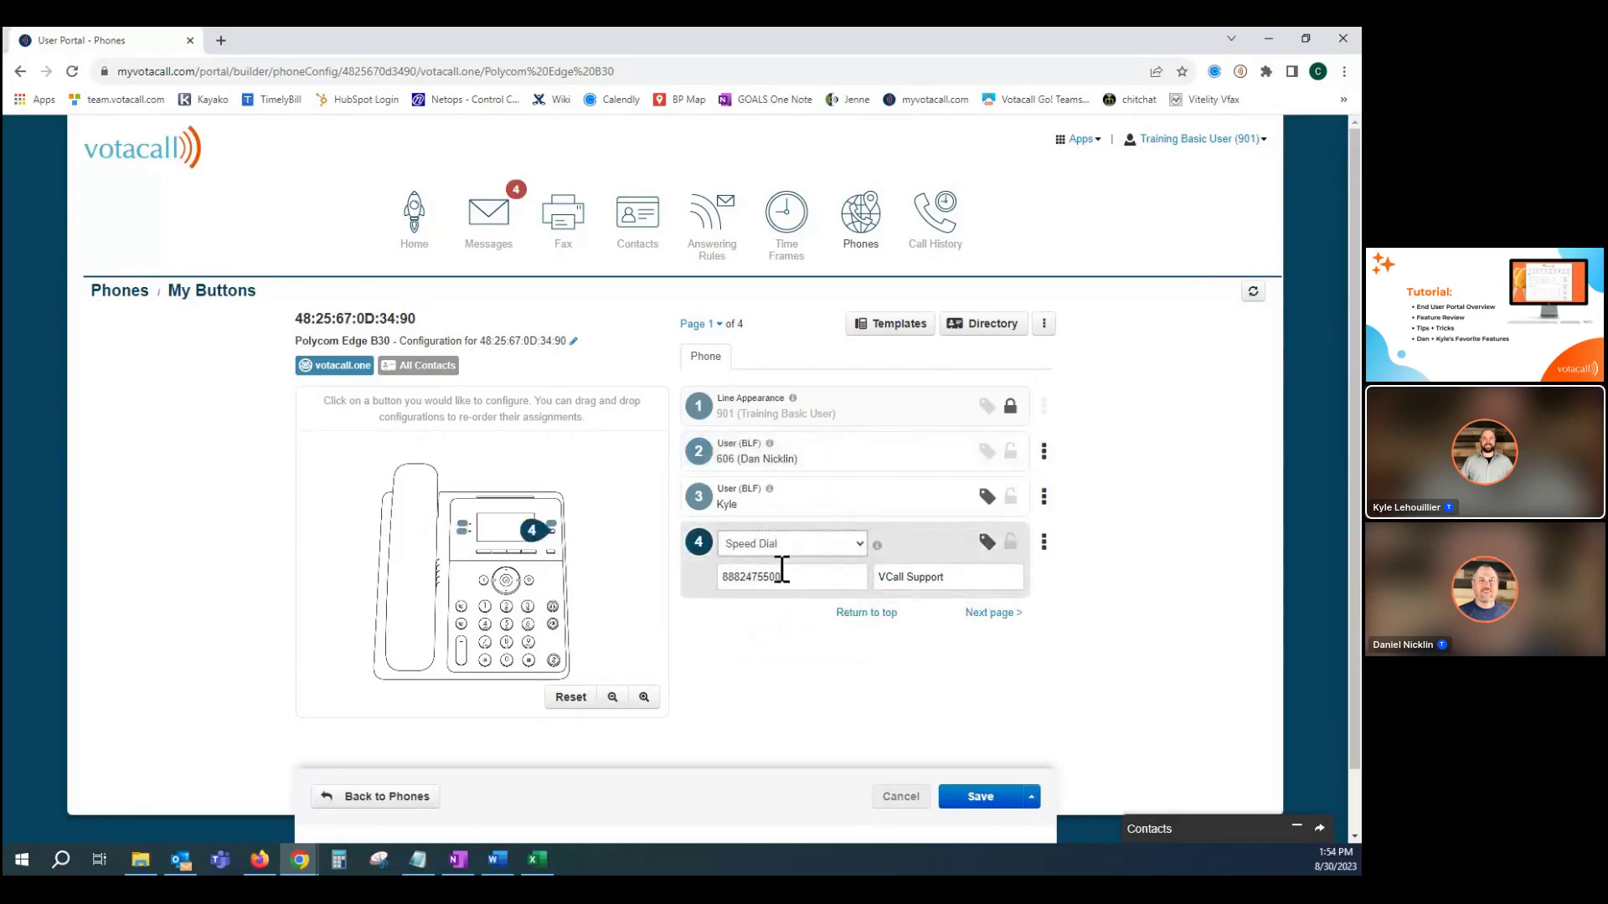
click(847, 578)
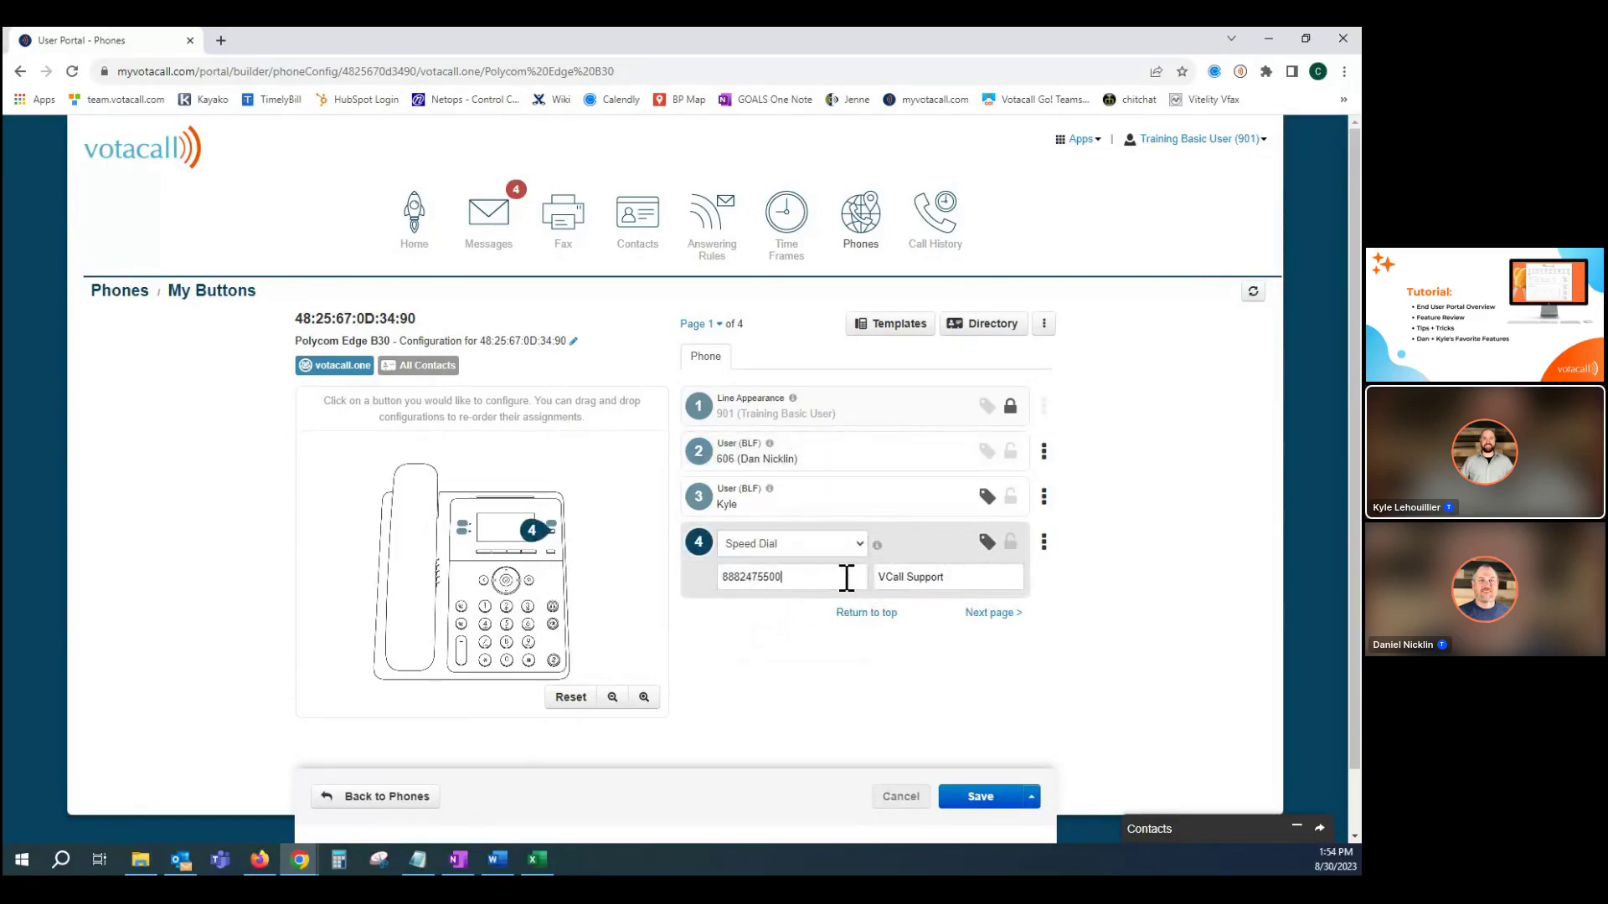
click(992, 807)
click(1033, 798)
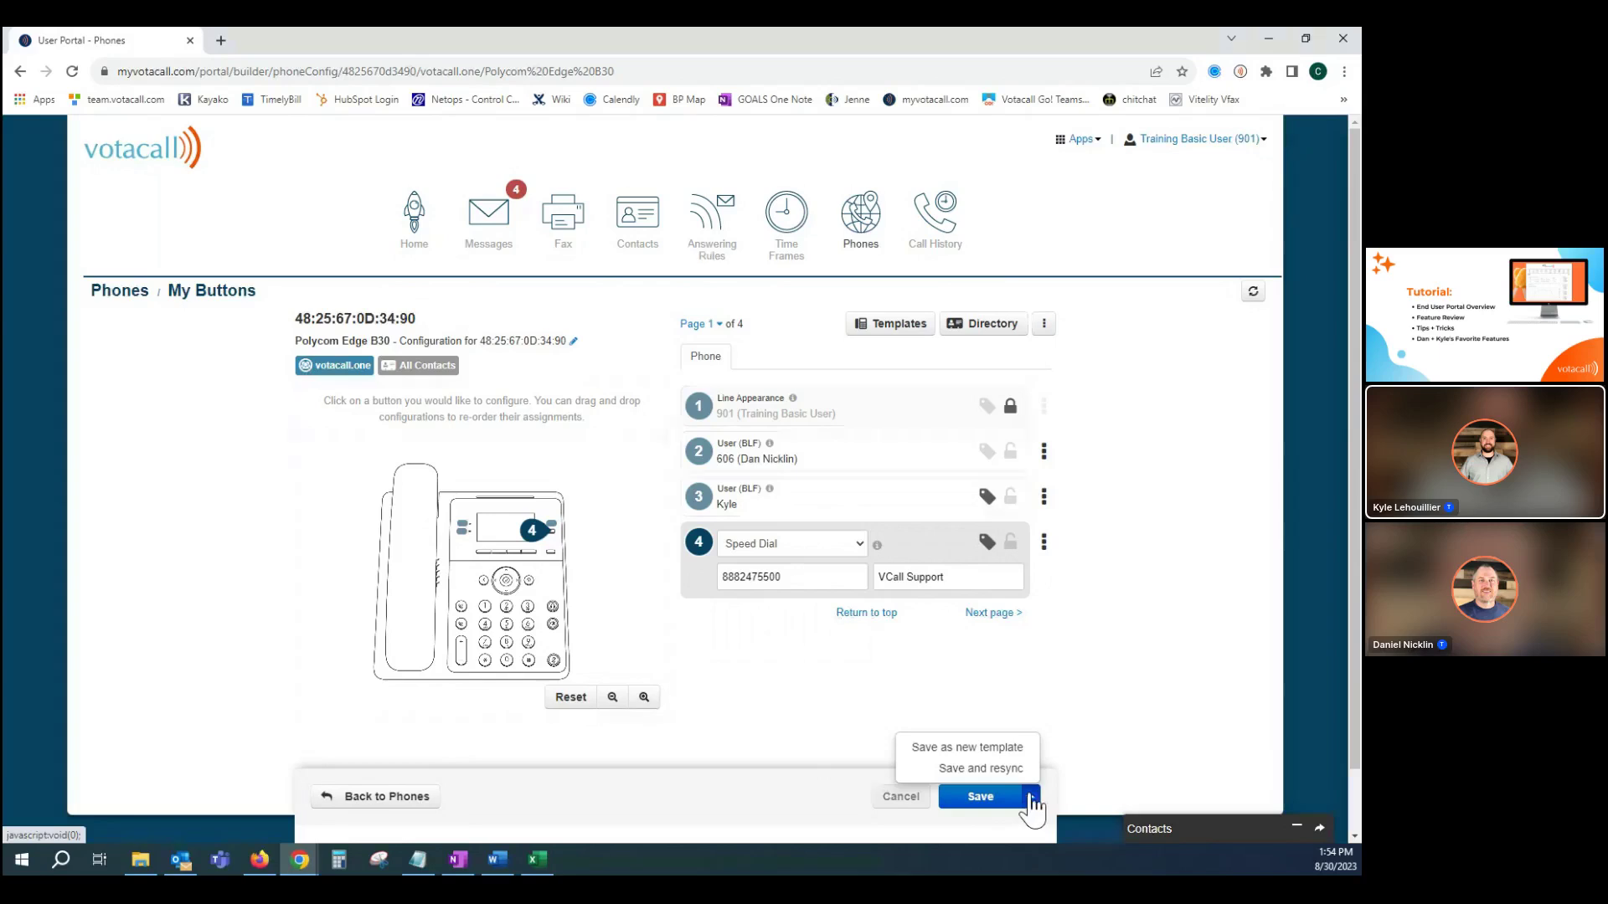
click(167, 541)
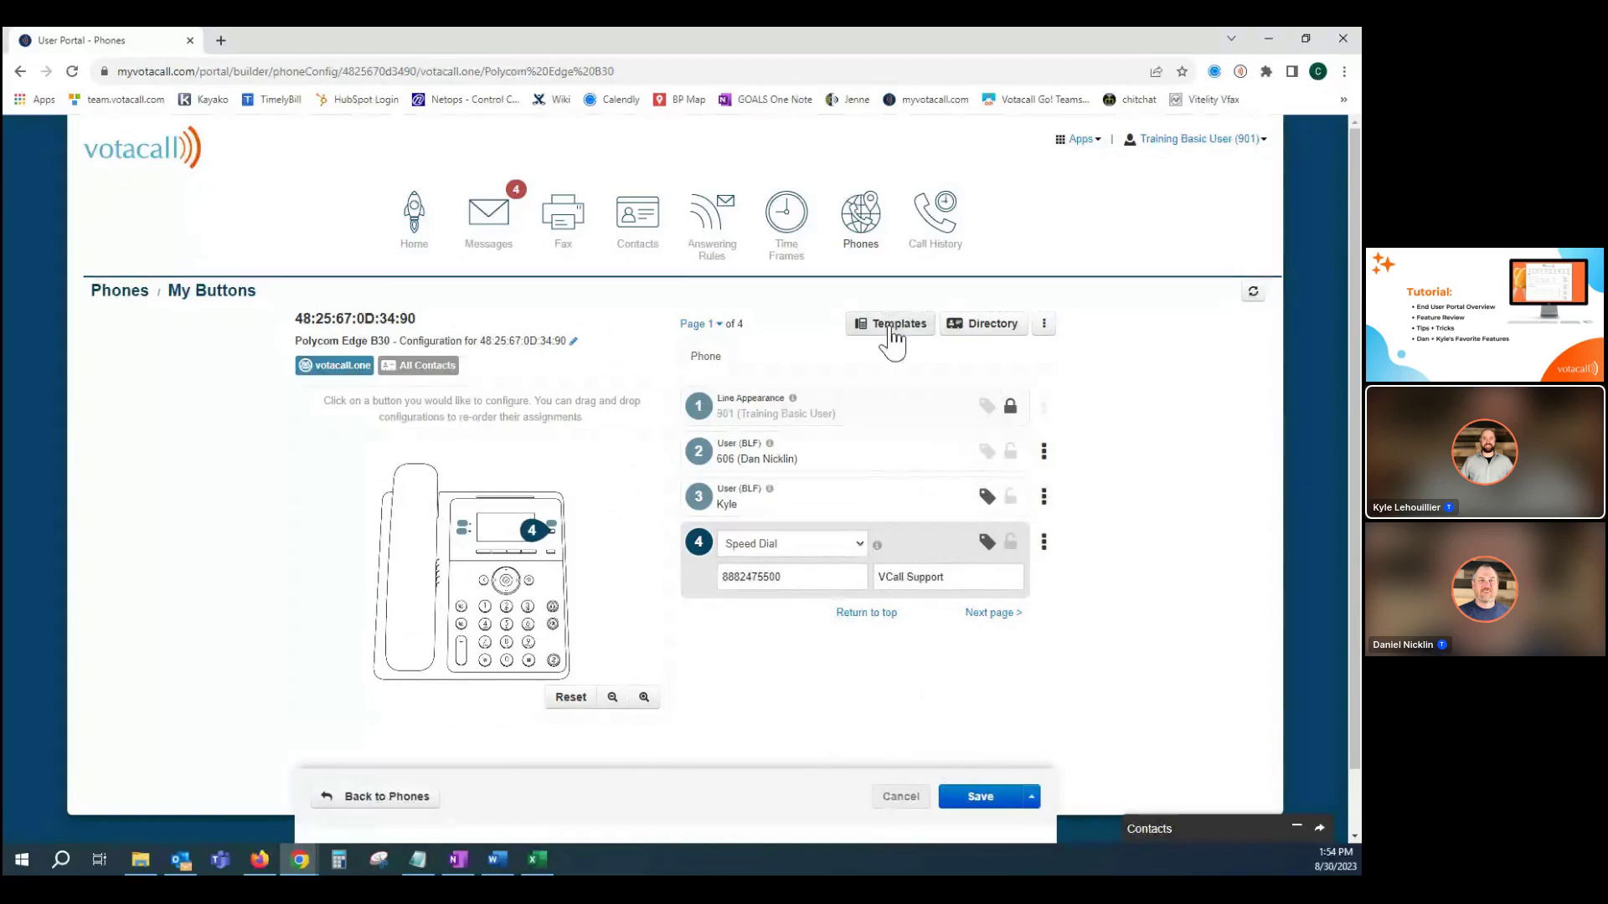
click(893, 335)
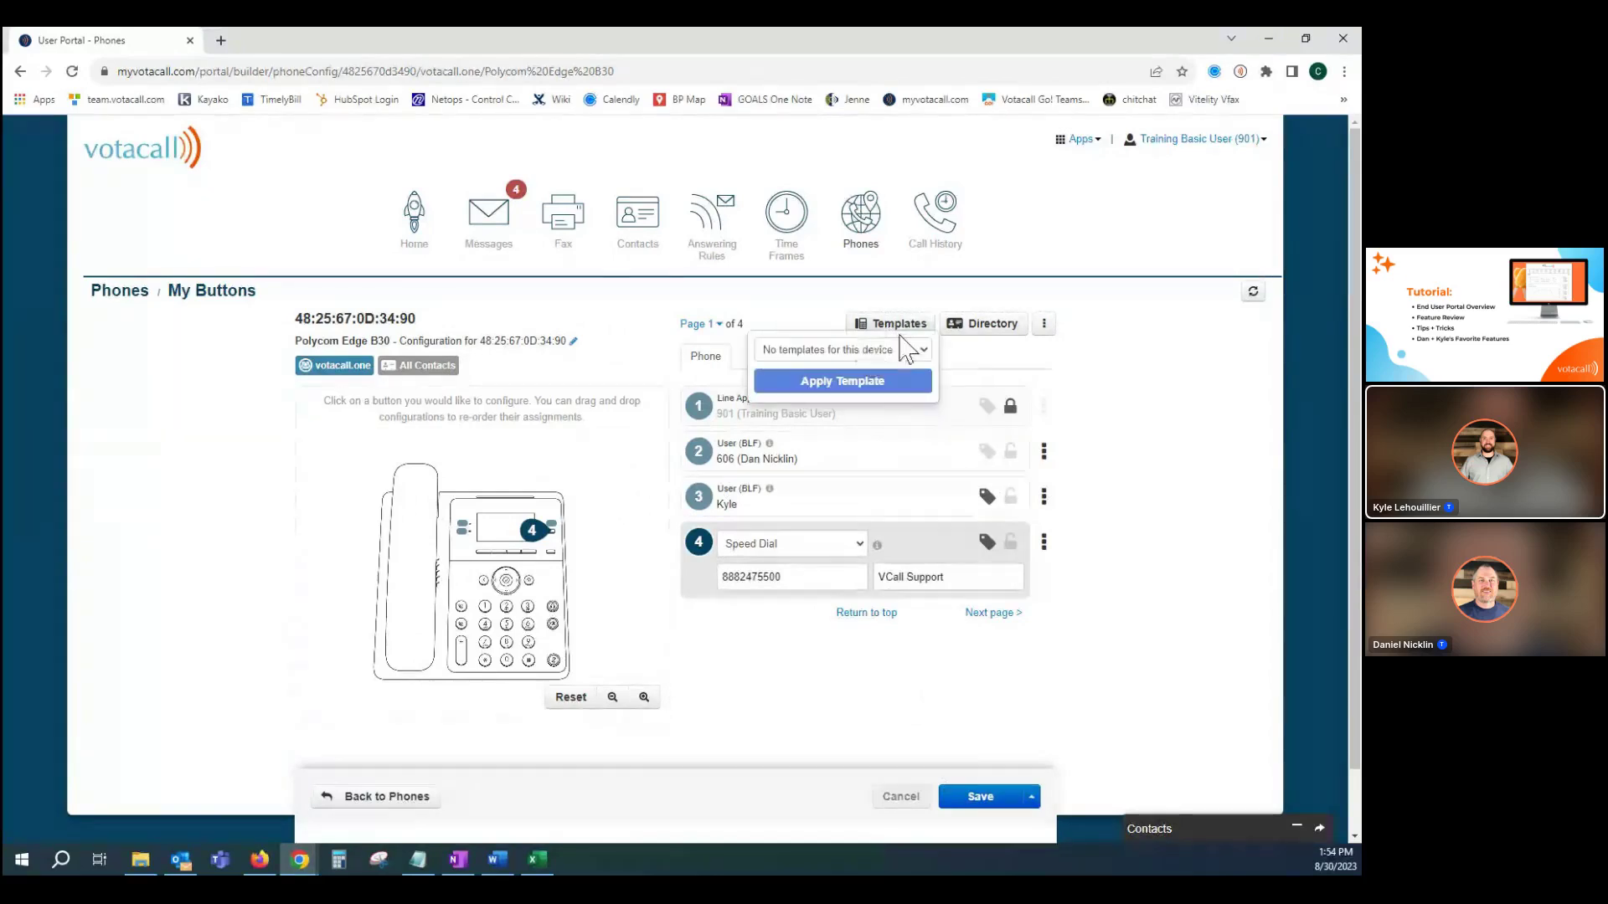
click(1117, 427)
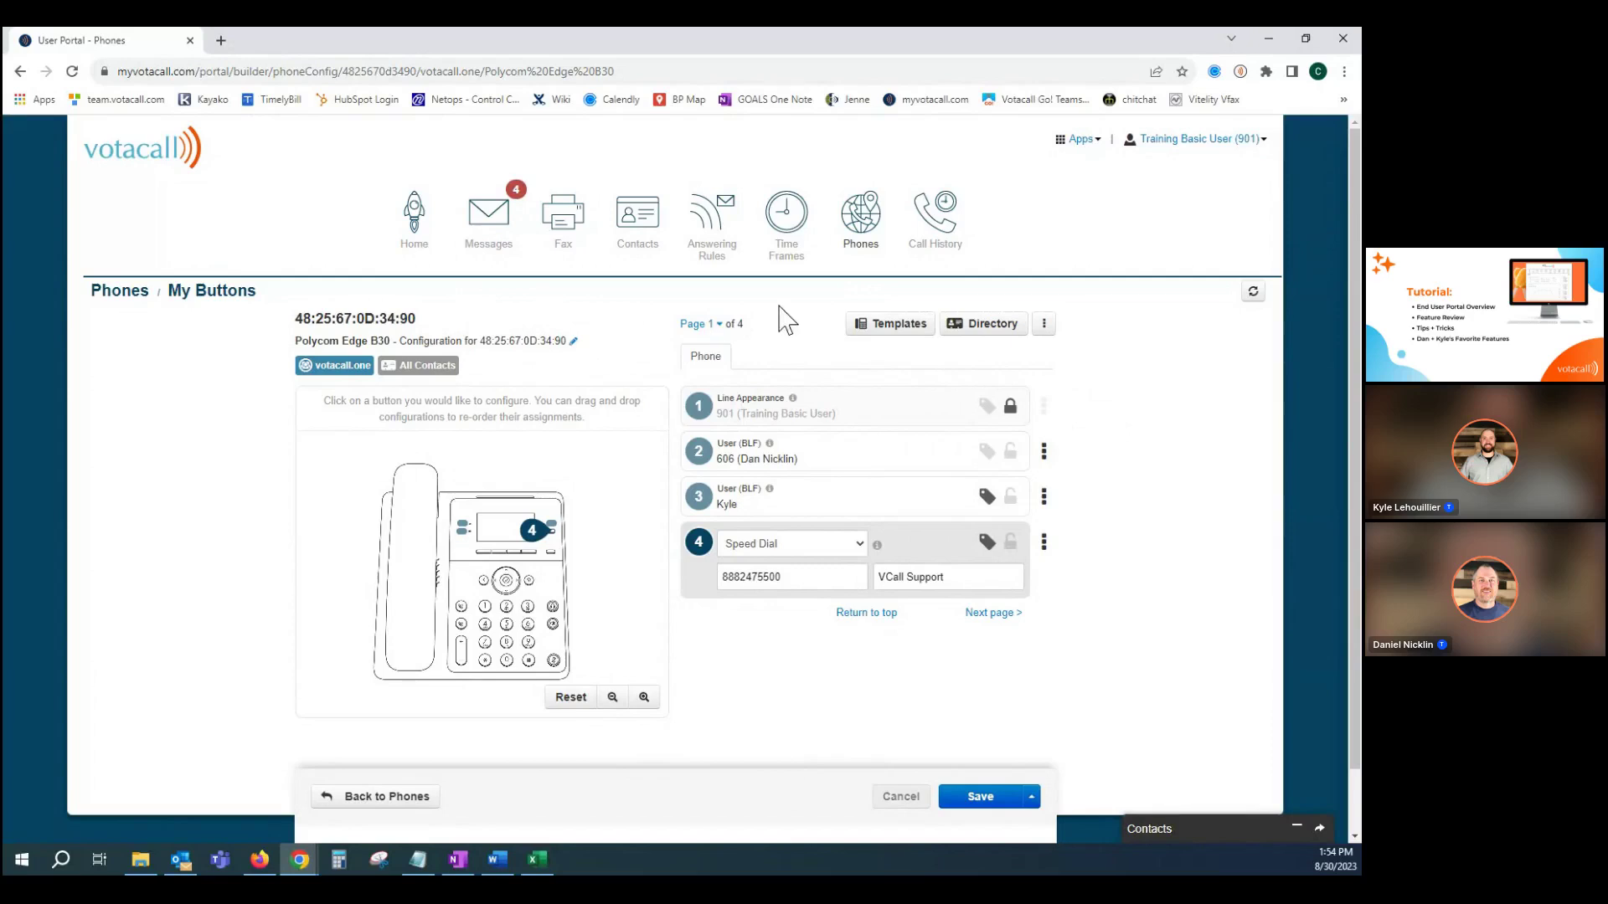
Open Call History for 08/27–08/30/2023 and show a call row's Add to Contacts options.
click(929, 221)
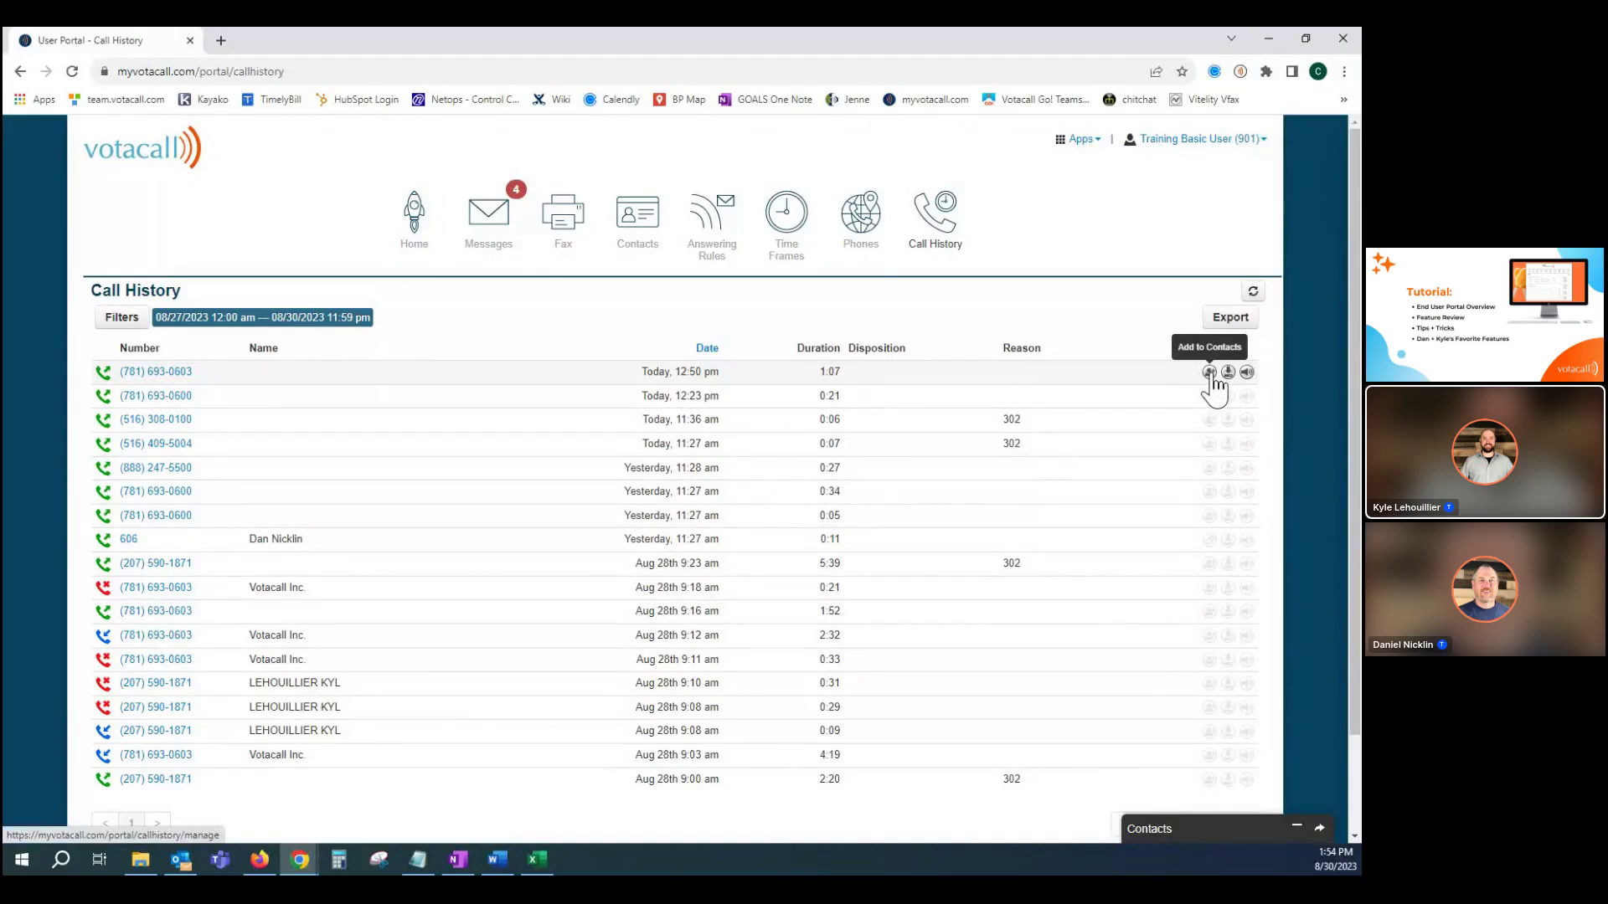
click(1209, 371)
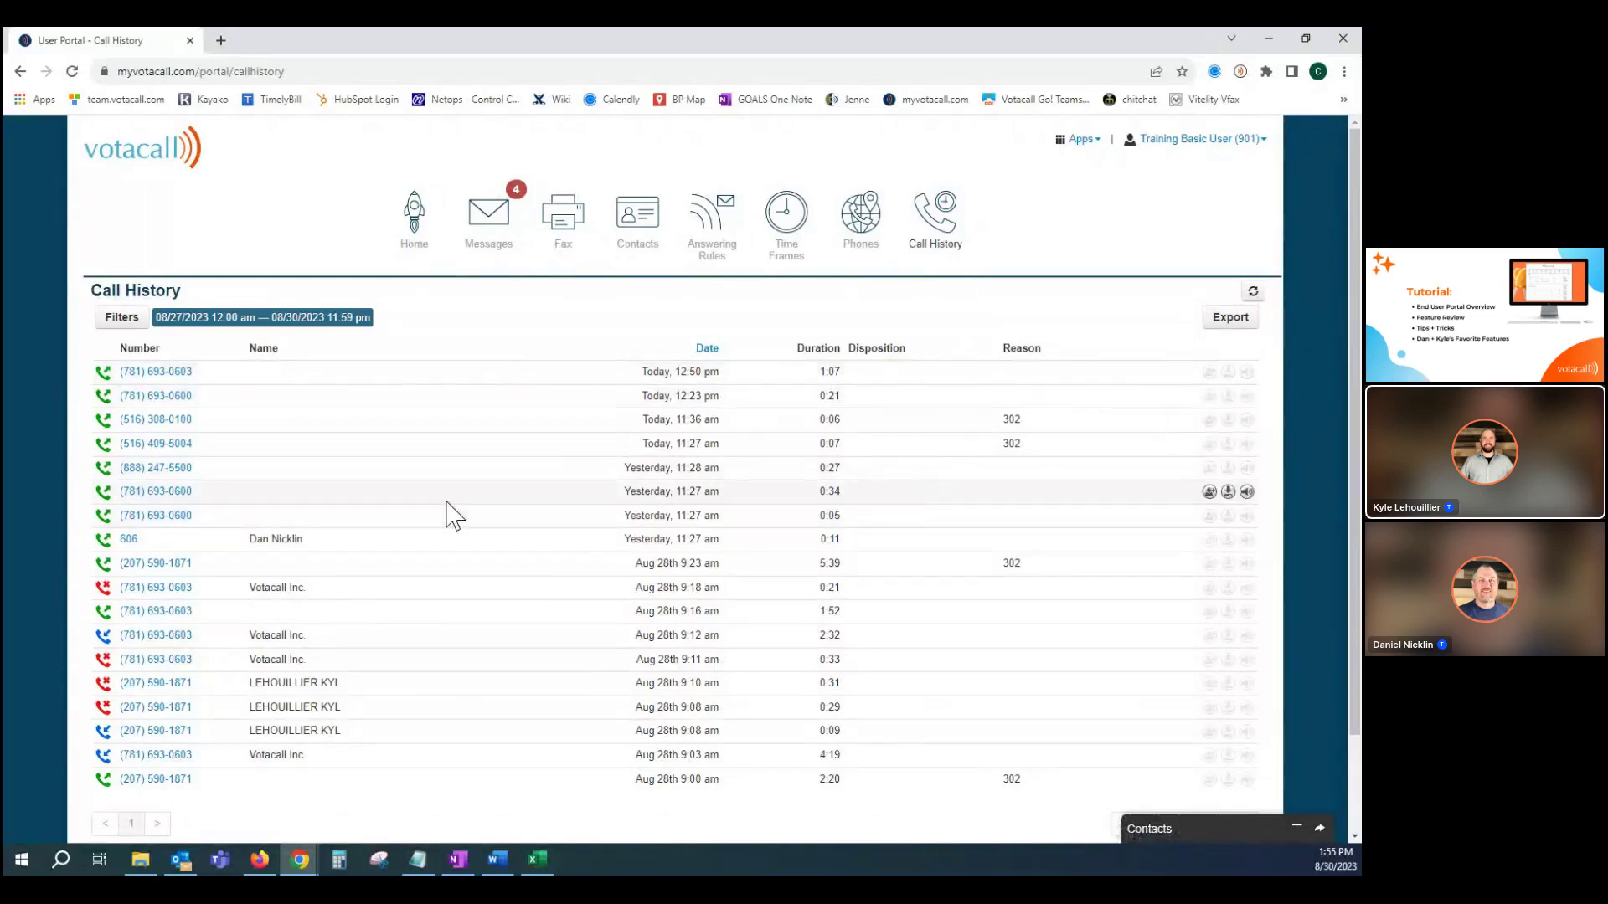
click(120, 327)
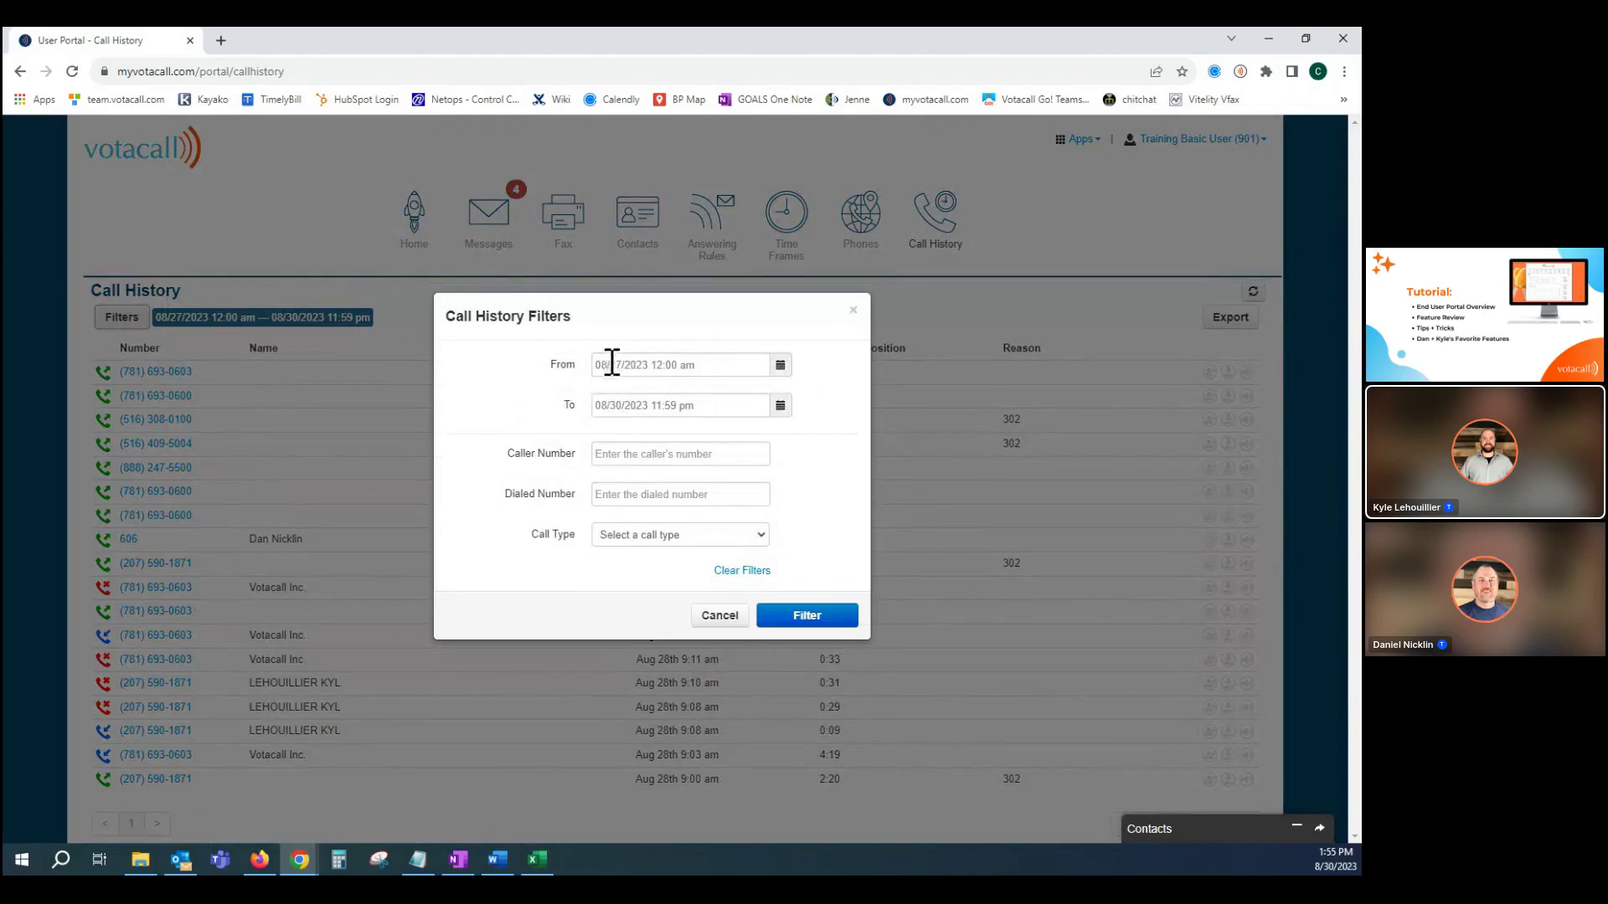
click(615, 456)
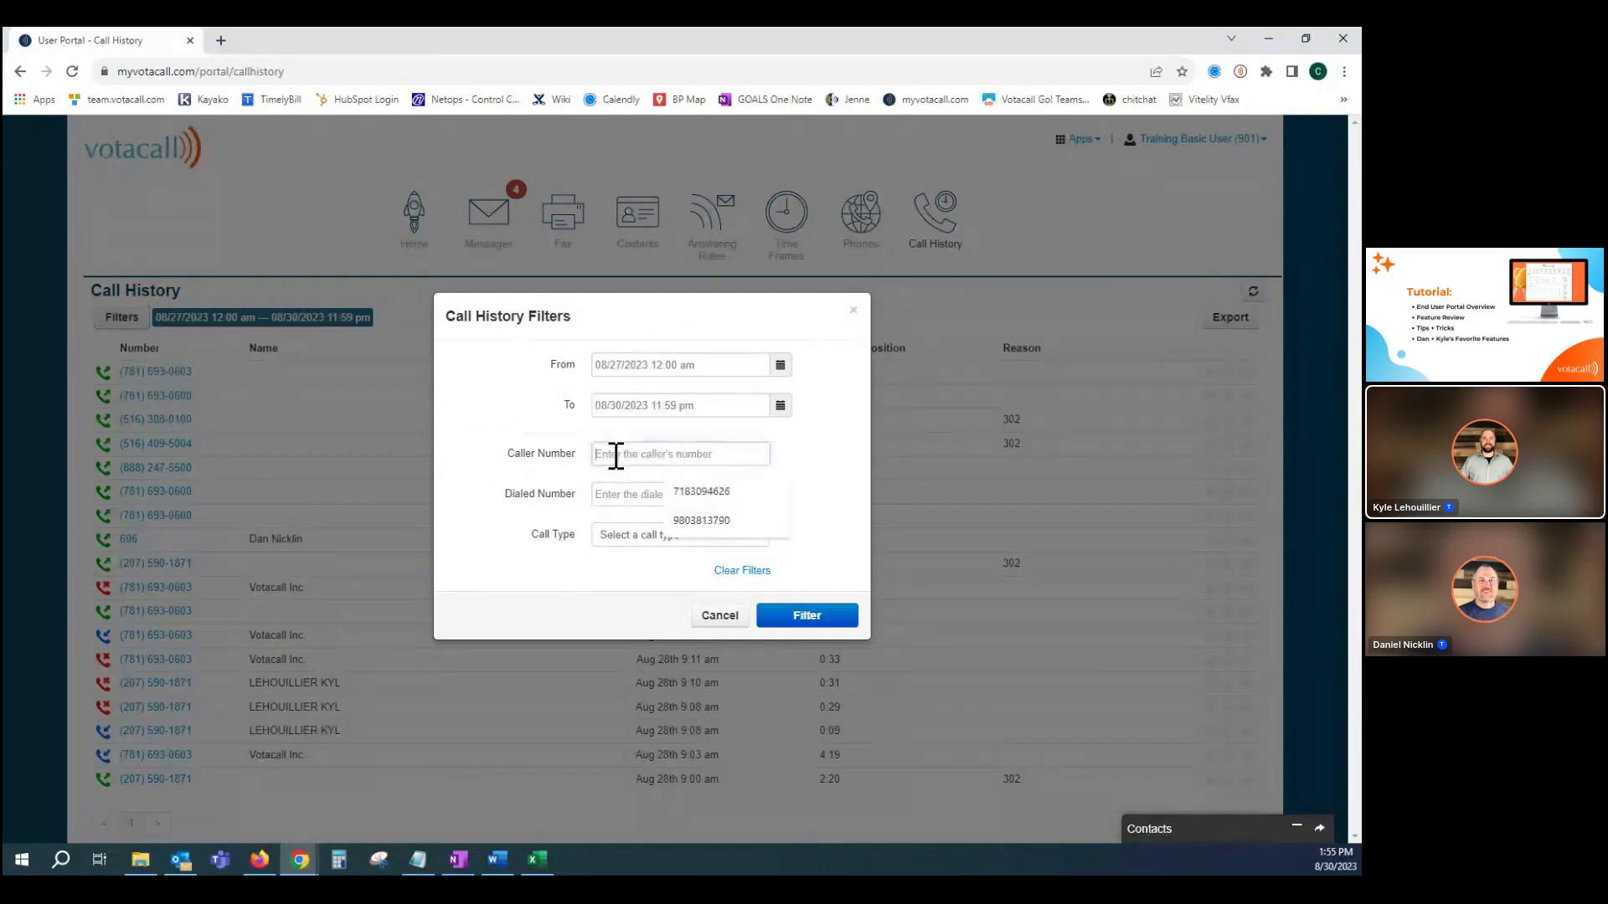
click(482, 510)
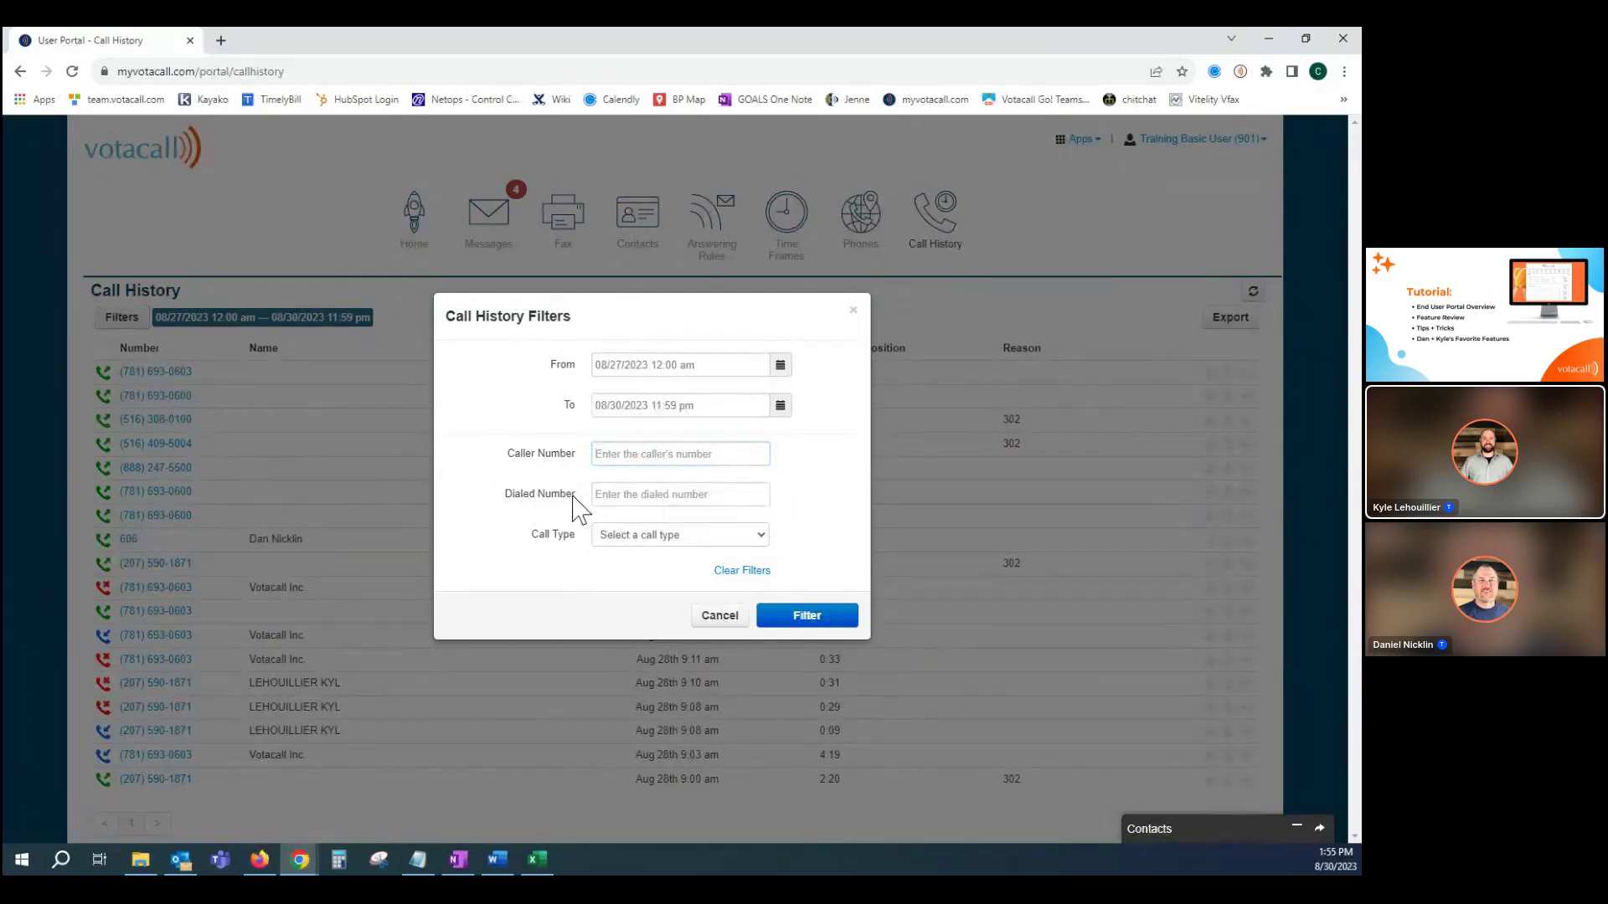
click(640, 539)
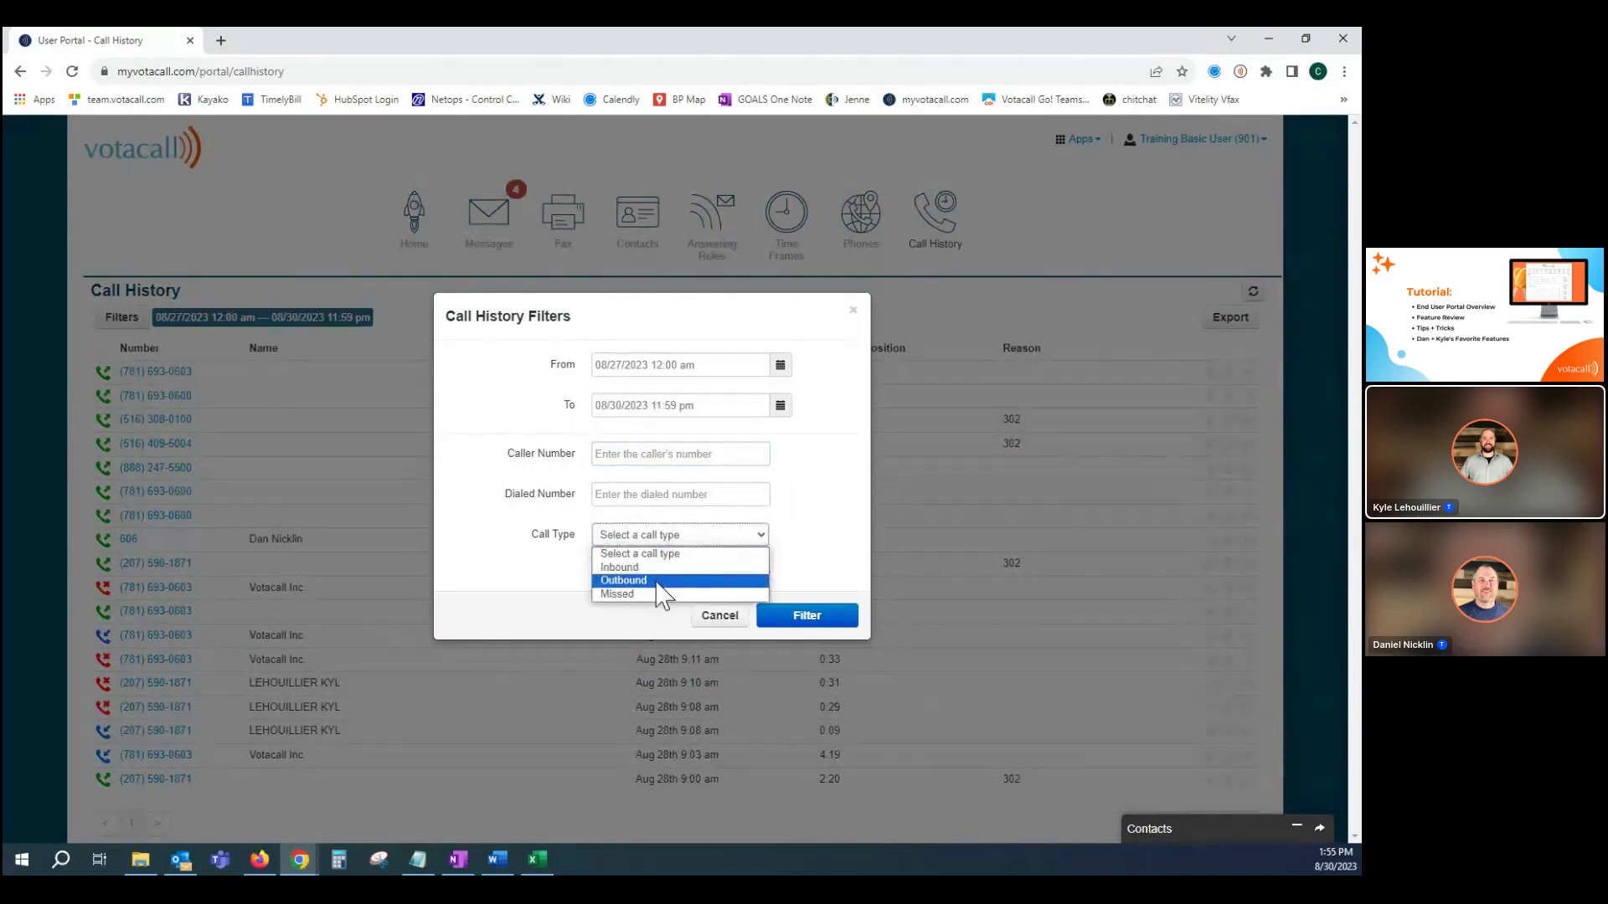
click(714, 636)
click(713, 626)
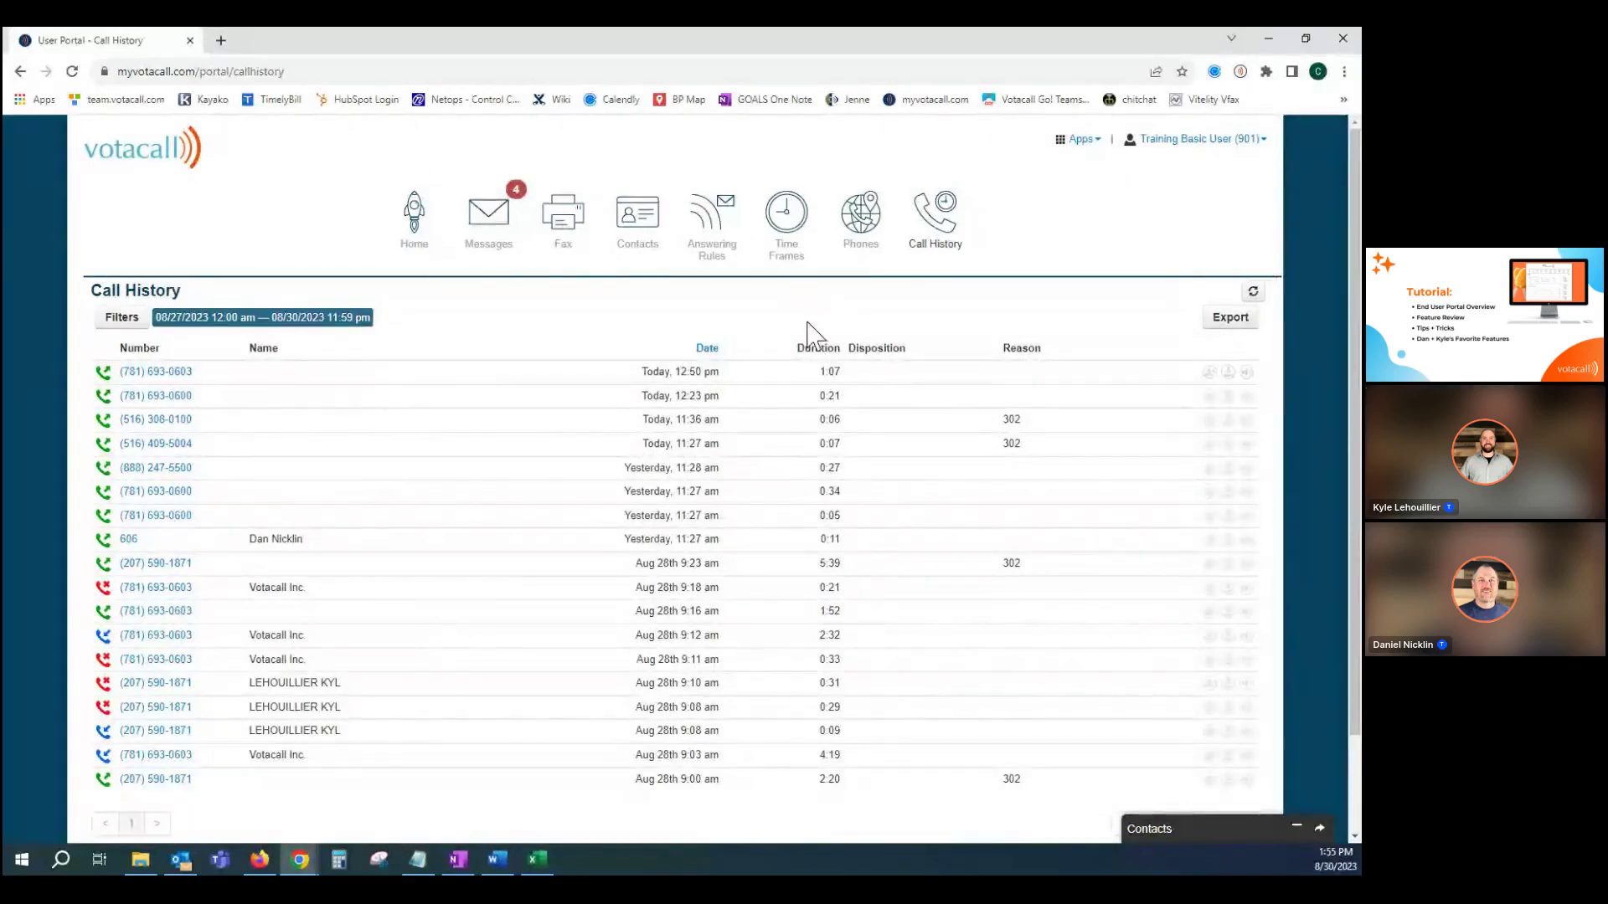
Launch Votacall GO! WebPhone from the Apps menu, move it to the upper left and enlarge it.
click(1099, 144)
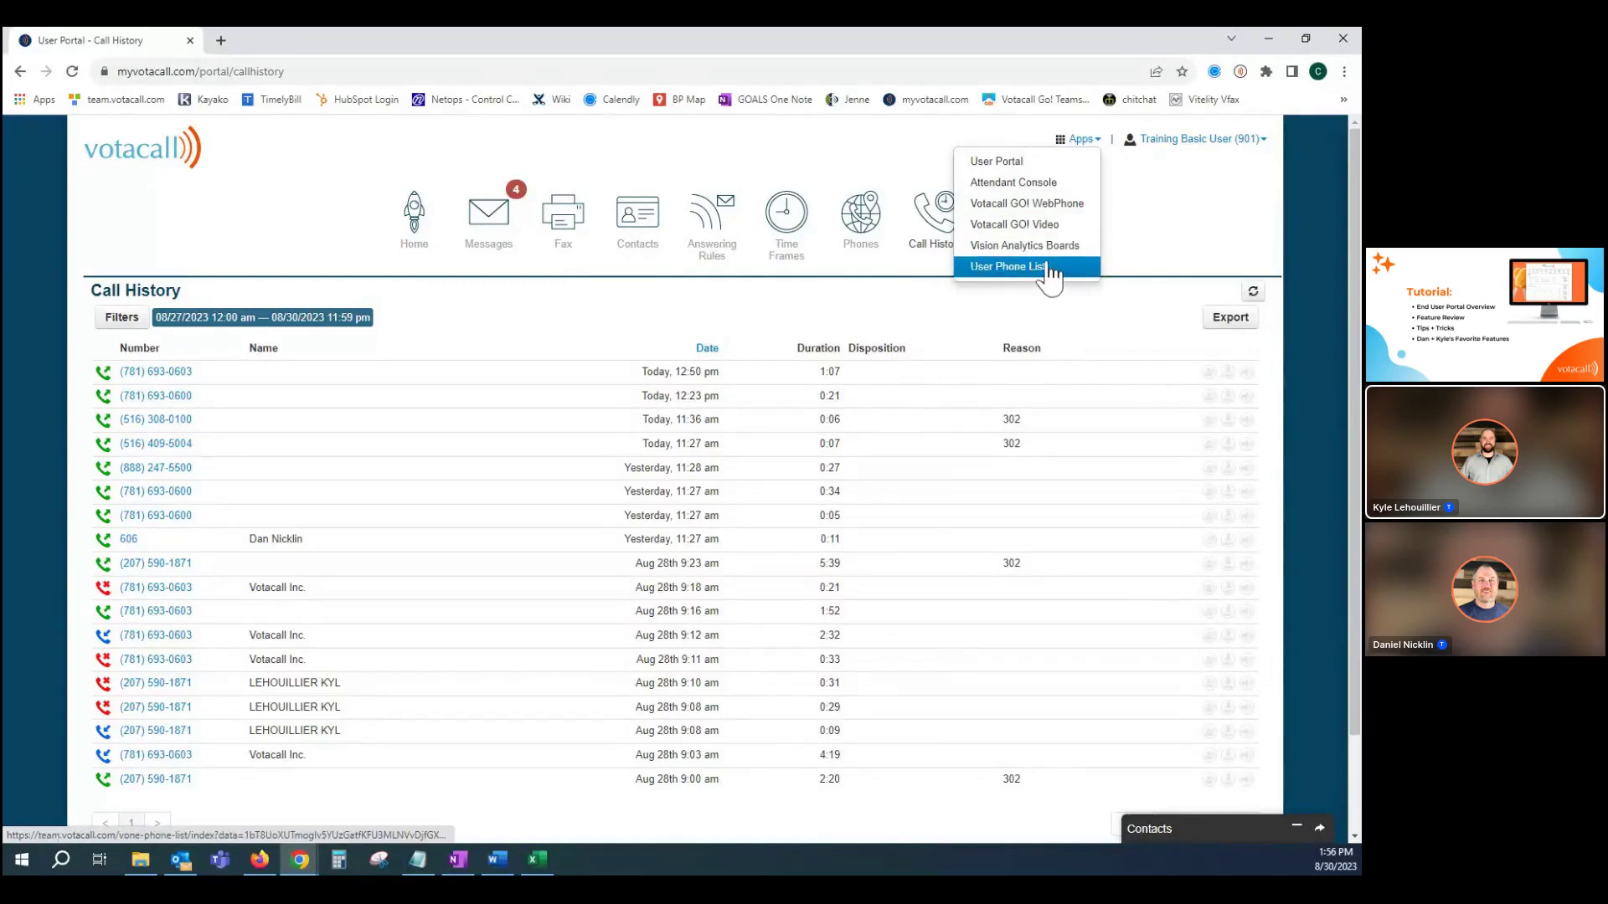
click(1042, 212)
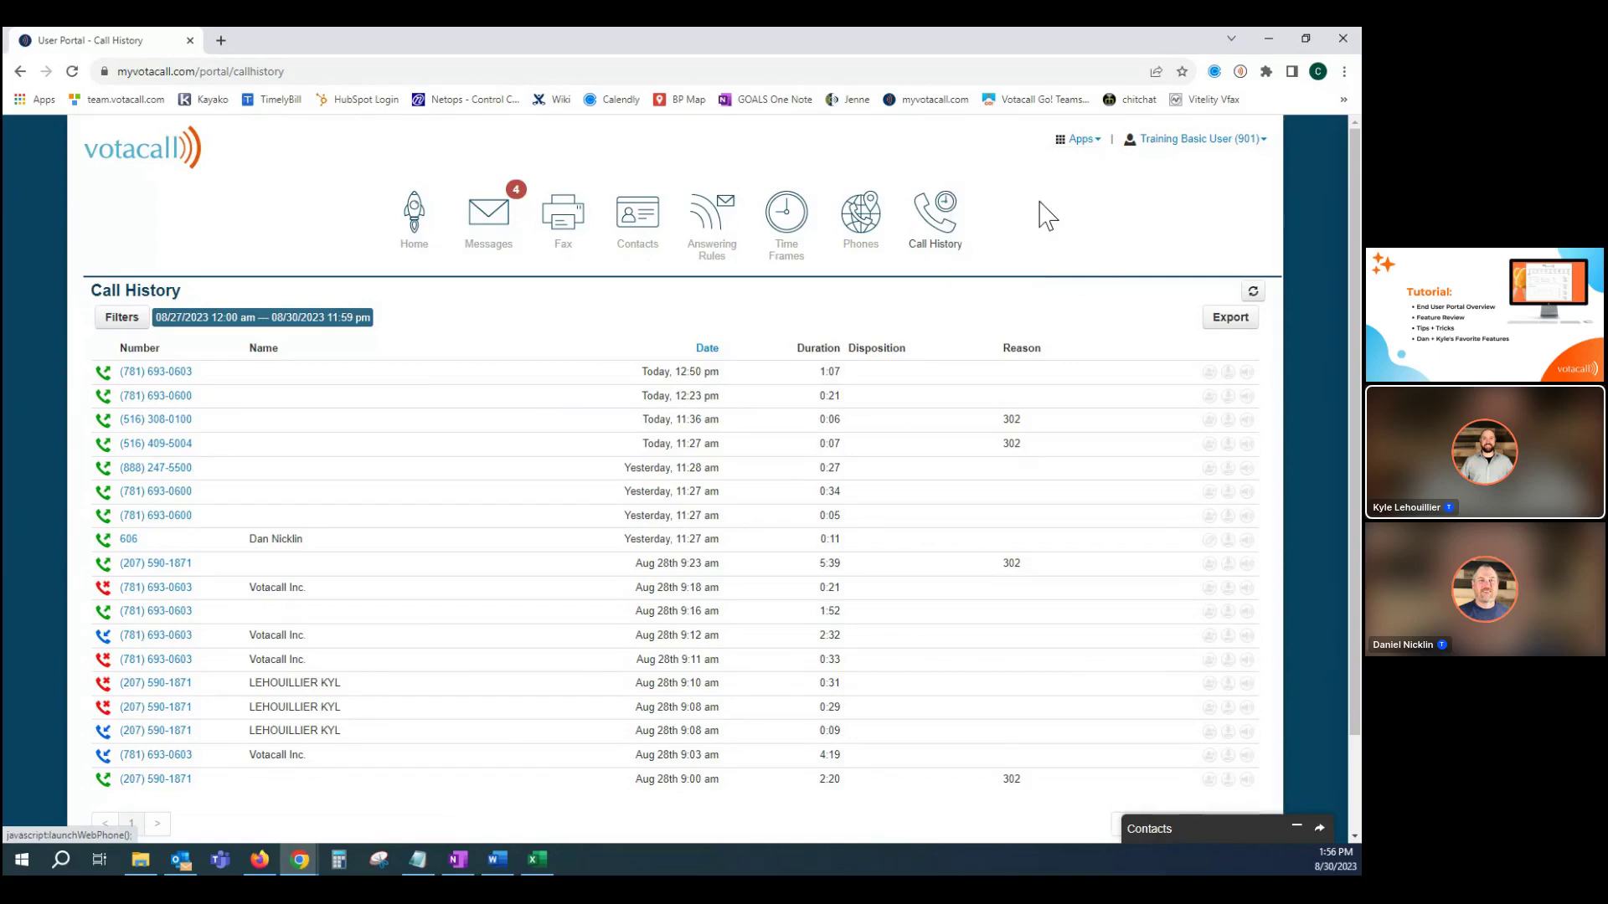
drag(236, 266, 272, 77)
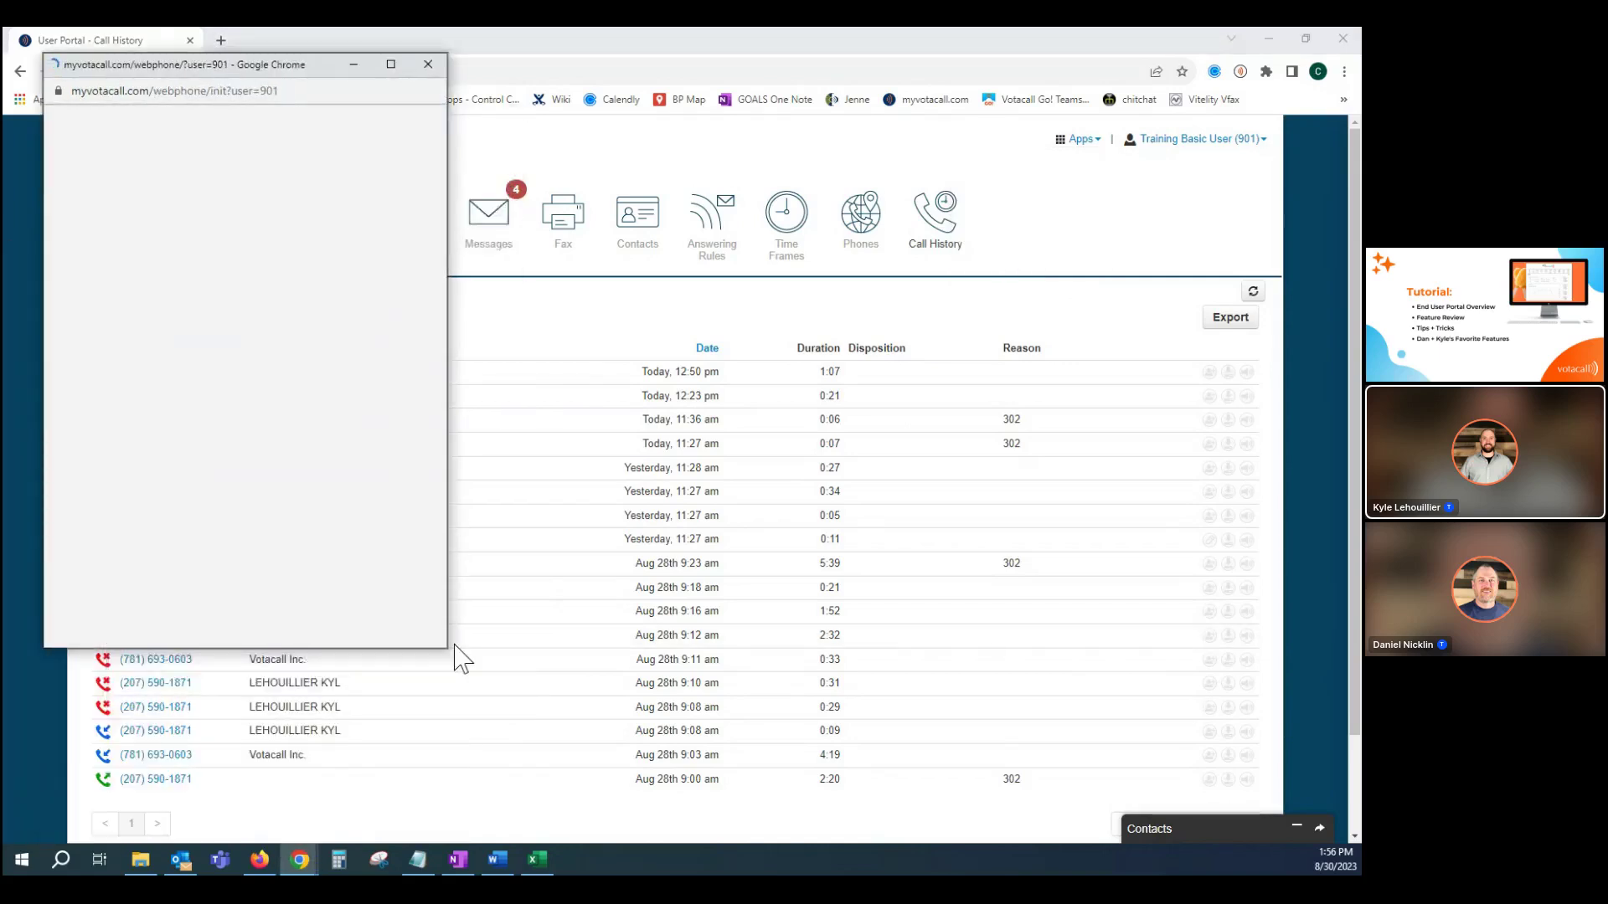
drag(447, 648, 696, 763)
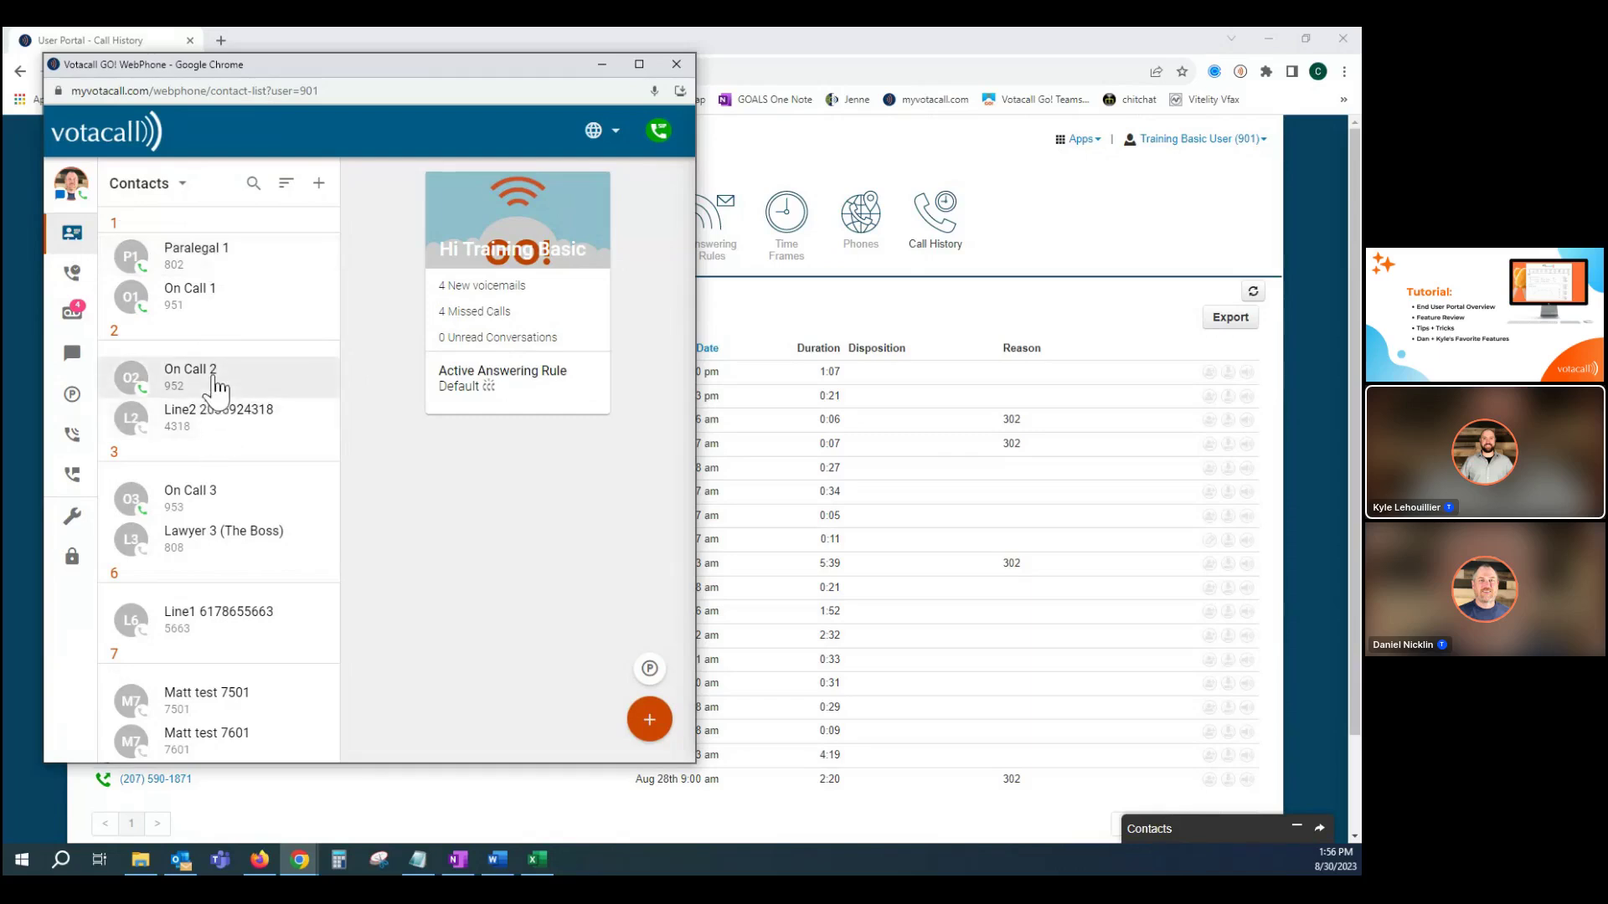
Browse the WebPhone's Calls, Voicemail, Chat and SMS and Call Park views, ending on Answering Rules.
click(73, 276)
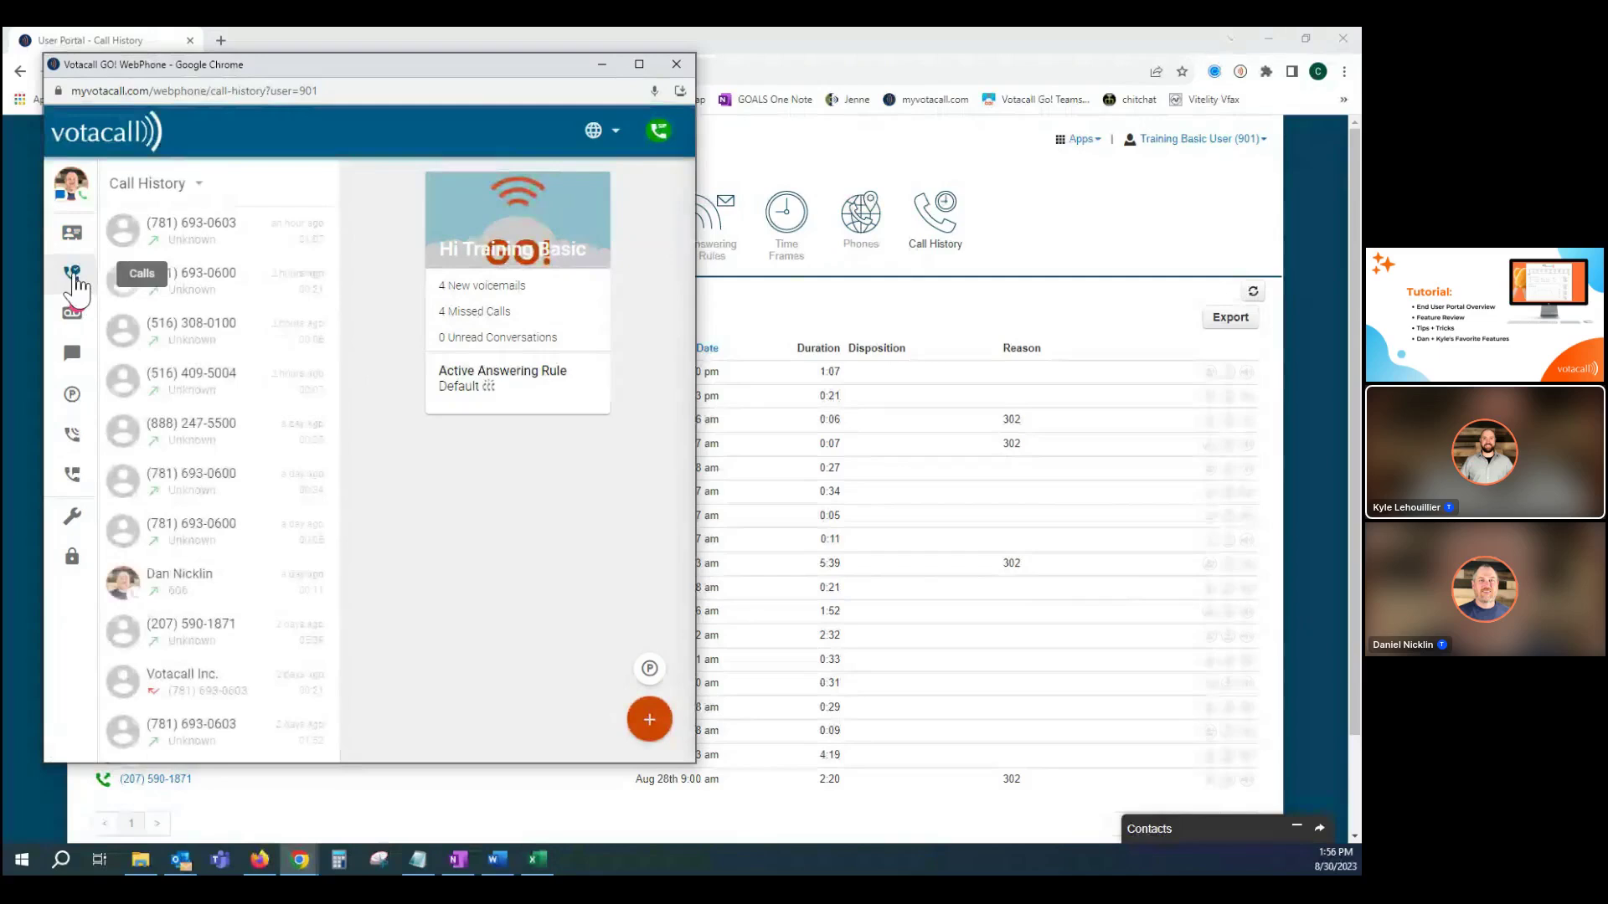
click(73, 314)
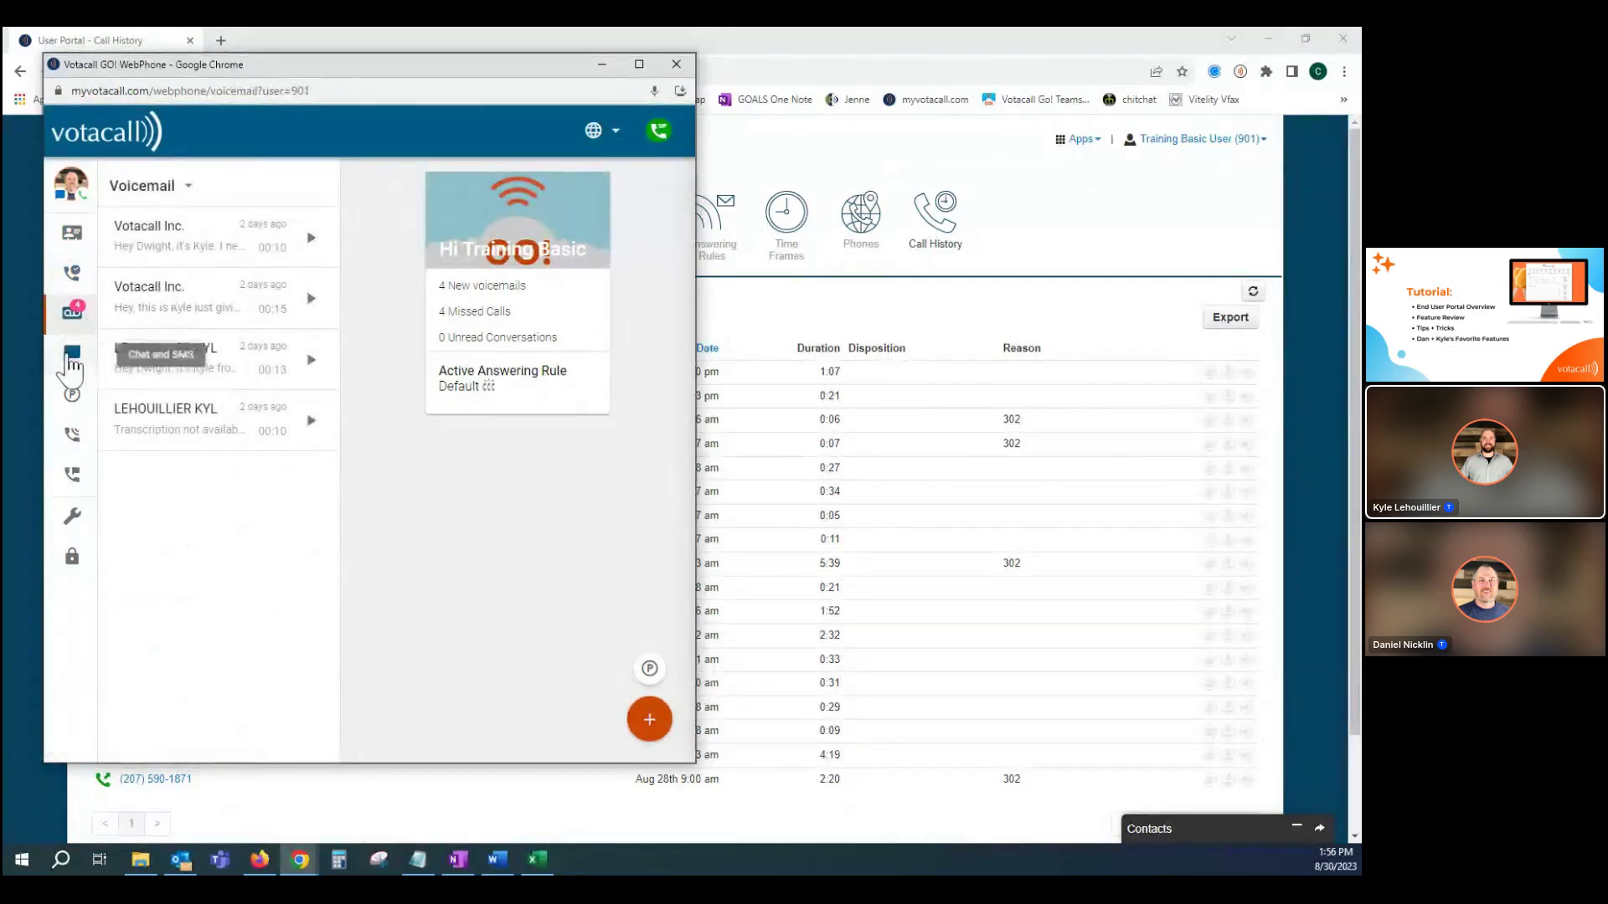
click(71, 356)
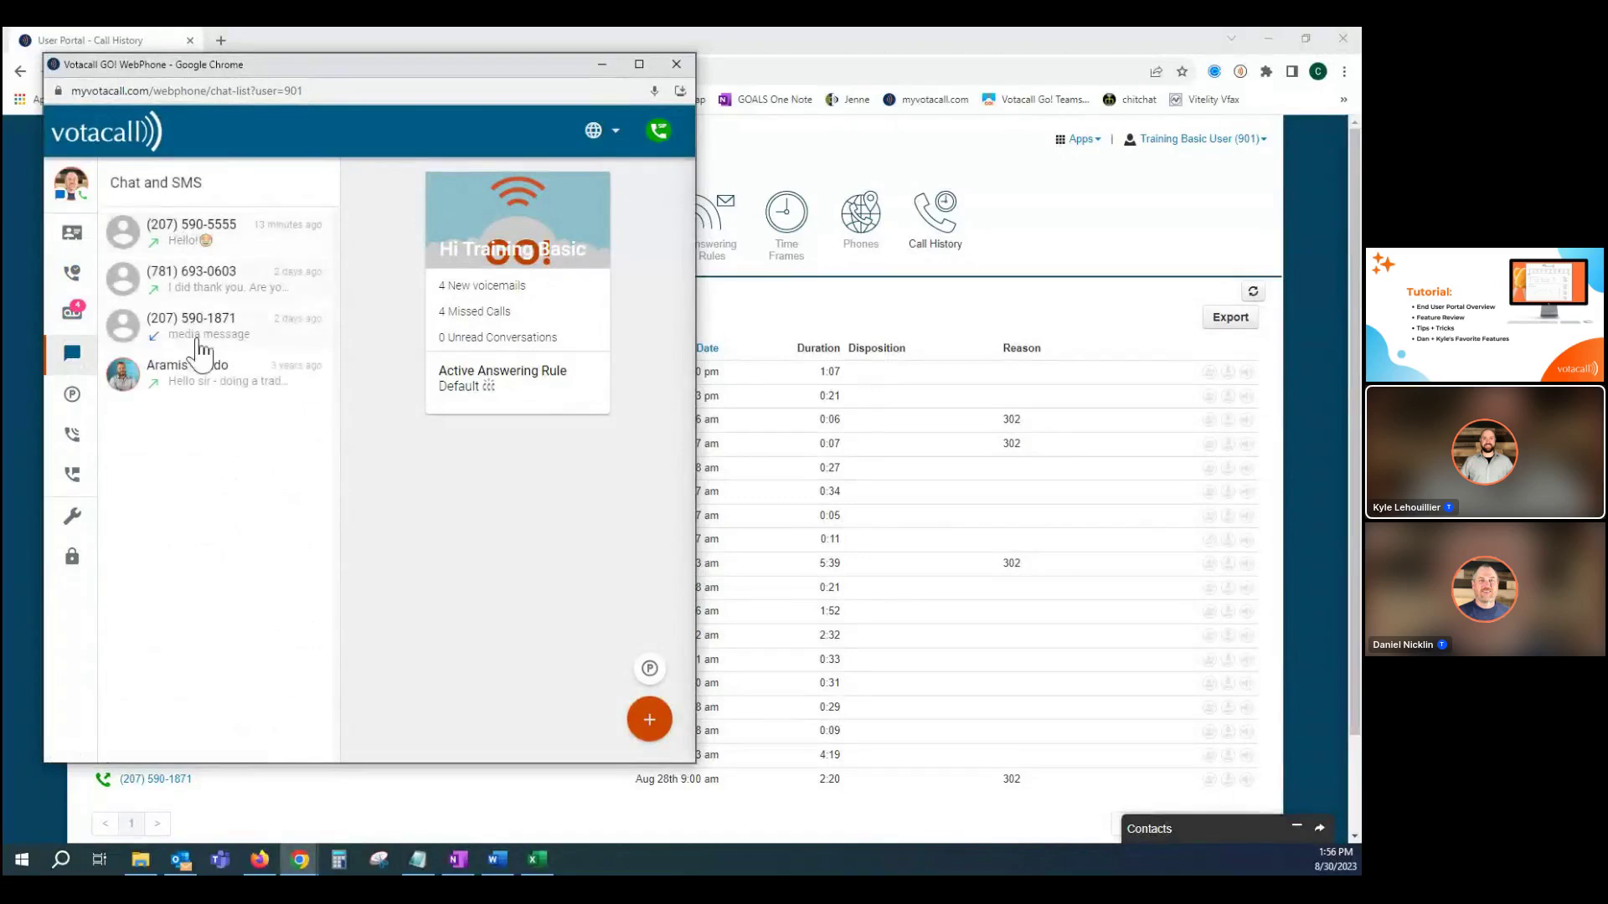
click(73, 401)
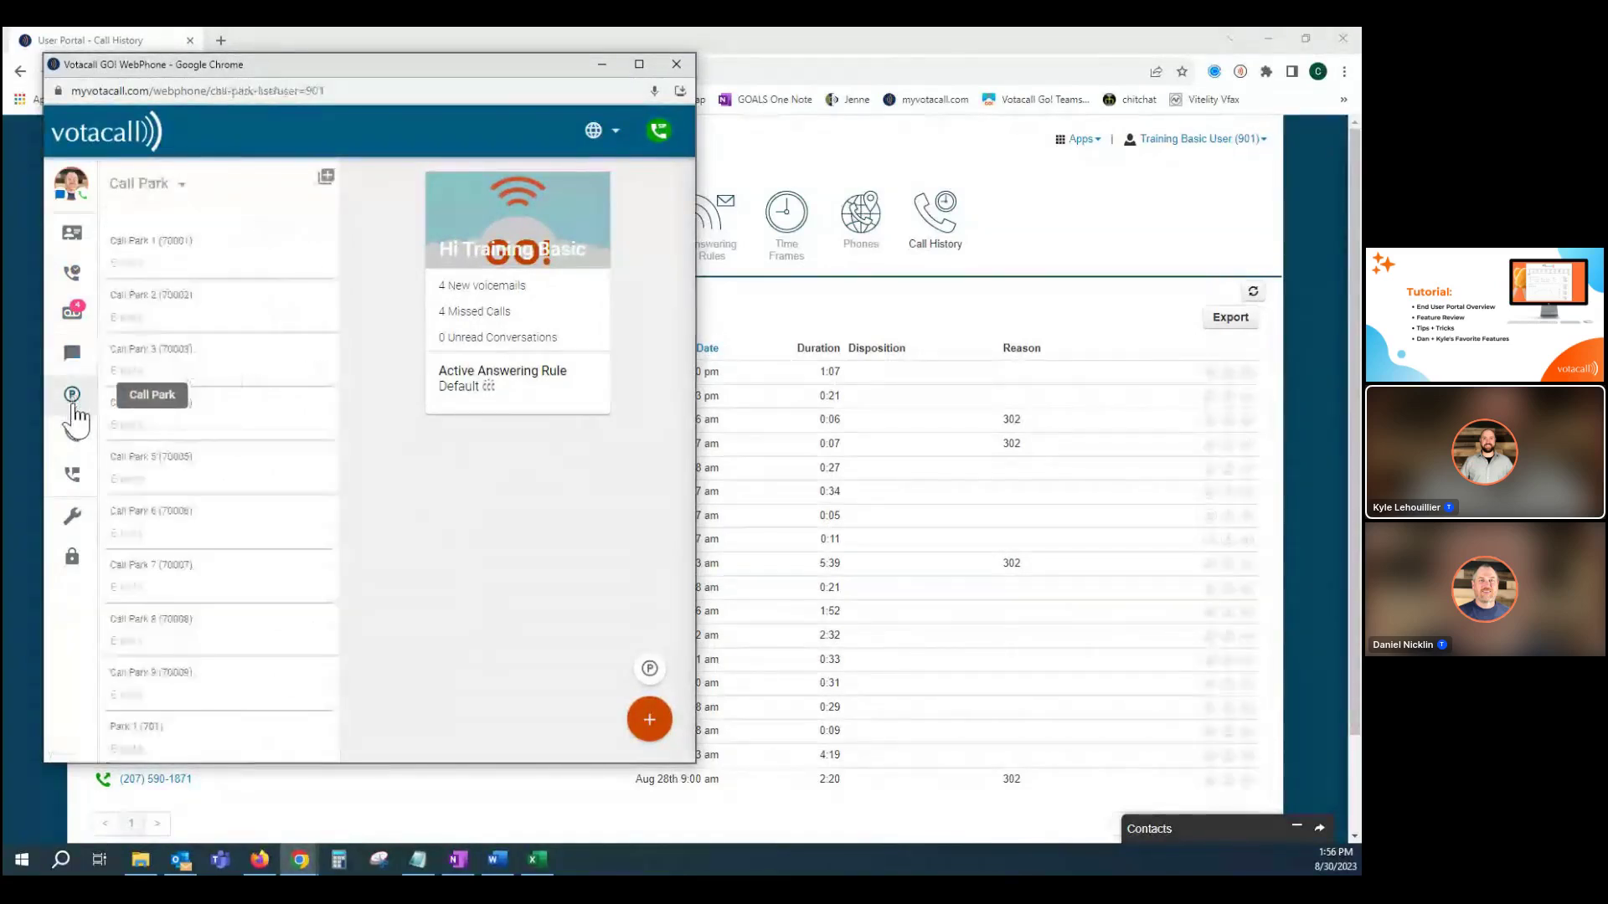
click(73, 435)
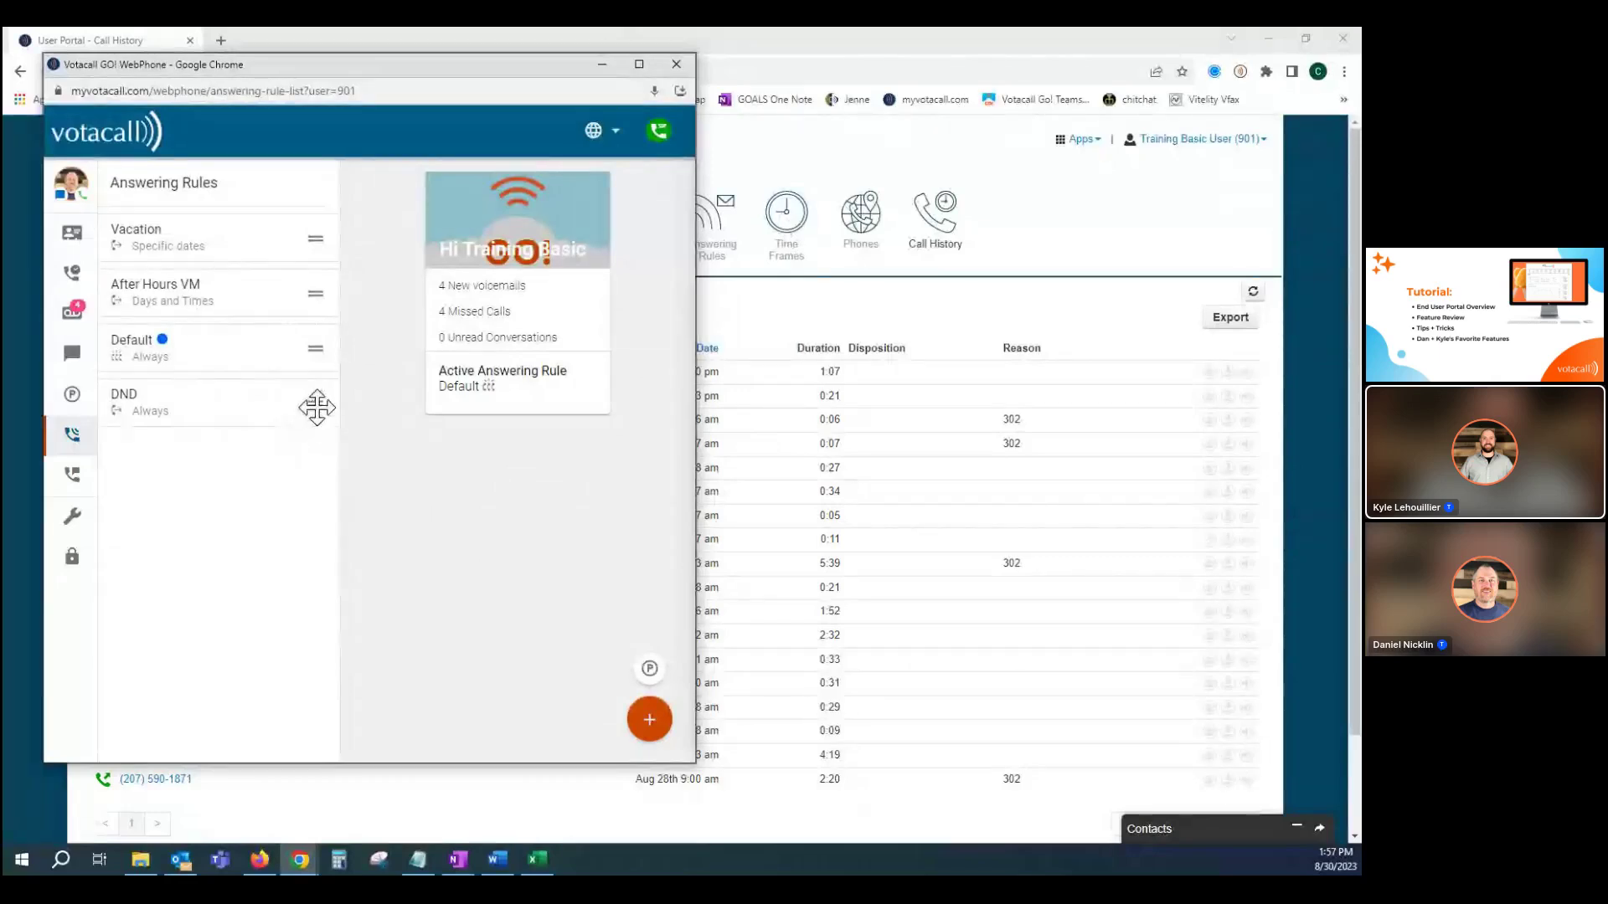
drag(316, 406, 309, 346)
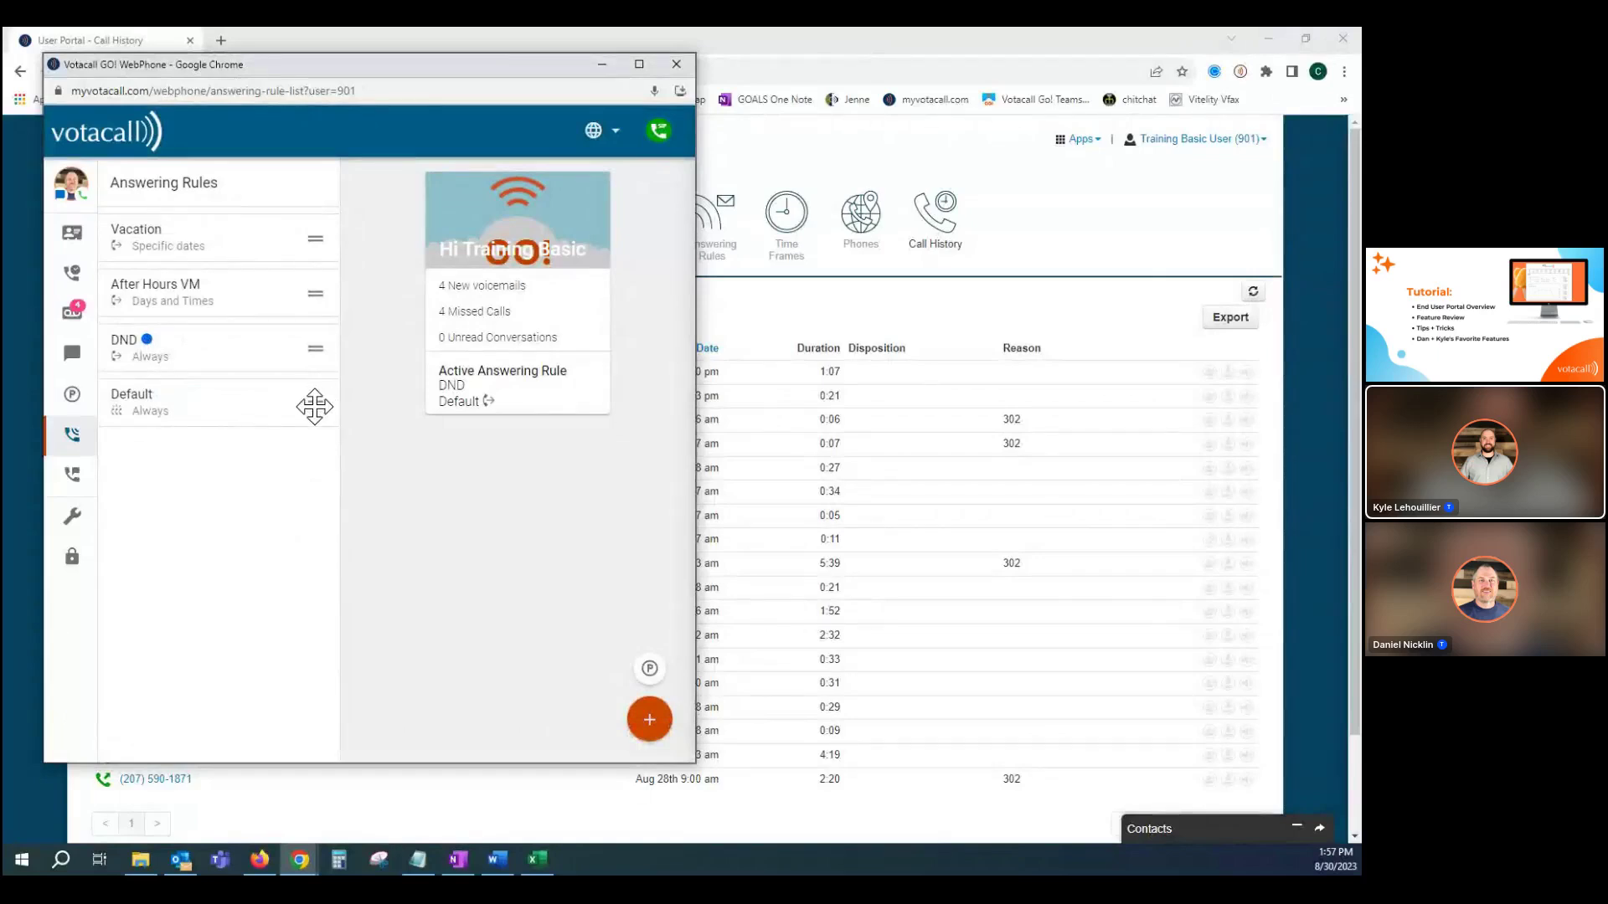
drag(315, 407, 308, 348)
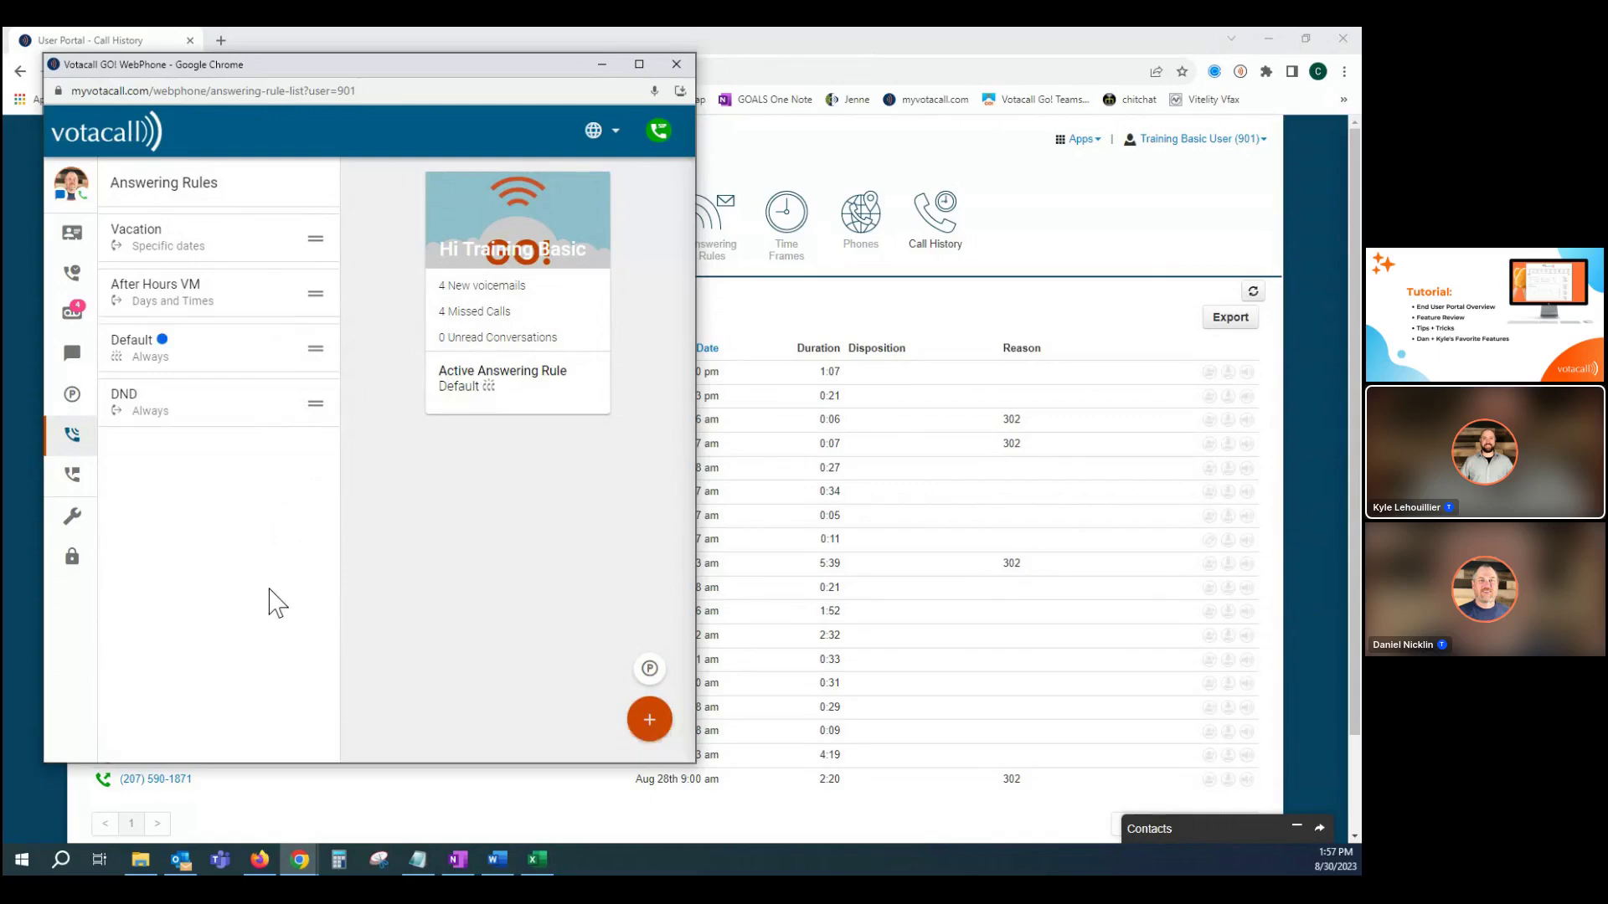
View the recorded greetings, then the WebPhone Settings with call-from line 901wp, audio devices and ringtone.
click(73, 477)
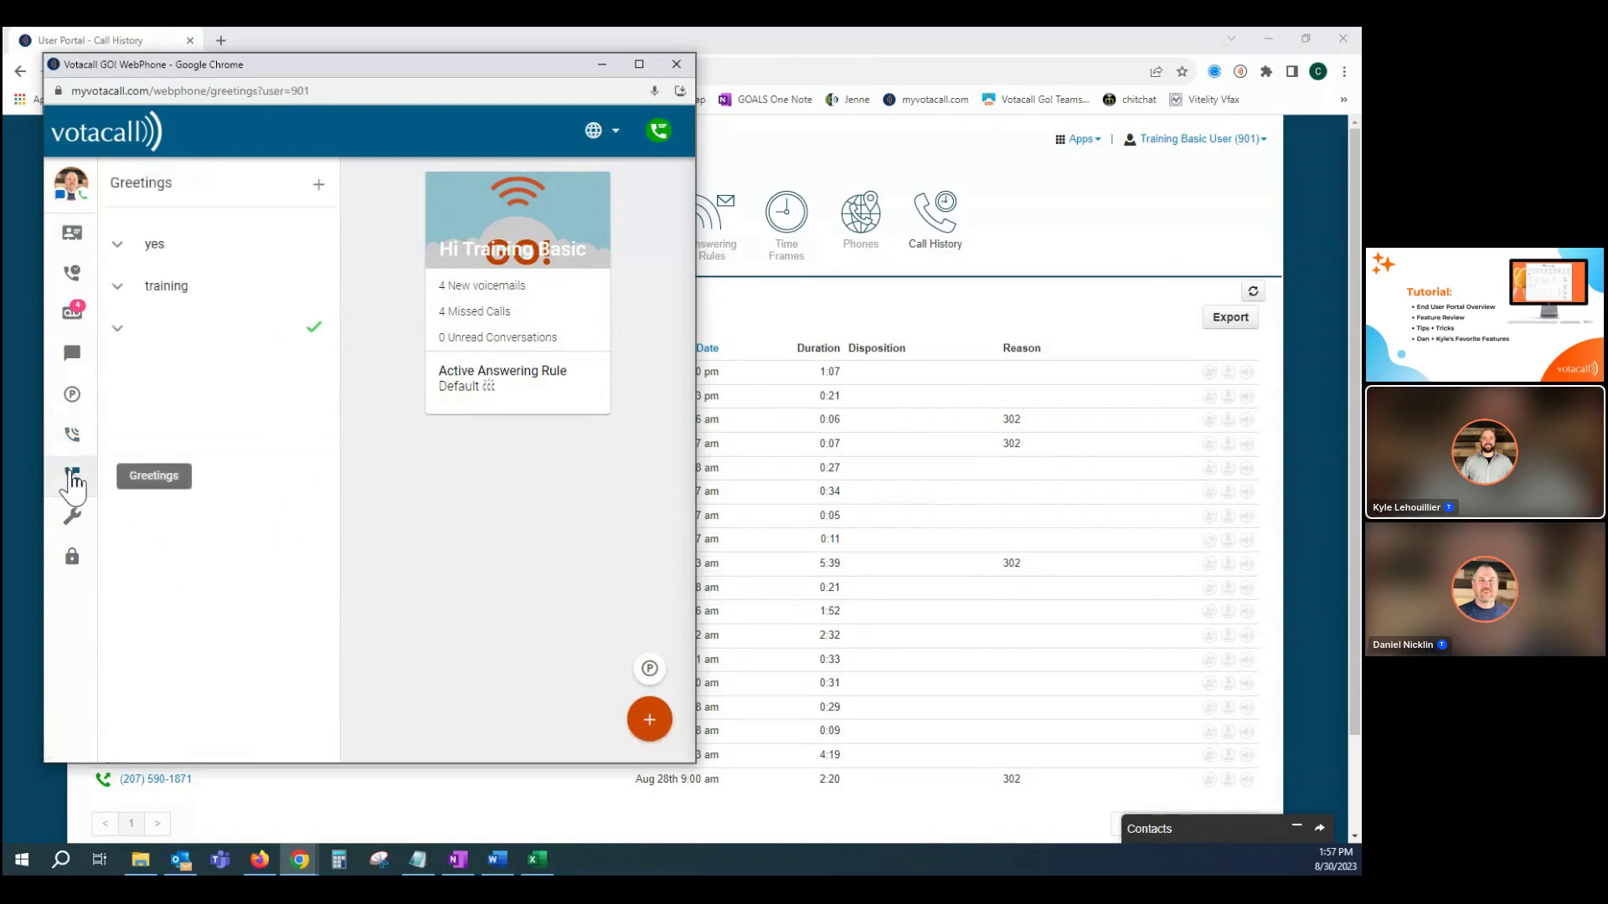
click(72, 521)
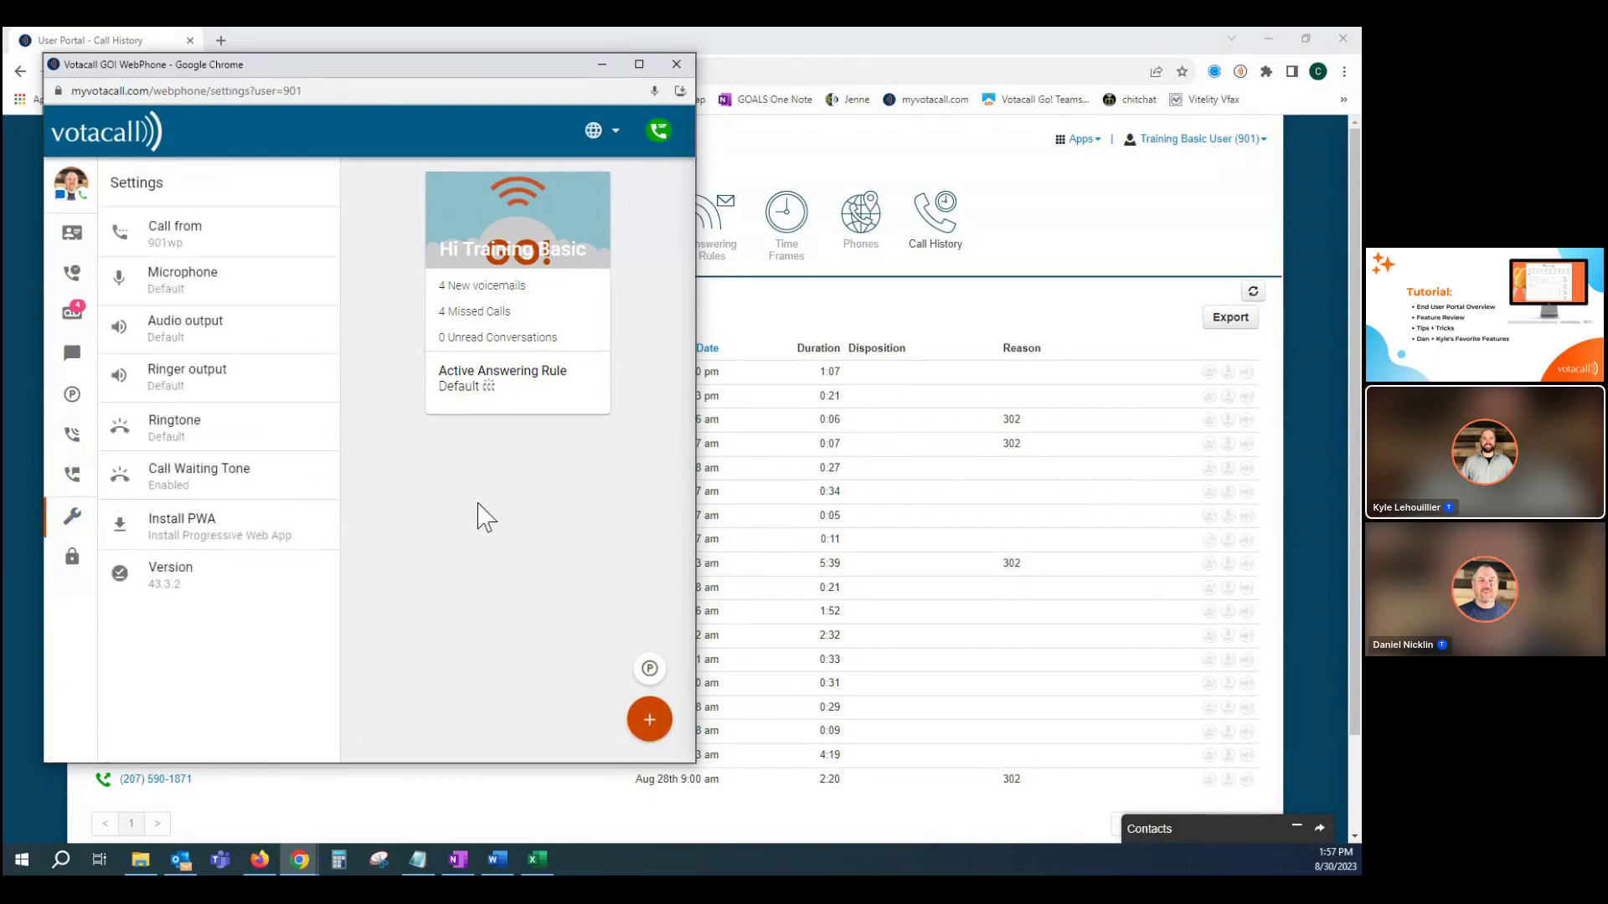
click(221, 293)
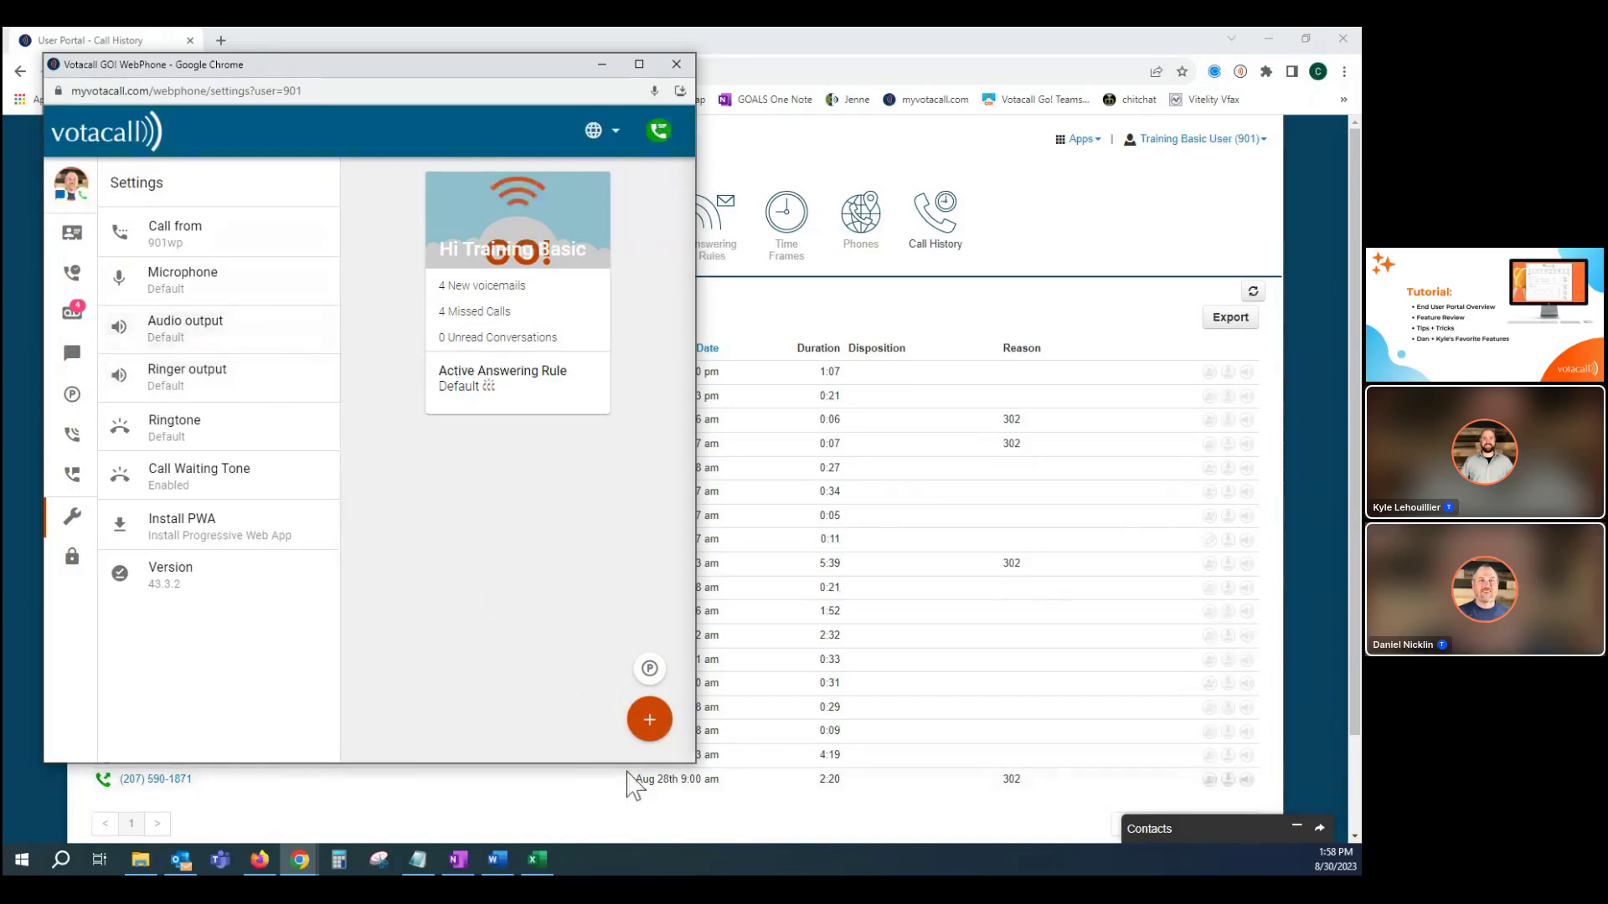
Open the dialpad from the orange + shortcuts, close it, and nudge the WebPhone window down.
click(653, 725)
click(646, 668)
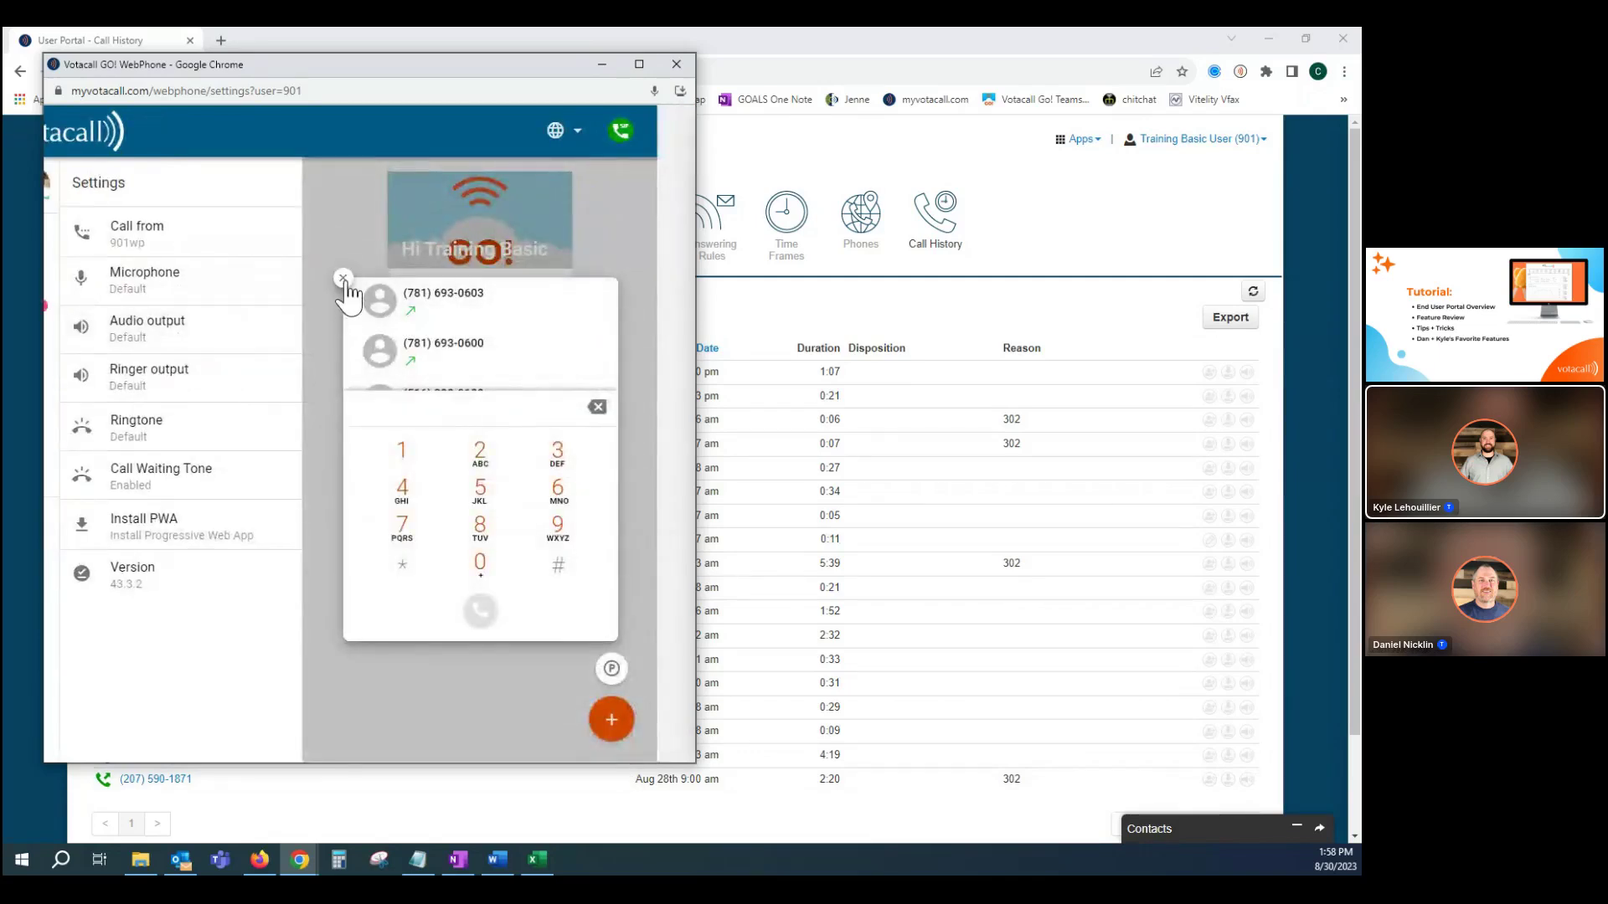
click(344, 279)
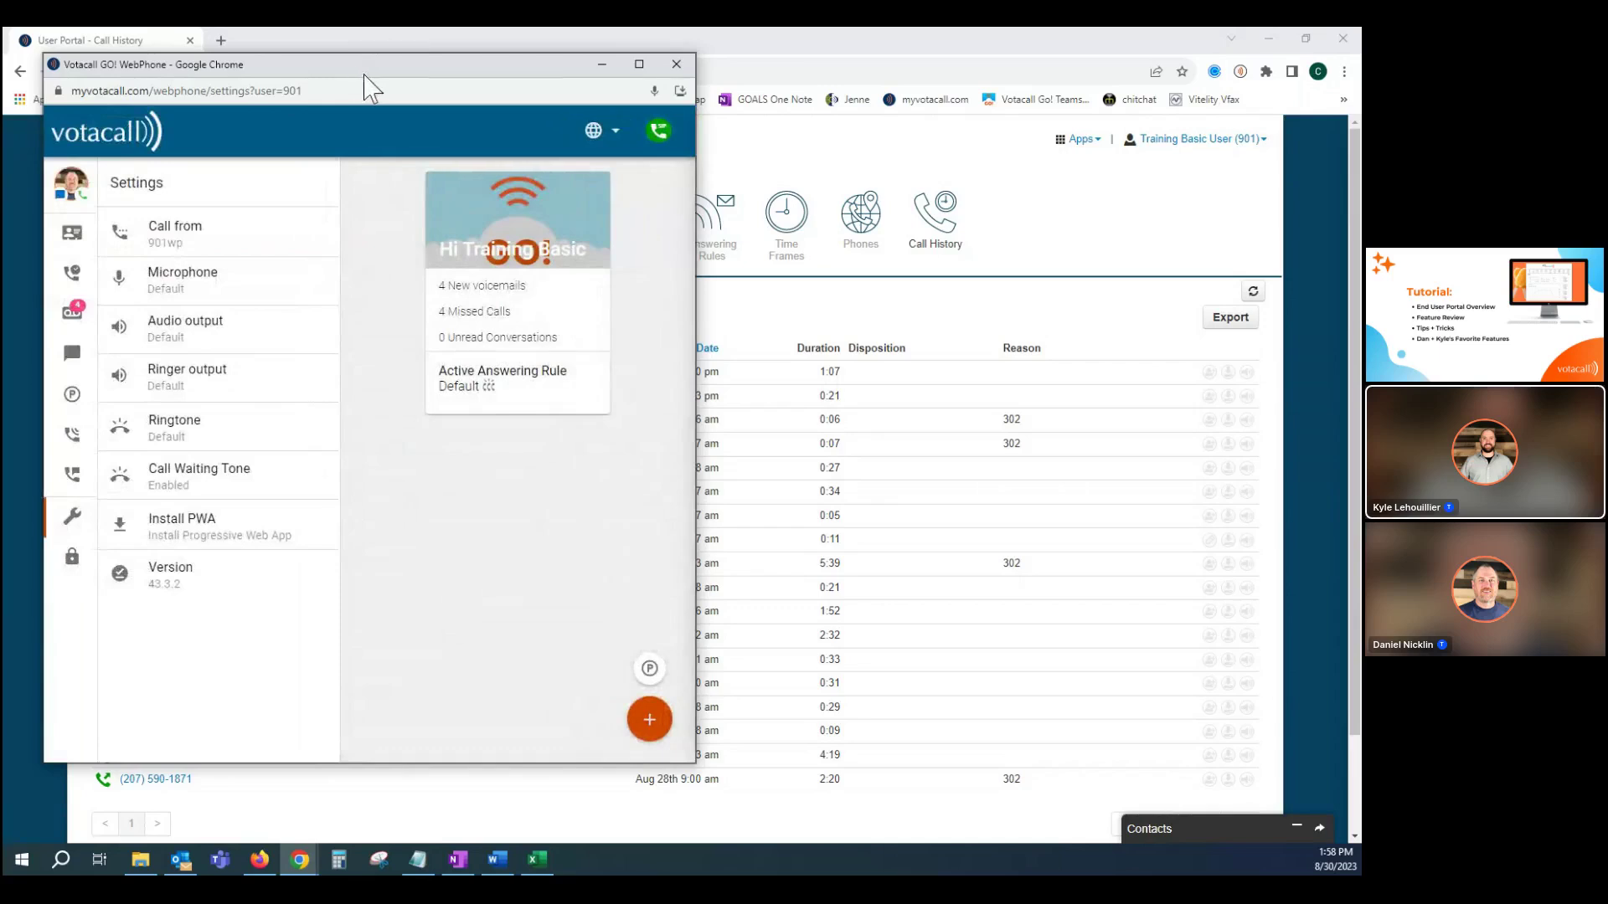
drag(365, 76, 364, 97)
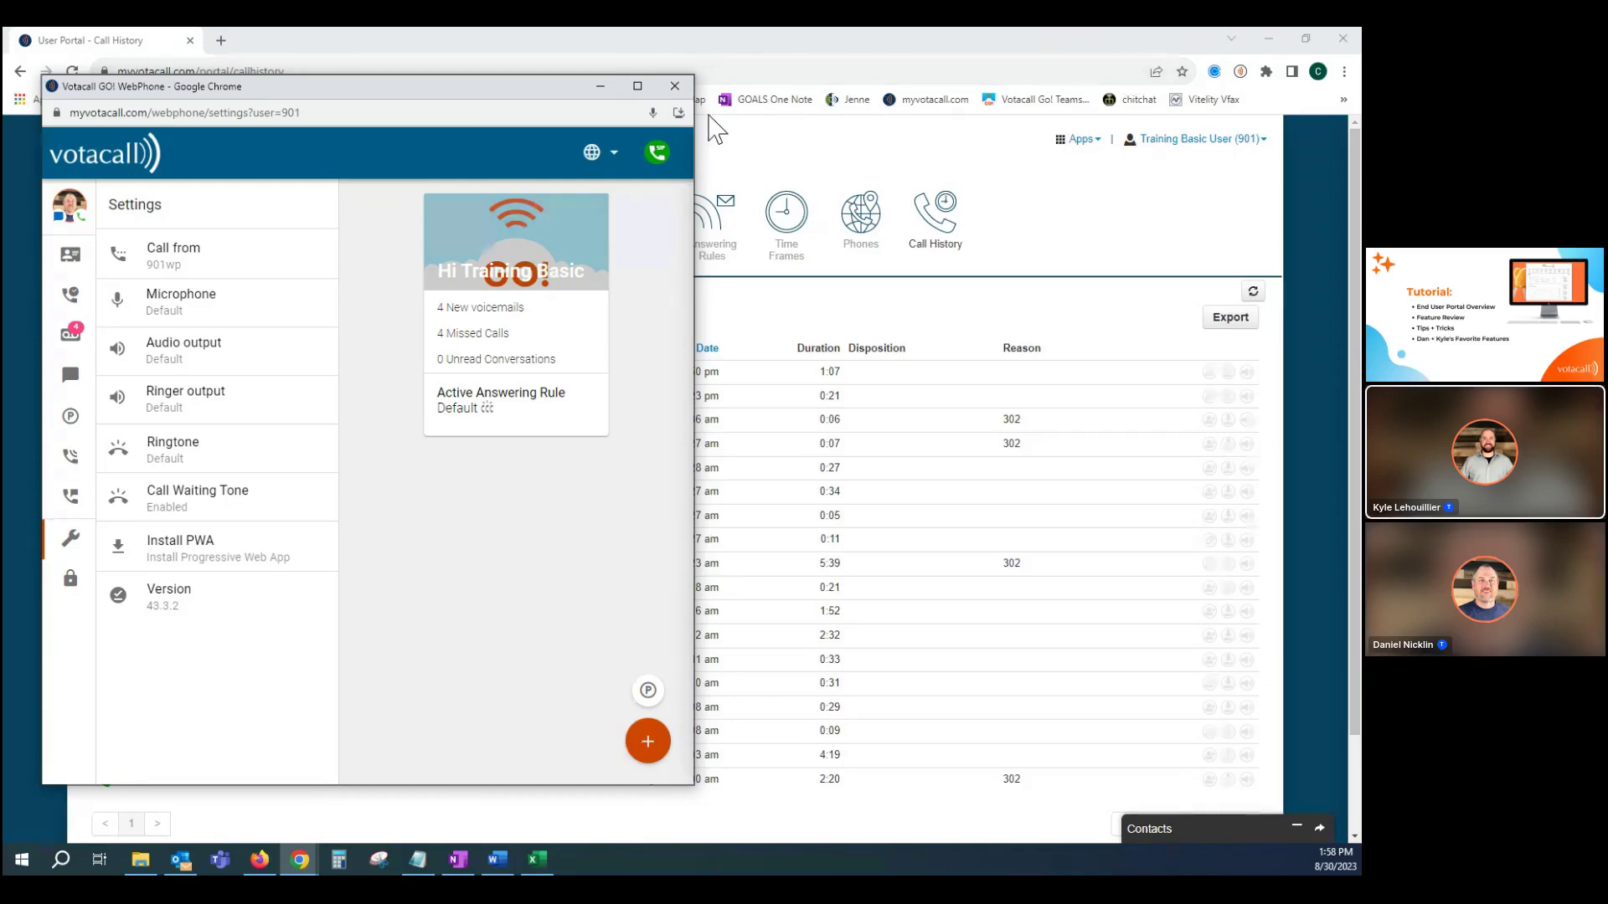
Close the WebPhone window and open Apps > User Phone List in a new tab.
click(675, 86)
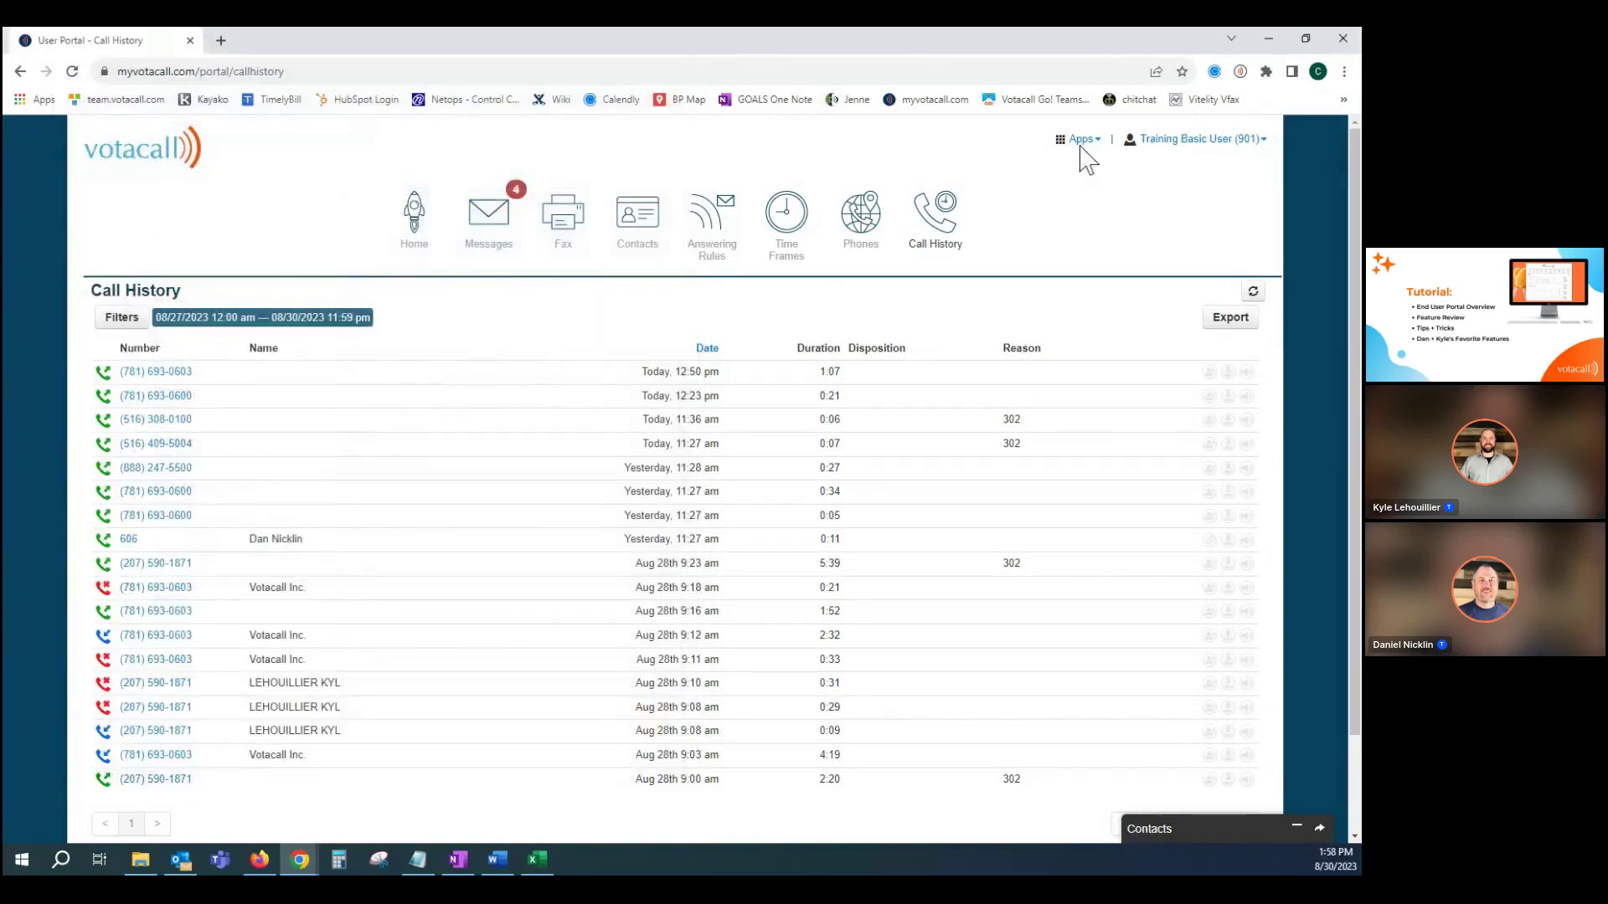
click(1081, 140)
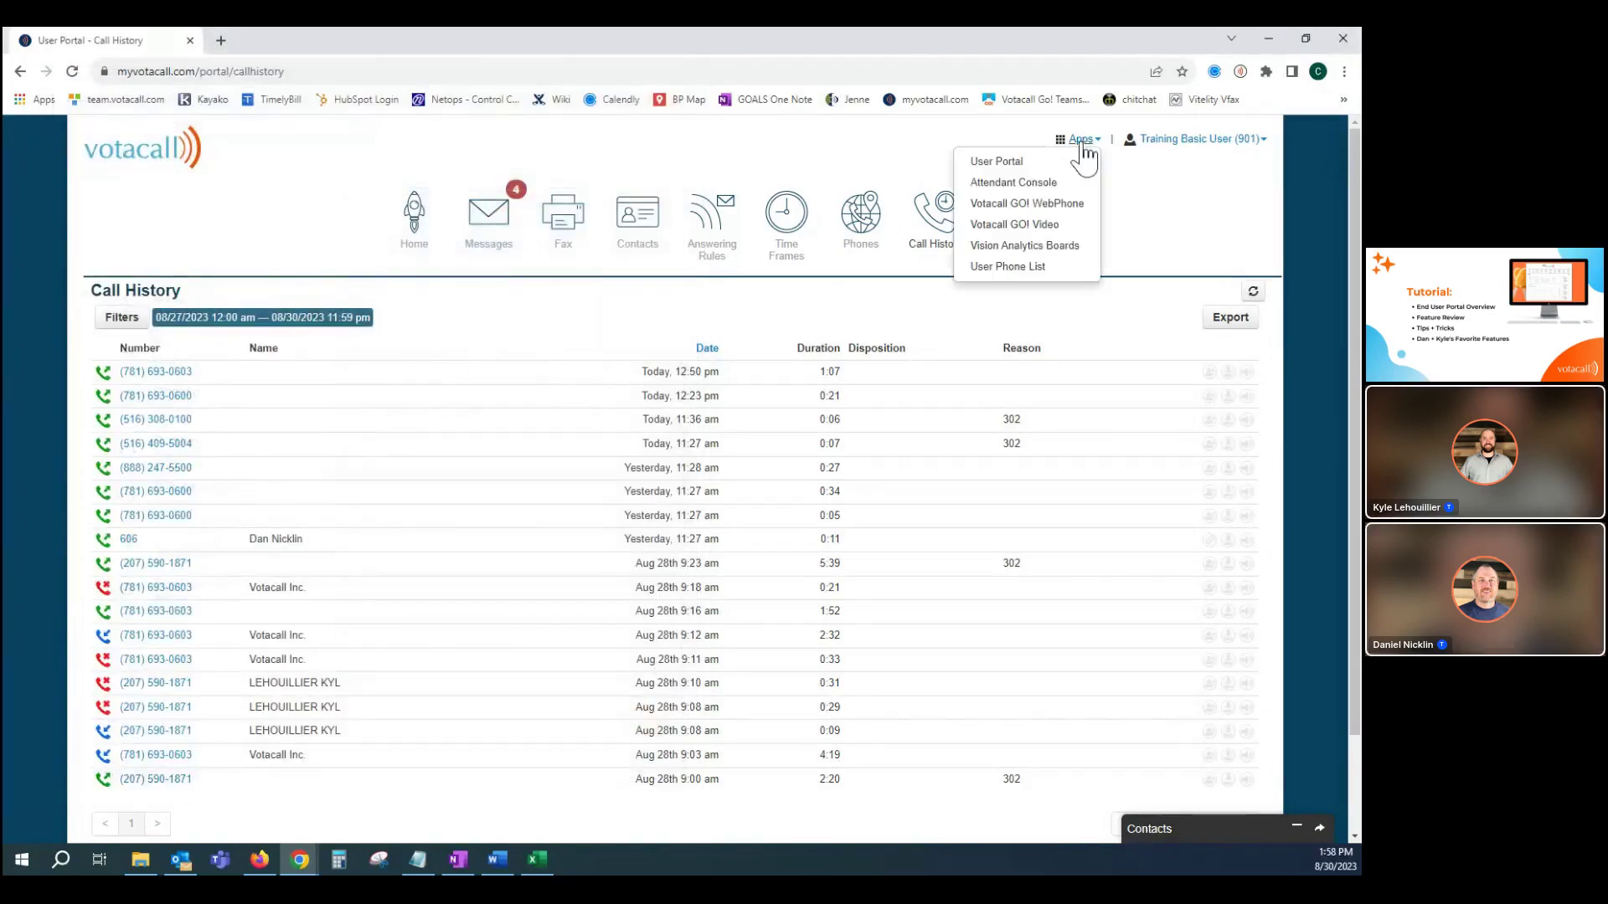
click(1054, 269)
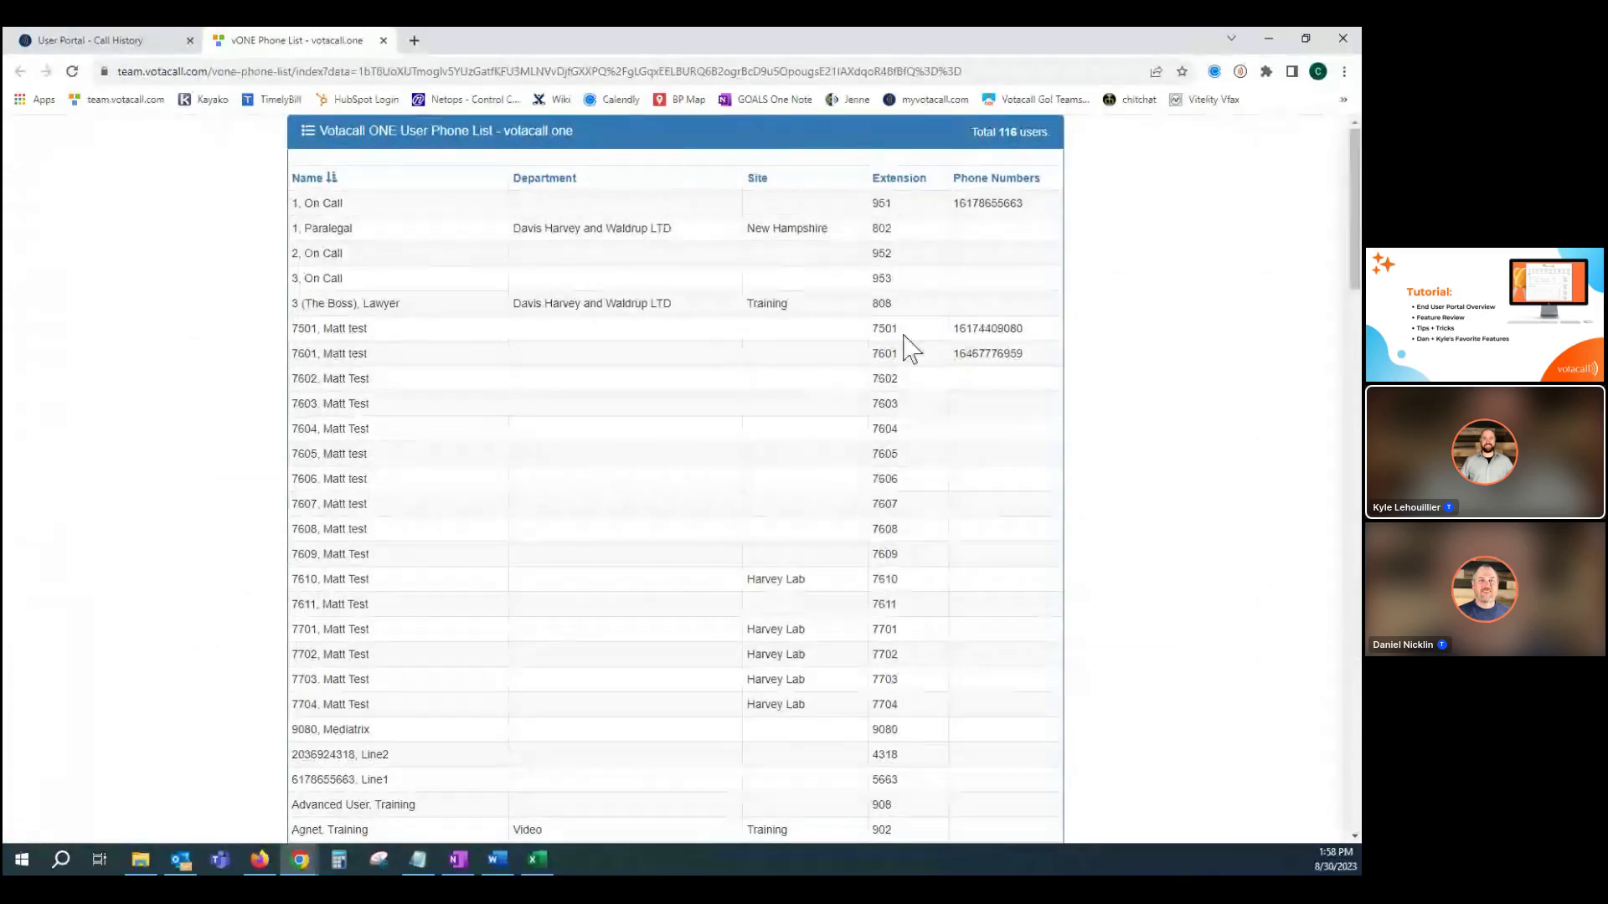
Scroll through the 116-user phone list, close its tab, and return to the portal home page.
scroll(924, 400, down, 10)
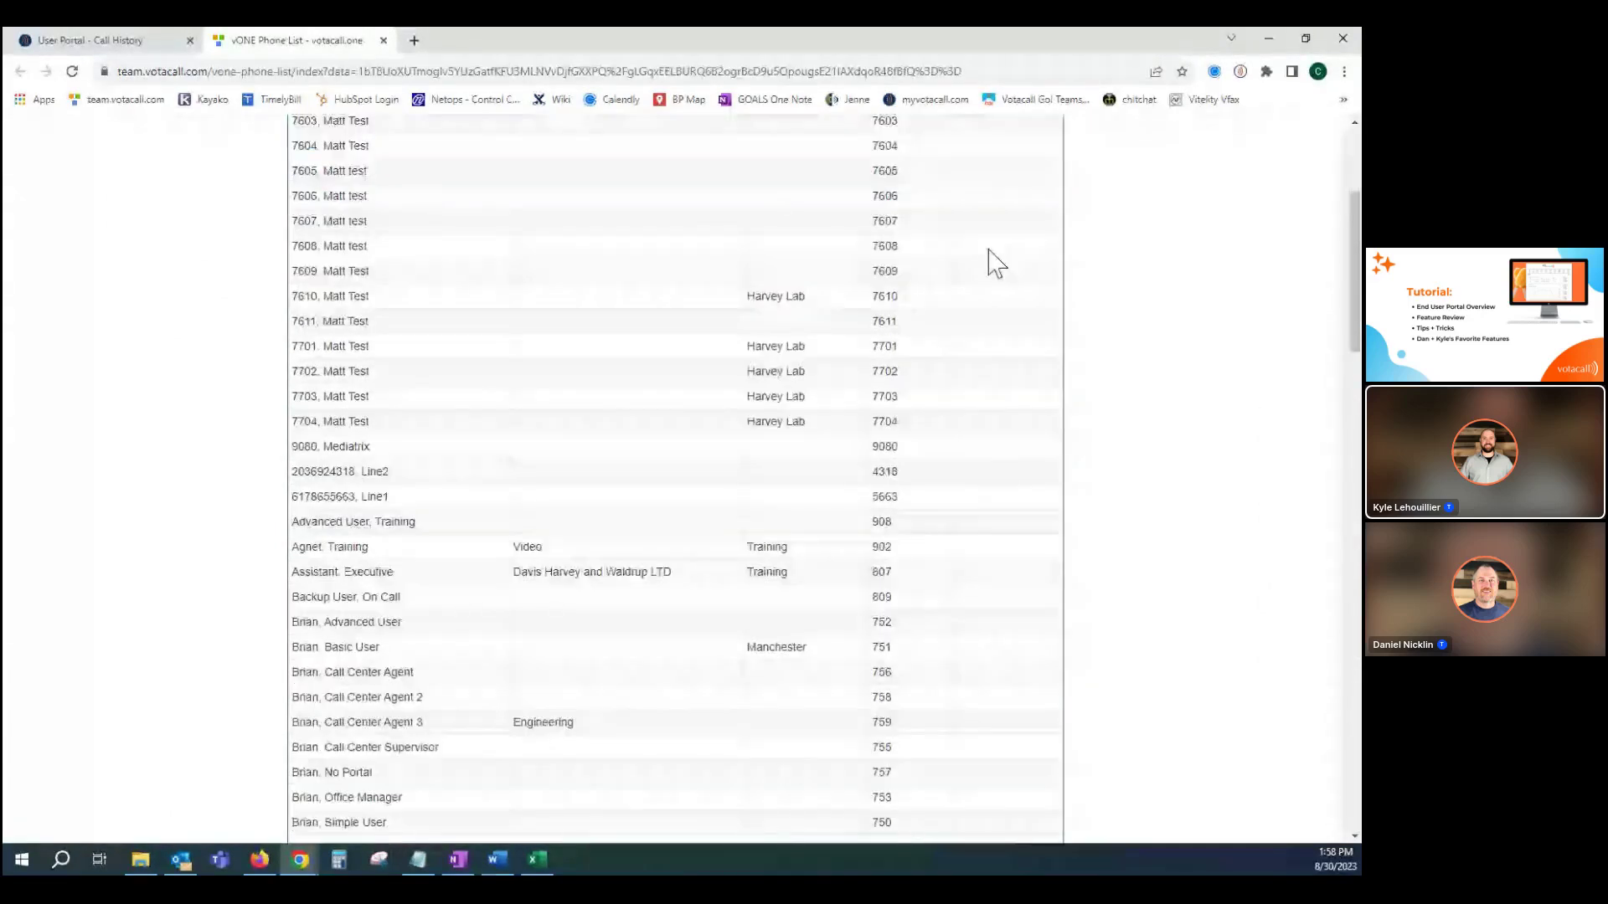
scroll(929, 309, down, 8)
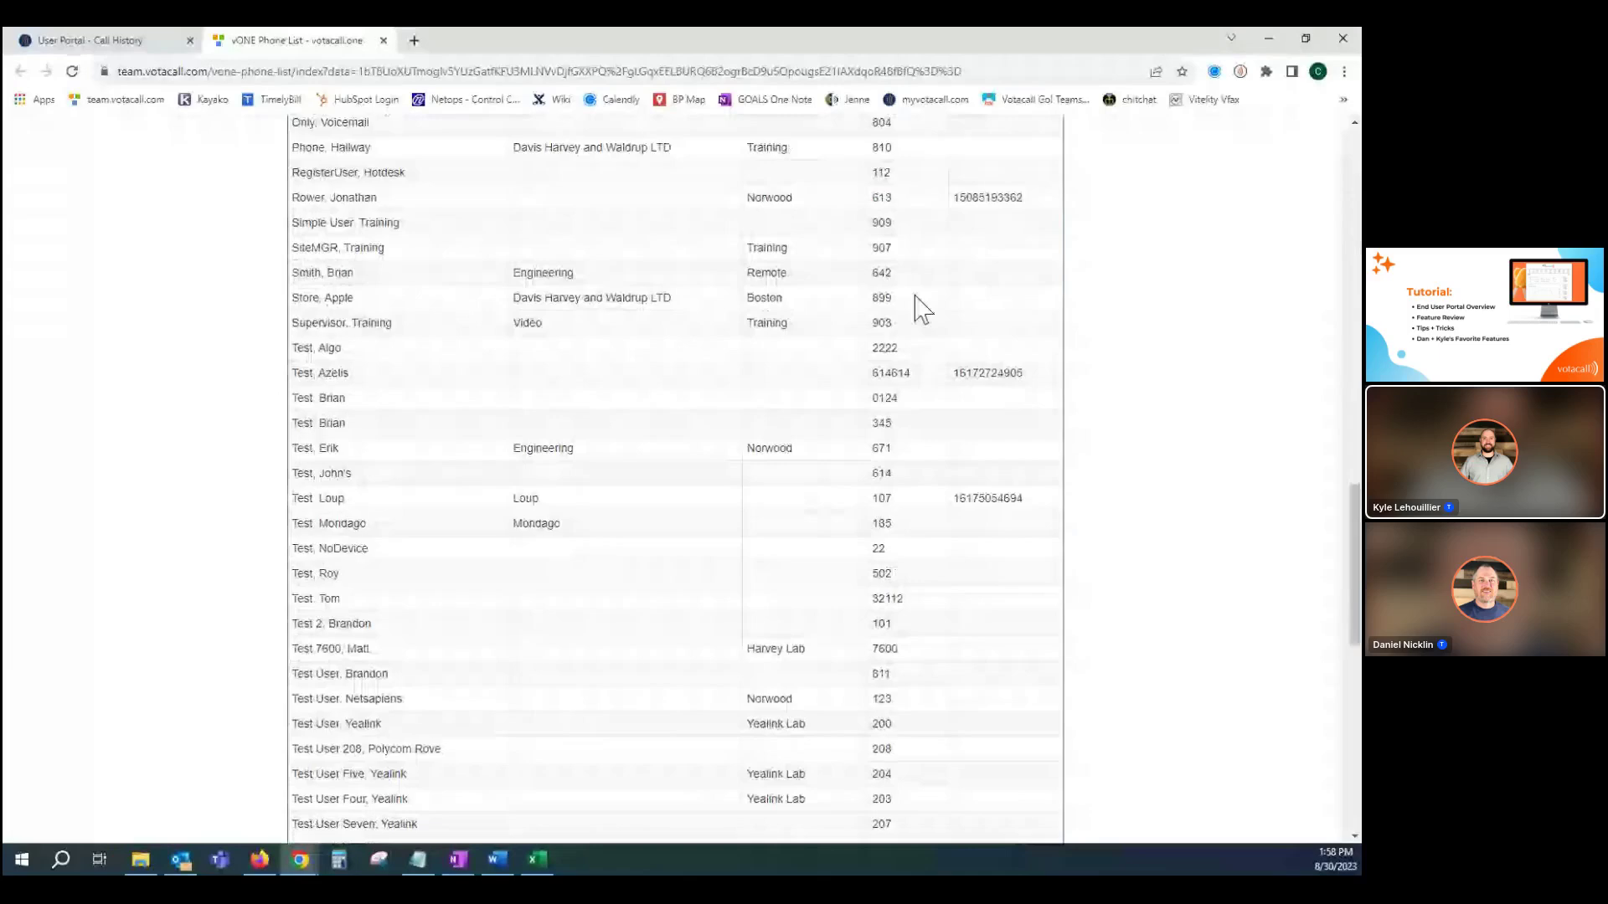
scroll(921, 310, up, 7)
scroll(917, 306, up, 10)
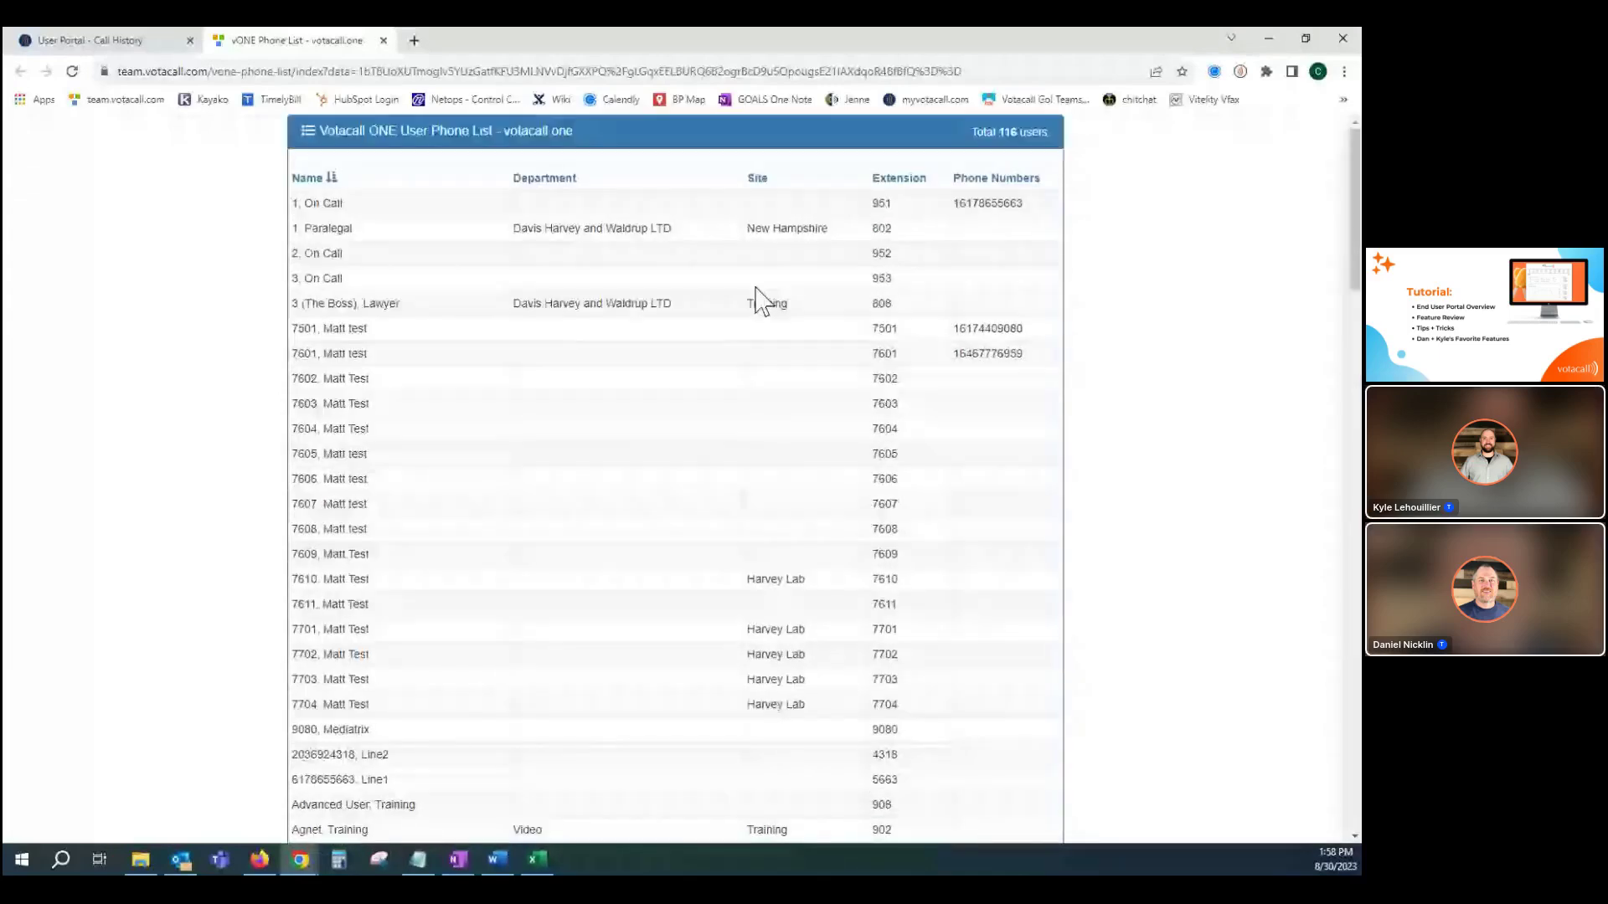
click(383, 40)
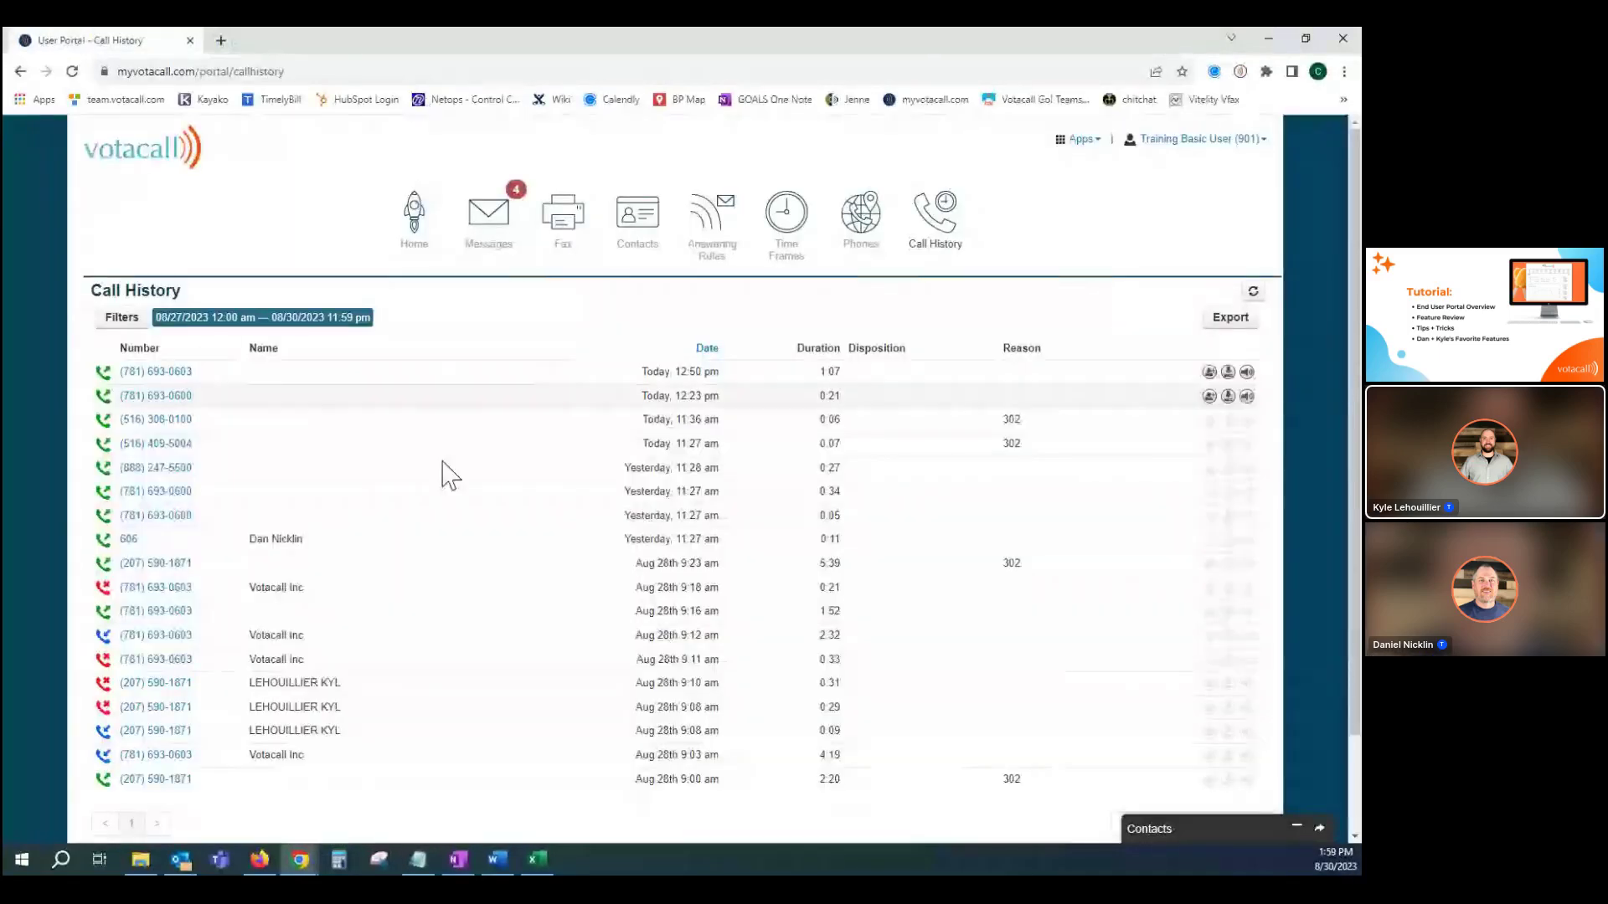
click(409, 230)
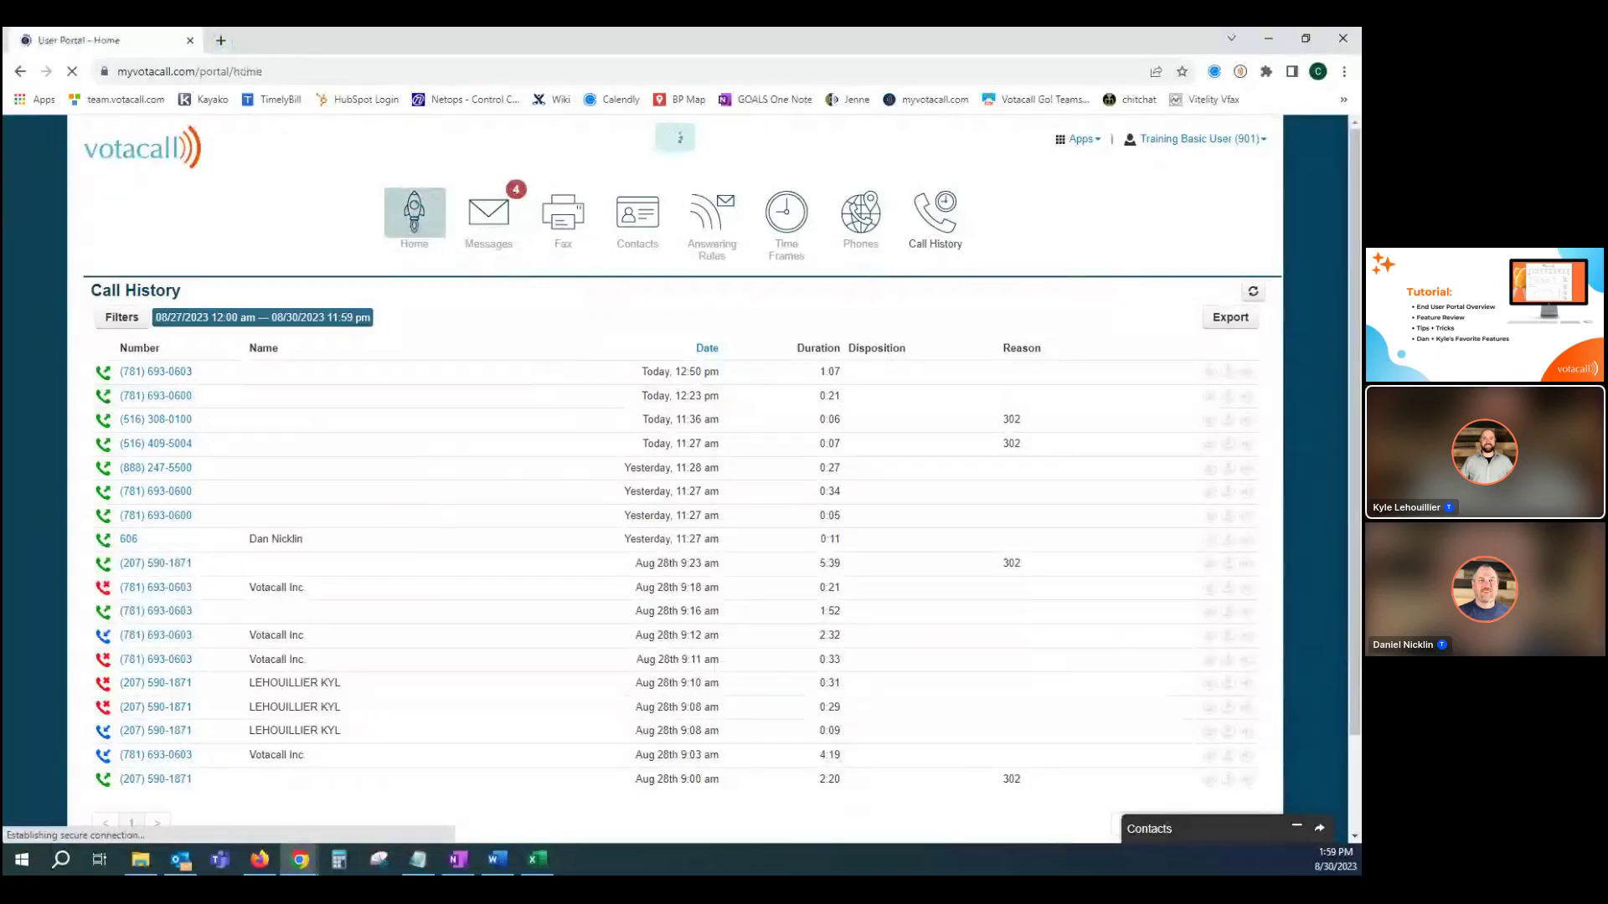